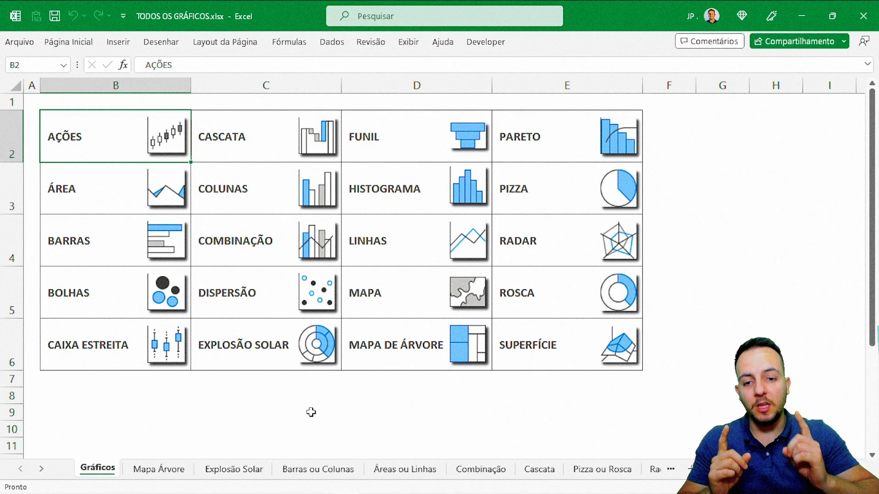
Look through the example chart sheets from Gráficos through Caixa Estreira, comparing each data table with its chart
key(ctrl+Page_Down)
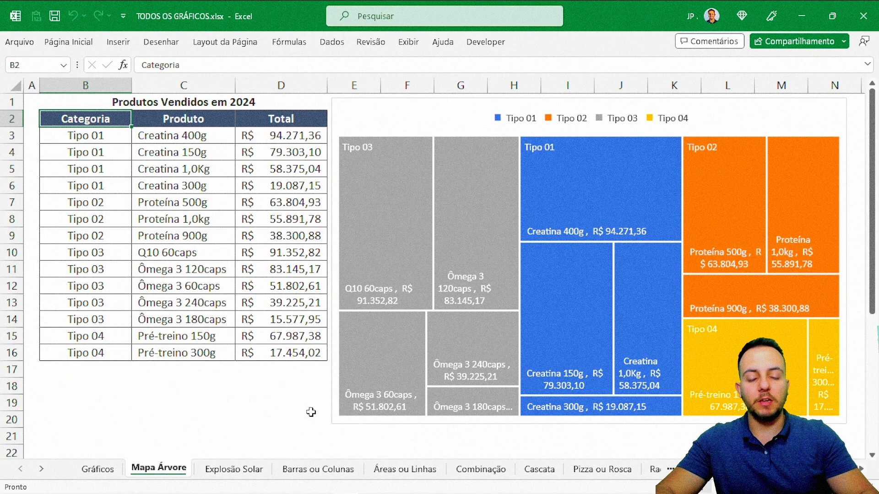
key(ctrl+Page_Down)
key(ctrl+Page_Down)
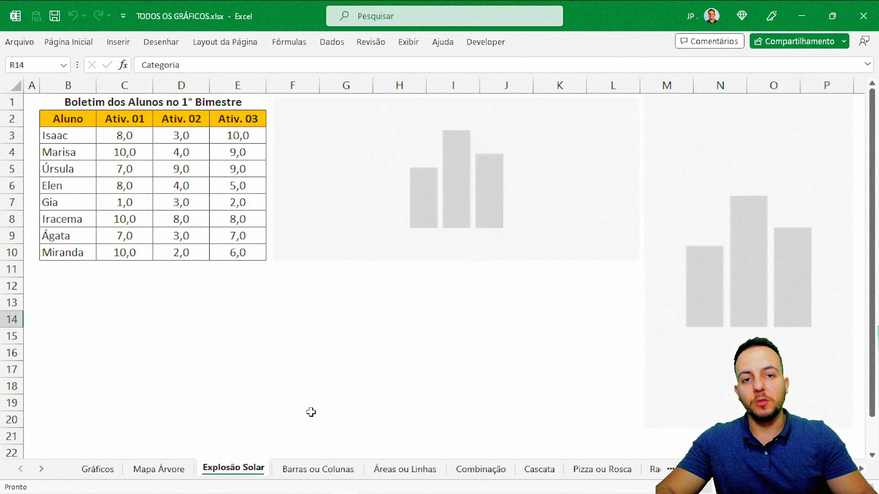
key(ctrl+Page_Down)
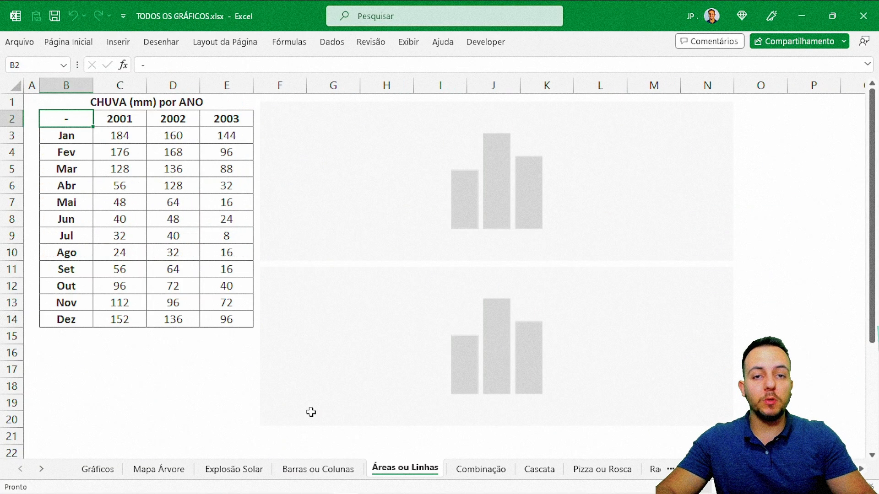
key(ctrl+Page_Down)
key(ctrl+Page_Down)
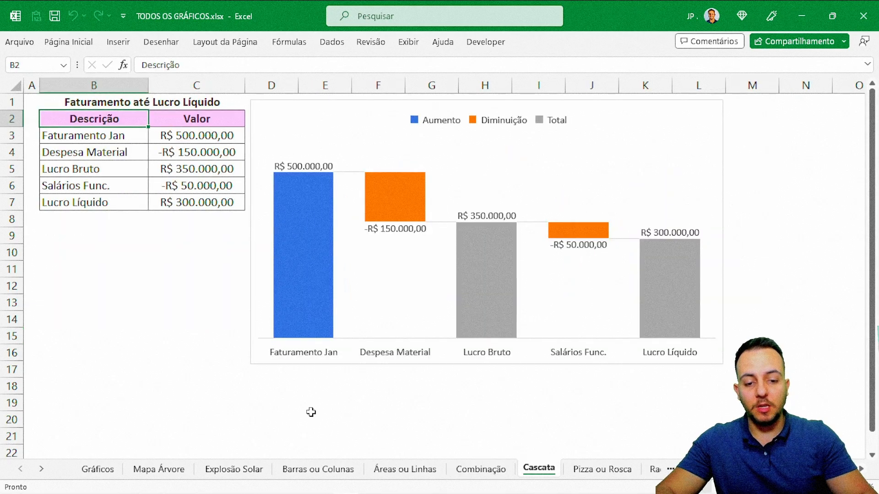
key(ctrl+Page_Down)
key(ctrl+Page_Down)
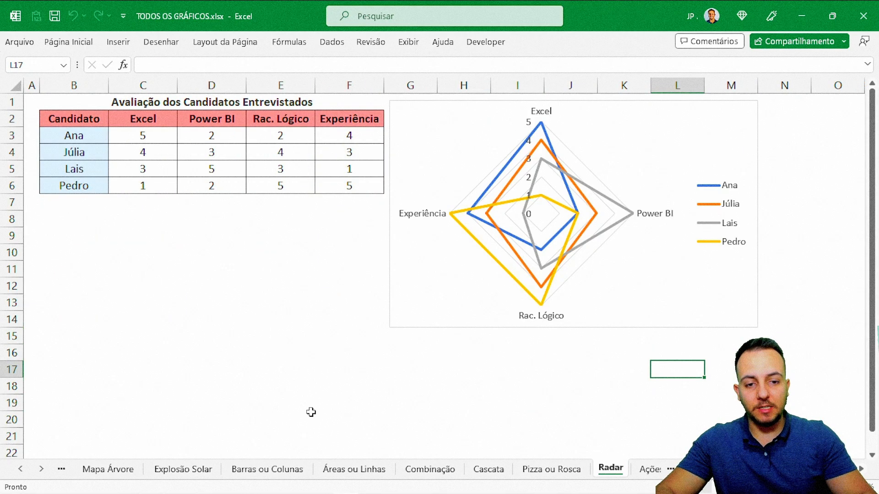
key(ctrl+Page_Down)
key(ctrl+Page_Down)
key(ctrl+Page_Down)
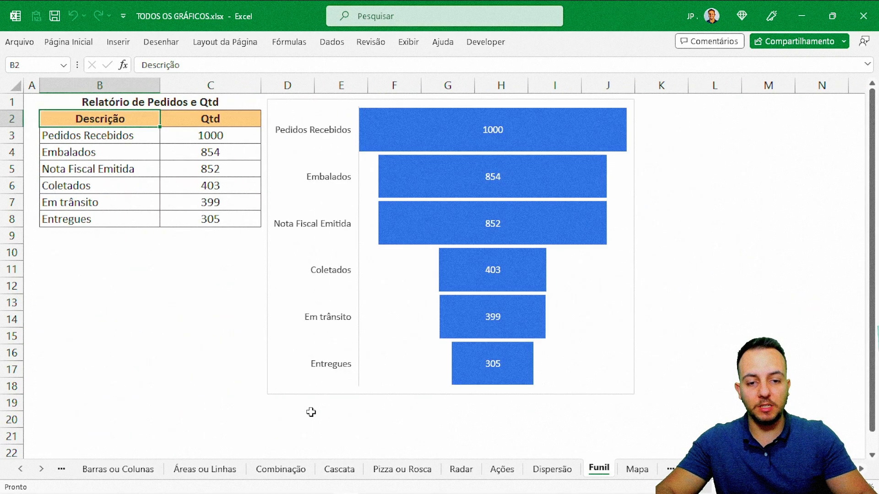
key(ctrl+Page_Down)
key(ctrl+Page_Down)
key(ctrl+Page_Down)
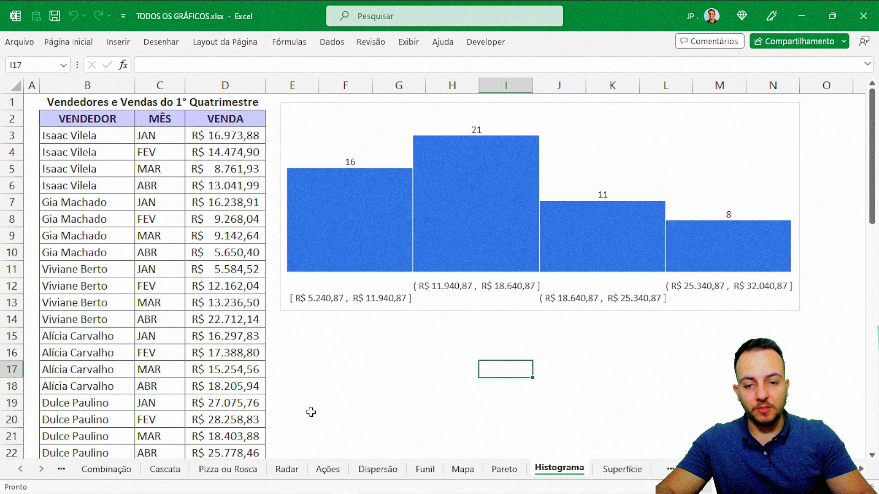
key(ctrl+Page_Down)
key(ctrl+Page_Down)
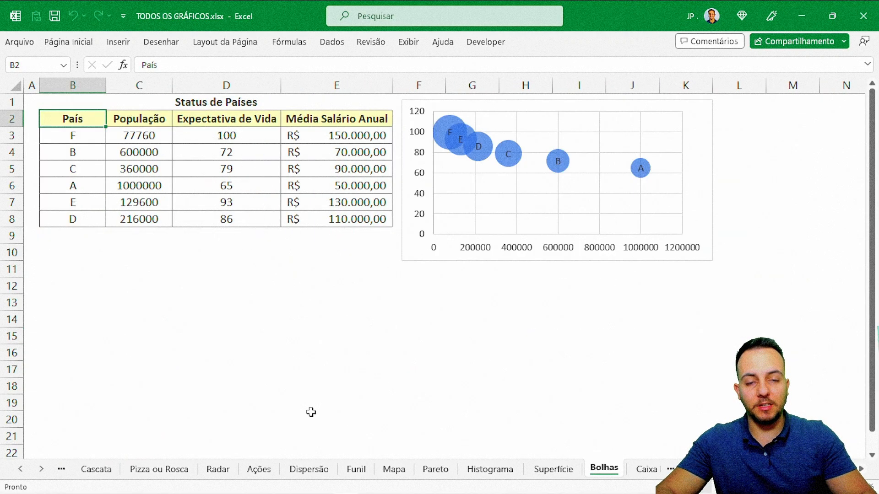
key(ctrl+Page_Down)
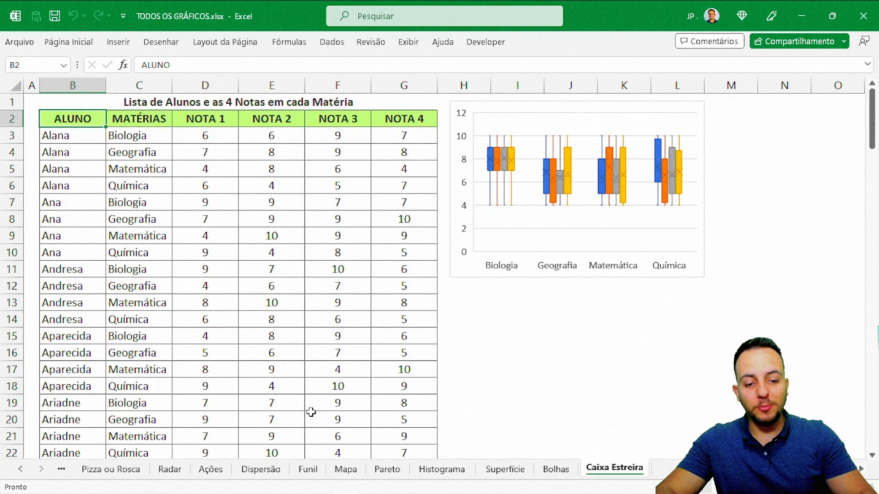
Review the chart sheets in reverse order from Caixa Estreira back to the Gráficos overview
key(ctrl+Page_Up)
key(ctrl+Page_Up)
key(ctrl+Page_Up)
key(ctrl+Page_Up)
key(ctrl+Page_Up)
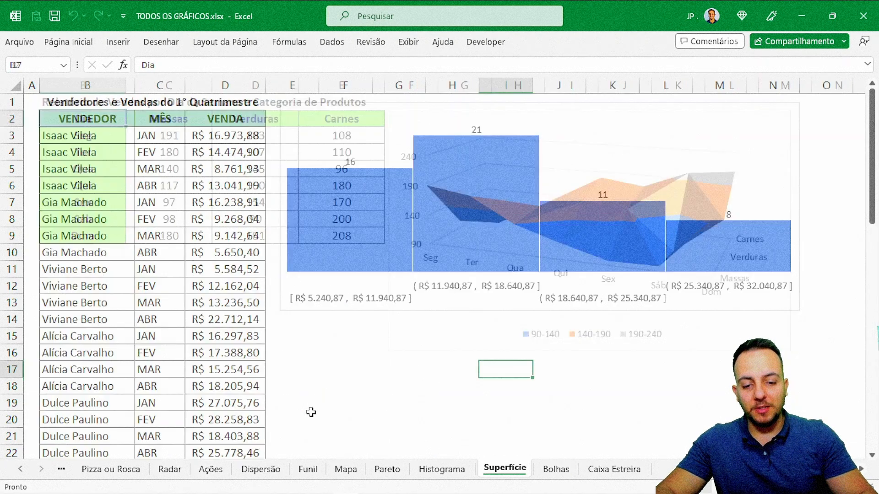
key(ctrl+Page_Up)
key(ctrl+Page_Up)
key(ctrl+Page_Up)
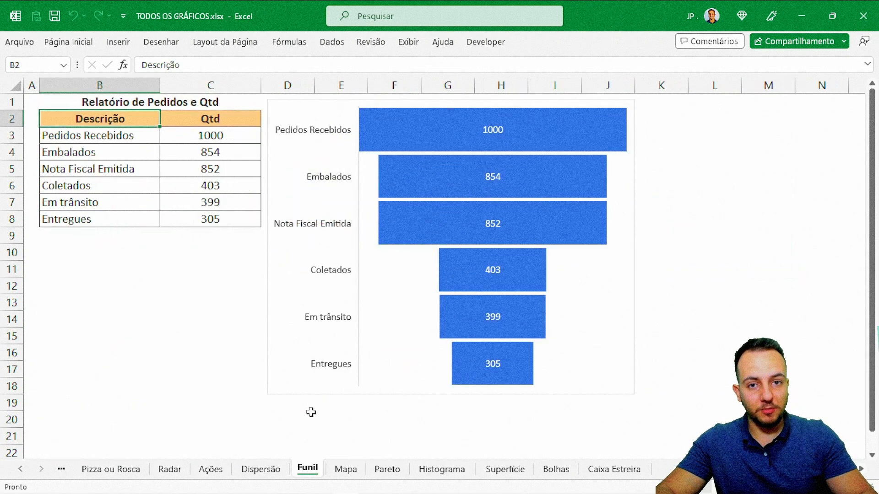
key(ctrl+Page_Up)
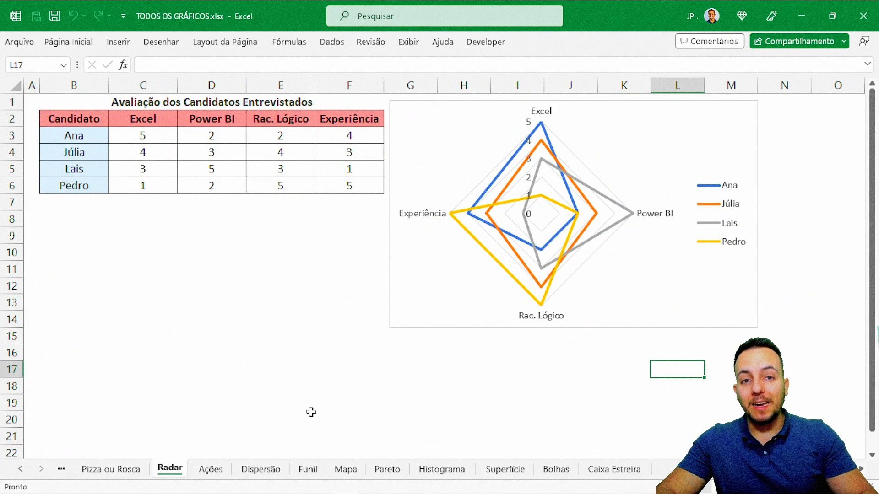
key(ctrl+Page_Up)
key(ctrl+Page_Up)
key(ctrl+Page_Up)
key(ctrl+Page_Up)
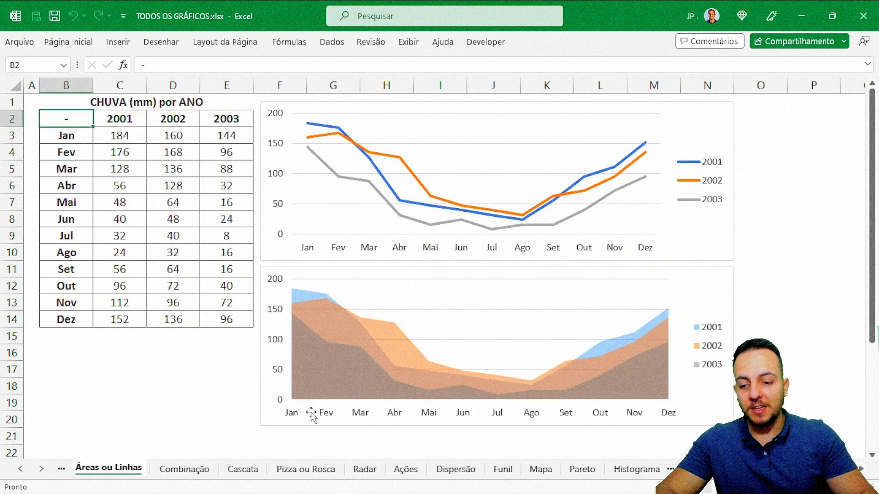
key(ctrl+Page_Up)
key(ctrl+Page_Up)
key(ctrl+Page_Up)
key(ctrl+Page_Up)
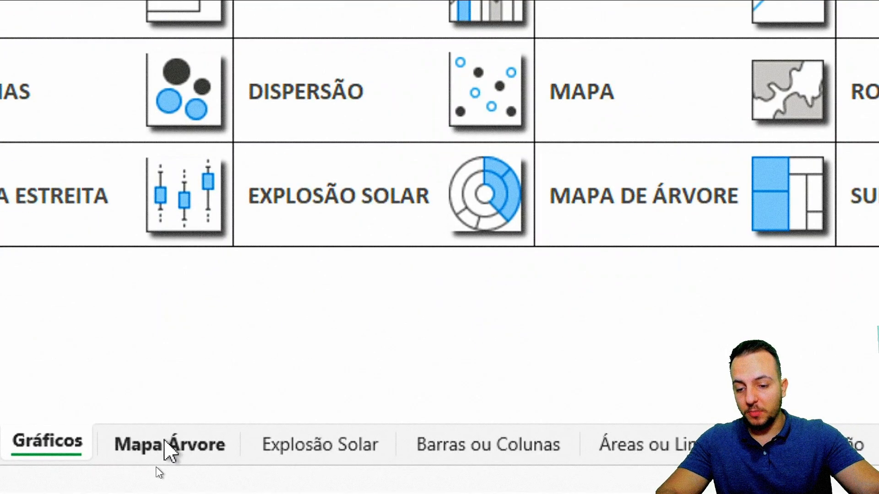
Insert a treemap chart from the product sales table B2:D16 on the Mapa Árvore sheet
click(174, 446)
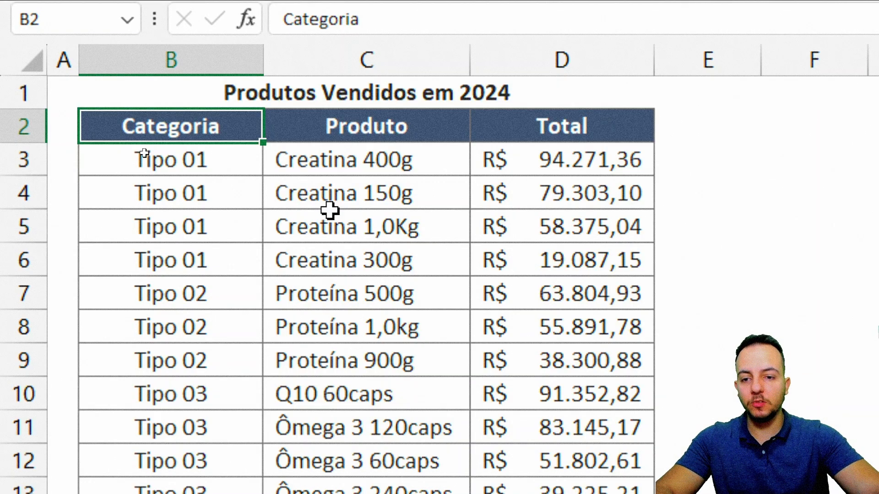
mouse_move(196, 125)
mouse_down()
mouse_move(574, 378)
mouse_move(566, 493)
mouse_move(588, 493)
mouse_up()
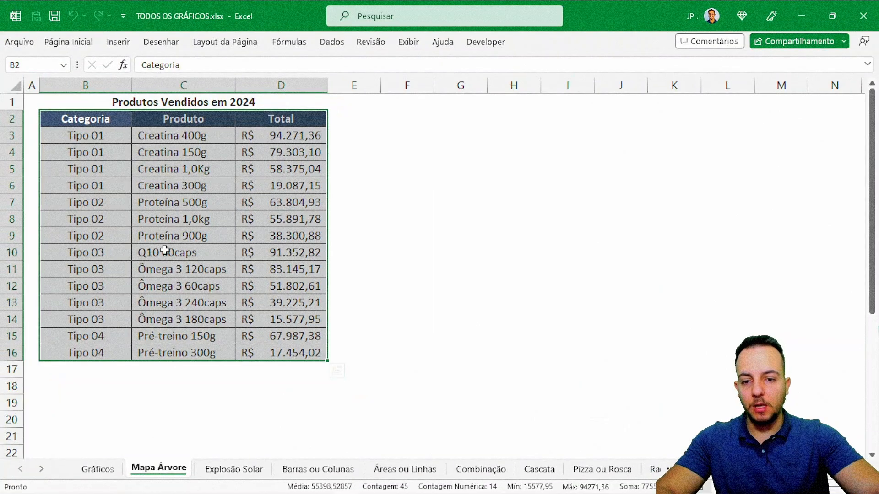
key(ctrl+q)
key(Escape)
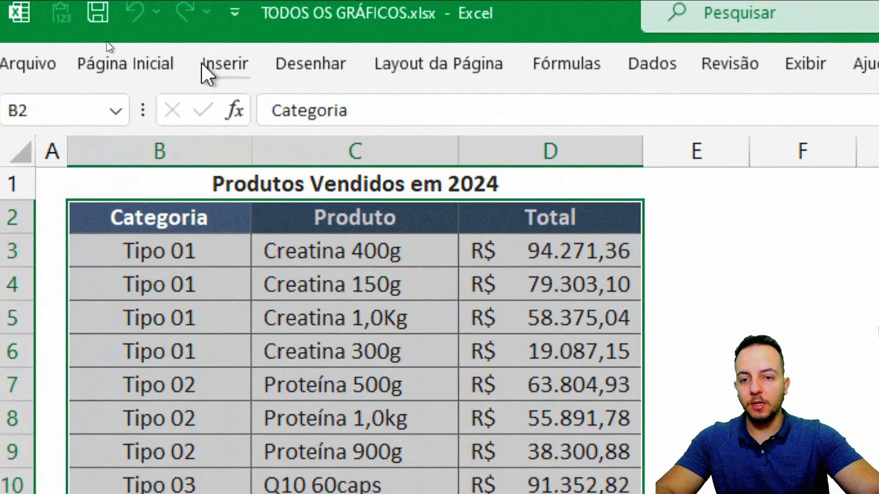
click(112, 42)
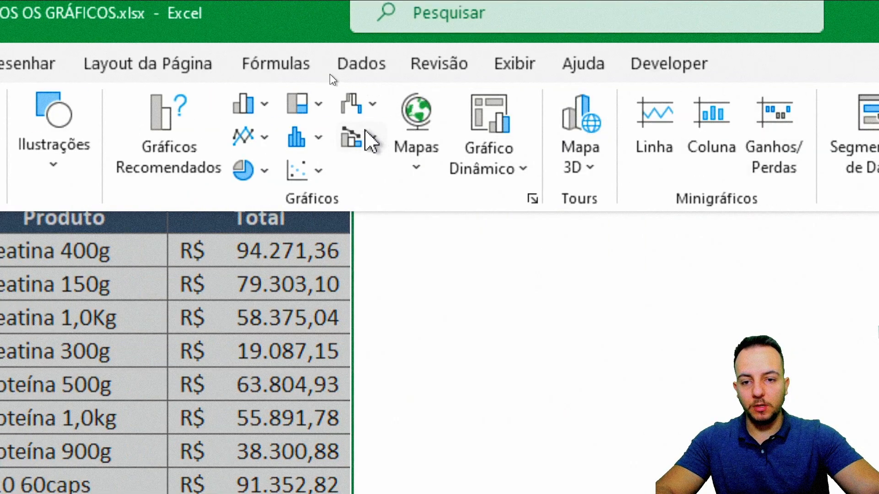
click(314, 107)
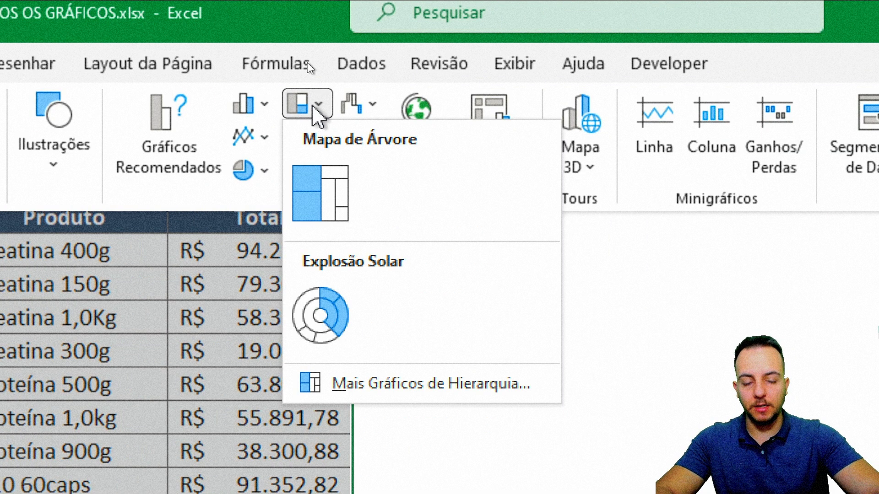
click(334, 208)
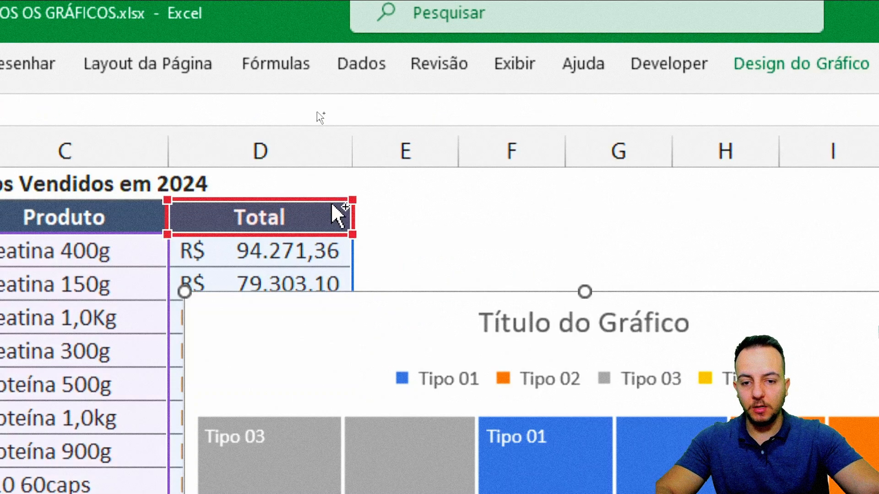
Place the treemap beside the sales table and enlarge it to cover about columns E to N, rows 1 to 20
drag(378, 163, 469, 101)
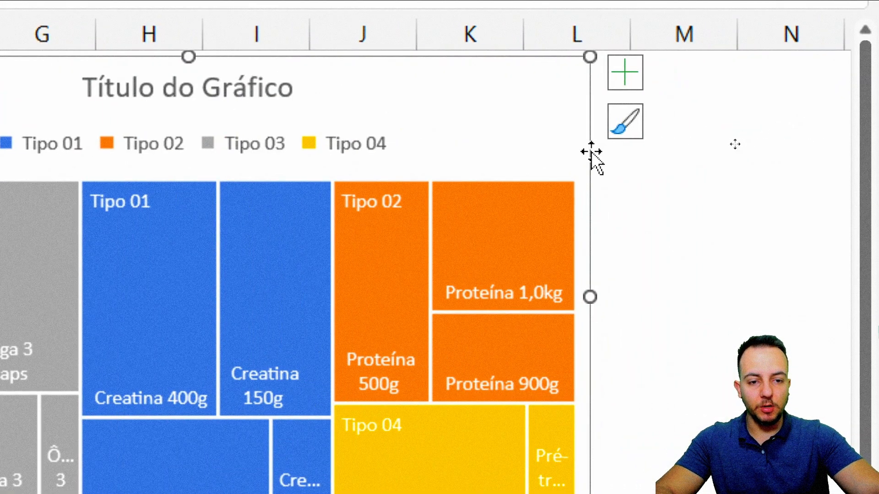
mouse_move(592, 152)
mouse_down()
mouse_move(618, 174)
mouse_move(706, 190)
mouse_move(632, 151)
mouse_move(613, 168)
mouse_up()
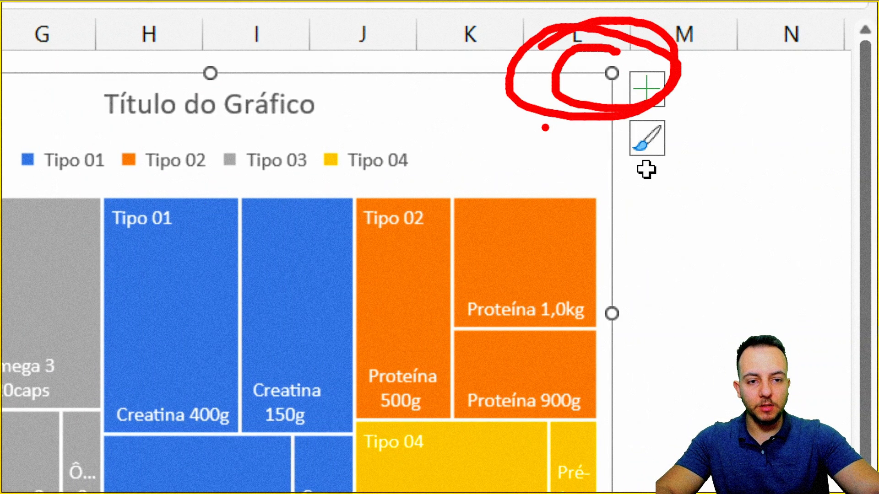
mouse_move(245, 54)
mouse_down()
mouse_move(189, 99)
mouse_move(170, 61)
mouse_up()
mouse_move(614, 281)
mouse_down()
mouse_move(661, 346)
mouse_move(540, 292)
mouse_up()
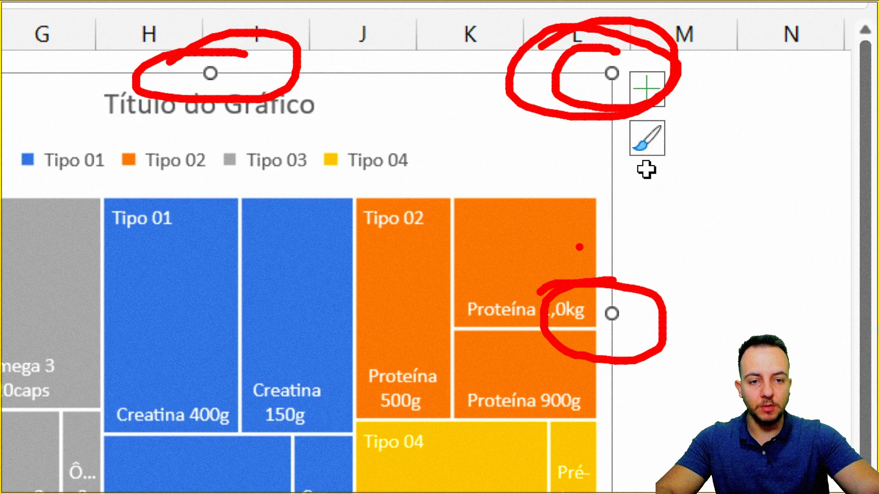
key(Escape)
drag(614, 73, 534, 185)
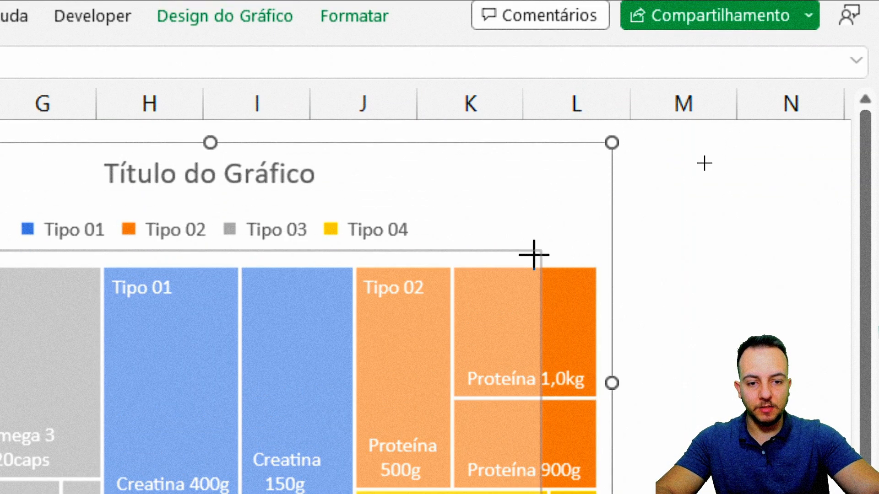
drag(533, 255, 728, 143)
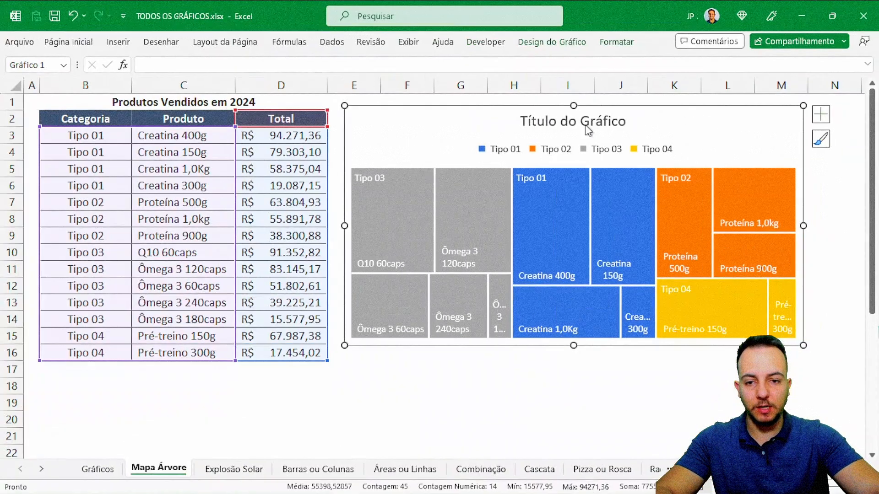
drag(427, 106, 414, 98)
drag(791, 337, 846, 424)
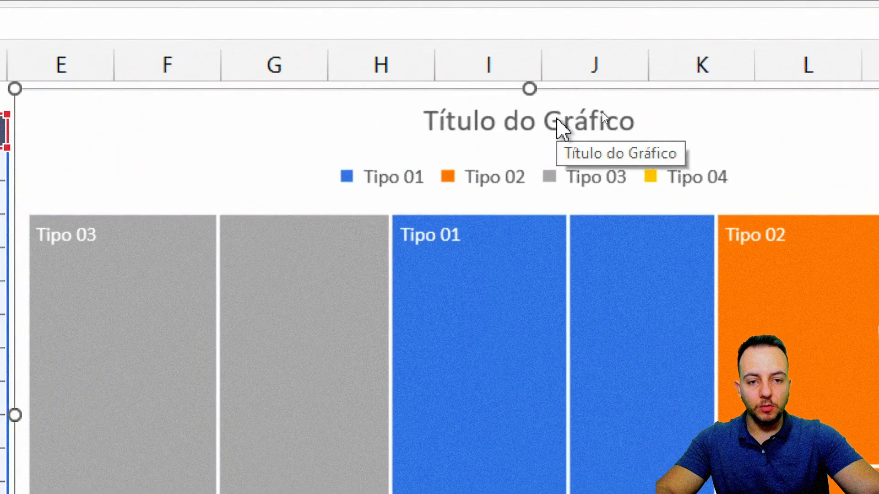
Delete the treemap's title and nudge the chart slightly away from the sales table
click(624, 109)
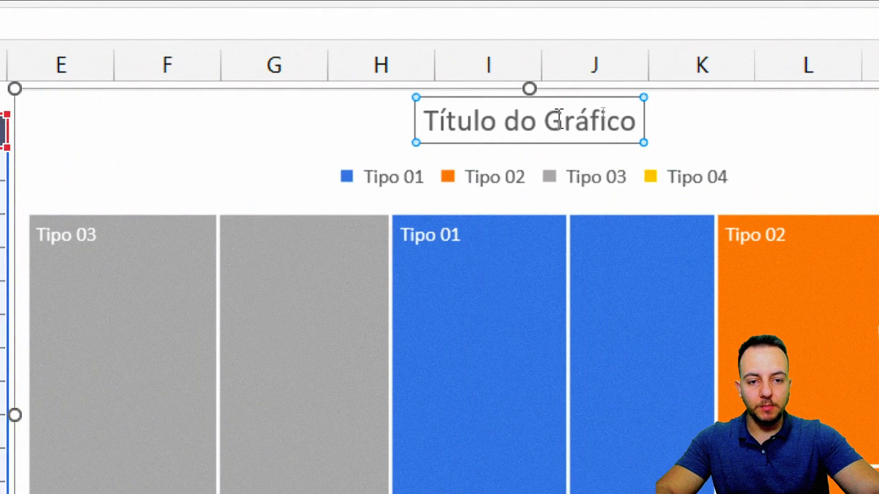
key(Delete)
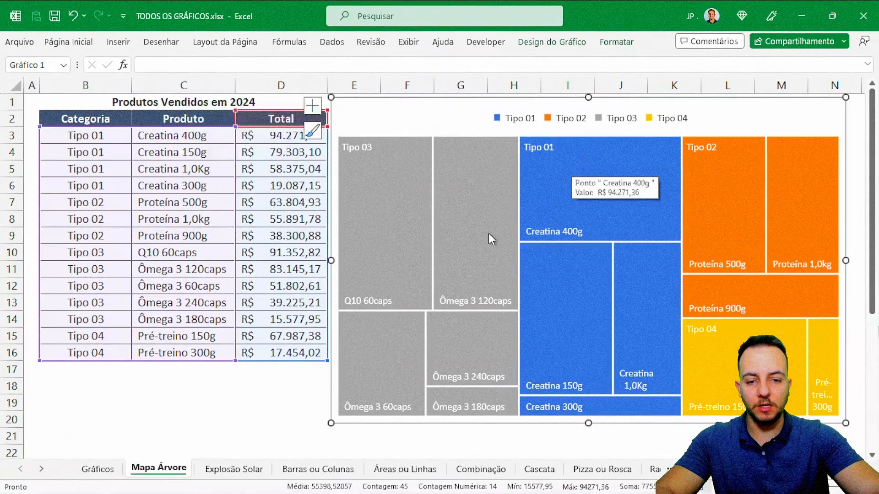
click(262, 405)
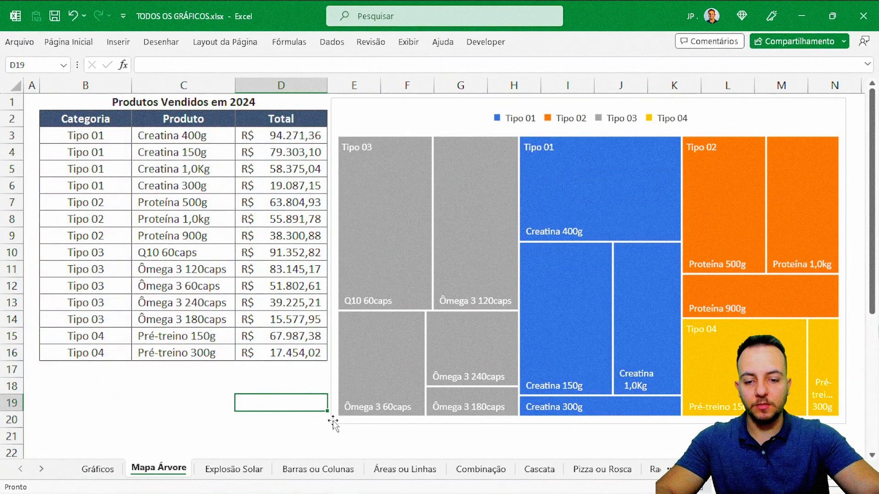
mouse_move(451, 103)
mouse_down()
mouse_move(440, 114)
mouse_move(219, 114)
mouse_move(226, 130)
mouse_move(457, 100)
mouse_up()
click(275, 410)
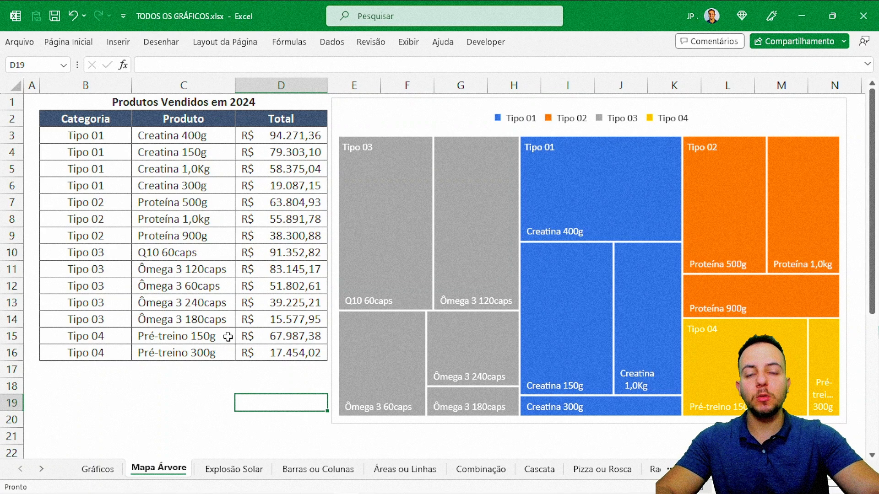
mouse_move(336, 123)
mouse_down()
mouse_move(501, 379)
mouse_move(516, 431)
mouse_move(686, 433)
mouse_up()
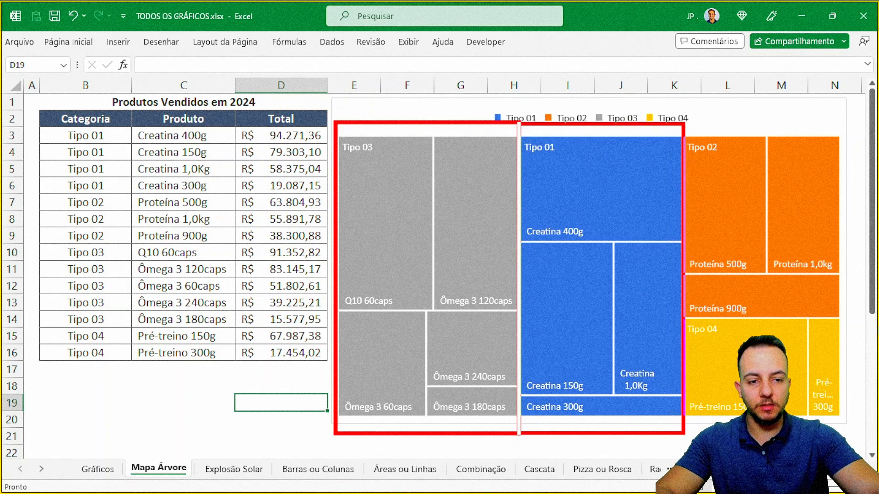
mouse_move(685, 122)
mouse_down()
mouse_move(825, 308)
mouse_move(850, 323)
mouse_move(685, 436)
mouse_up()
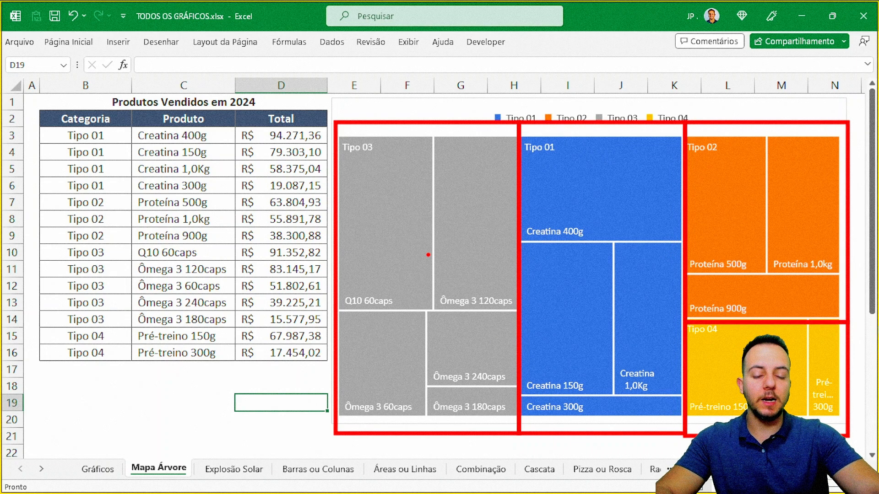
key(Escape)
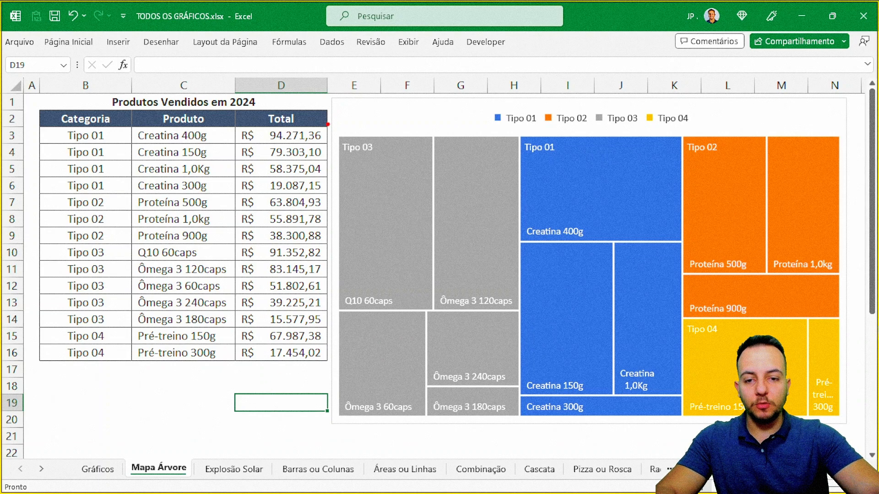
mouse_move(328, 124)
mouse_down()
mouse_move(520, 368)
mouse_move(530, 427)
mouse_up()
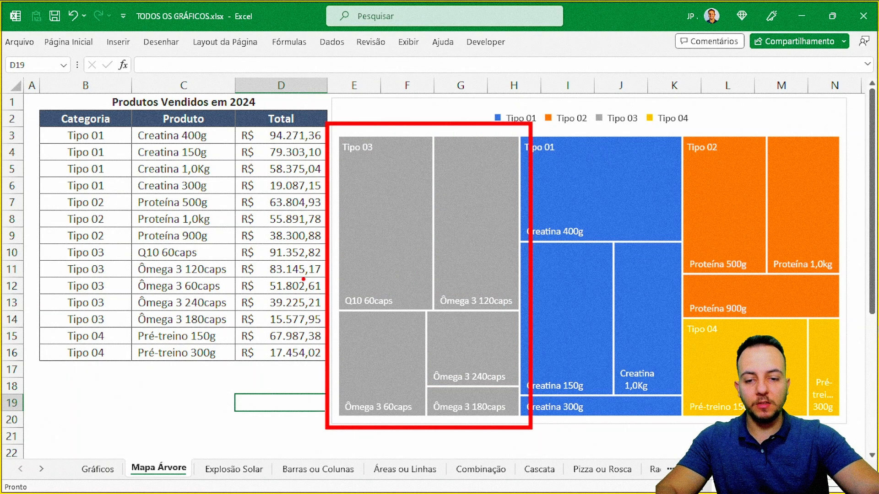
drag(186, 276, 323, 275)
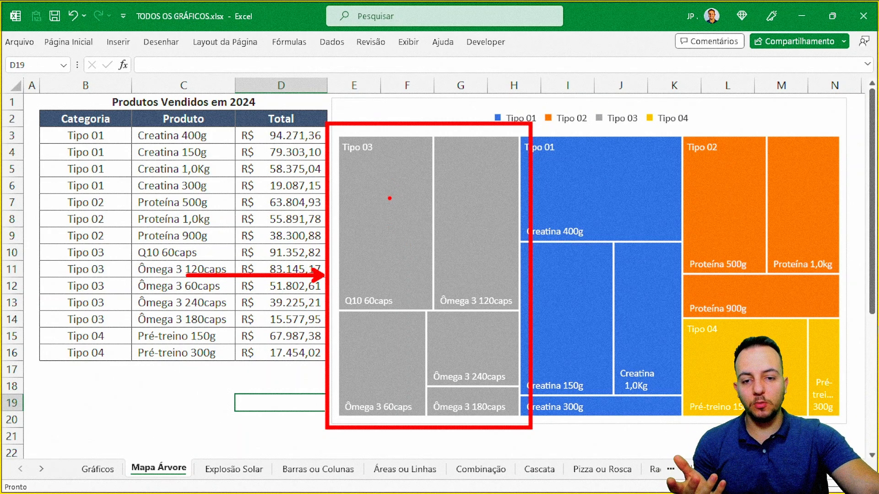
Number the five Tipo 03 product blocks of the treemap 1 to 5 in red on-screen ink, from largest to smallest, and clear the ink
drag(379, 203, 390, 234)
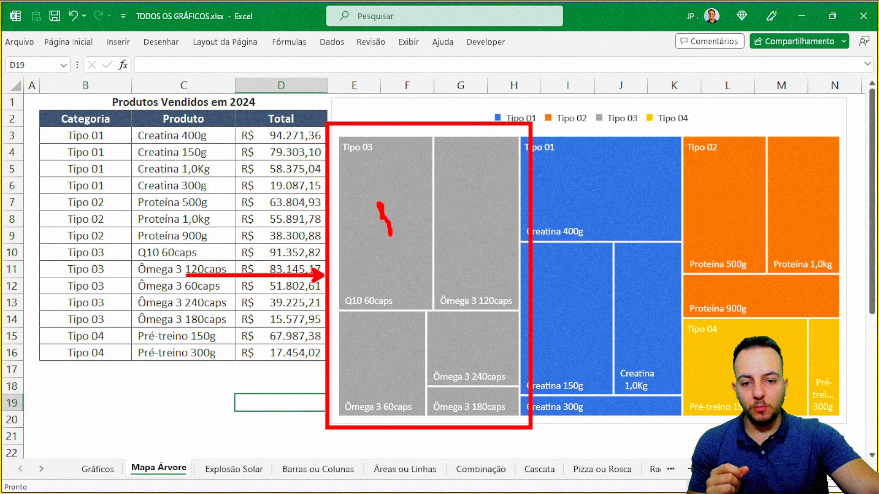
mouse_move(470, 201)
mouse_down()
mouse_move(460, 231)
mouse_move(507, 233)
mouse_up()
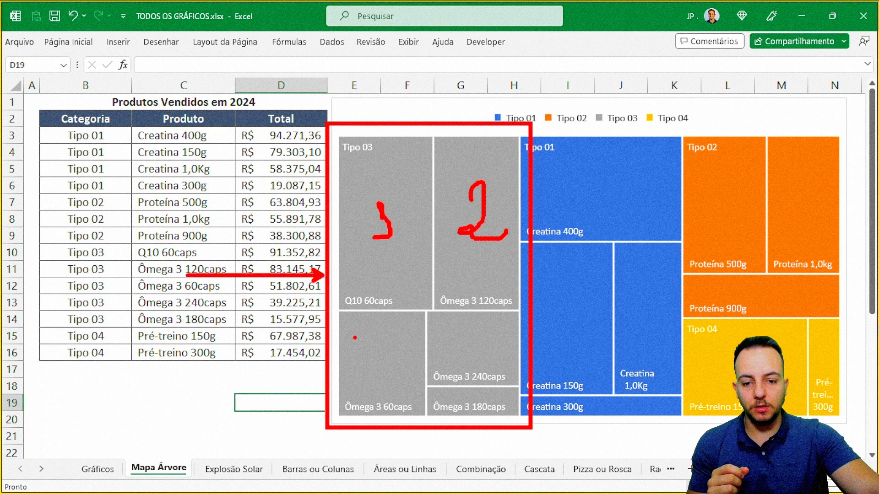
drag(355, 338, 364, 380)
drag(448, 344, 476, 347)
mouse_move(481, 395)
mouse_down()
mouse_move(479, 410)
mouse_move(455, 420)
mouse_up()
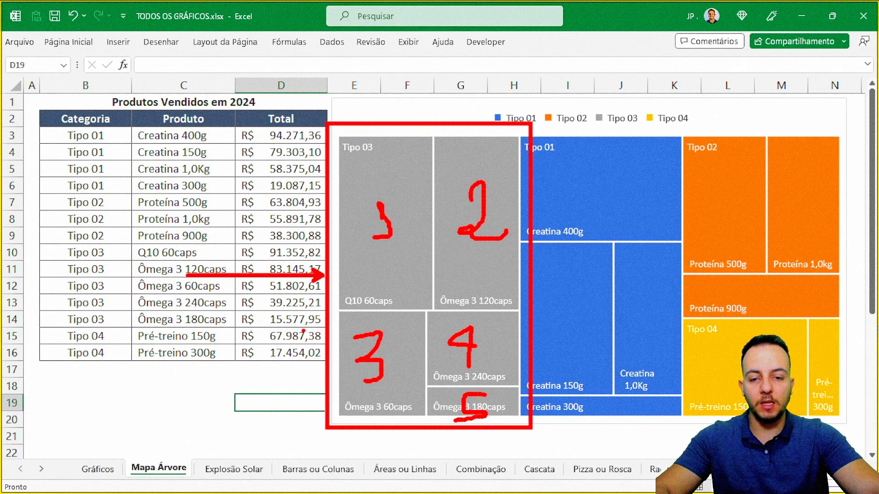
key(Escape)
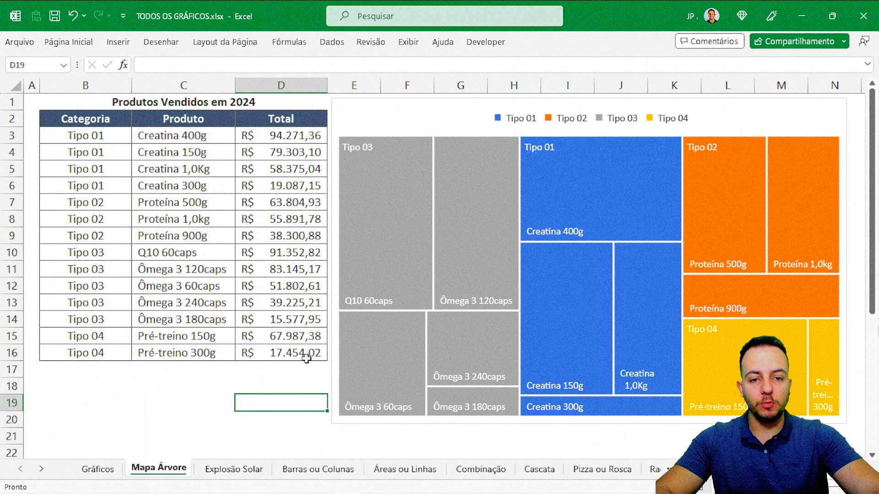
Outline the treemap's Tipo 03 and Tipo 04 groups with red on-screen boxes to compare their areas, and remove the boxes
scroll(306, 389, right, 2)
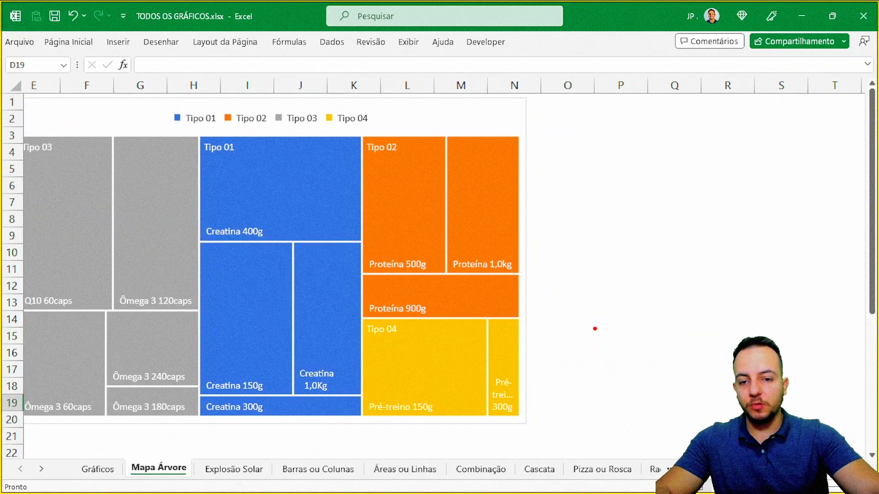
scroll(630, 319, left, 3)
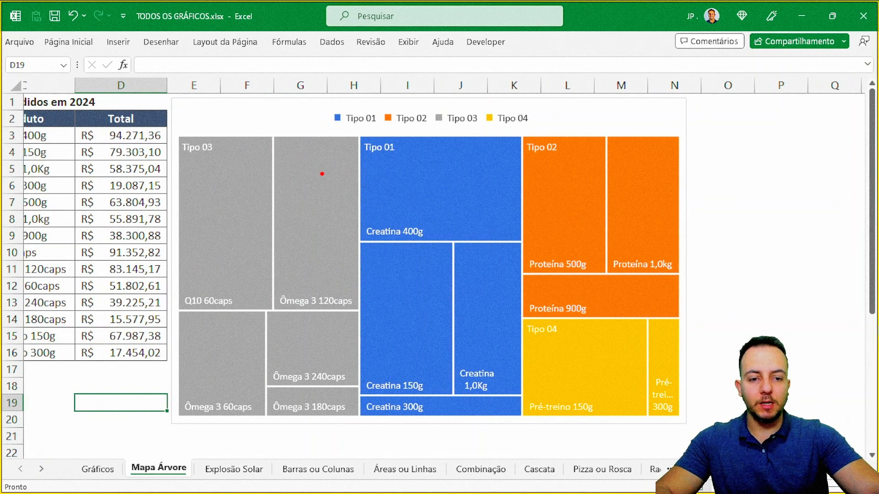
mouse_move(162, 117)
mouse_down()
mouse_move(298, 241)
mouse_move(364, 438)
mouse_up()
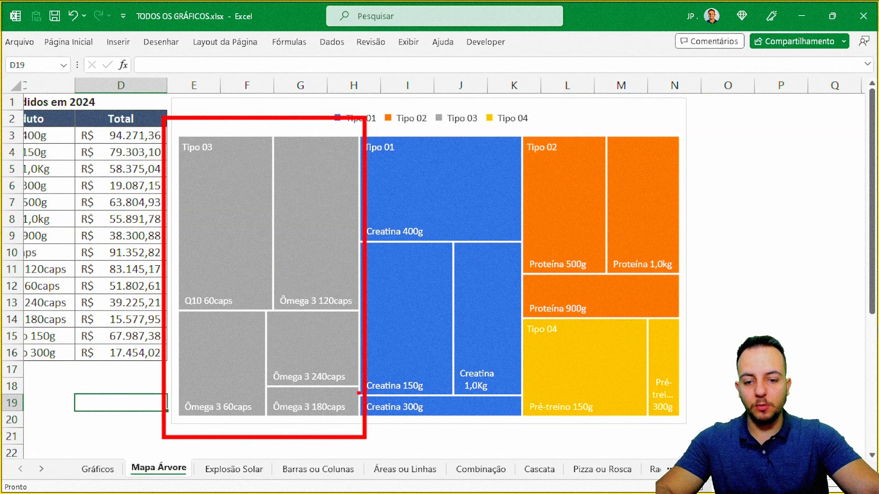
mouse_move(513, 309)
mouse_down()
mouse_move(634, 376)
mouse_move(696, 431)
mouse_up()
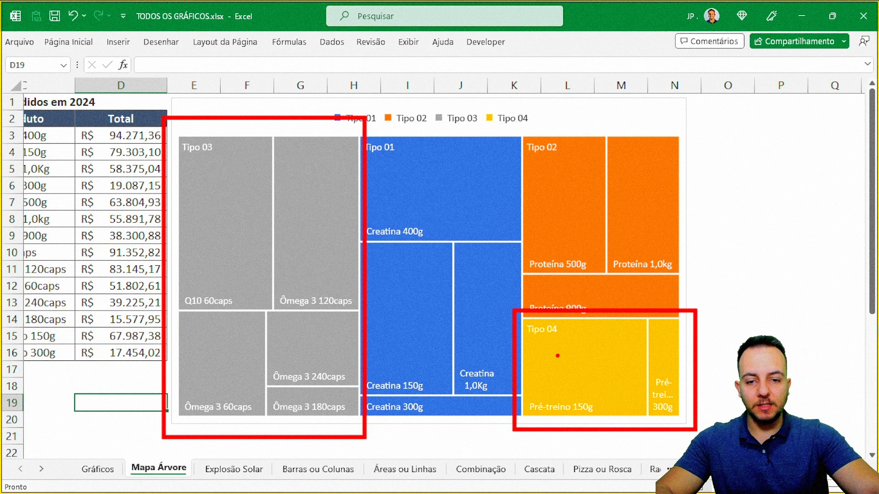
key(e)
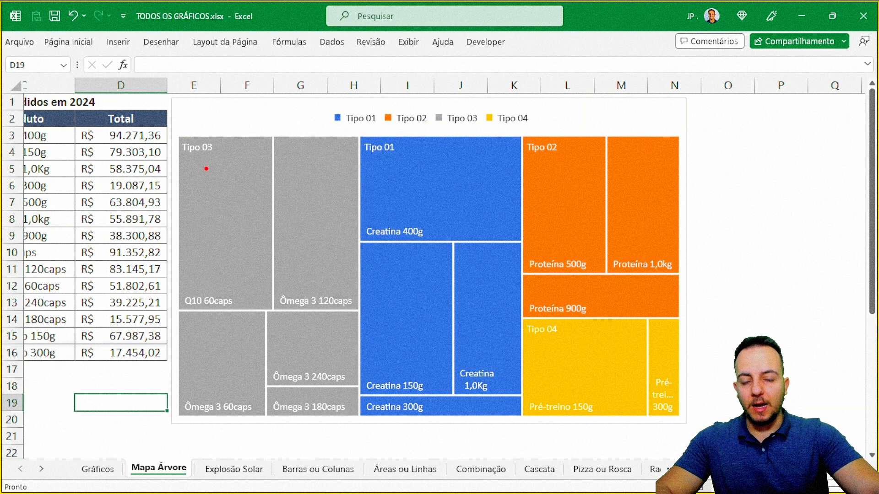
mouse_move(159, 123)
mouse_down()
mouse_move(357, 388)
mouse_move(370, 430)
mouse_up()
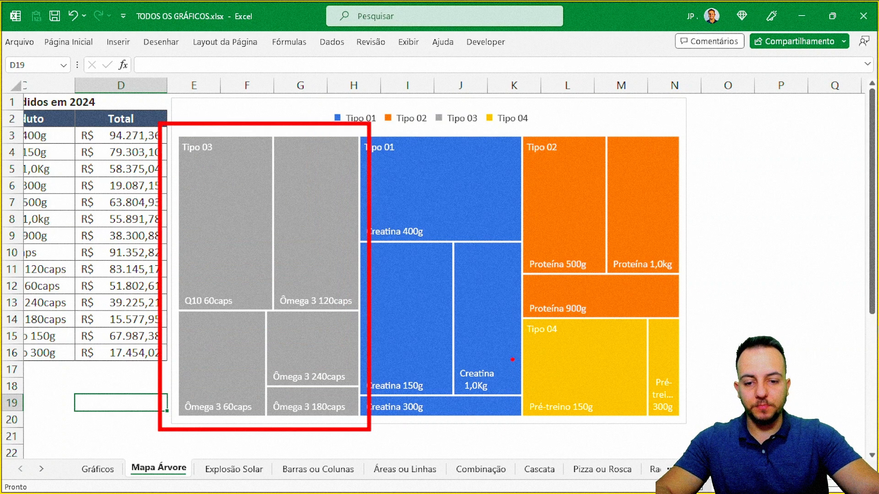
drag(513, 304, 691, 433)
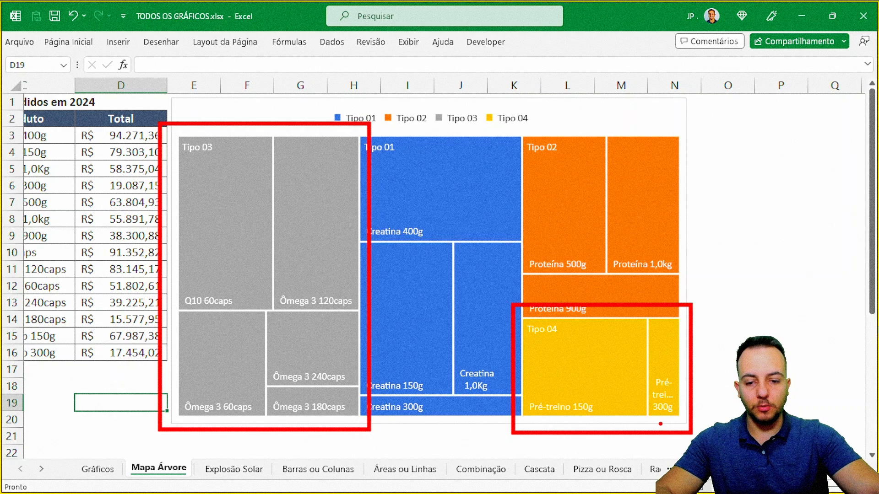
key(ctrl+z)
key(ctrl+z)
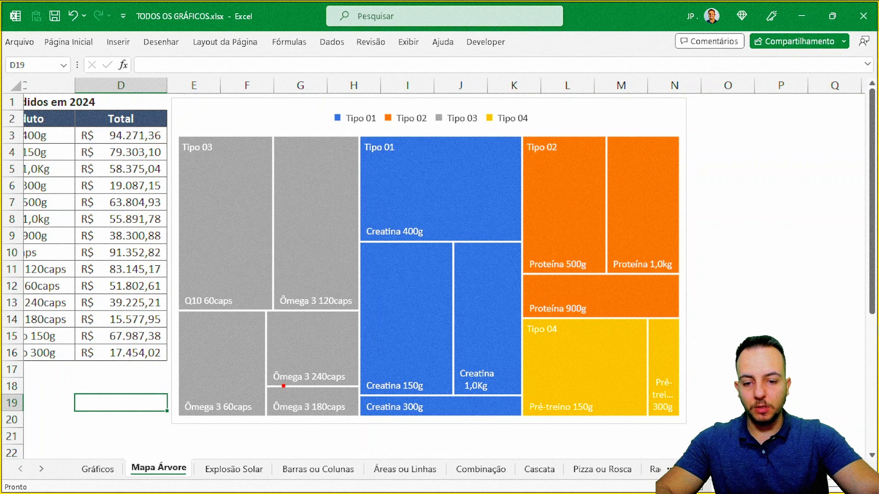
Outline the Ômega 3 180caps block in red and show the data value of the Ômega 3 60caps block in the treemap
mouse_move(263, 385)
mouse_down()
mouse_move(362, 419)
mouse_move(409, 451)
mouse_up()
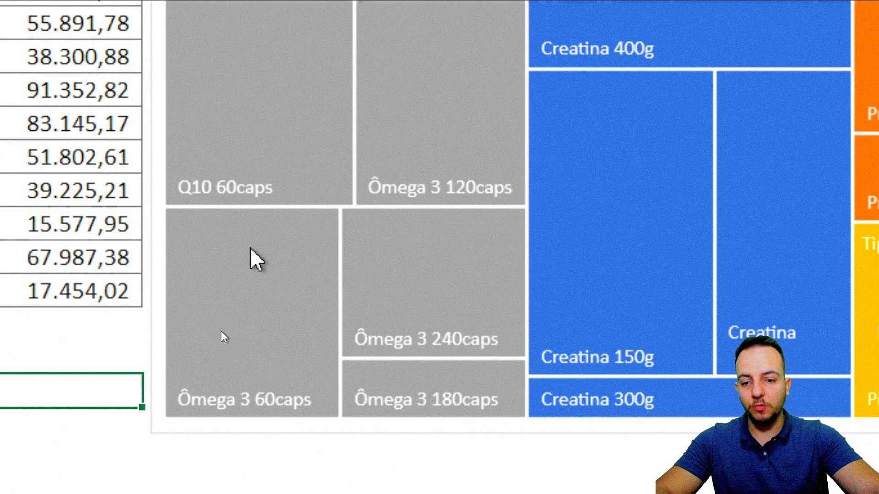
mouse_move(251, 250)
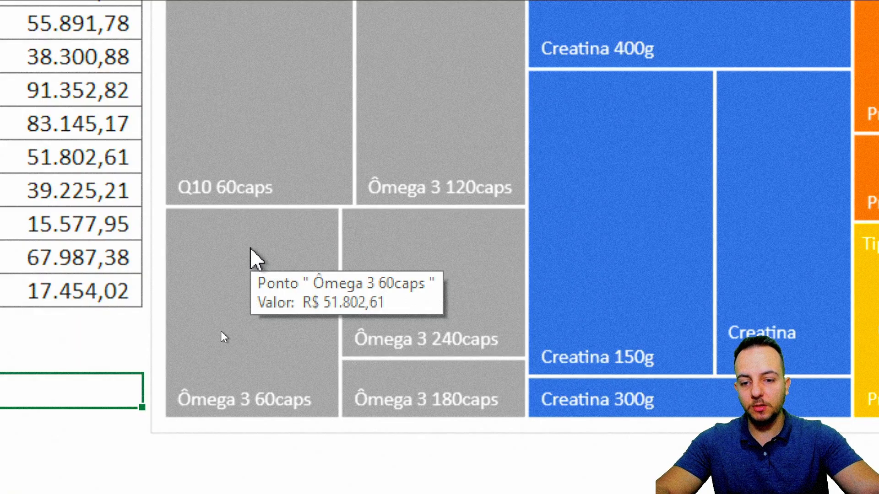
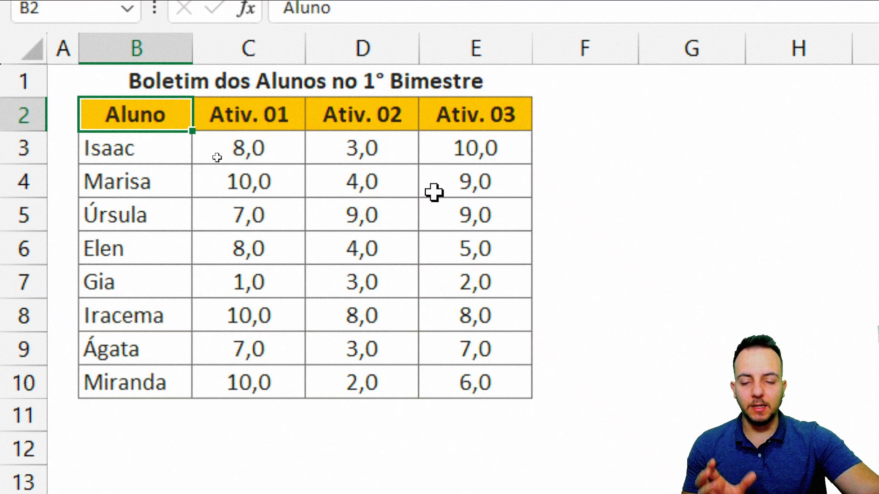
Insert a 2D clustered column chart from the student grades table B2:E10 on the Barras ou Colunas sheet
drag(161, 118, 151, 380)
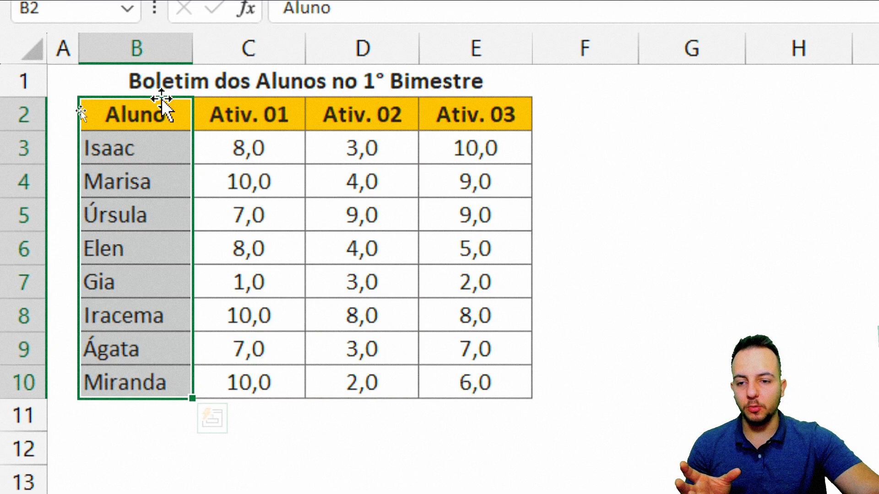
drag(147, 112, 147, 372)
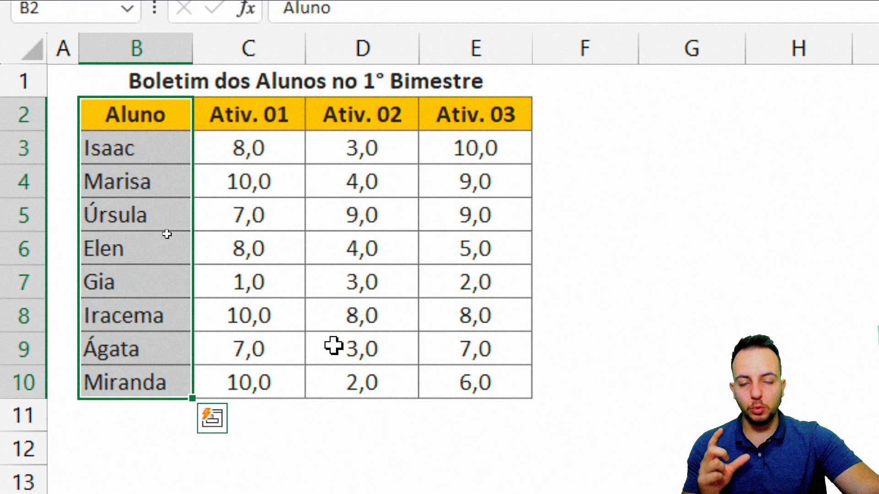
drag(118, 113, 483, 372)
click(242, 66)
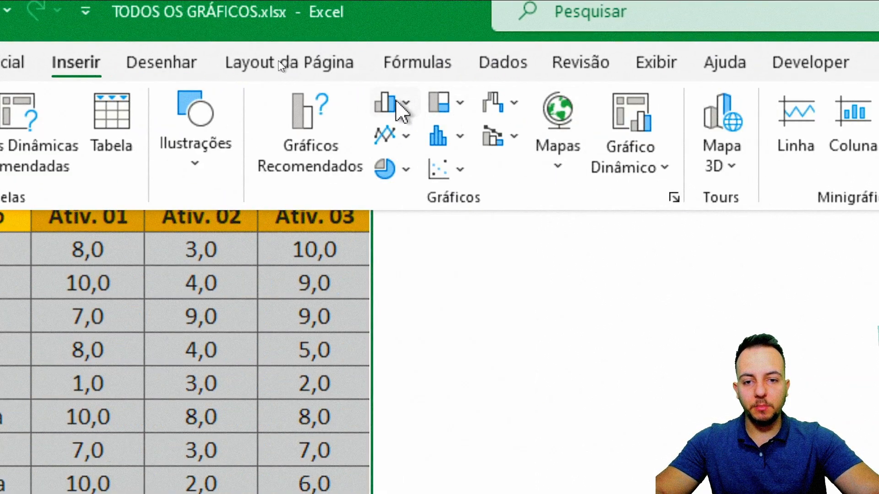
click(557, 108)
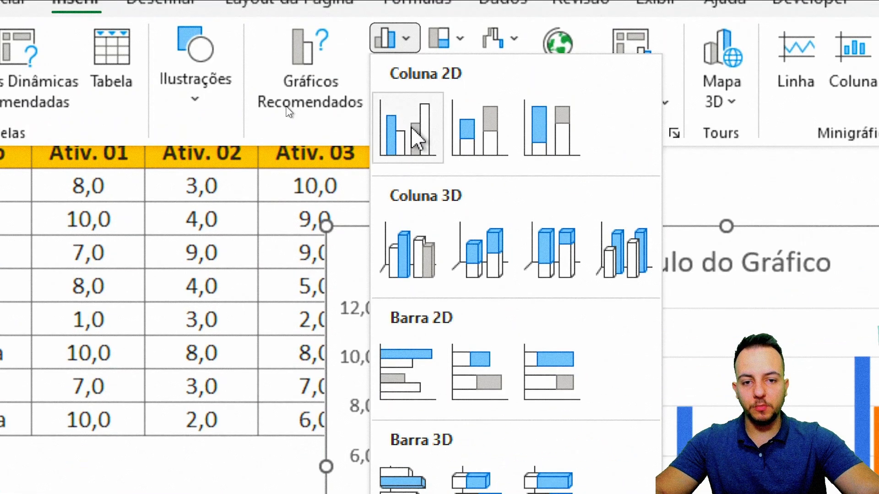
click(414, 135)
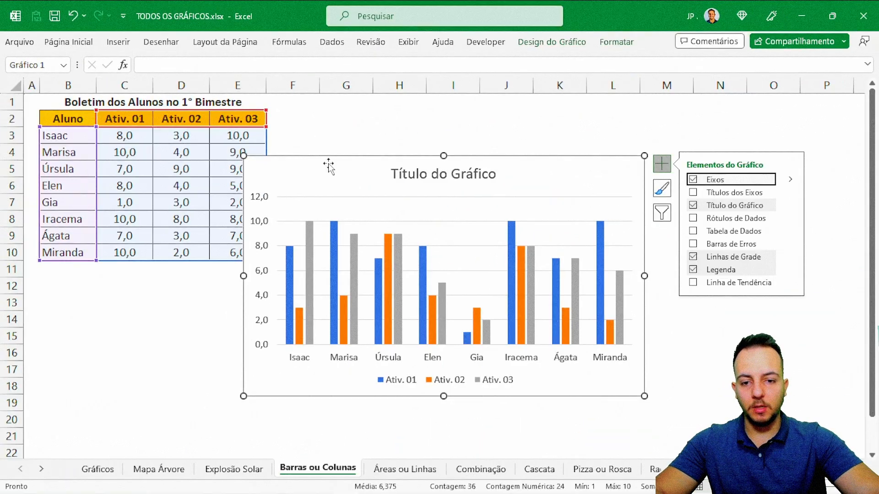
Fit the column chart beside the grades table over about columns F to M, rows 1 to 10, and delete its title
drag(330, 163, 359, 104)
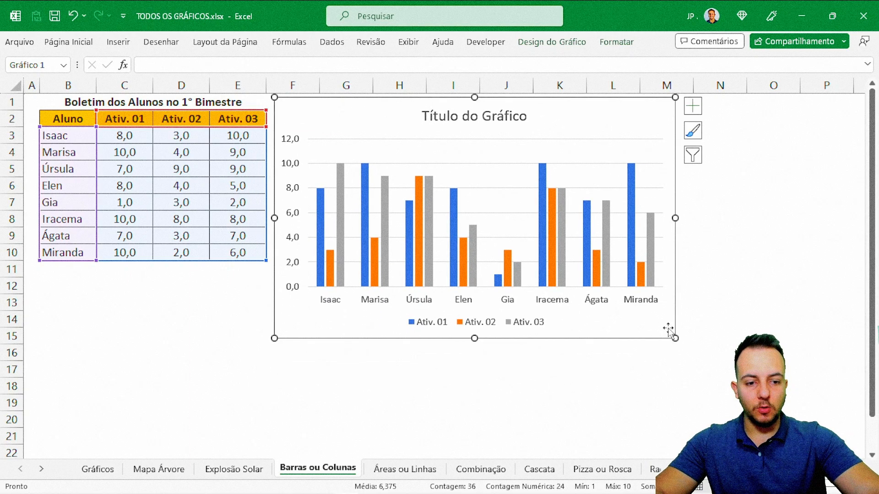
drag(675, 338, 703, 259)
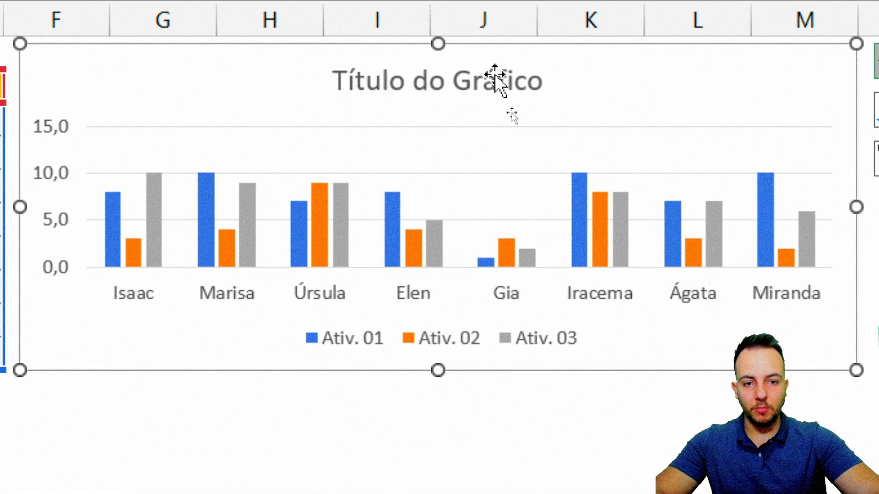
click(496, 76)
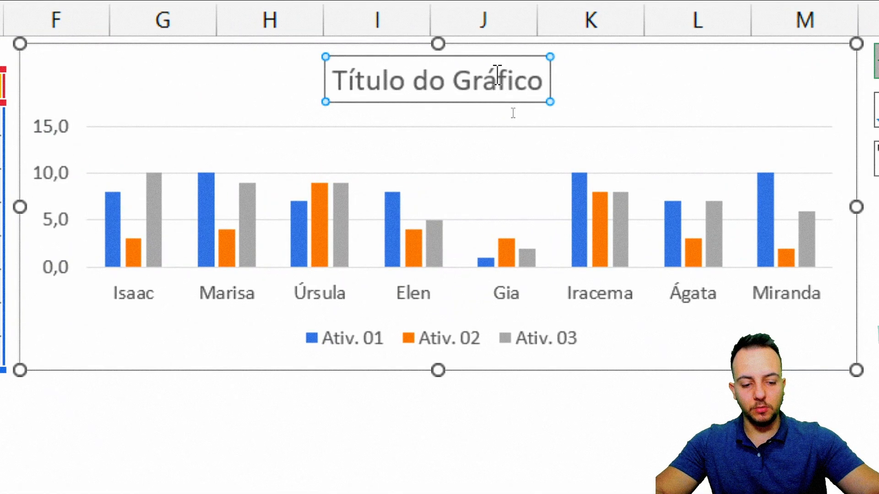
key(Delete)
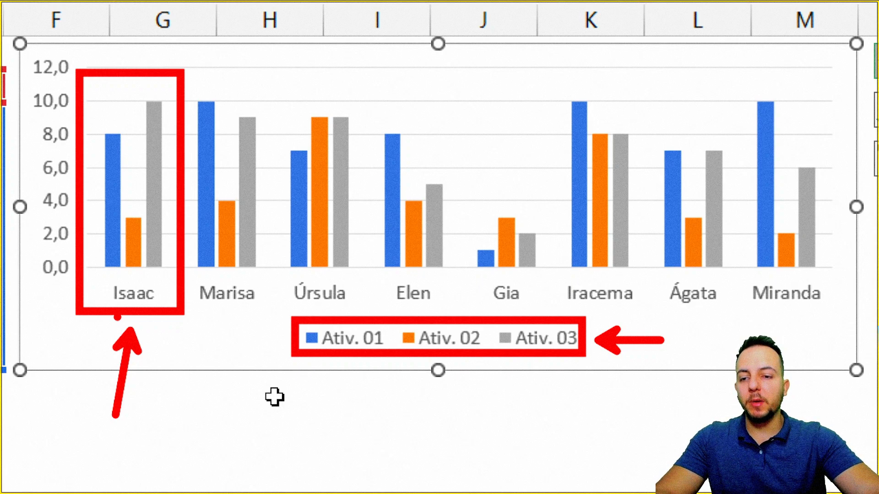
Deselect the column chart, draw a red on-screen line across it labelled 7 as a grade threshold, and undo the marks
key(Escape)
click(269, 405)
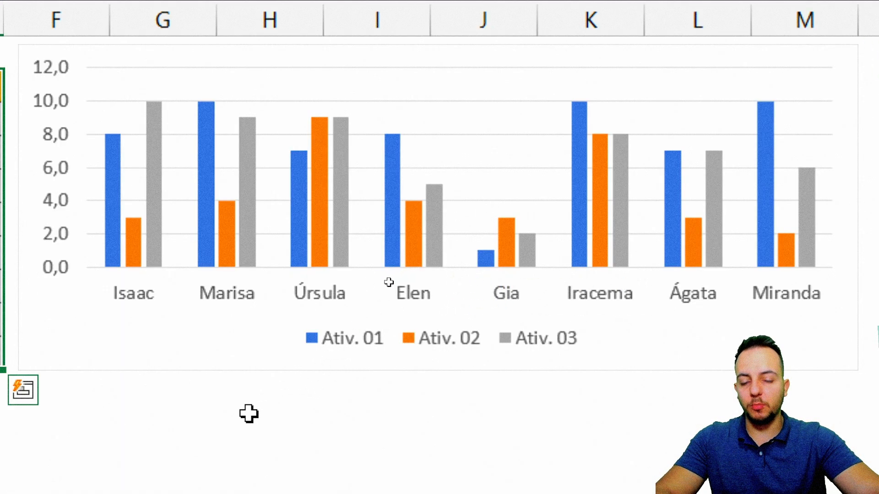
key(ctrl+2)
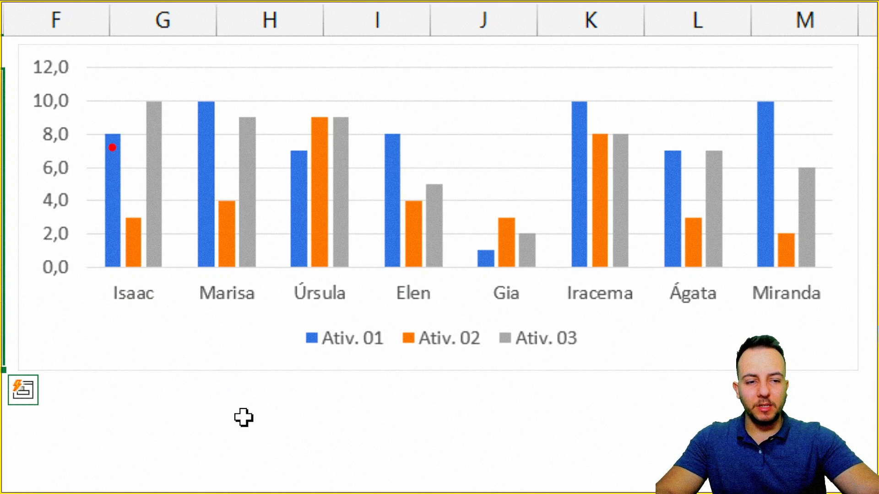
drag(88, 156, 850, 156)
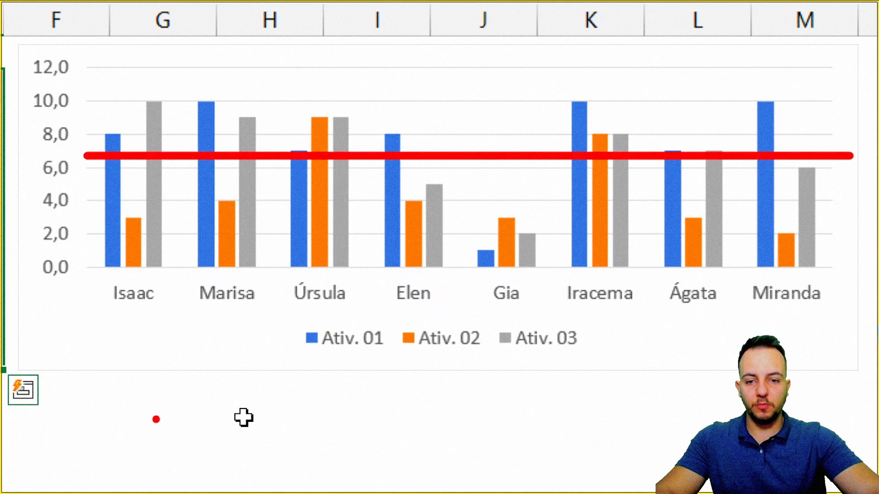
mouse_move(84, 142)
mouse_down()
mouse_move(34, 146)
mouse_move(80, 167)
mouse_move(77, 145)
mouse_move(63, 141)
mouse_move(57, 177)
mouse_up()
key(ctrl+z)
drag(42, 159, 79, 157)
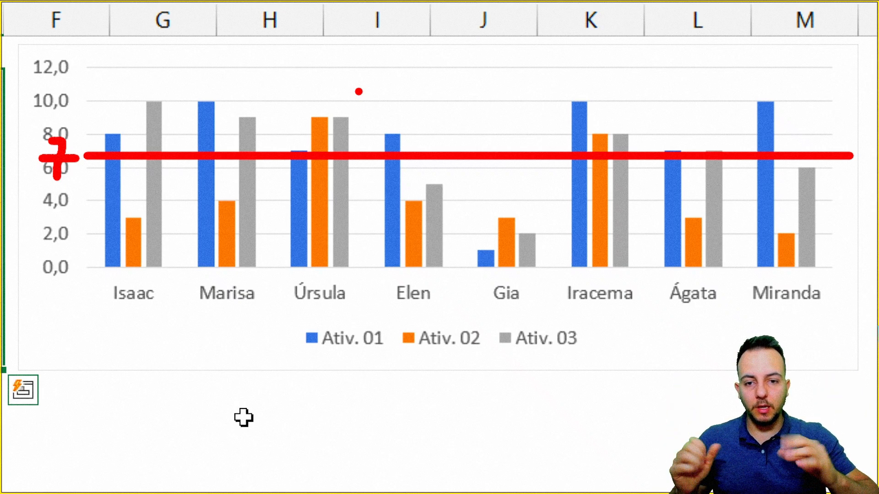
key(ctrl+z)
key(ctrl+z)
key(ctrl+z)
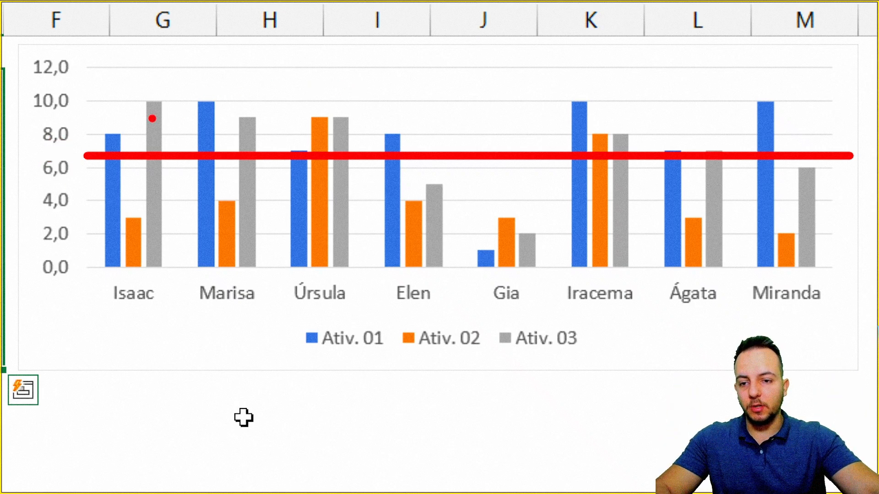
Mark four students' high Ativ. 01 columns with red on-screen arrows and highlight the Ativ. 01 legend entry with a box and arrow
drag(110, 125, 135, 61)
key(ctrl+z)
drag(117, 126, 148, 64)
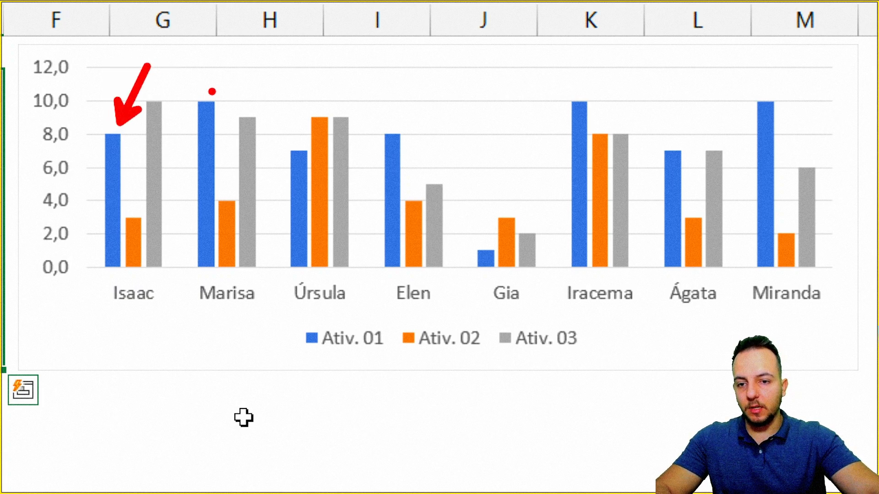
drag(222, 88, 251, 31)
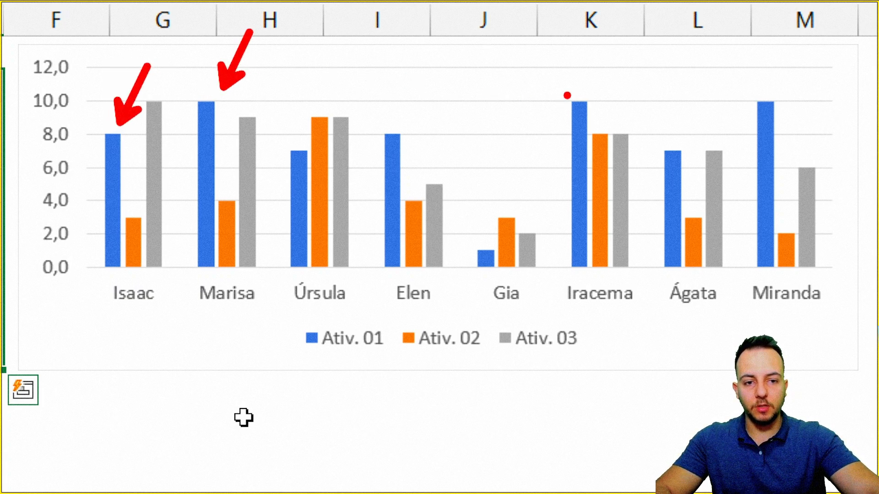
drag(589, 94, 637, 43)
drag(778, 97, 822, 53)
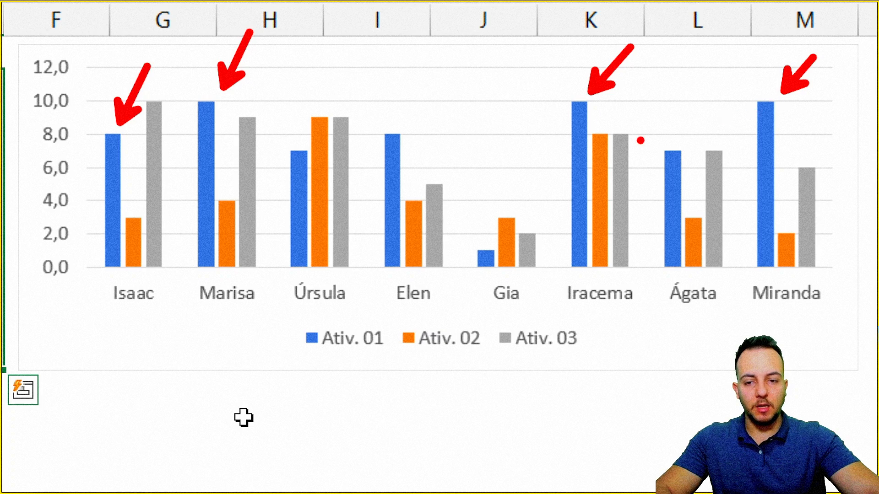
mouse_move(288, 313)
mouse_down()
mouse_move(392, 355)
mouse_move(351, 440)
mouse_up()
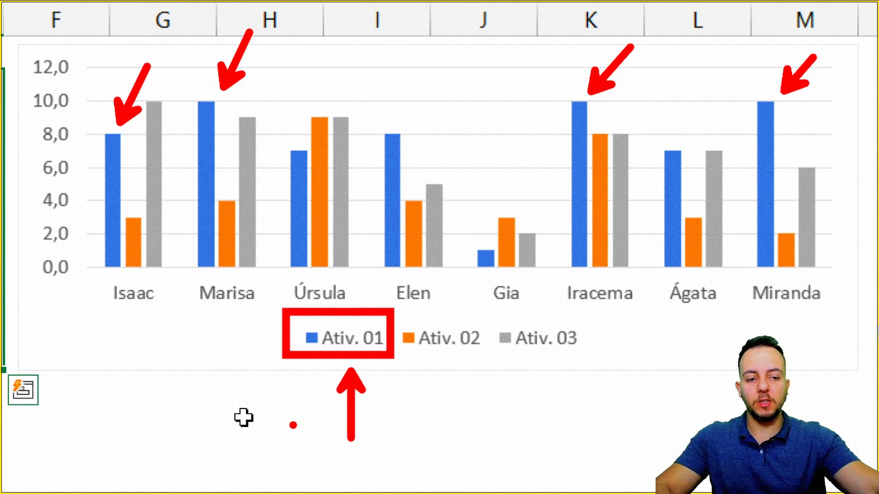
Undo all the red arrows and the box drawn for Ativ. 01 on the column chart
key(ctrl+z)
key(ctrl+z)
key(ctrl+z)
key(ctrl+z)
key(ctrl+z)
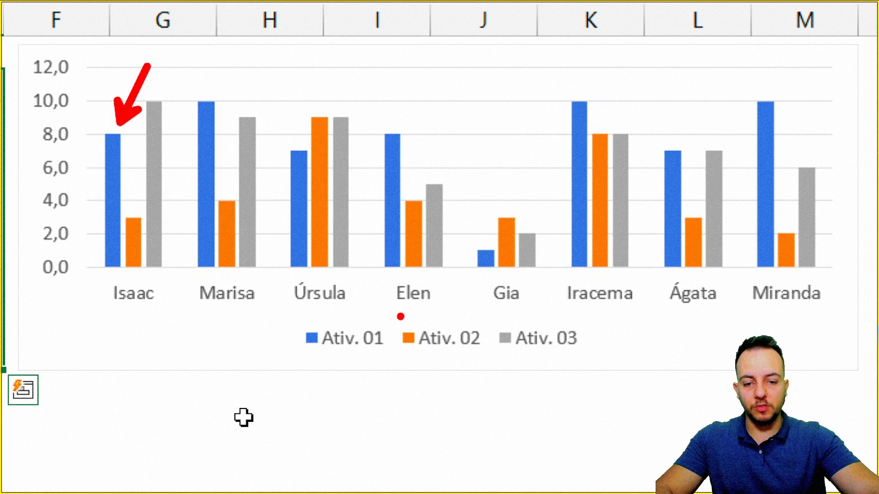
key(ctrl+z)
Box the Ativ. 02 legend entry and the Ativ. 02 columns of the first five students in red on screen, and clear the marks
drag(392, 308, 489, 360)
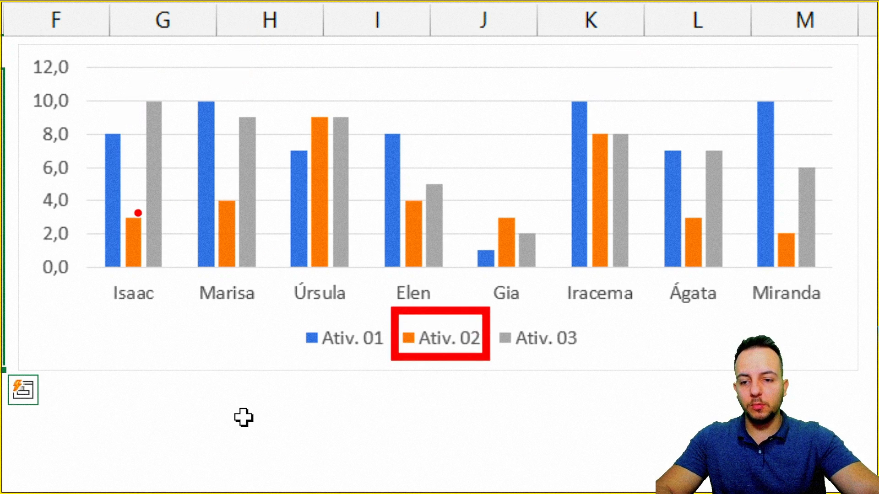
drag(113, 207, 165, 279)
drag(207, 194, 255, 277)
mouse_move(300, 106)
mouse_down()
mouse_move(341, 201)
mouse_move(344, 279)
mouse_up()
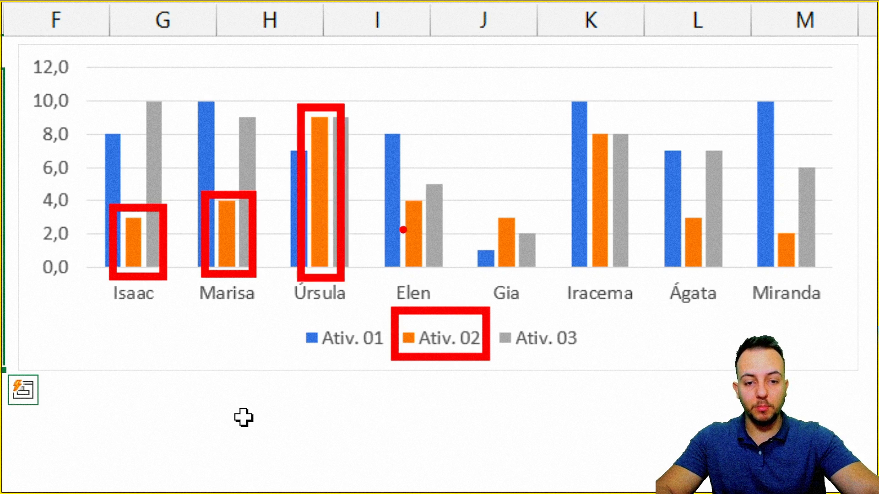
drag(387, 182, 442, 281)
drag(479, 202, 545, 276)
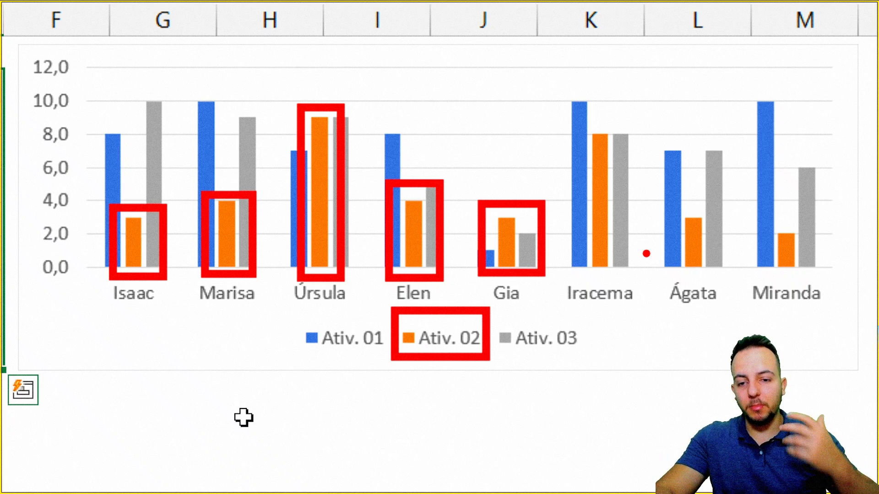
key(Escape)
key(ctrl+4)
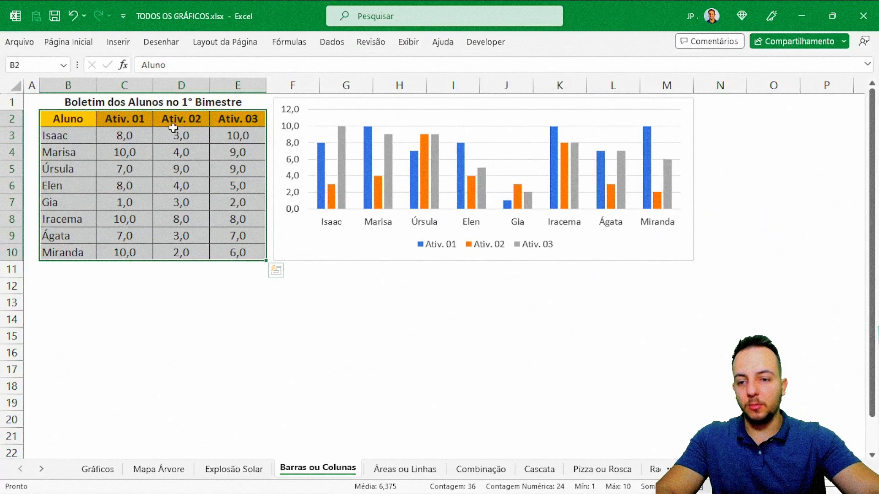
Insert a 2D clustered bar chart from the selected student grades table and delete its title
key(ctrl+4)
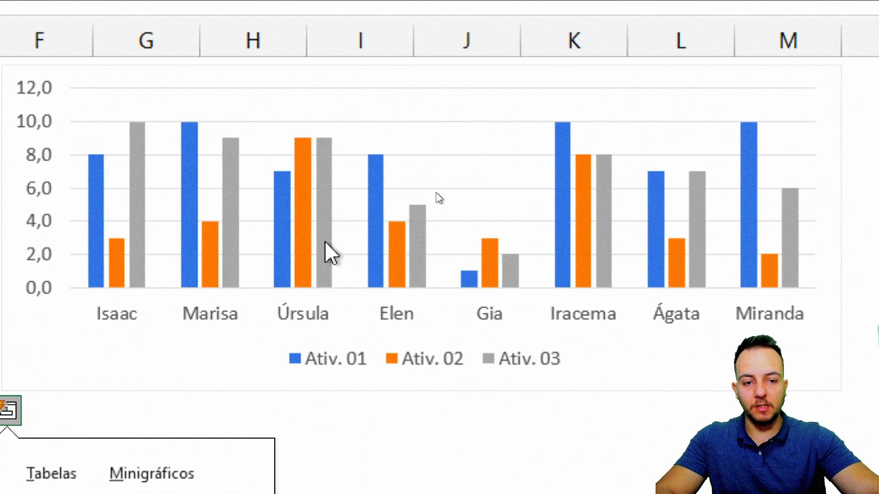
mouse_move(798, 214)
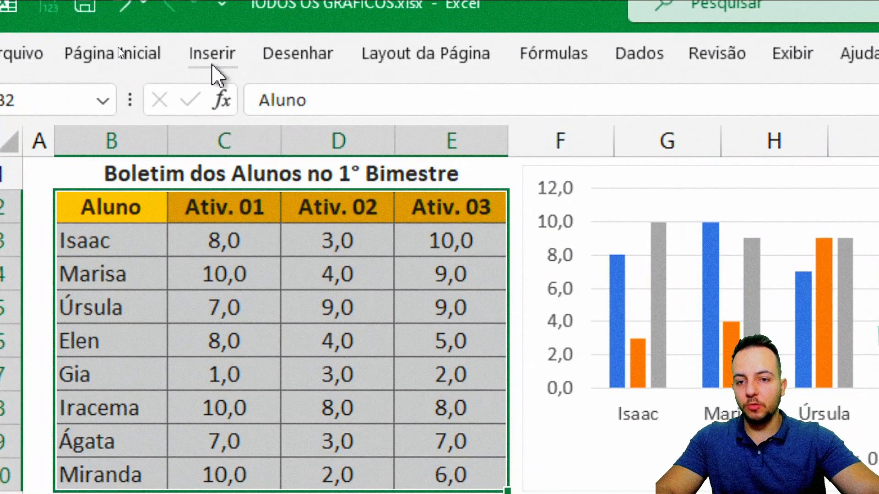
click(118, 46)
click(552, 99)
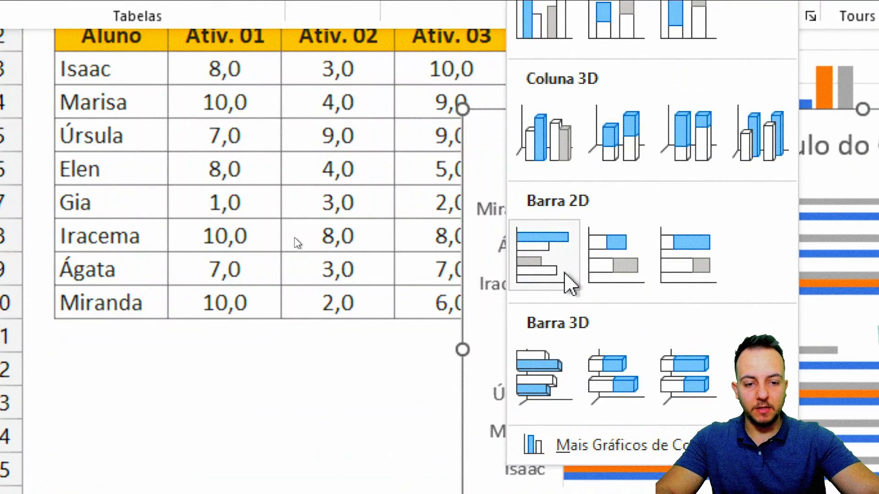
click(566, 281)
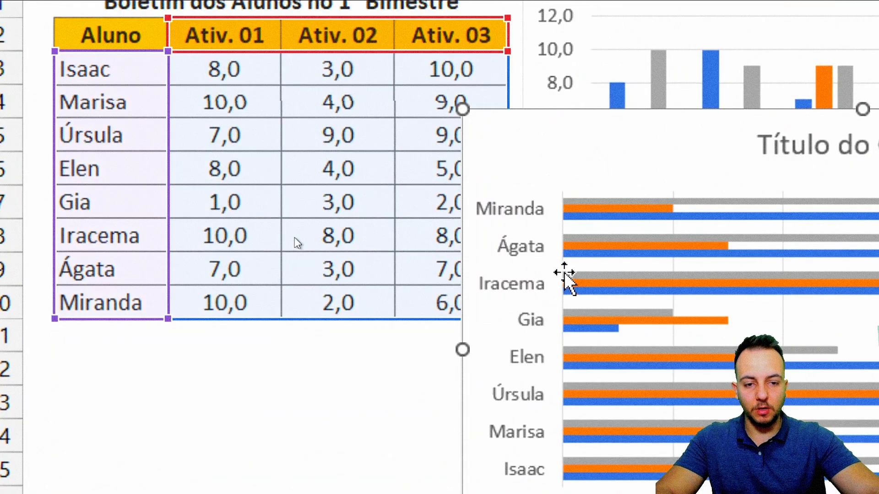
click(477, 176)
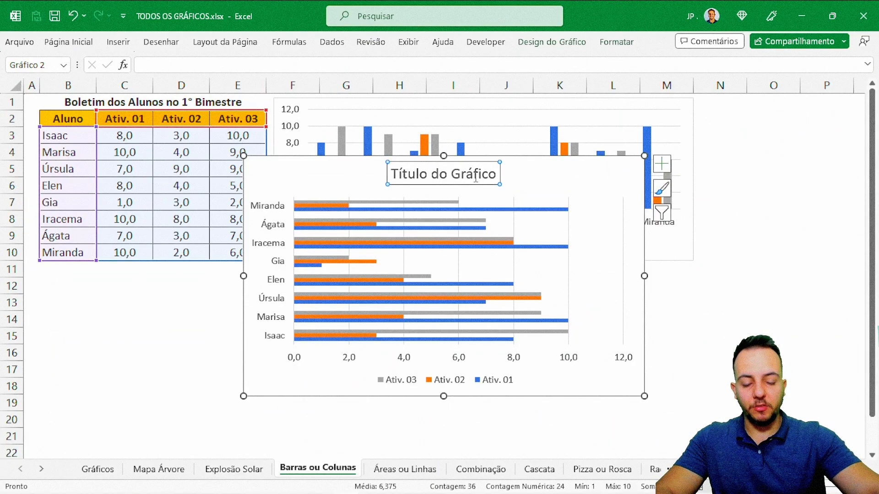
key(Delete)
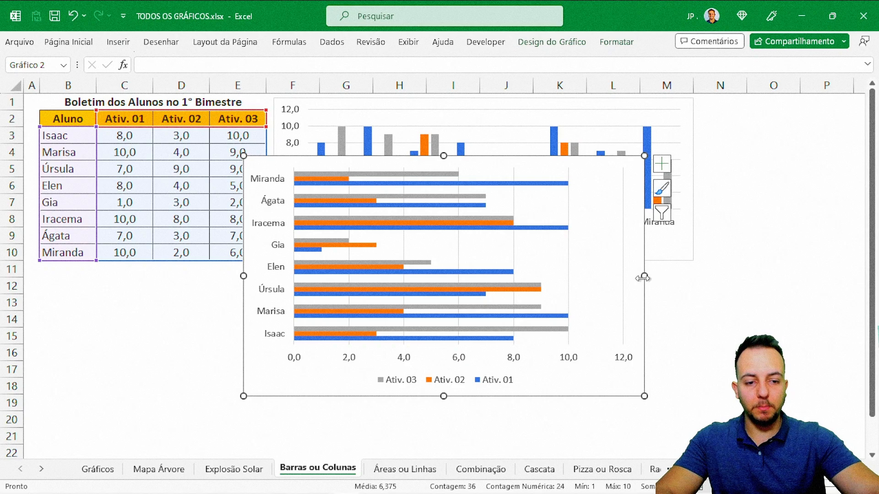
Narrow the bar chart, fit it beside the column chart over about columns M to P, make it taller, and deselect it
drag(643, 277, 531, 295)
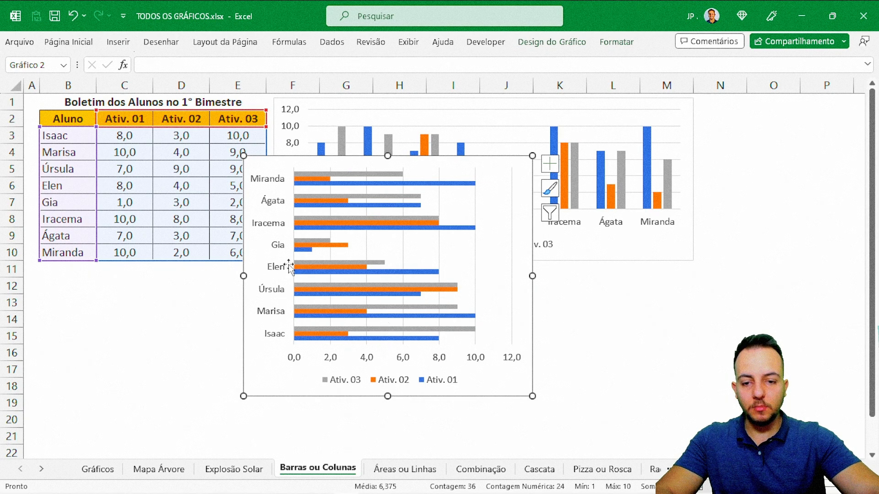
drag(248, 303, 707, 241)
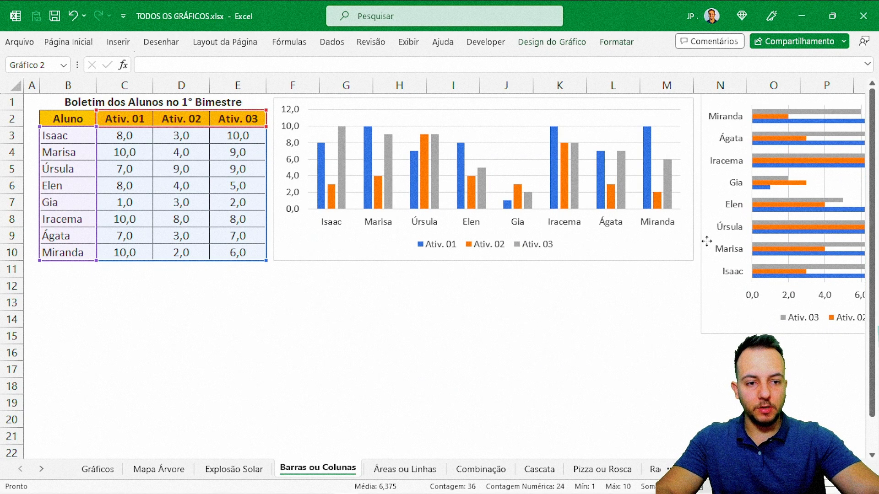
drag(720, 216, 640, 219)
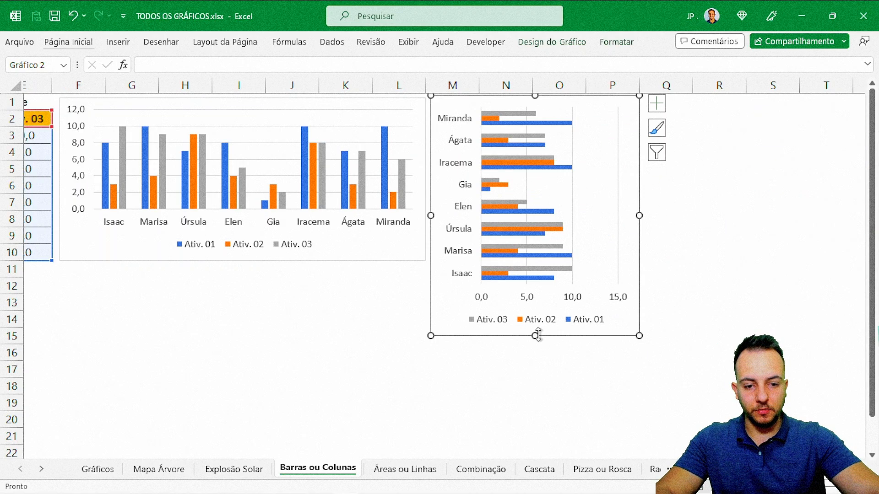
drag(537, 336, 526, 427)
click(717, 319)
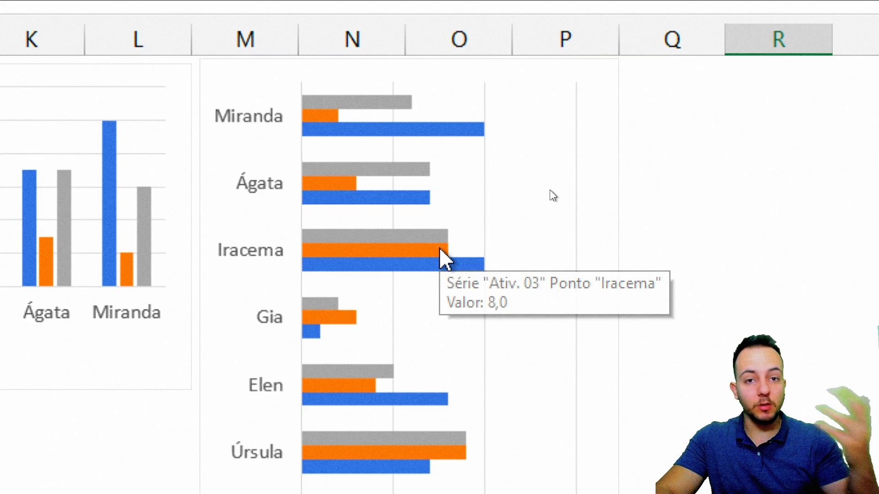
Switch to the Áreas ou Linhas sheet, sketch a red on-screen zigzag line with scribbled fill beneath it, and clear the marks
scroll(314, 317, left, 3)
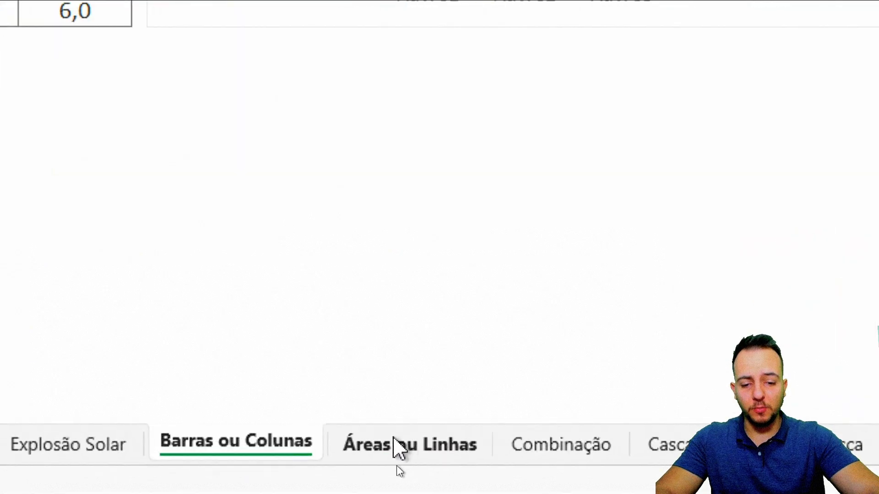
click(407, 445)
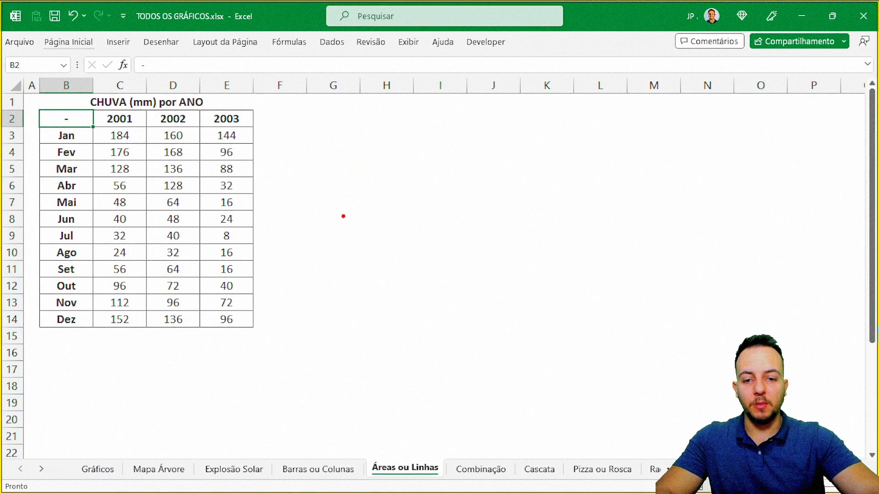
mouse_move(329, 224)
mouse_down()
mouse_move(407, 200)
mouse_move(624, 233)
mouse_move(723, 227)
mouse_up()
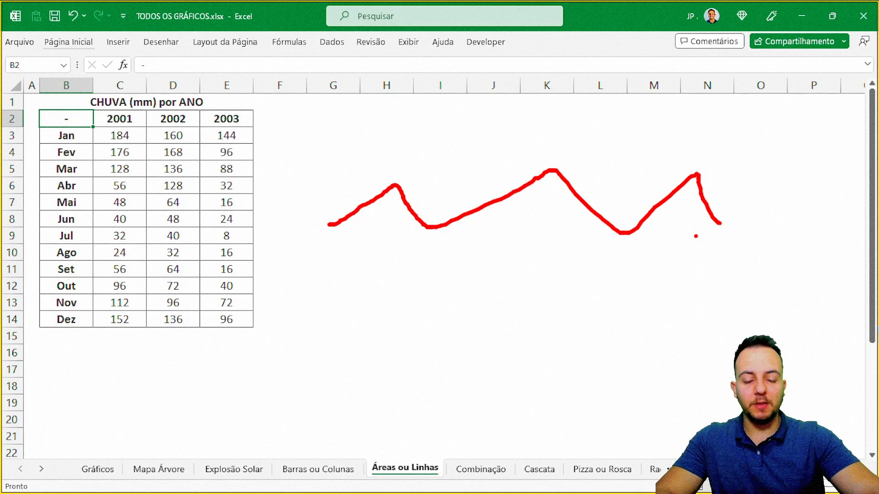
mouse_move(350, 219)
mouse_down()
mouse_move(391, 204)
mouse_move(460, 229)
mouse_move(661, 255)
mouse_up()
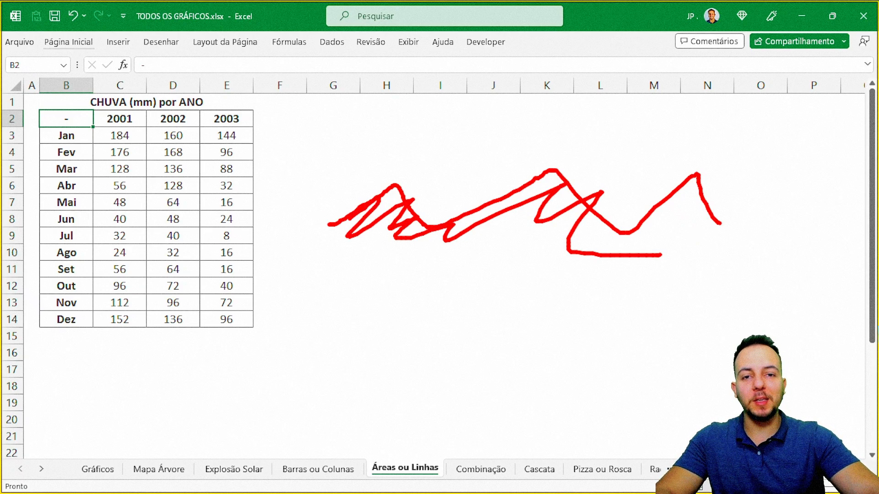
key(Escape)
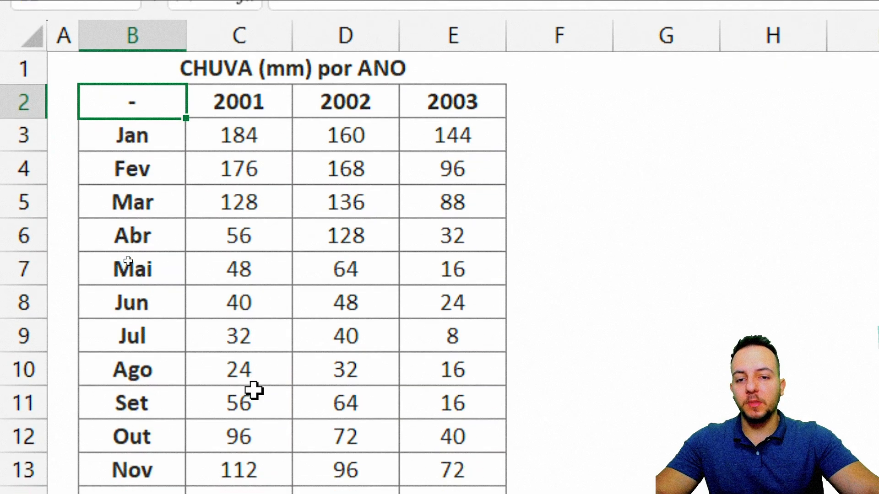
Highlight the month column B2:B14, the yearly rainfall values C2:E14 and the whole table B2:E14 in turn, and return to cell B2
drag(144, 103, 137, 492)
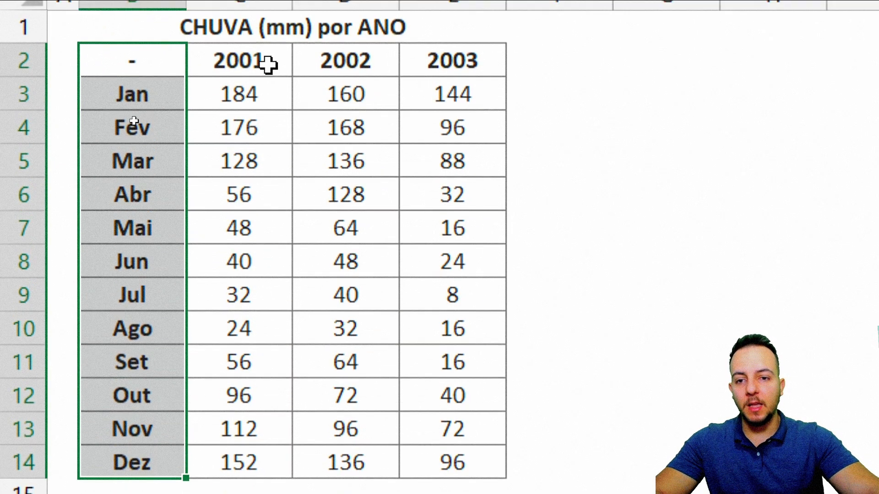
click(268, 39)
drag(267, 65, 421, 453)
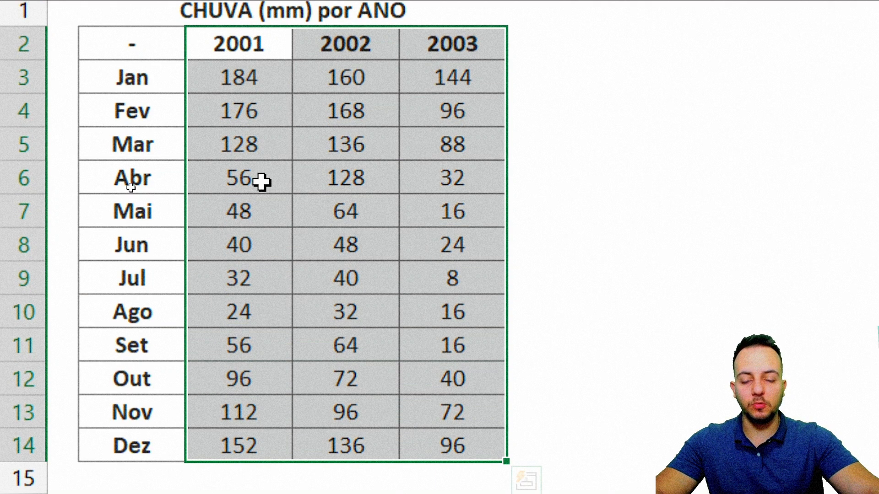
click(175, 48)
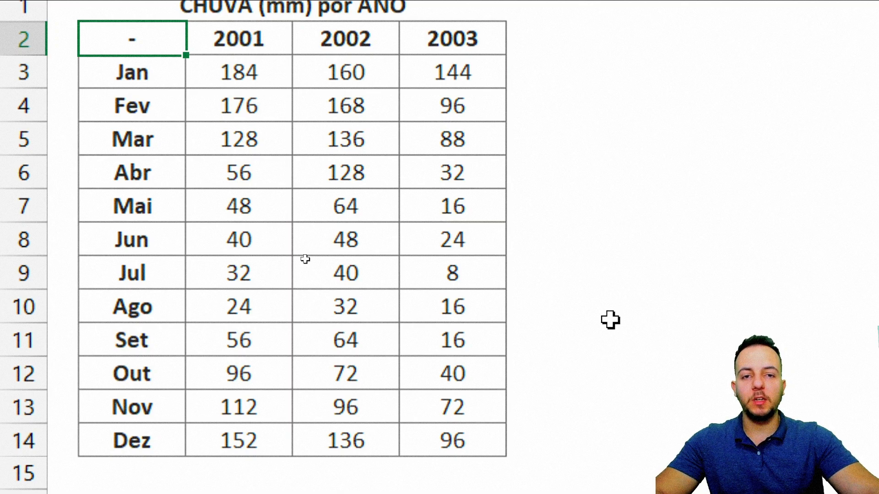
drag(163, 41, 449, 432)
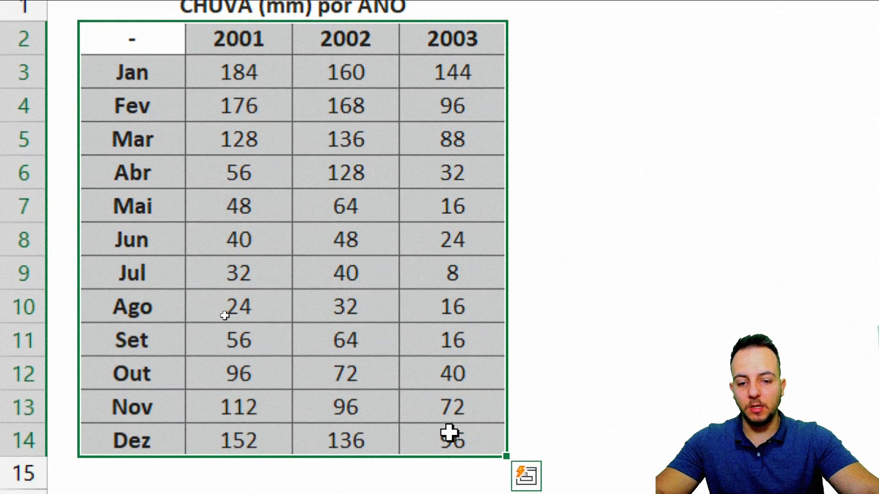
click(163, 37)
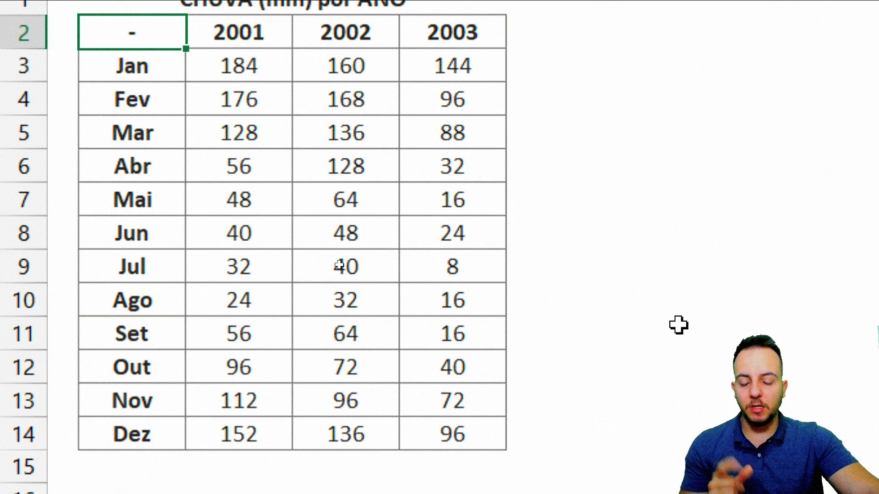
Box the months Jan to Dez in red on screen, mark the year header row, and clear the marks
key(ctrl+2)
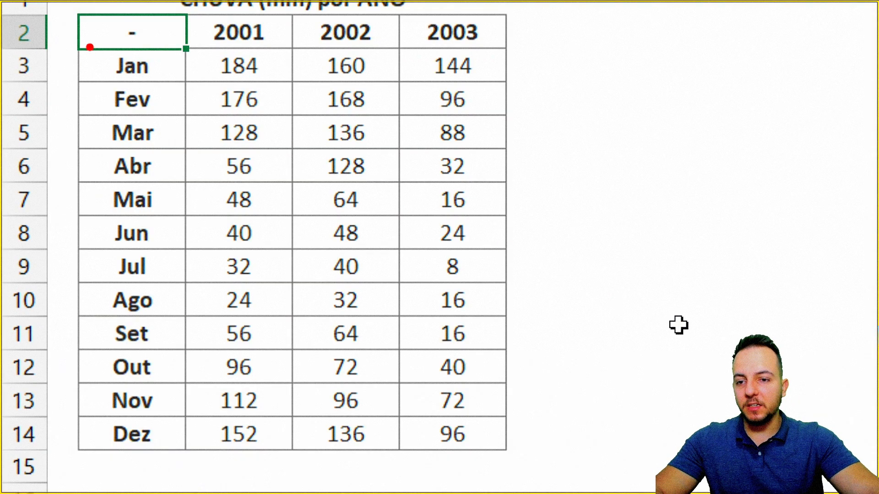
mouse_move(90, 46)
mouse_down()
mouse_move(162, 357)
mouse_move(170, 453)
mouse_up()
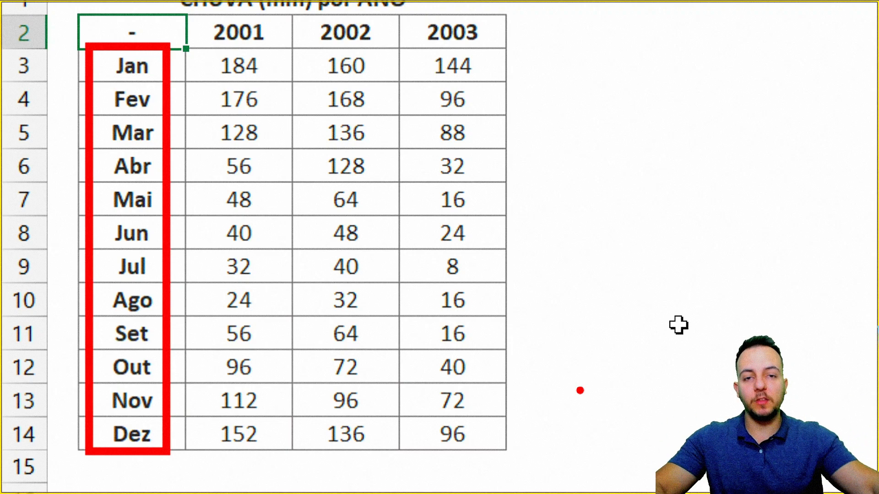
mouse_move(195, 11)
mouse_down()
mouse_move(425, 52)
mouse_move(632, 44)
mouse_up()
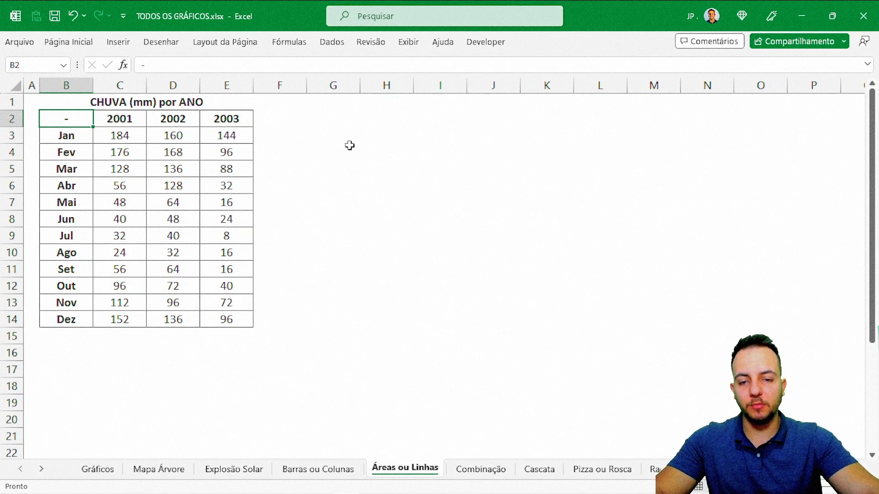
Insert an empty 2D line chart from blank cell H3 and move it beside the rainfall table, starting at column F, row 1
click(387, 202)
click(386, 137)
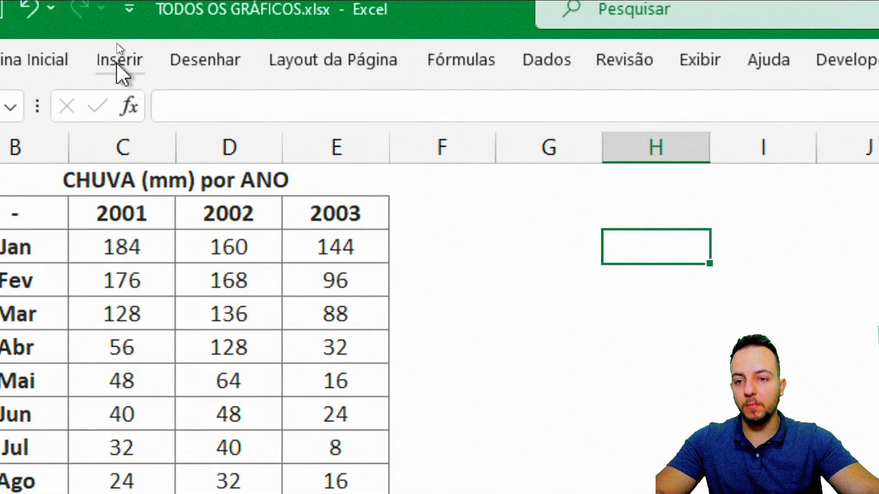
click(118, 42)
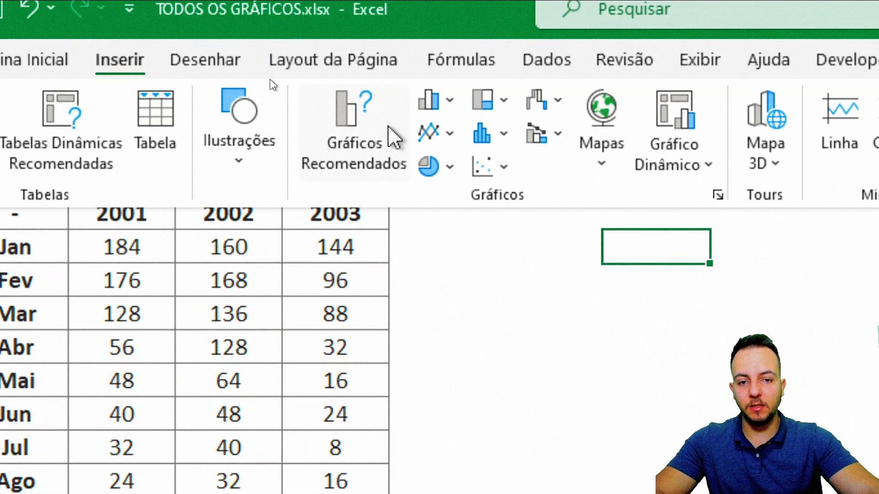
click(431, 132)
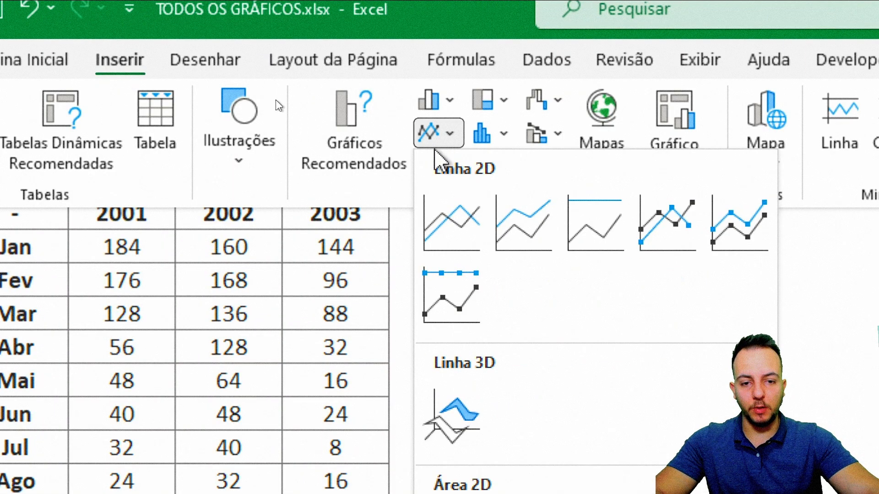
click(437, 224)
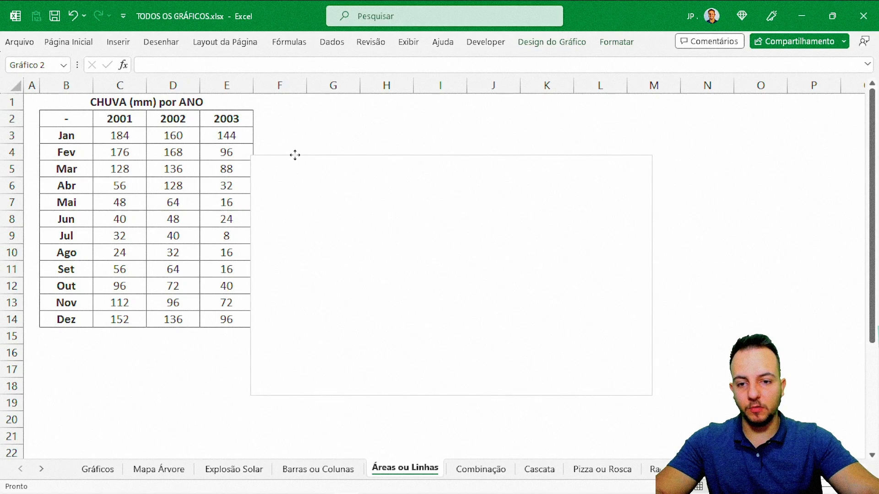
drag(295, 155, 300, 106)
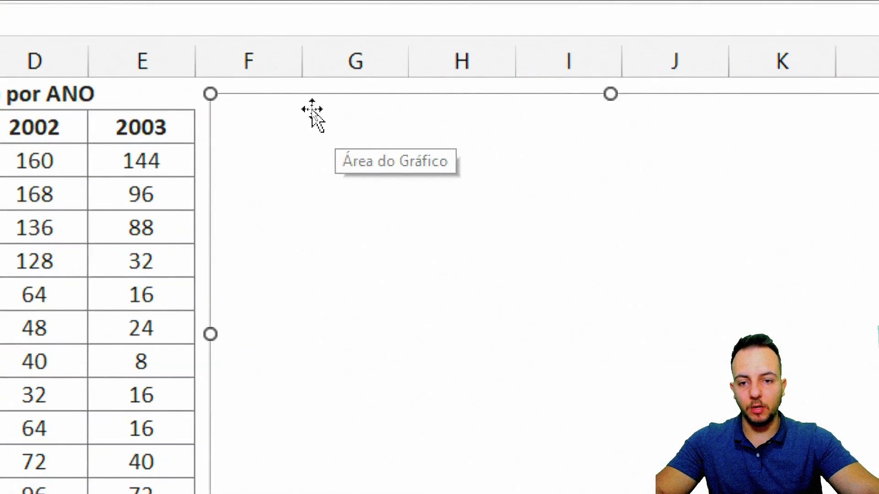
Add a series to the empty line chart with its name from C2 (2001) and its values from C3:C14
right_click(313, 110)
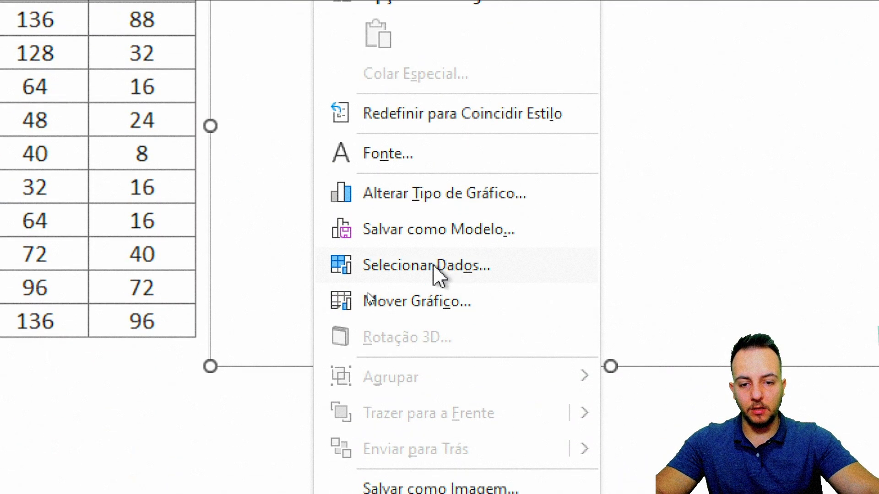
click(400, 271)
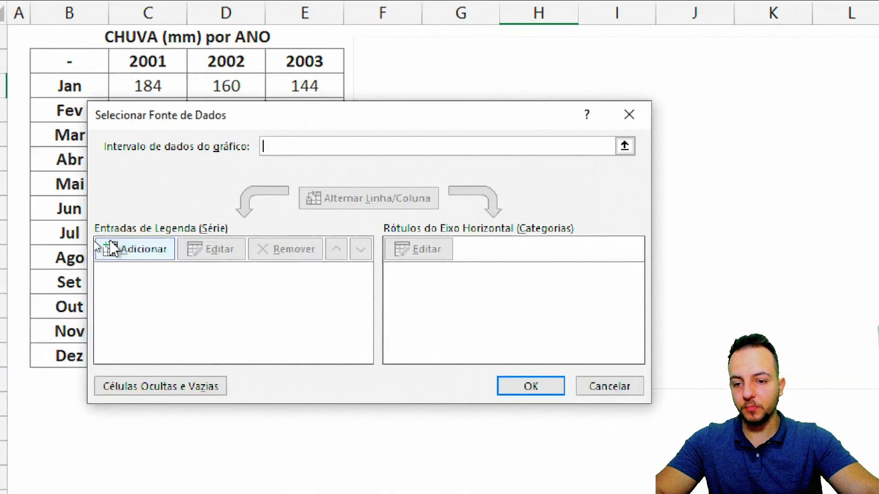
click(138, 251)
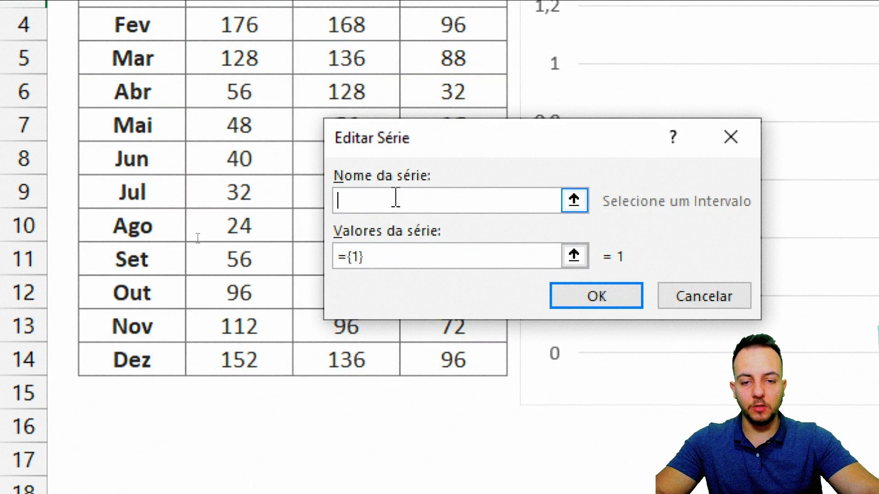
click(694, 298)
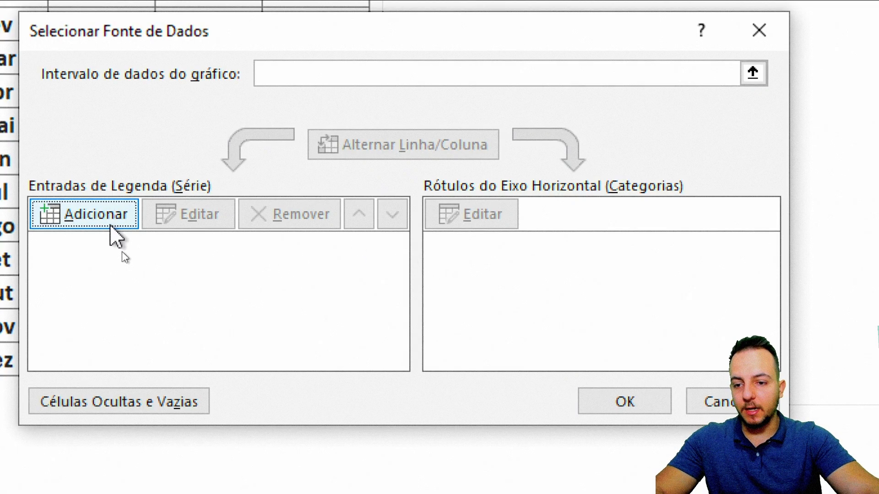
click(112, 225)
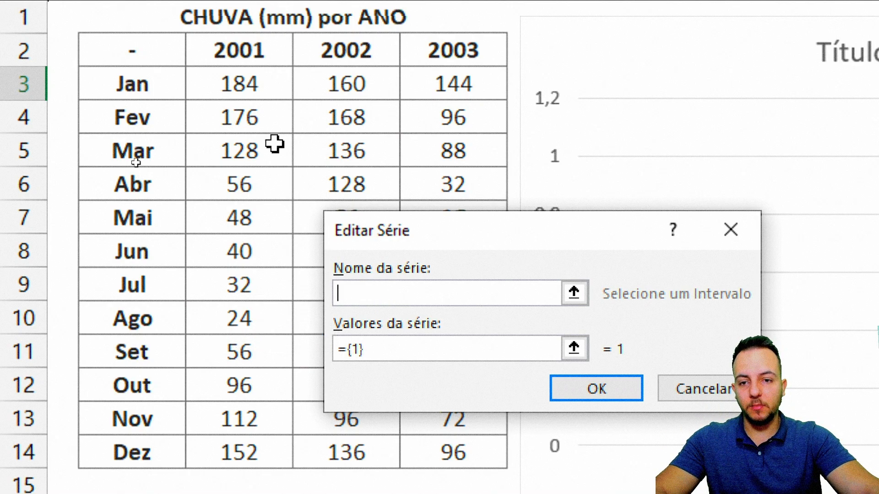
click(274, 52)
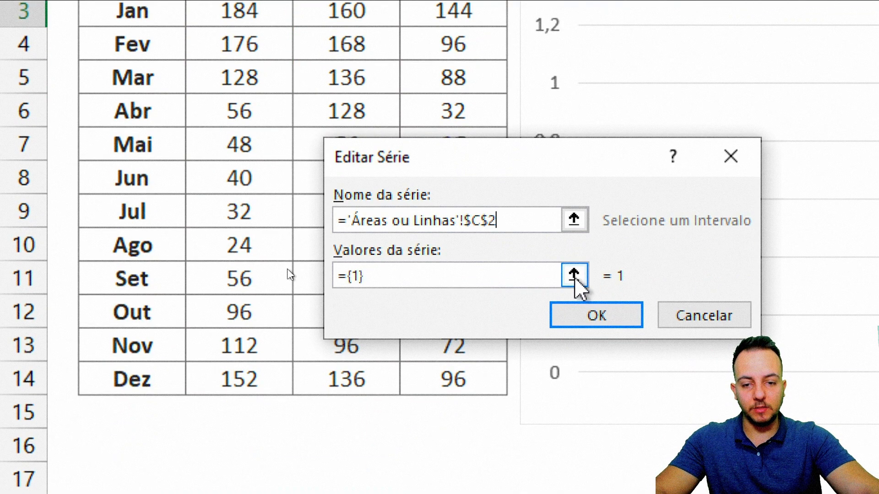
click(575, 281)
drag(270, 9, 261, 280)
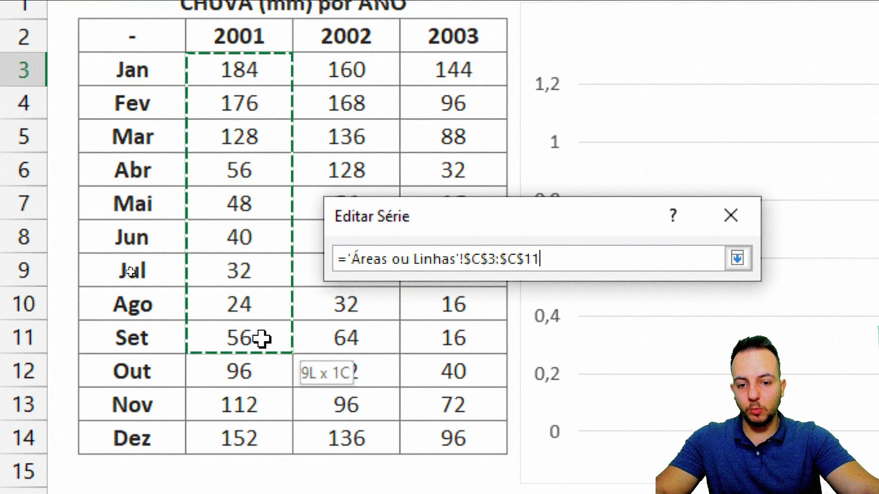
drag(261, 338, 261, 435)
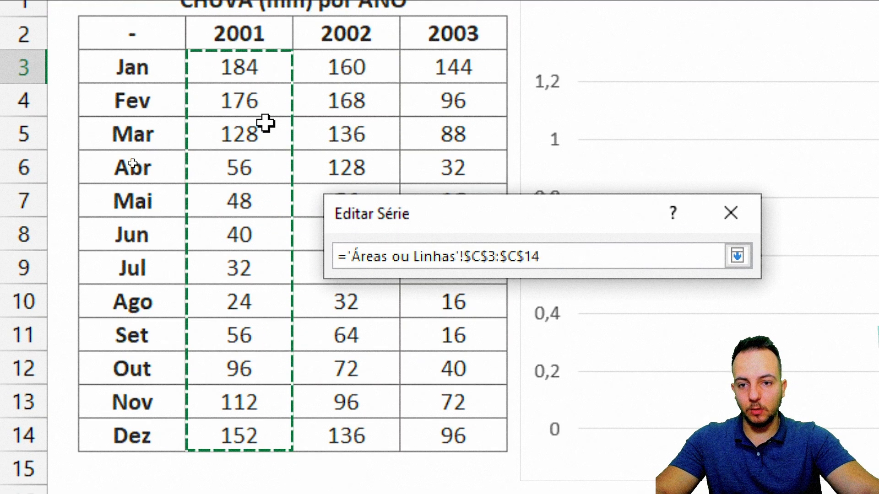
click(737, 257)
click(618, 367)
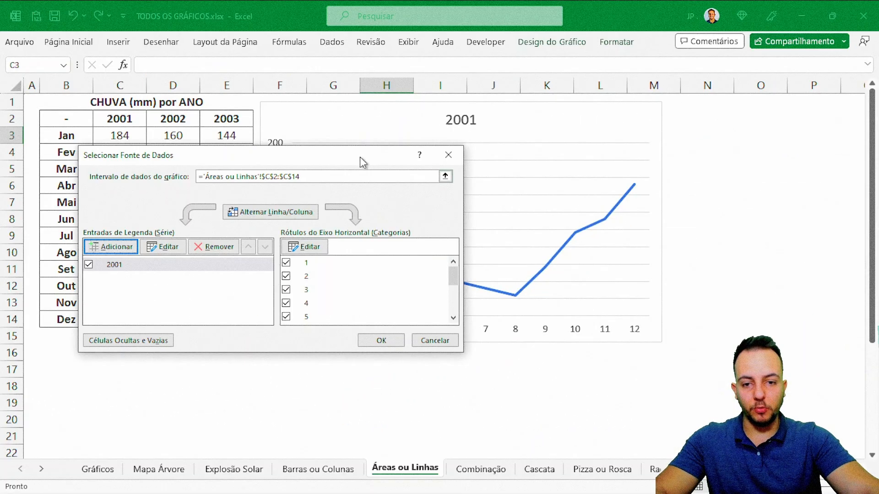
Add a second series to the chart with its name from D2 (2002) and its values from D3:D14
drag(359, 157, 551, 110)
click(302, 202)
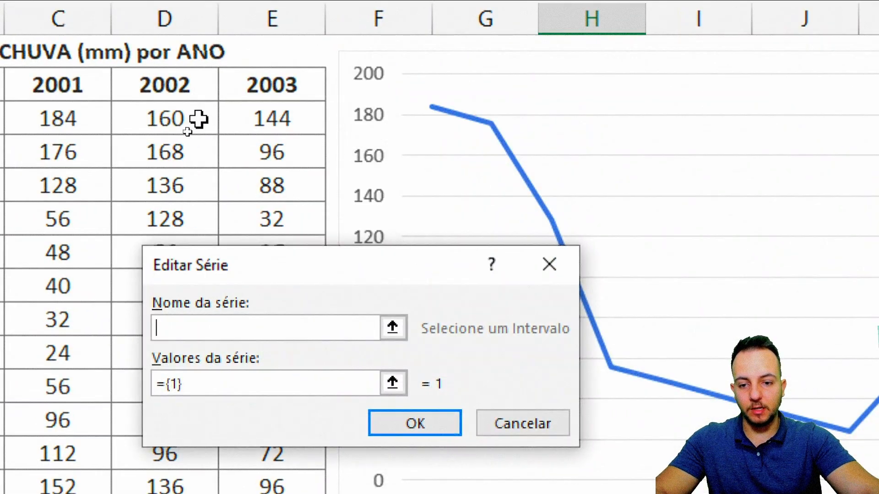
click(172, 78)
click(393, 383)
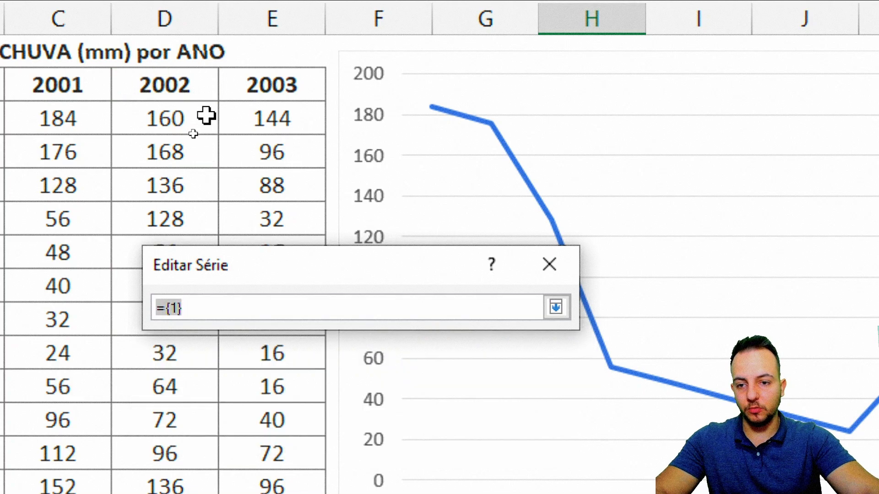
drag(206, 115, 174, 489)
click(555, 308)
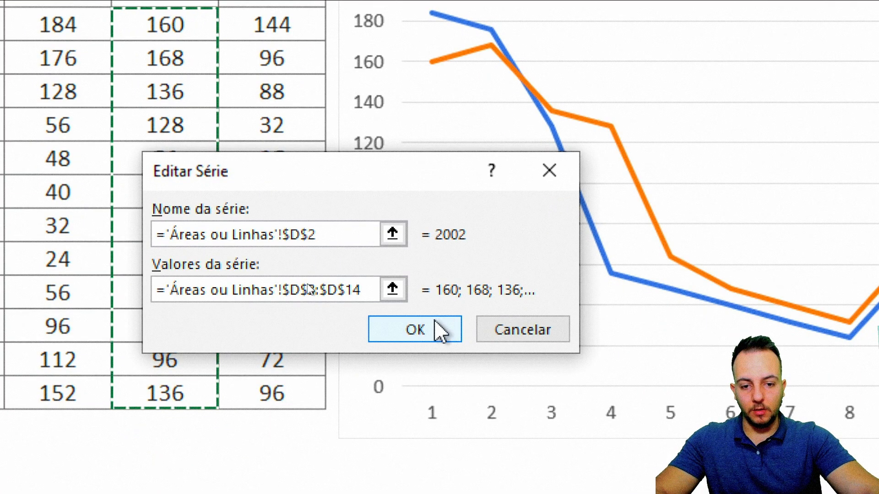
click(439, 328)
Add a third series to the chart with its name from E2 (2003) and its values from E3:E14
click(444, 166)
click(288, 82)
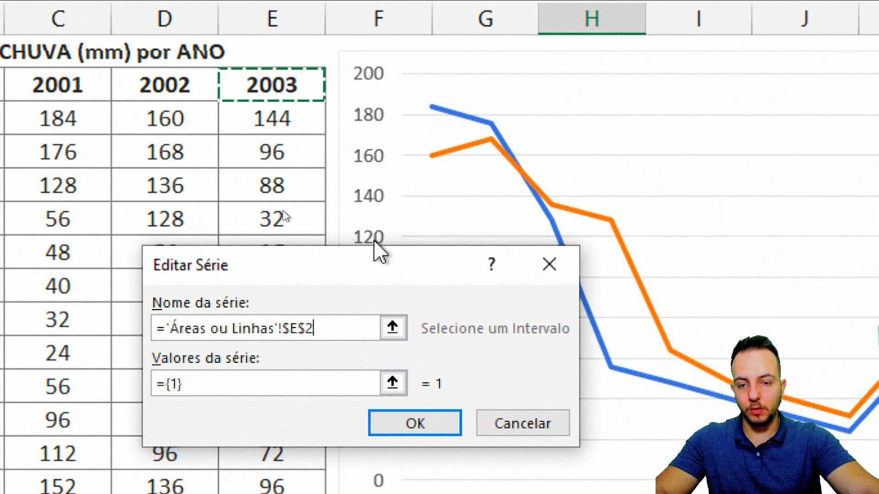
click(392, 384)
drag(284, 112, 303, 480)
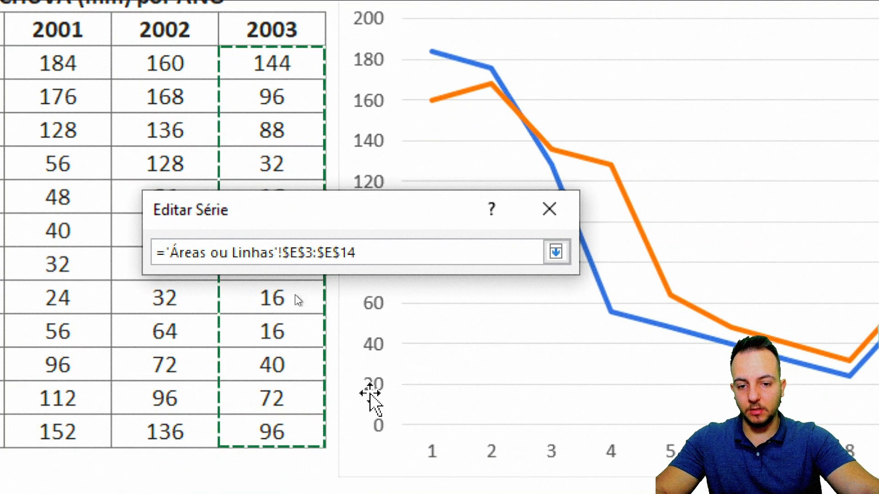
click(556, 252)
click(299, 287)
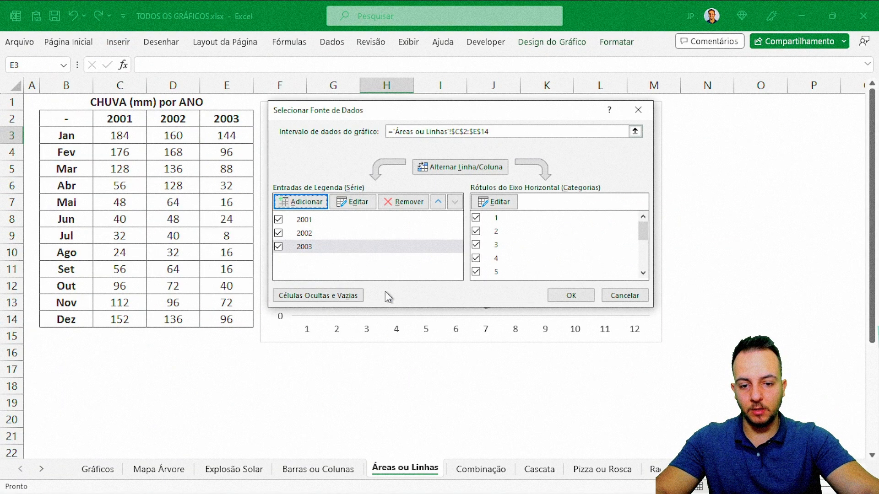
Set the horizontal axis labels to the months in B3:B14, accept the data source, and deselect the chart
drag(480, 115, 684, 57)
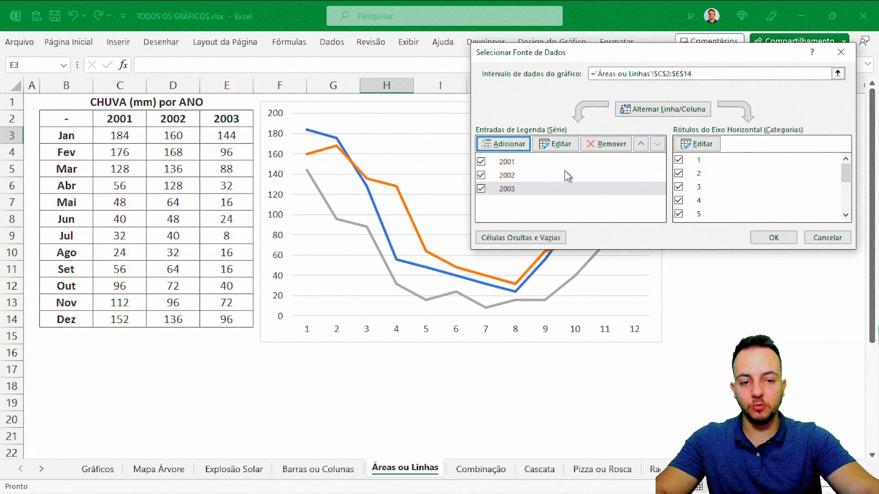
drag(584, 49, 374, 98)
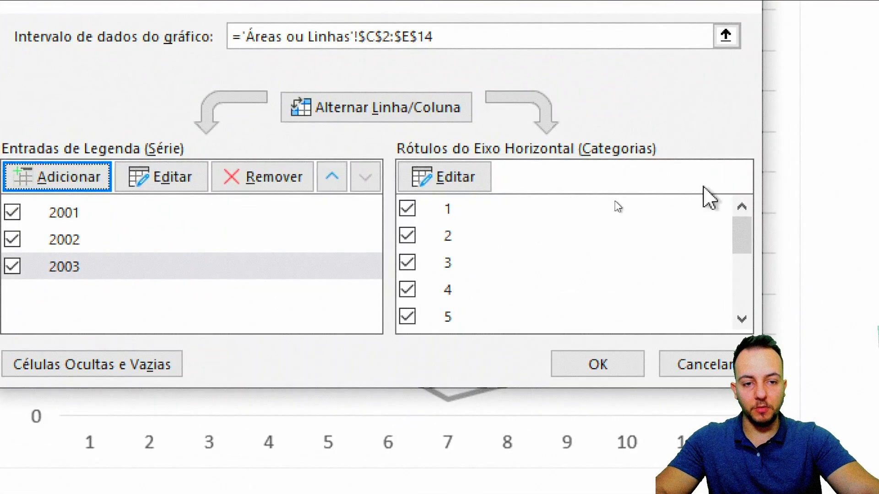
click(463, 218)
click(475, 267)
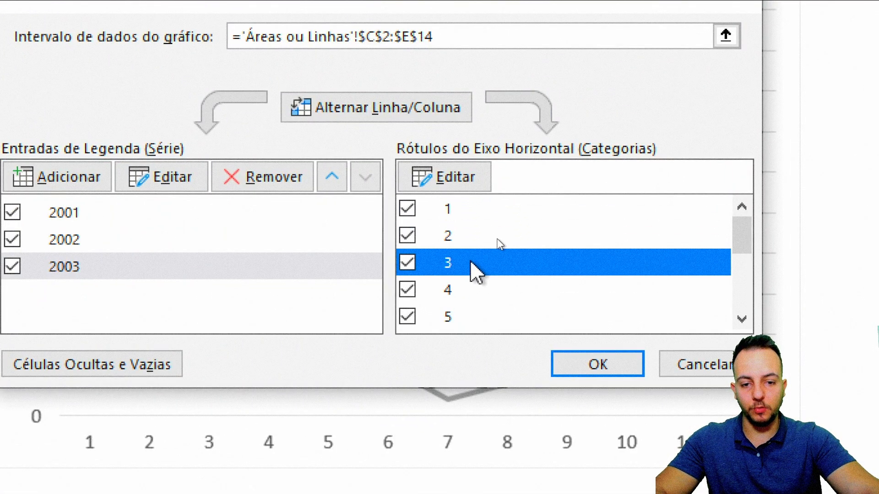
click(486, 180)
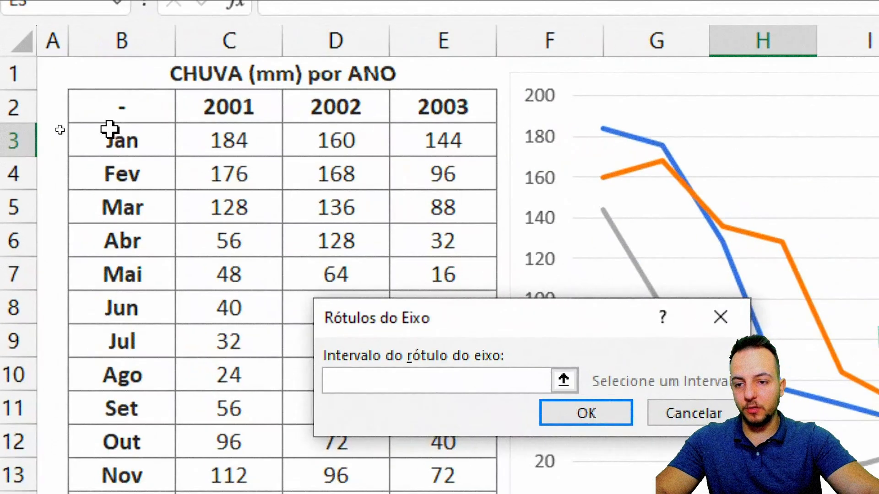
drag(108, 129, 128, 457)
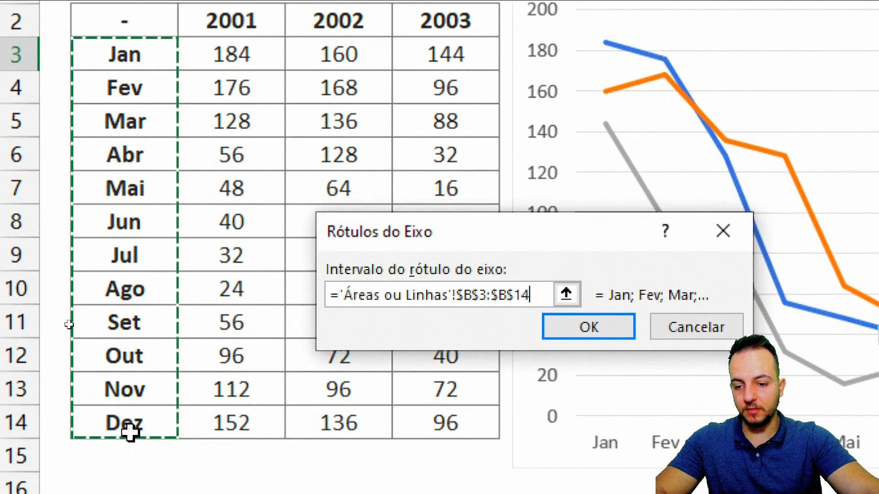
click(577, 357)
click(553, 293)
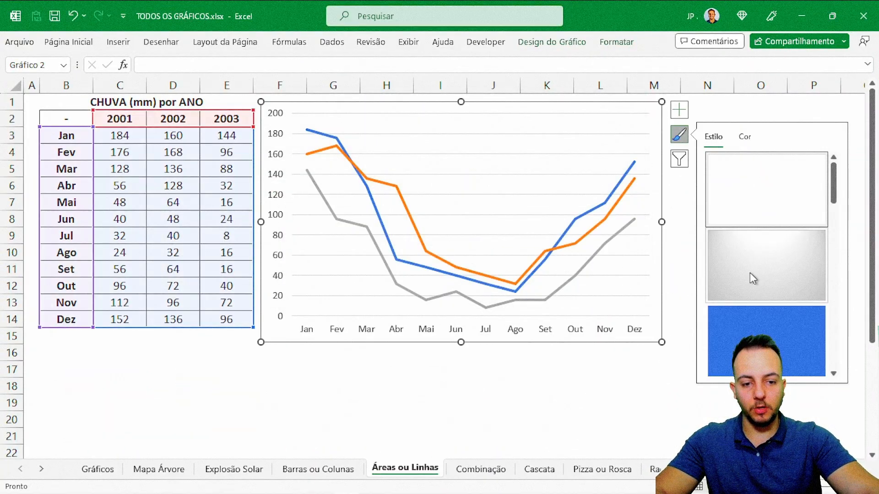
click(646, 386)
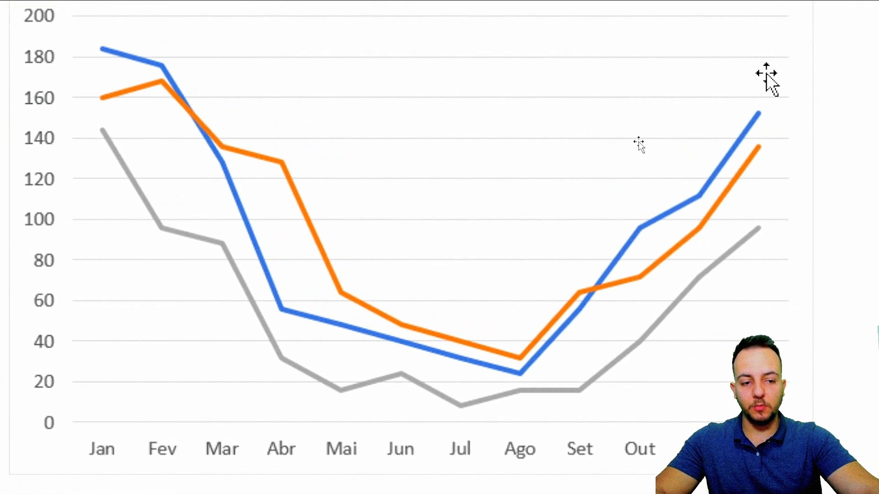
Box the Mai to Set stretch of the chart in red on screen, point an arrow at it, and remove both marks
key(ctrl+2)
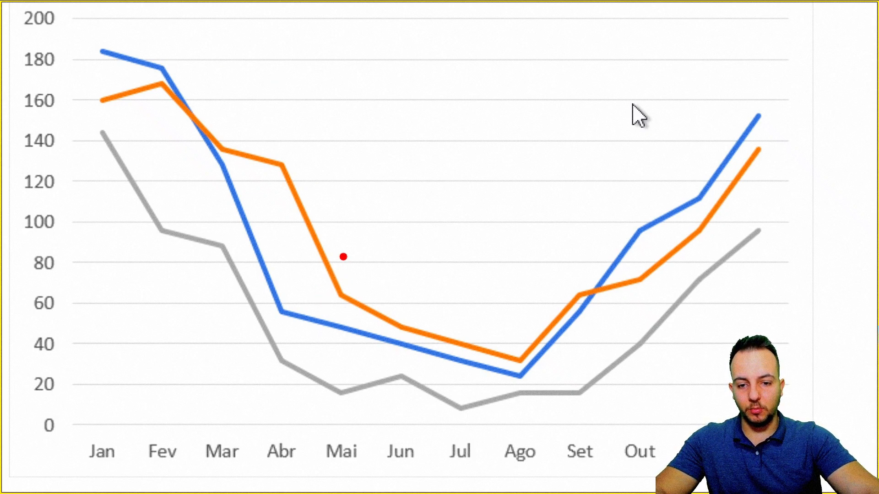
mouse_move(319, 247)
mouse_down()
mouse_move(357, 465)
mouse_move(600, 475)
mouse_up()
drag(461, 230, 491, 140)
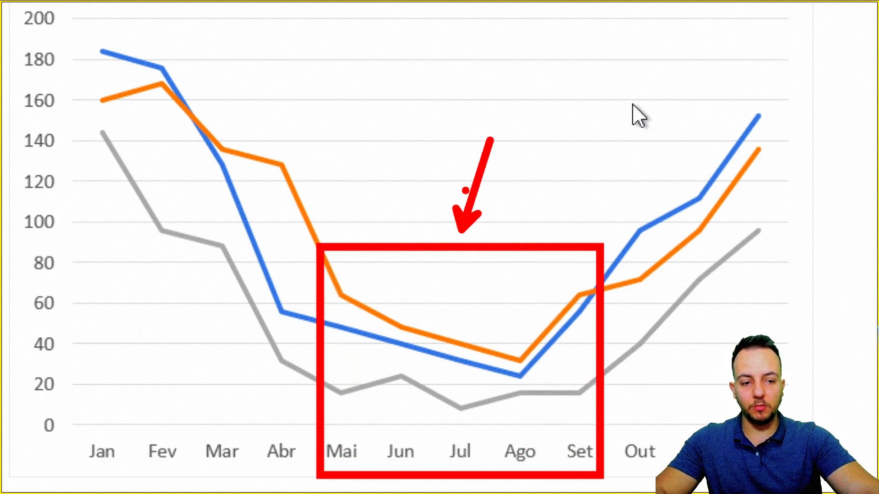
key(ctrl+z)
key(ctrl+z)
Box the Out to Dez and Jan to Abr stretches in red with arrows, clear the marks, and check the 2002 line's Fev point
drag(594, 84, 795, 471)
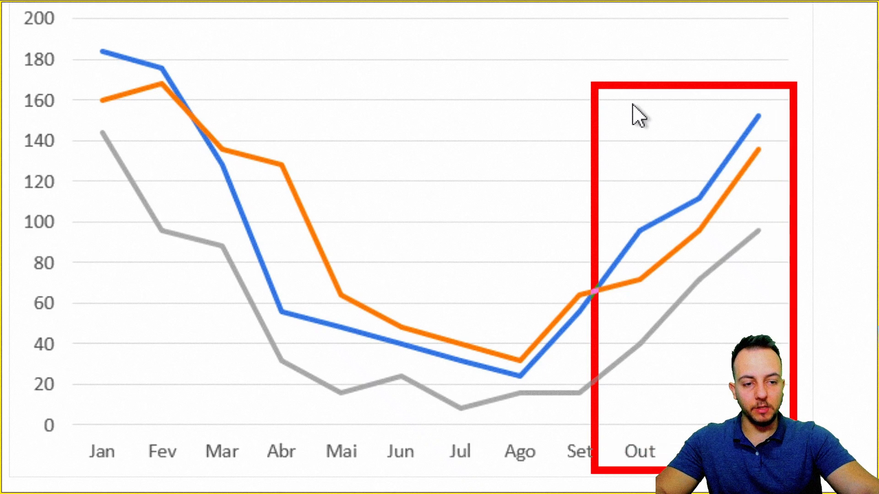
mouse_move(73, 36)
mouse_down()
mouse_move(108, 78)
mouse_move(287, 416)
mouse_move(296, 470)
mouse_move(308, 470)
mouse_up()
drag(331, 101, 474, 101)
drag(565, 134, 476, 135)
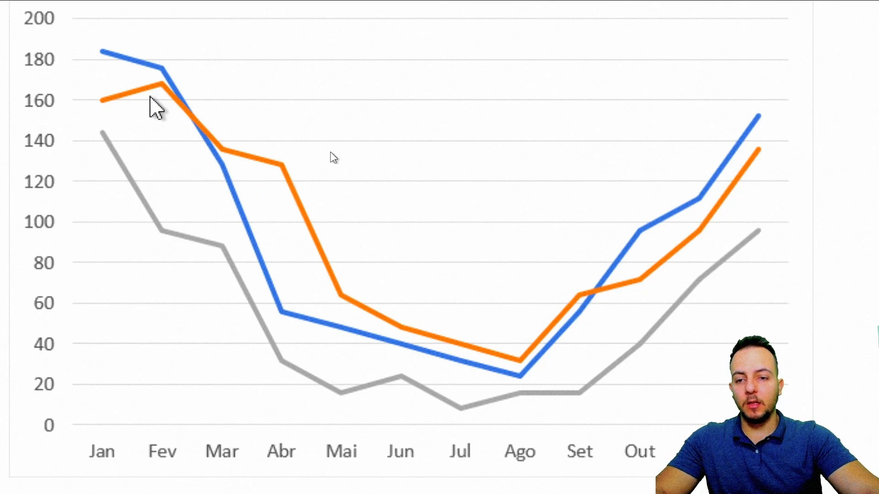
mouse_move(144, 98)
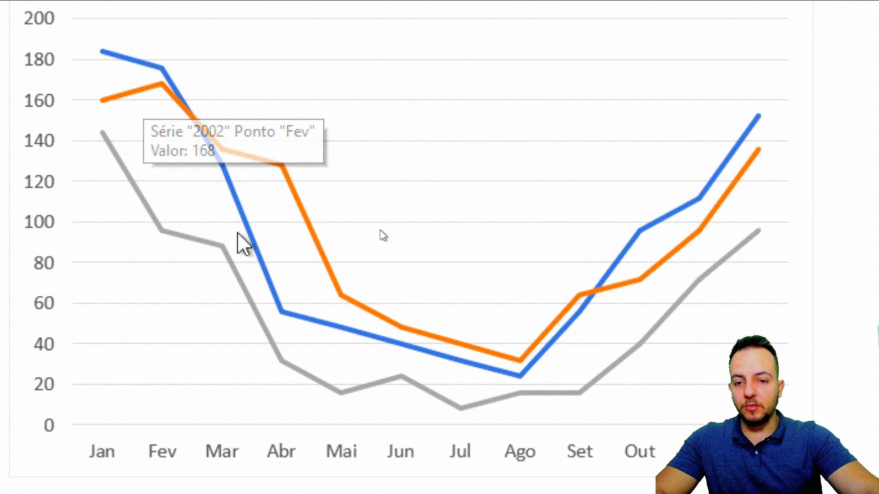
key(ctrl+4)
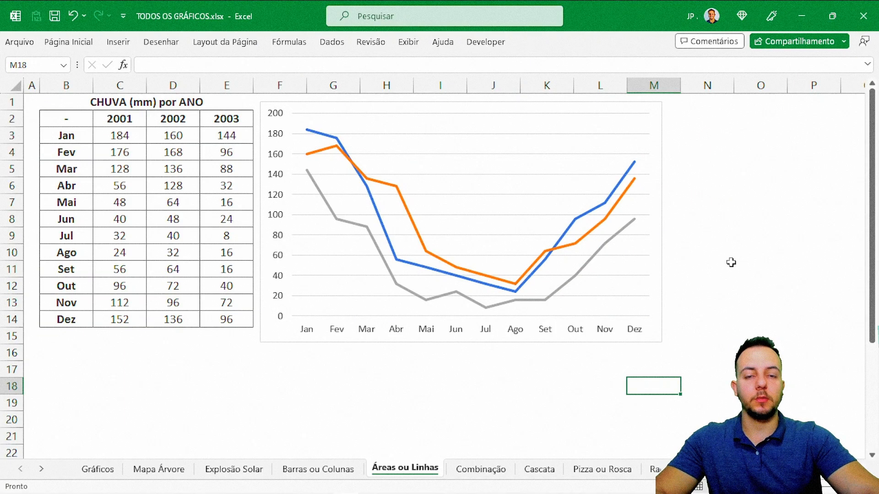
Add a legend with the Direita position to the rainfall line chart, and reselect the chart after viewing it
click(328, 338)
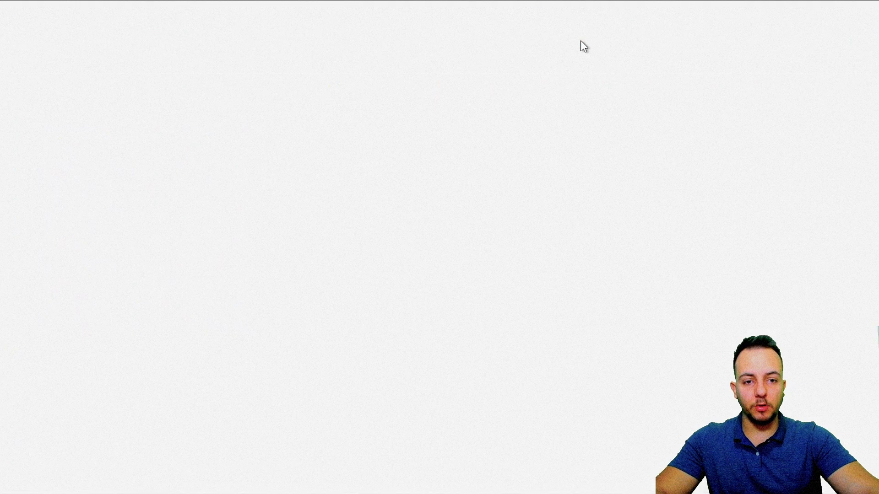
click(579, 42)
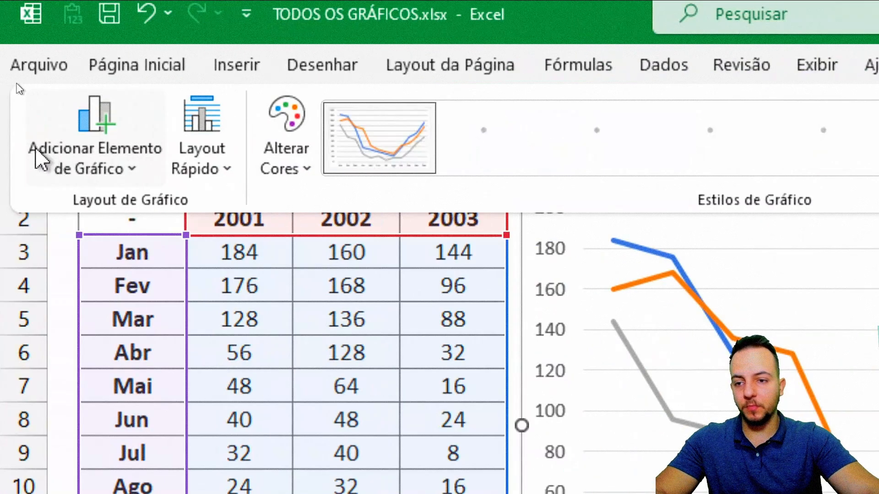
click(59, 174)
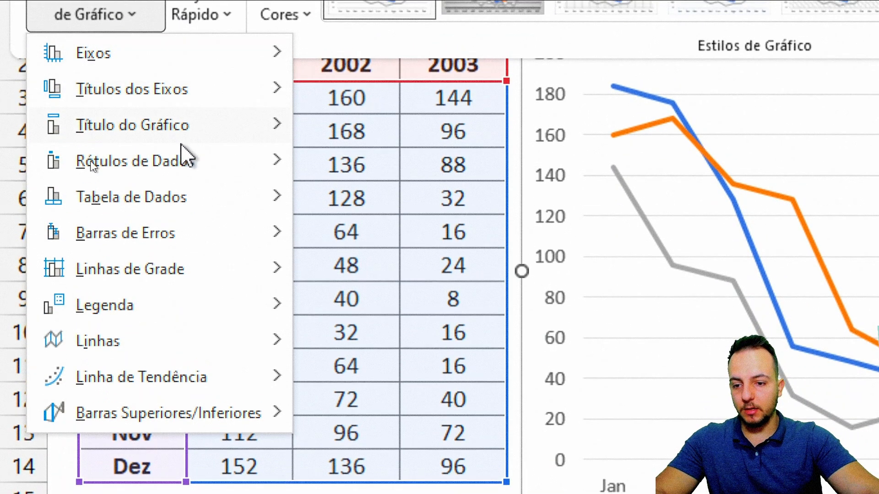
mouse_move(174, 311)
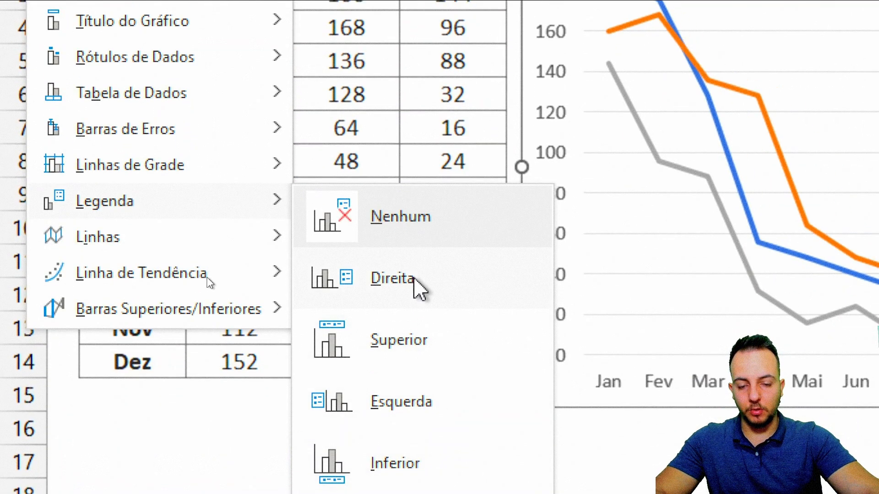
click(417, 281)
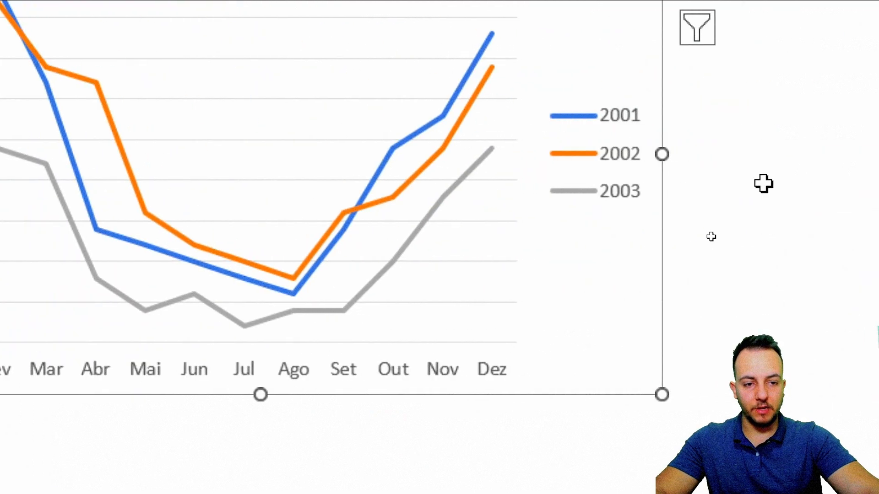
click(763, 184)
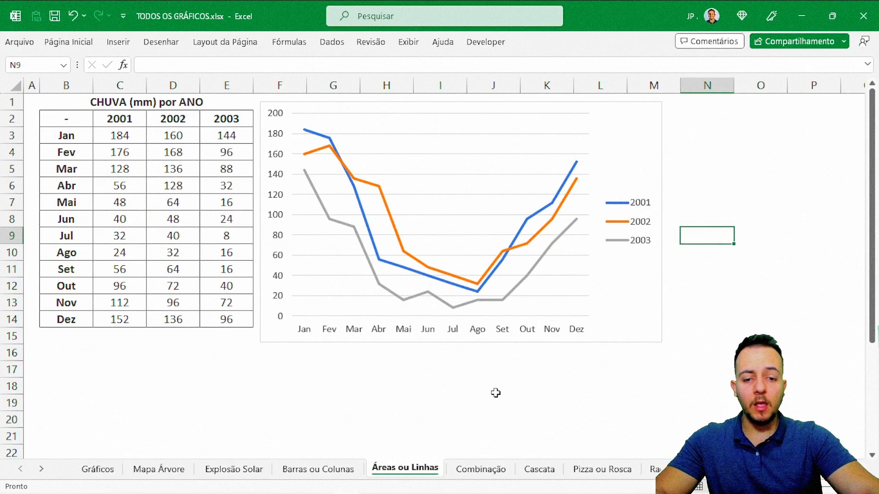
click(595, 341)
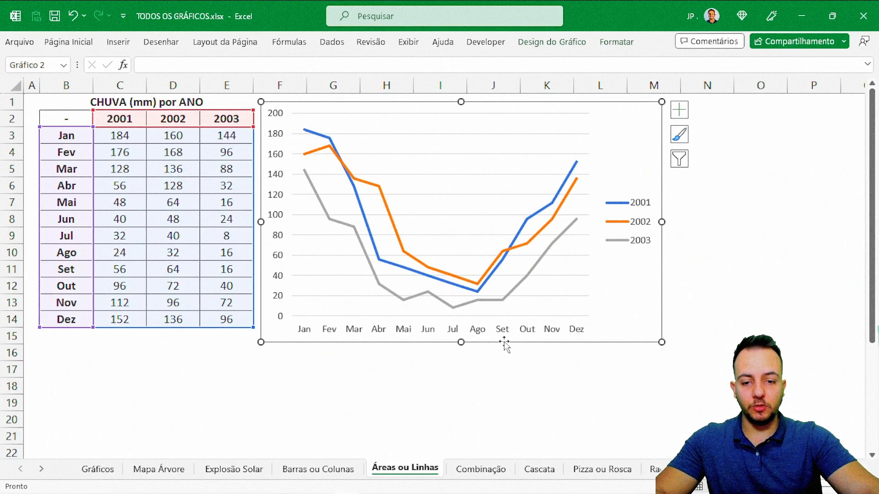
Resize the rainfall line chart so it ends at row 10 and extends to column N, then deselect it
drag(461, 342, 461, 261)
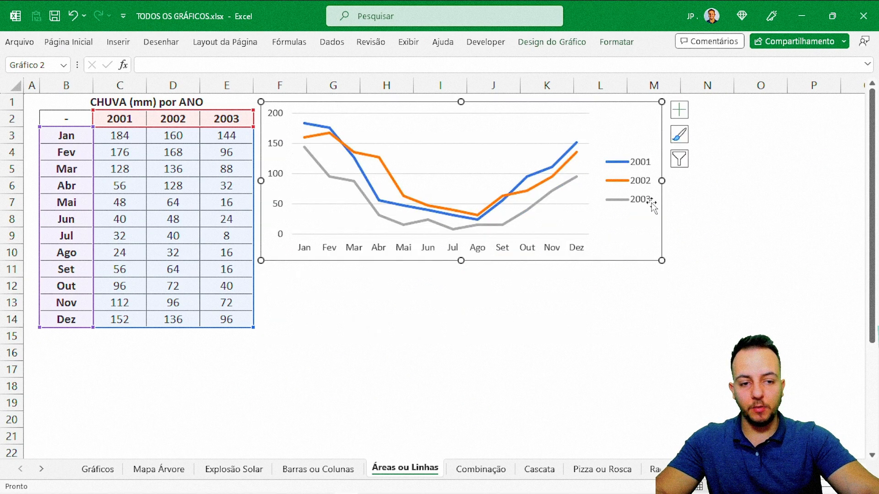
drag(661, 180, 733, 179)
click(536, 303)
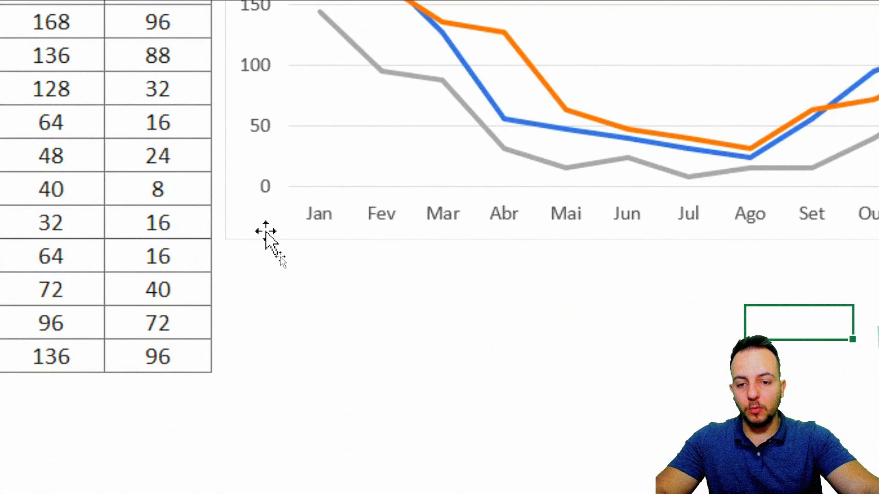
Duplicate the rainfall line chart, align the copy directly beneath the original, and deselect it
click(281, 257)
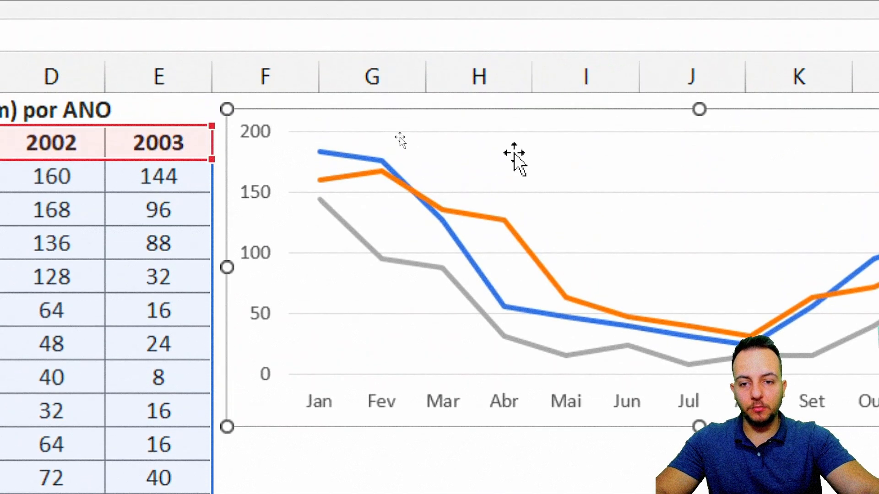
key(ctrl+c)
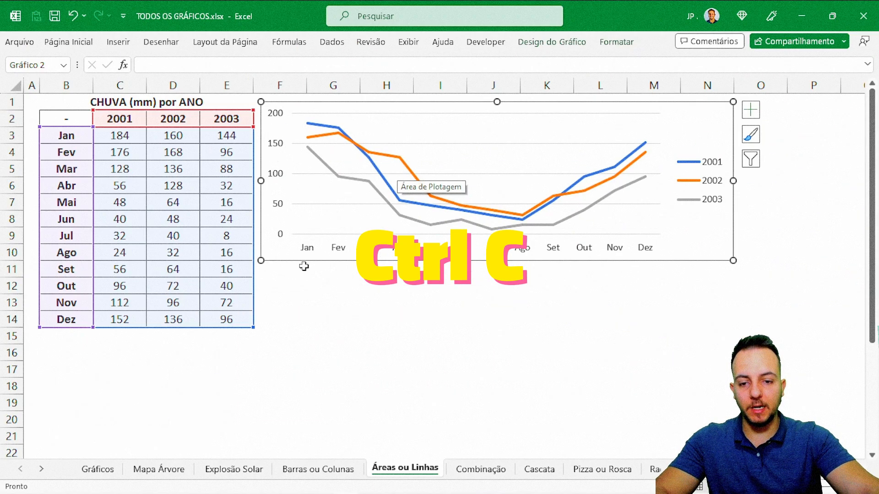
click(288, 274)
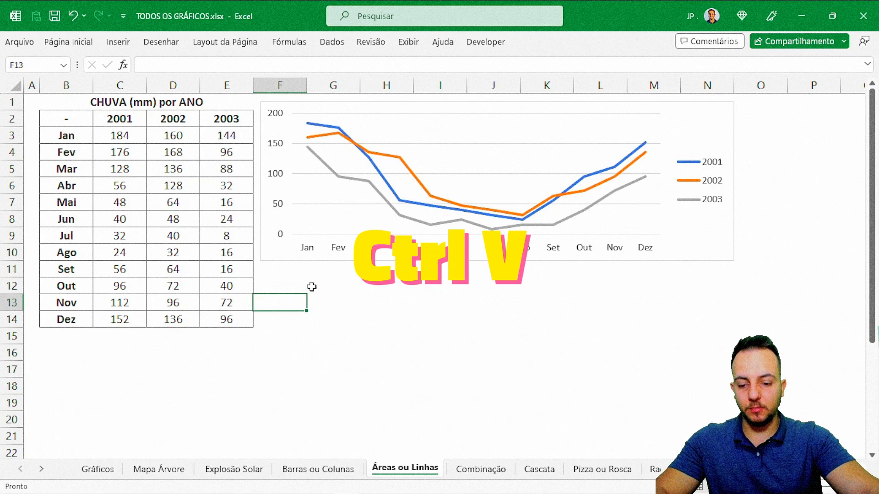
key(ctrl+v)
drag(349, 298, 358, 269)
key(Escape)
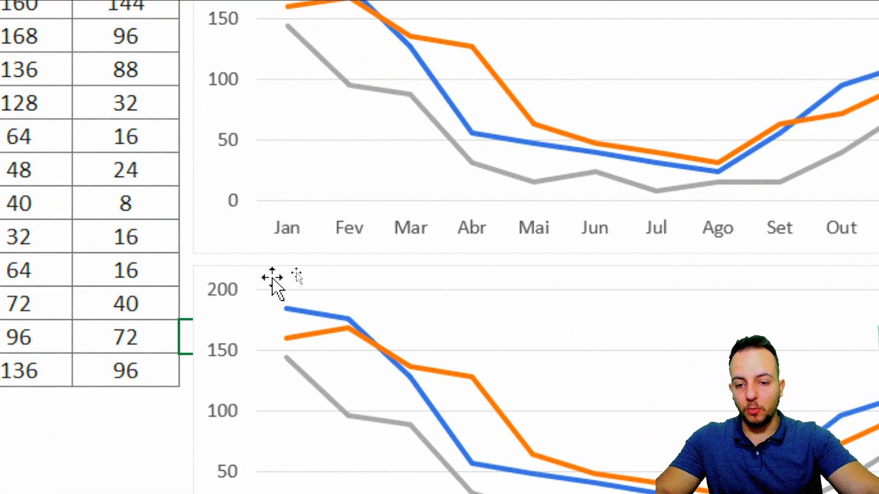
Change the lower chart's type to Área, after previewing the Coluna Agrupada and Linha types, and deselect the chart
click(271, 267)
right_click(273, 270)
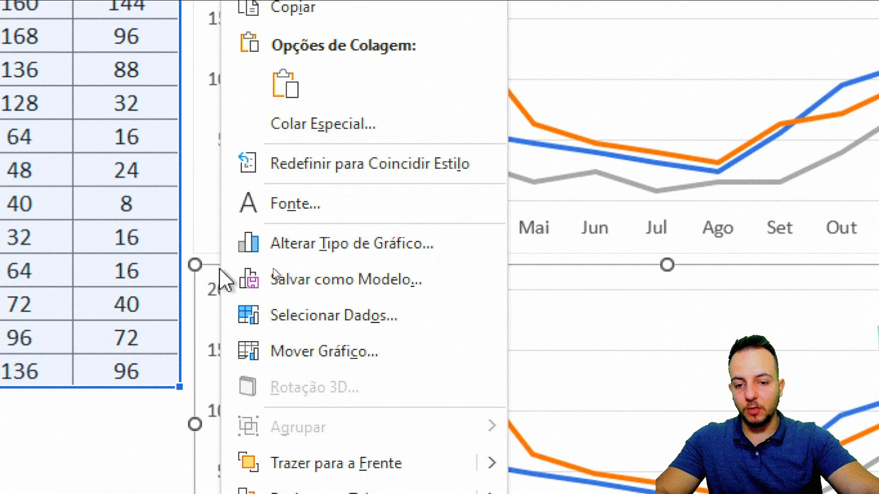
click(326, 258)
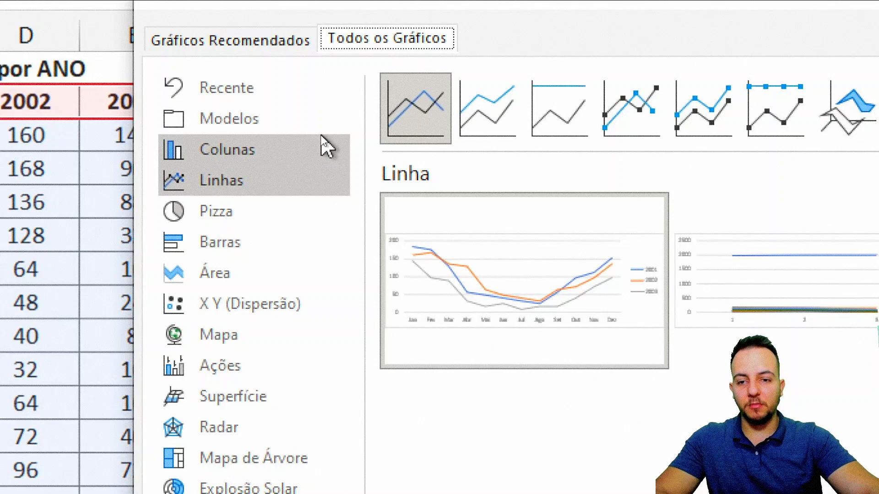
click(297, 146)
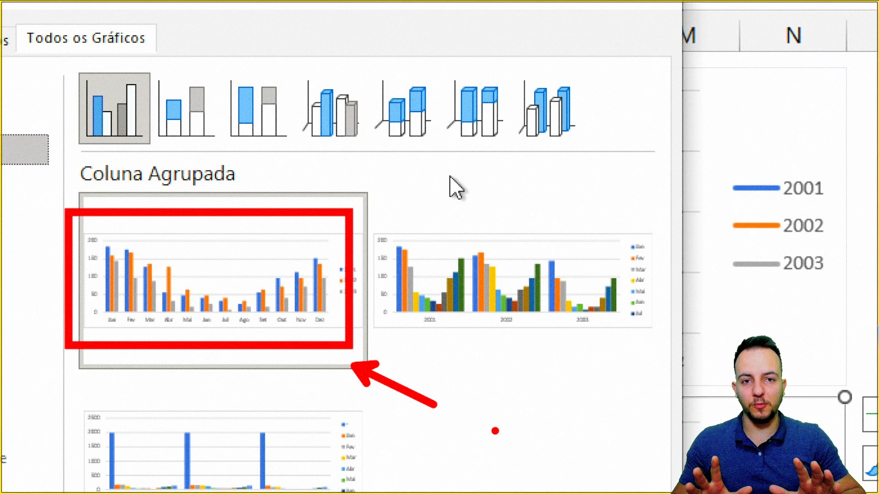
key(Escape)
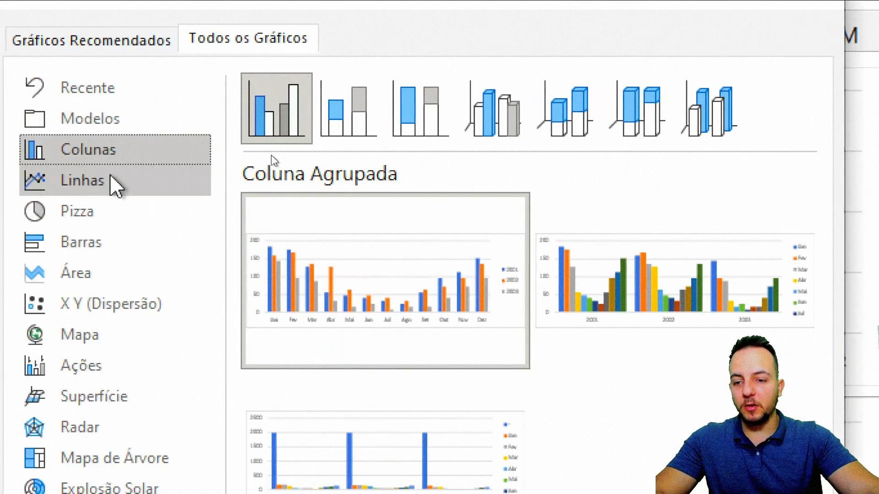
click(160, 192)
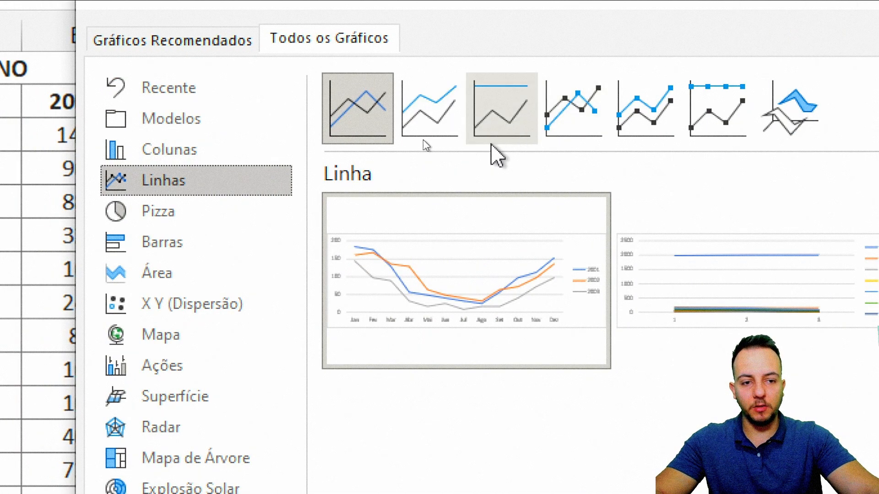
click(357, 118)
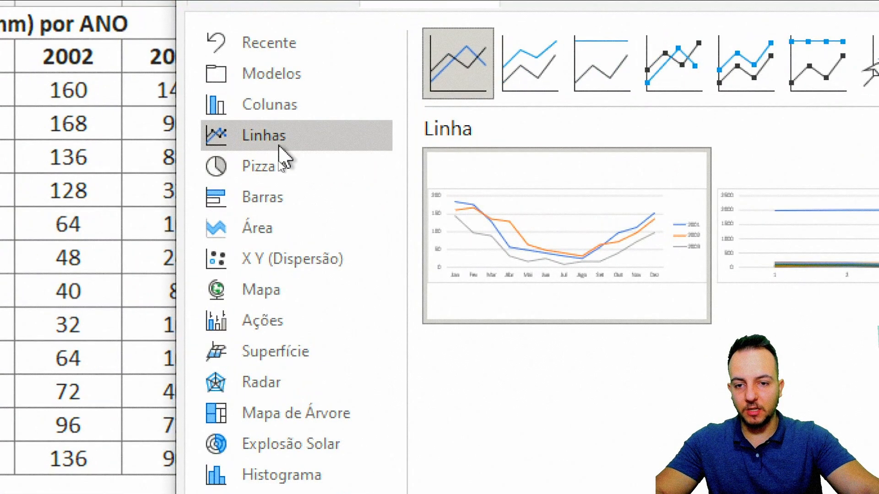
click(273, 228)
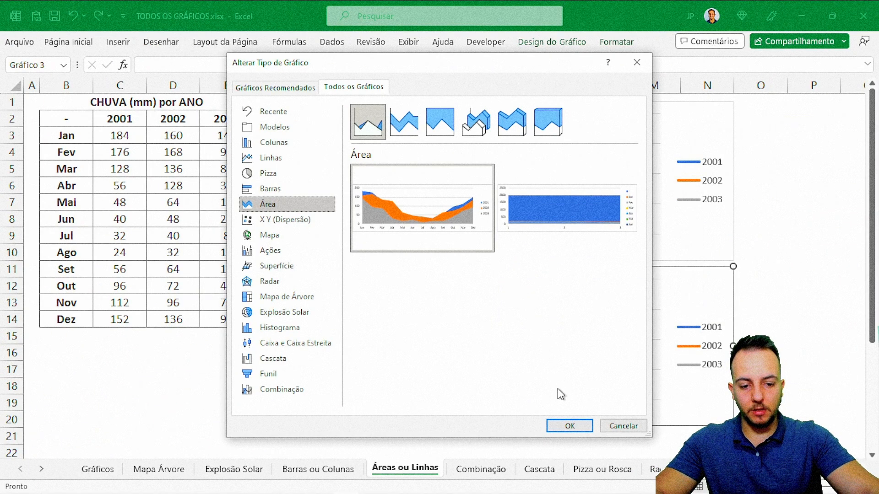
key(Return)
click(786, 384)
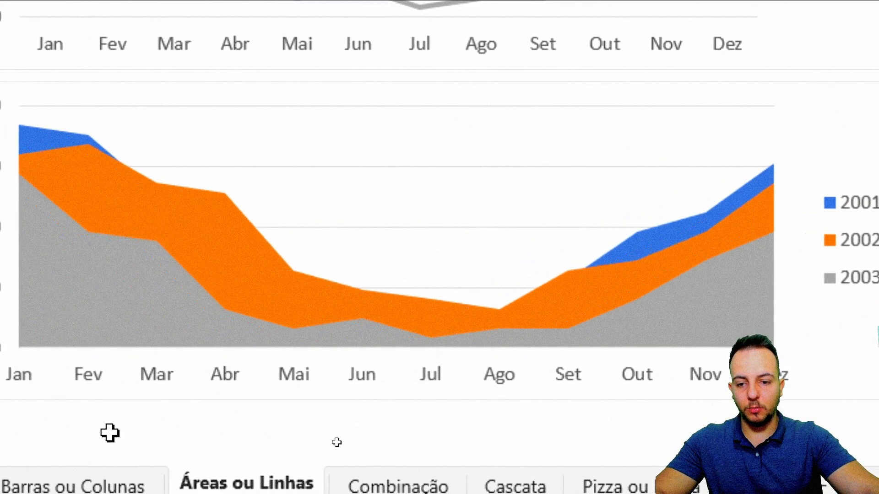
Box the 2001 area around Jan and Fev in red, clear it, and draw a stroke down from where 2001 meets 2002
key(ctrl+2)
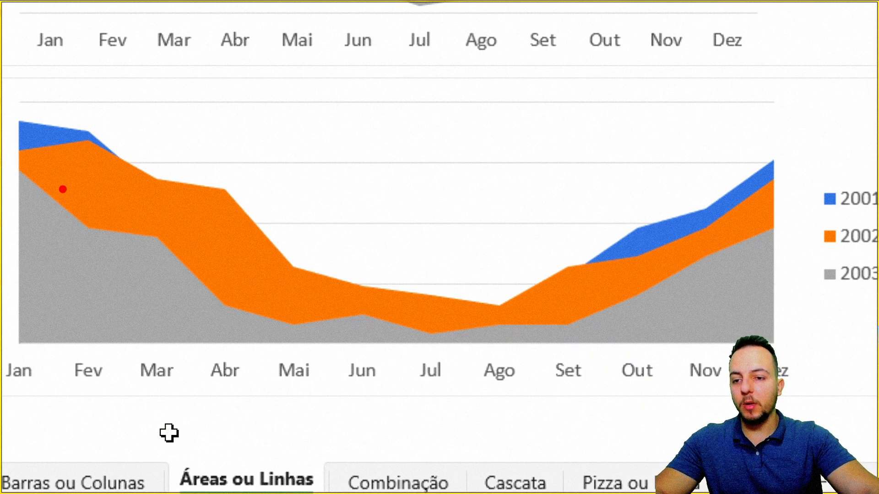
mouse_move(63, 189)
mouse_down()
mouse_move(150, 190)
mouse_move(232, 221)
mouse_move(231, 245)
mouse_up()
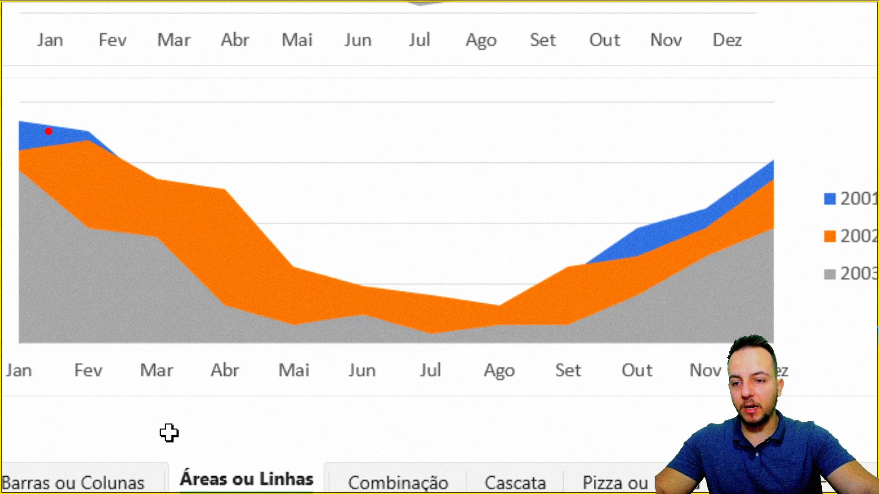
drag(5, 107, 156, 185)
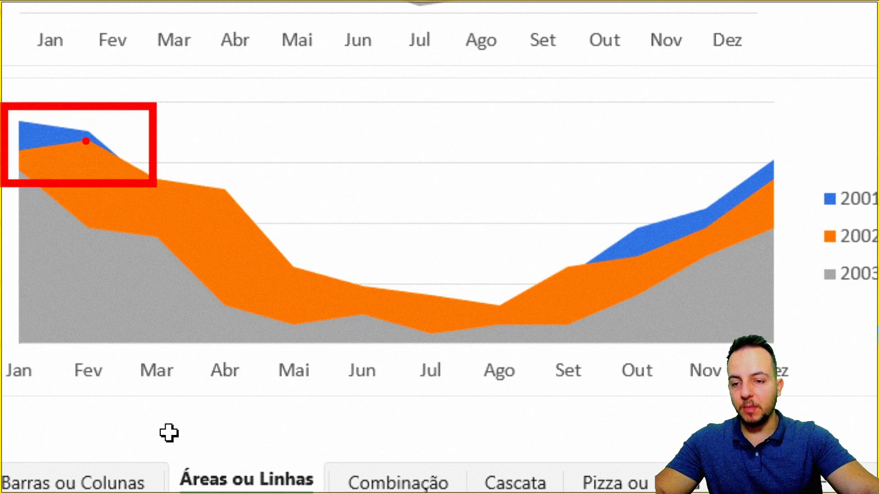
key(e)
mouse_move(28, 122)
mouse_down()
mouse_move(57, 125)
mouse_move(138, 178)
mouse_up()
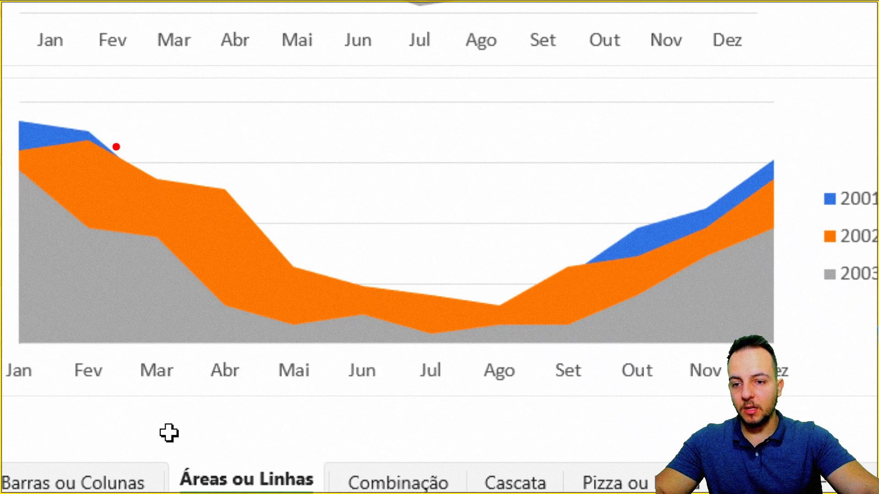
drag(150, 137, 166, 128)
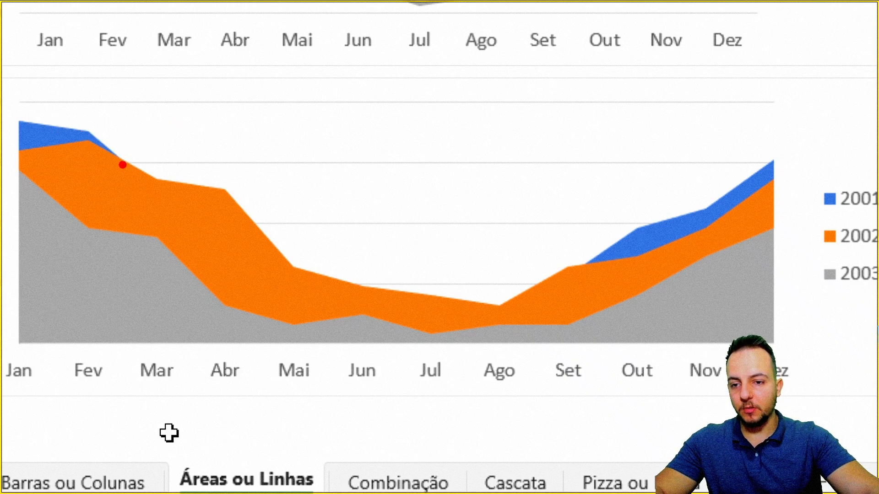
drag(120, 163, 136, 313)
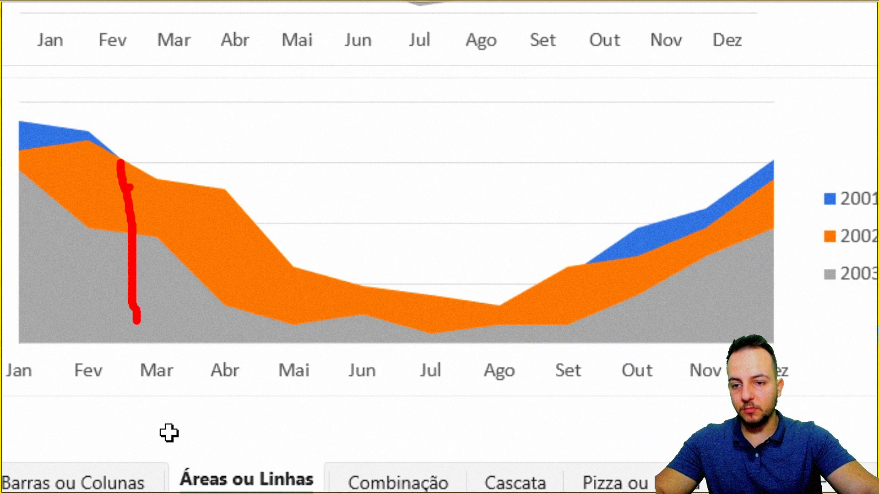
mouse_move(120, 163)
mouse_down()
mouse_move(198, 239)
mouse_move(286, 285)
mouse_move(136, 293)
mouse_move(158, 211)
mouse_up()
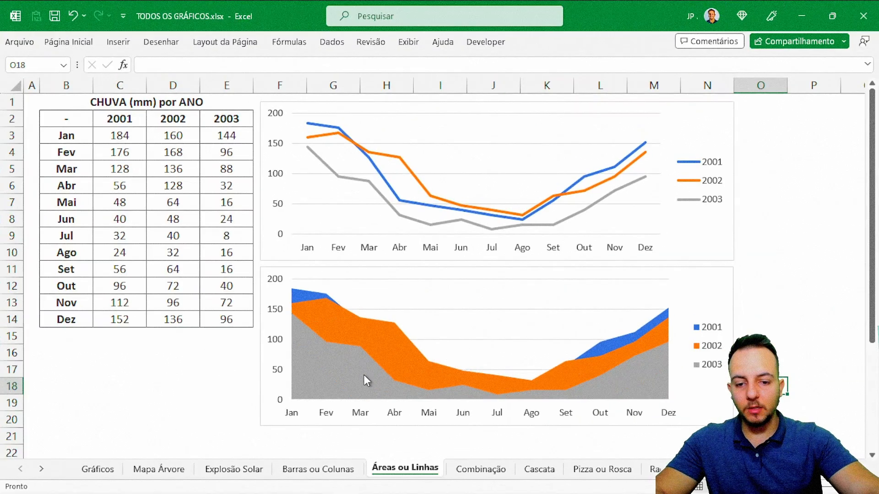
Give the 2003 series of the area chart a solid gray fill with 50% transparency
click(348, 375)
double_click(348, 375)
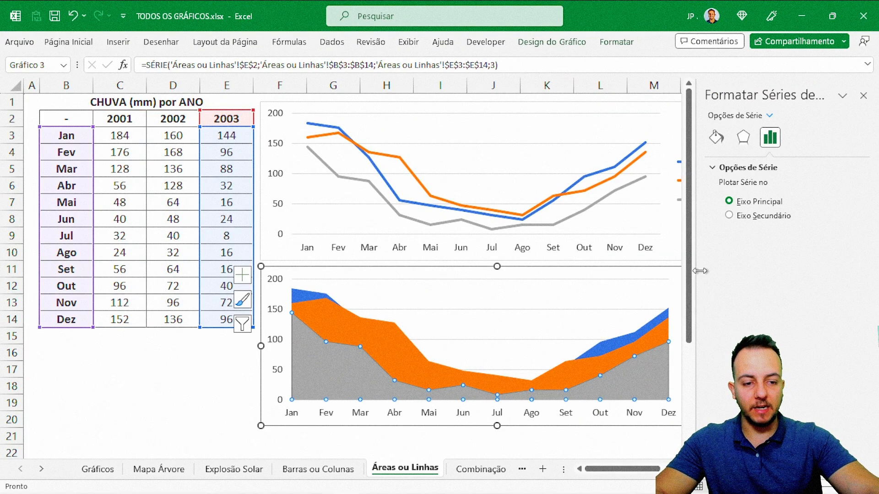
drag(697, 270, 659, 279)
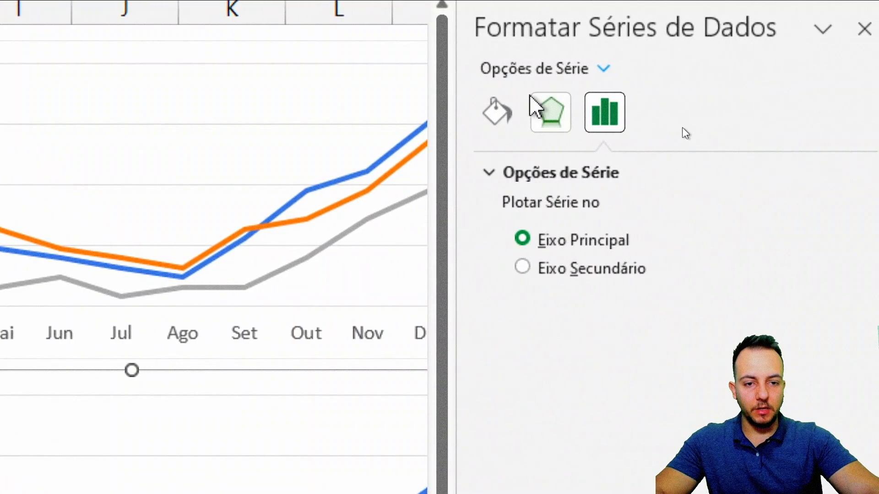
click(498, 112)
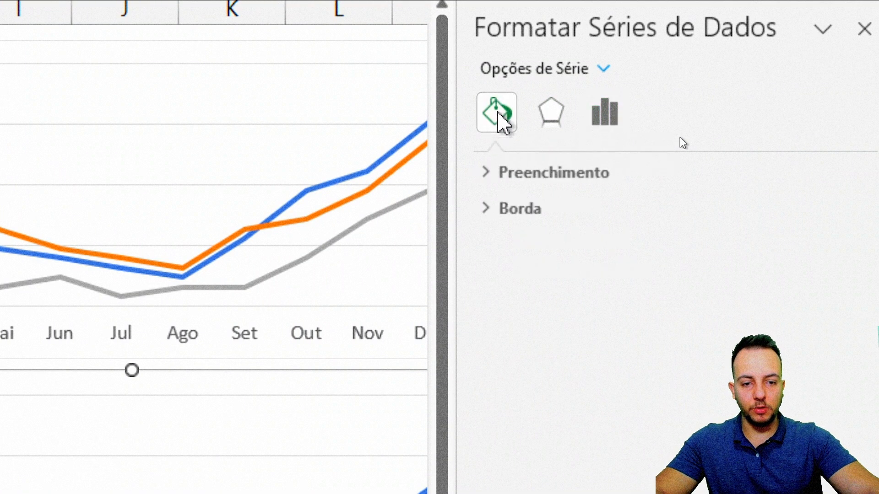
click(536, 171)
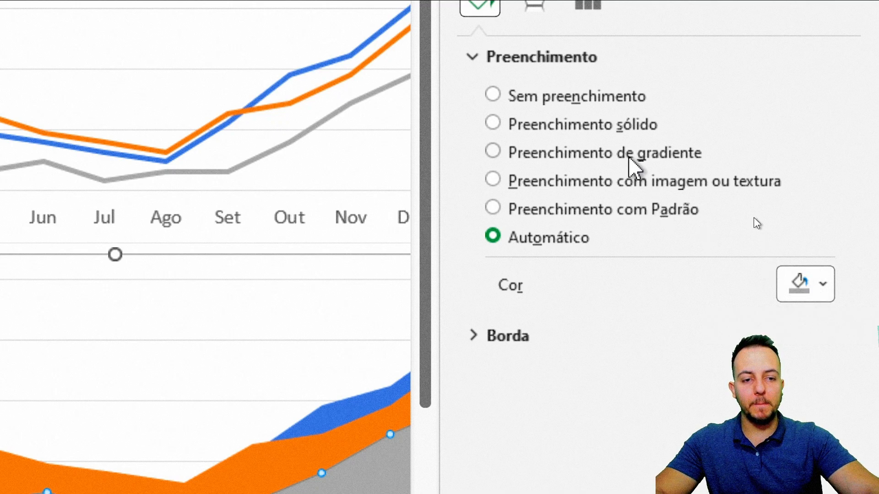
click(580, 124)
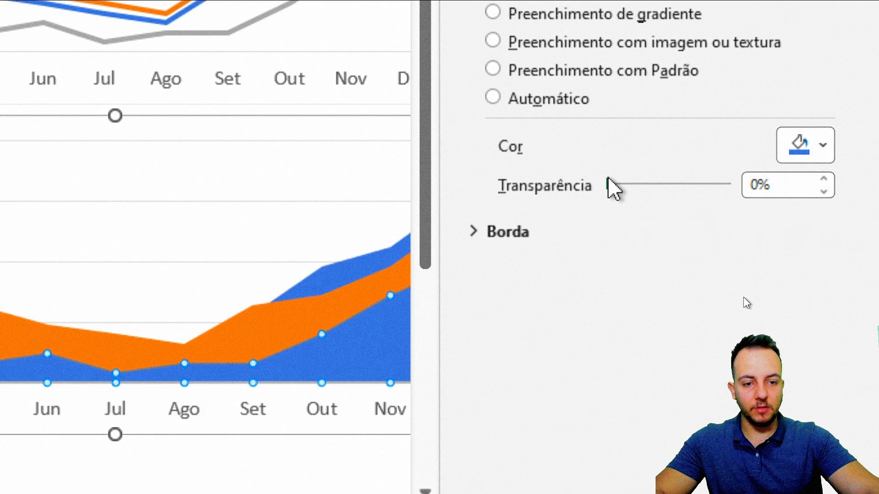
drag(609, 185, 670, 192)
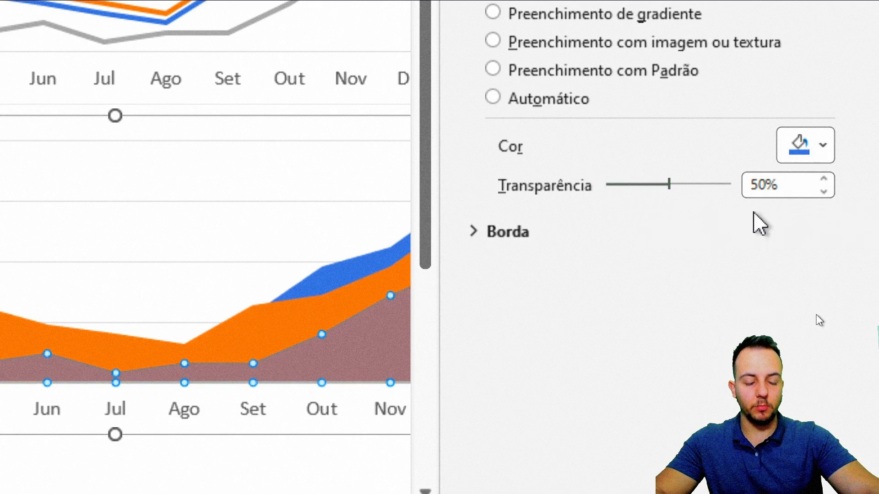
click(802, 153)
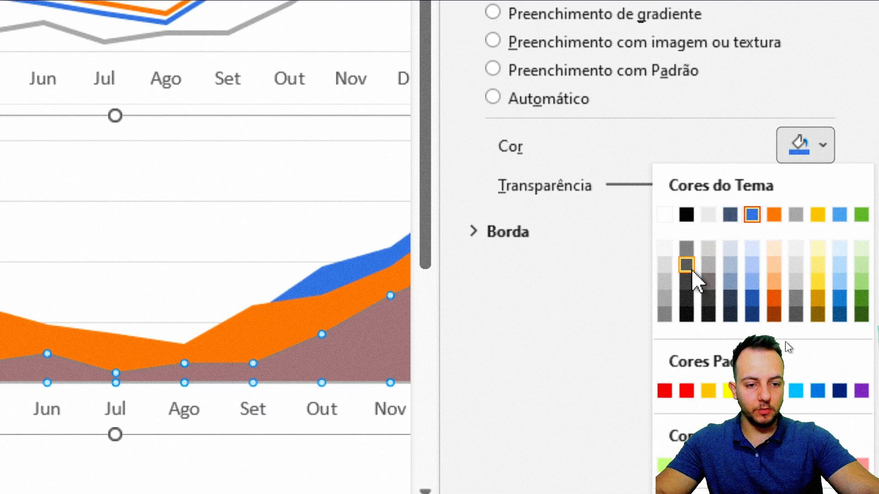
click(692, 253)
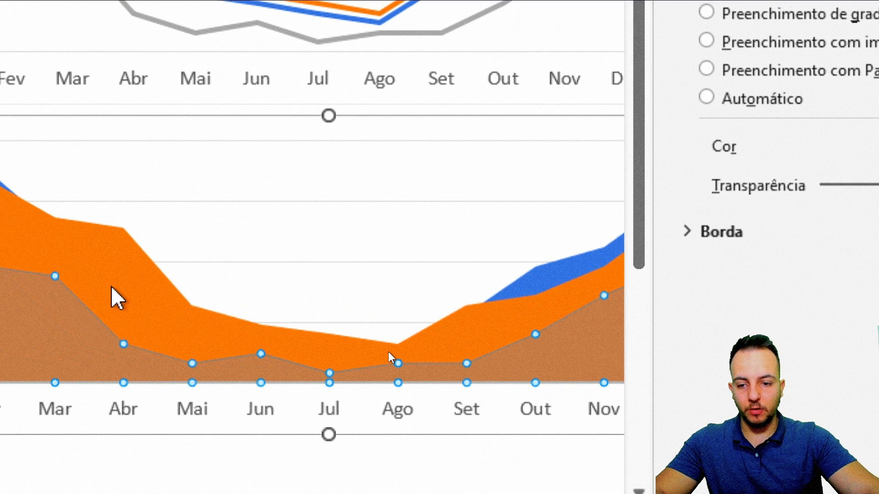
Give the 2002 series of the area chart a solid orange fill with 50% transparency
click(109, 275)
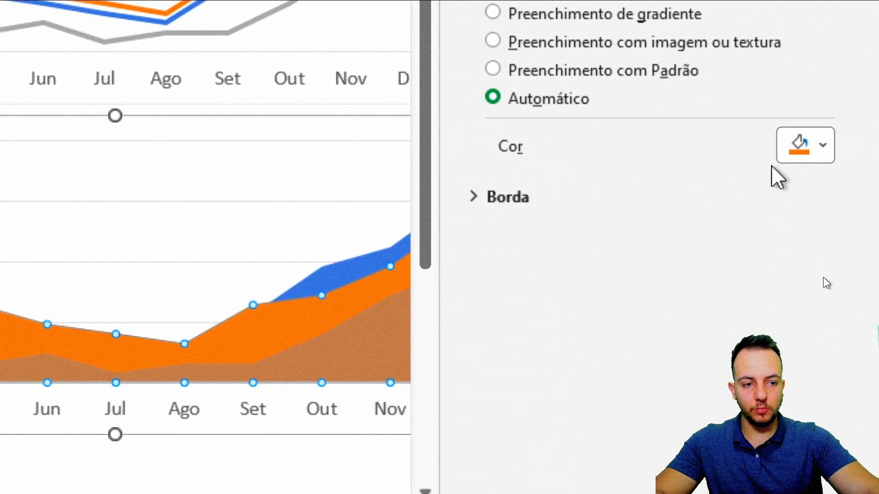
click(613, 64)
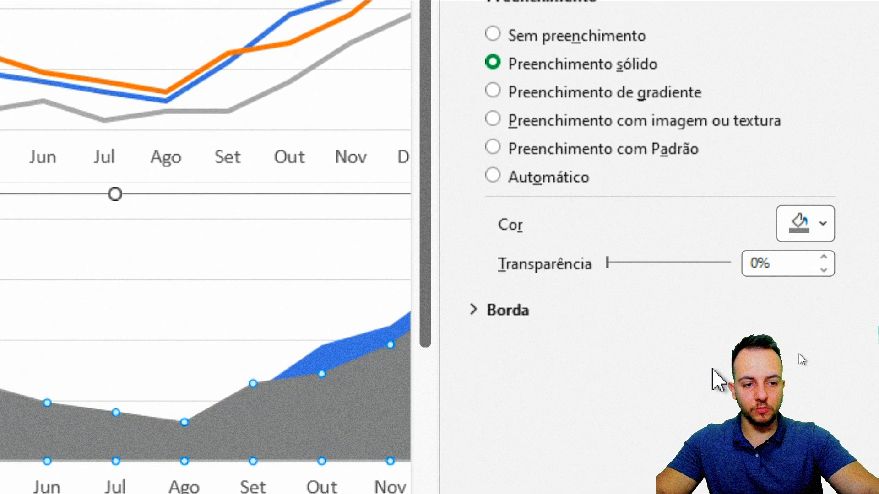
click(802, 229)
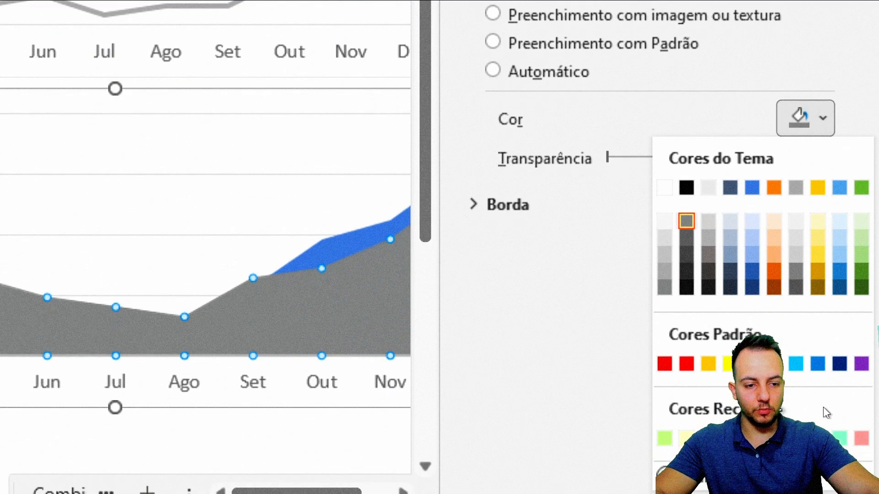
click(778, 188)
click(745, 158)
text(50)
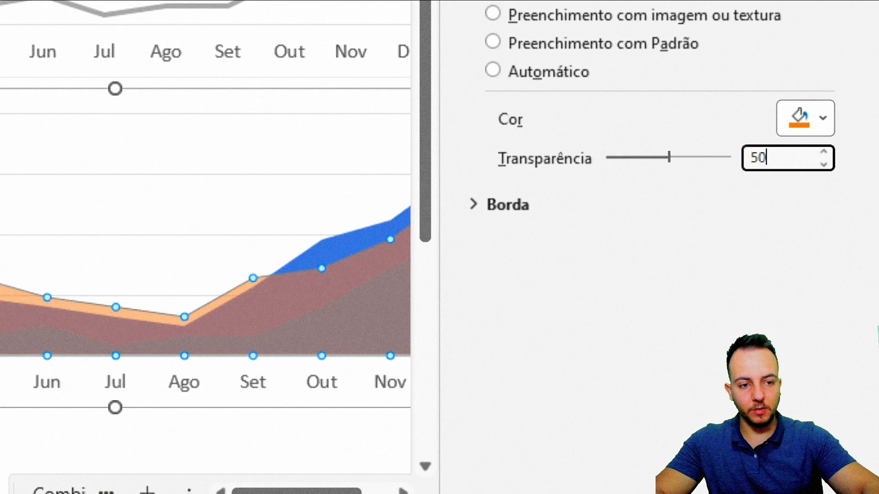
key(Return)
Give the 2001 series of the area chart a solid light blue fill with 50% transparency, close the formatting options and deselect the chart
click(346, 233)
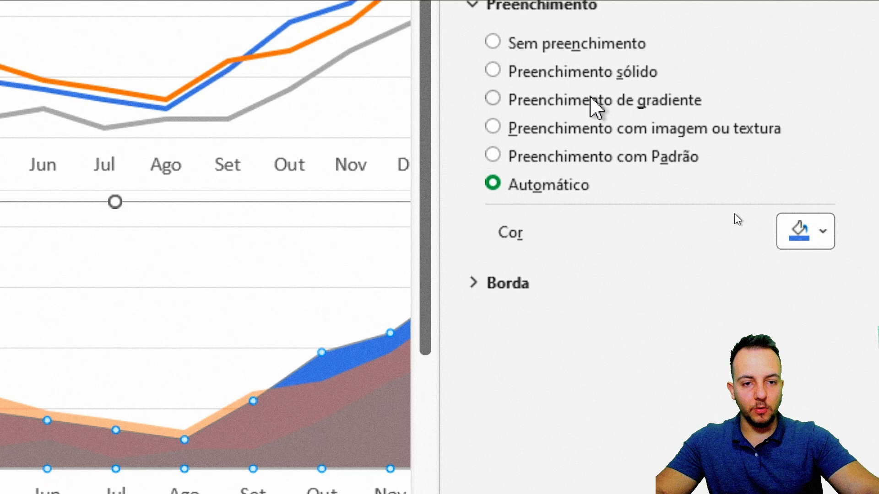
click(590, 73)
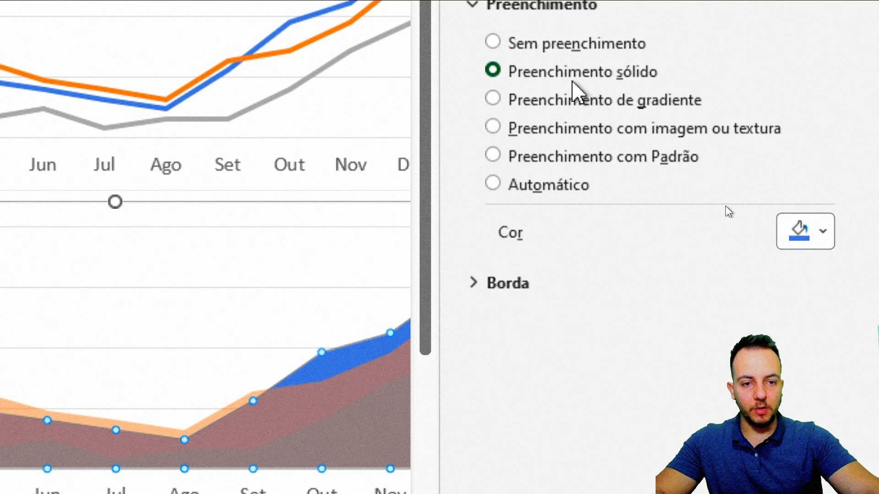
click(820, 238)
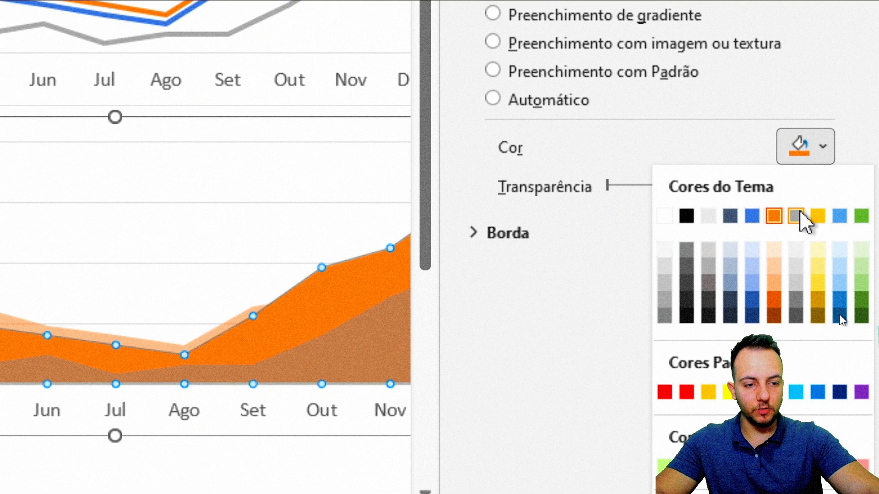
click(839, 216)
double_click(767, 188)
text(50)
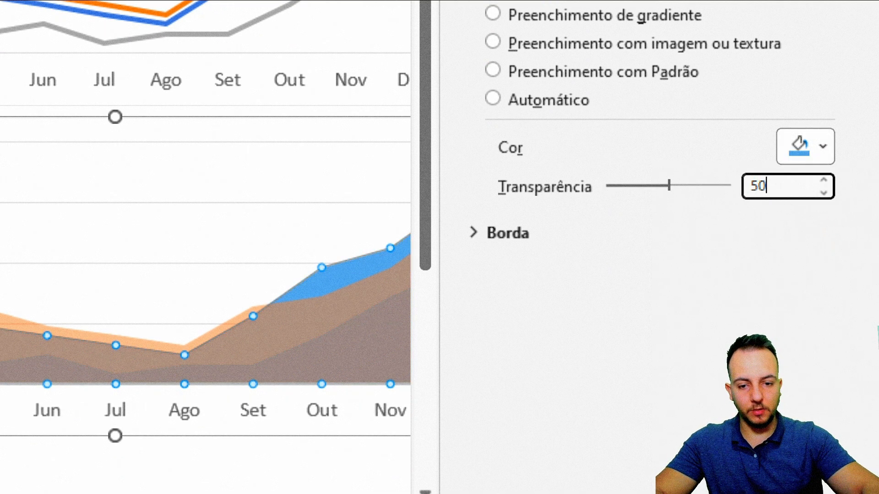
key(Return)
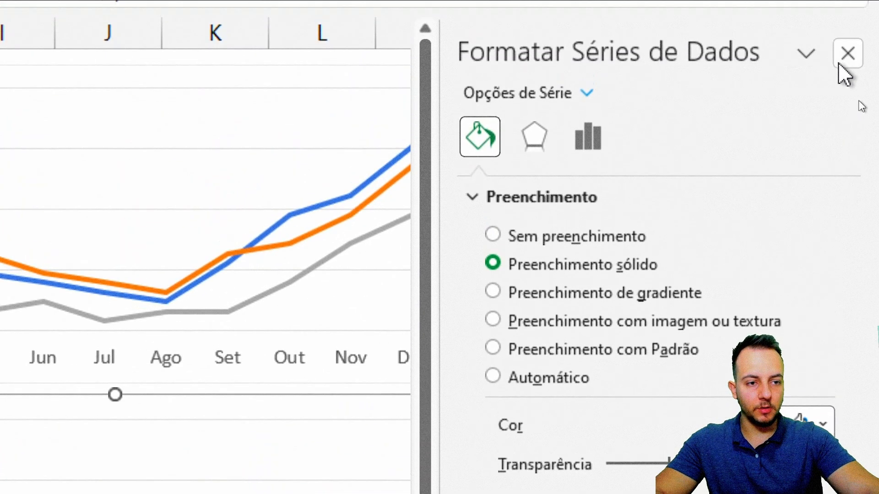
click(845, 0)
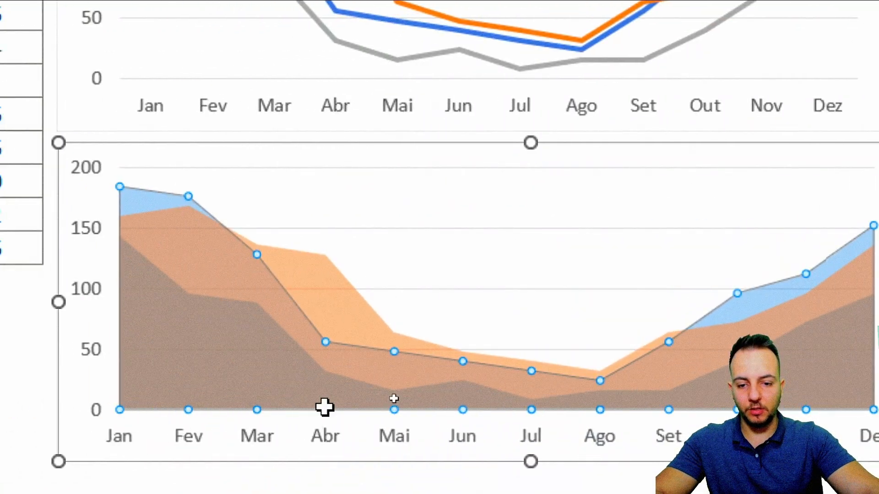
key(Escape)
key(Escape)
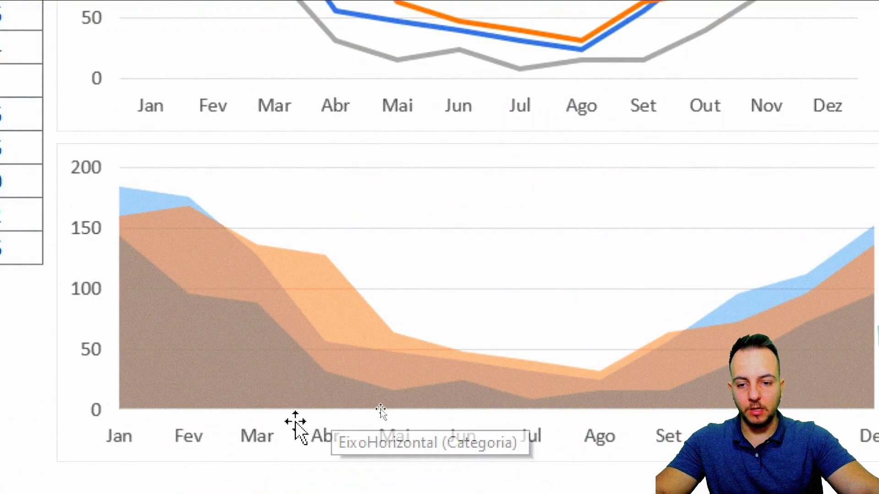
Trace across the area chart in red from Jan to Dez, and switch to the Combinação sheet
key(ctrl+2)
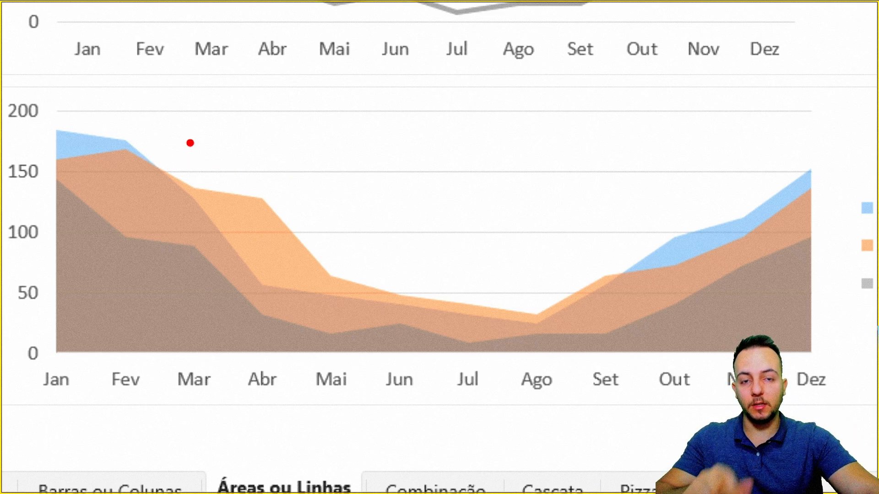
mouse_move(60, 131)
mouse_down()
mouse_move(133, 145)
mouse_move(181, 181)
mouse_move(241, 270)
mouse_move(480, 312)
mouse_move(563, 310)
mouse_move(679, 232)
mouse_move(806, 170)
mouse_up()
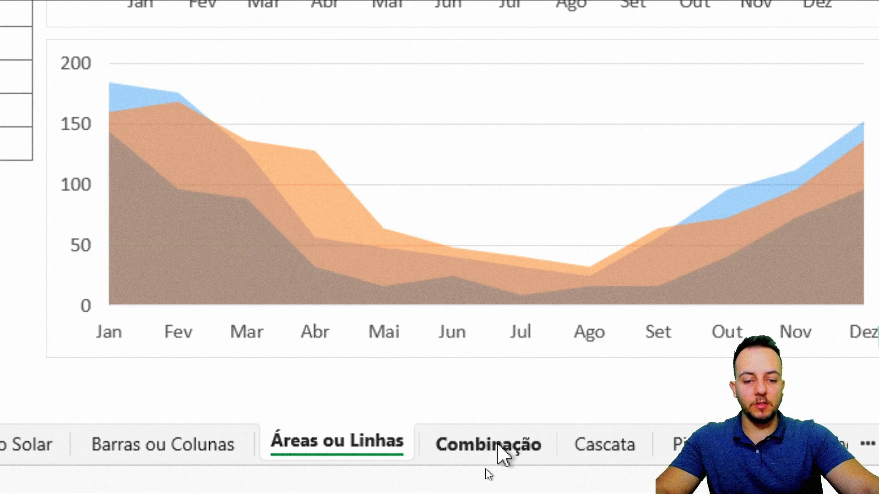
click(504, 456)
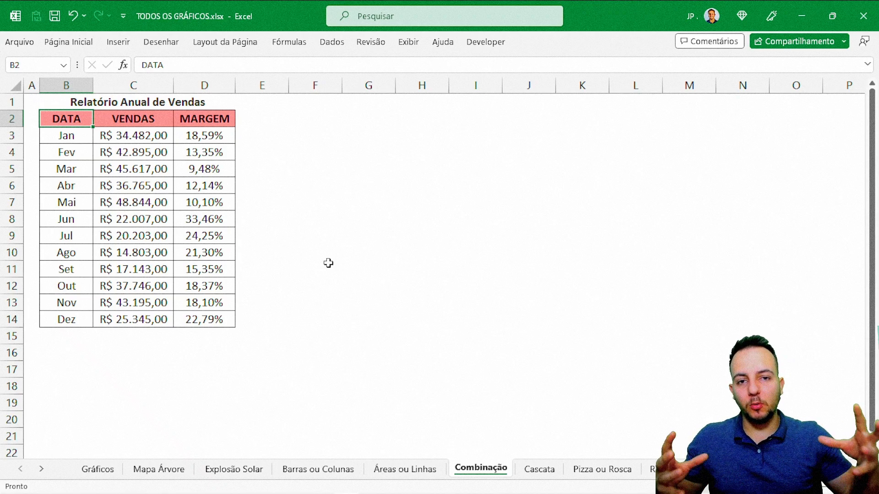
Sketch three red columns with a zigzag line across them beside the sales table, and clear the sketch
key(ctrl+2)
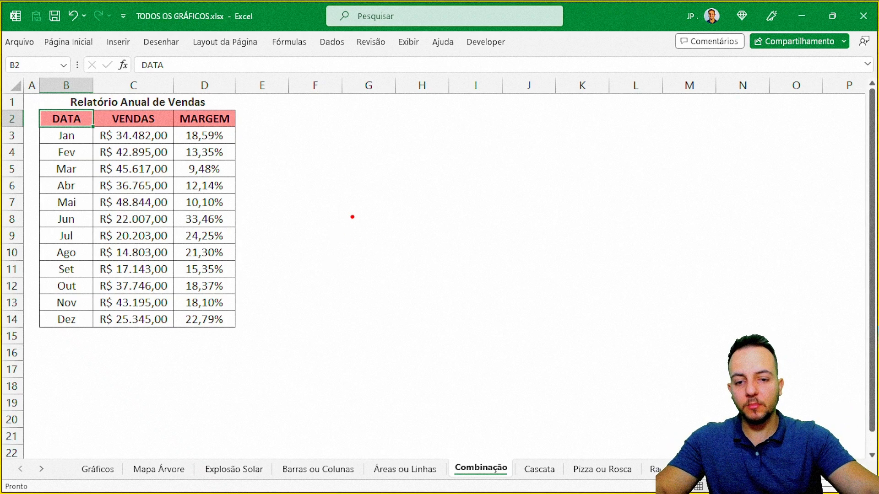
drag(346, 192, 387, 305)
drag(409, 218, 444, 305)
drag(481, 233, 522, 306)
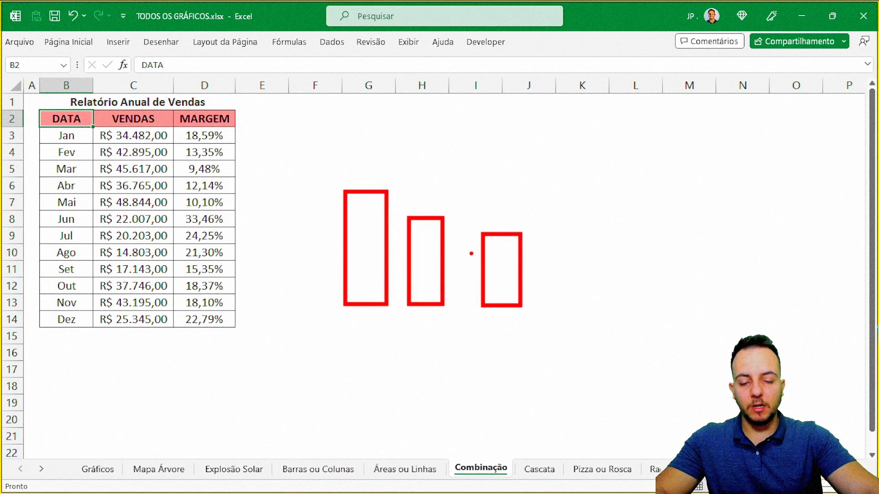
mouse_move(282, 255)
mouse_down()
mouse_move(505, 264)
mouse_move(619, 220)
mouse_up()
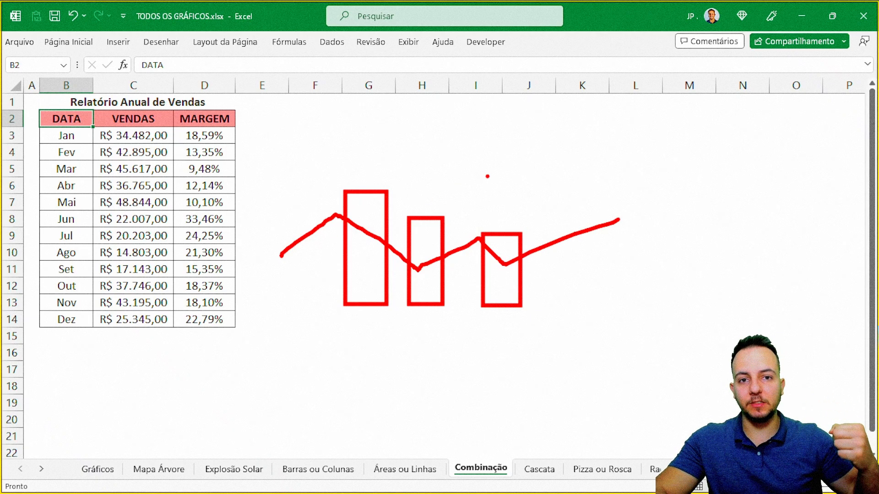
key(Escape)
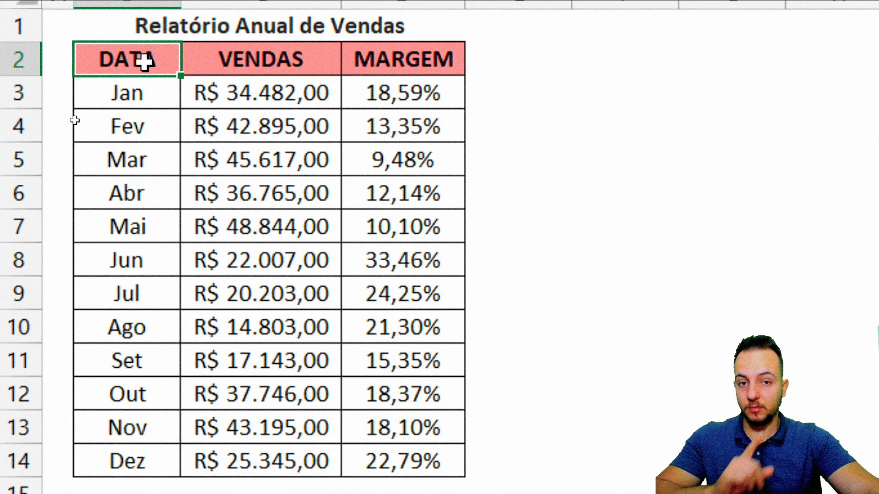
Review the DATA, VENDAS and MARGEM columns of the sales table one at a time
drag(144, 62, 153, 442)
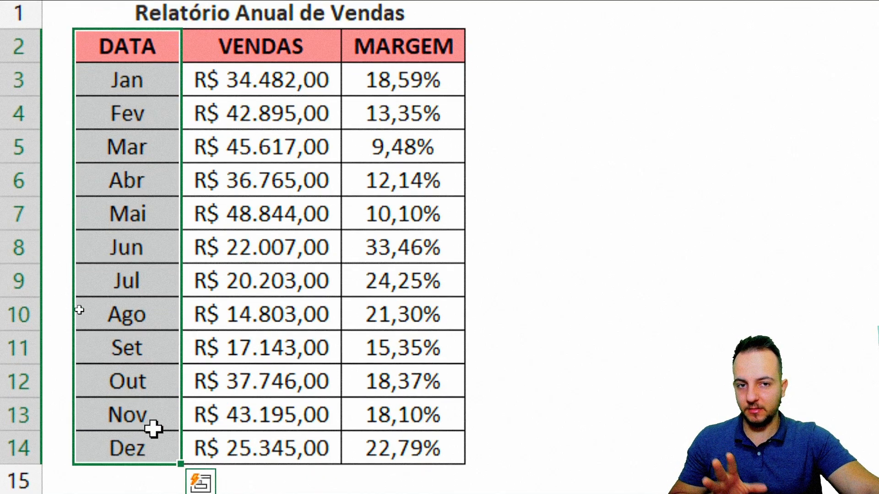
drag(244, 80, 223, 436)
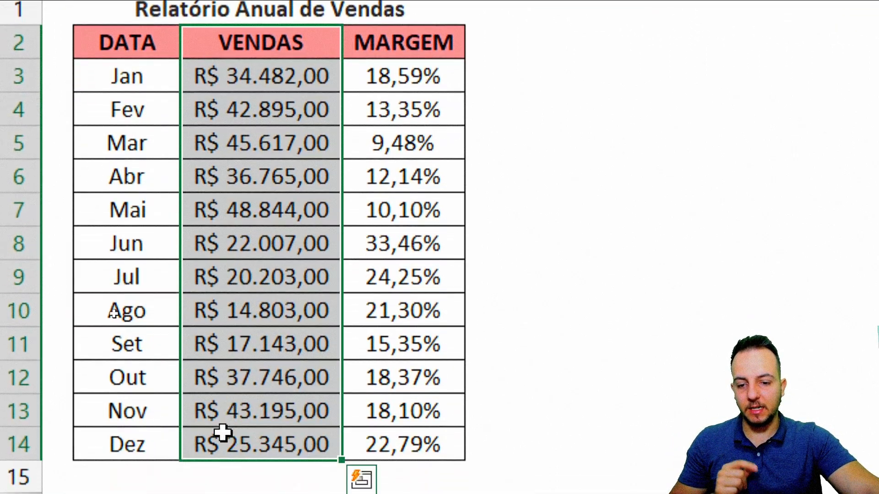
drag(429, 54, 378, 448)
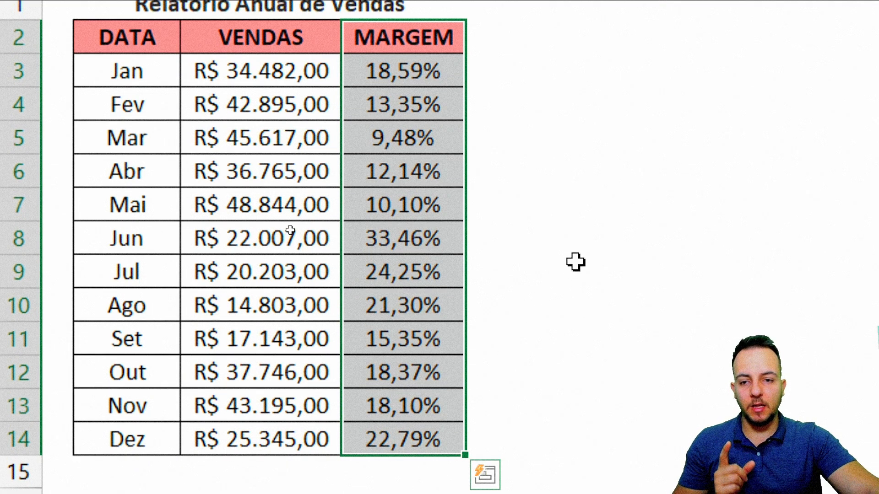
click(127, 41)
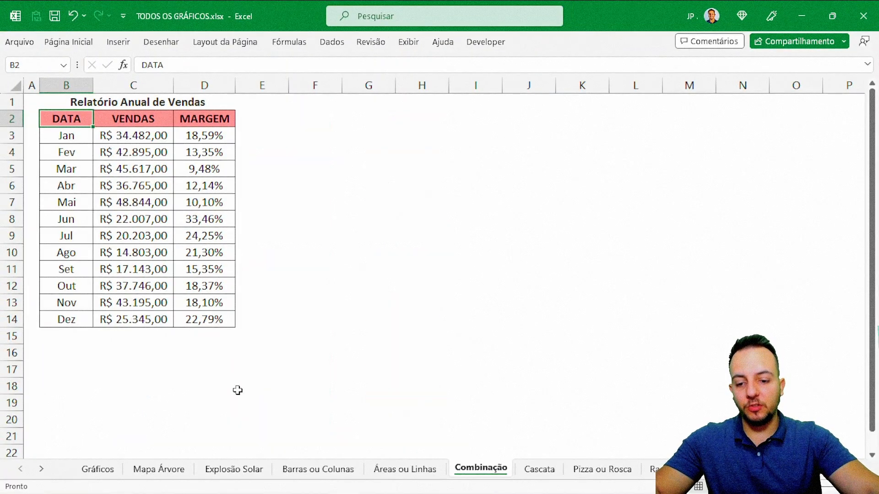
Compare the rainfall table on the Áreas ou Linhas sheet with the first VENDAS and MARGEM values on the Combinação sheet
click(406, 471)
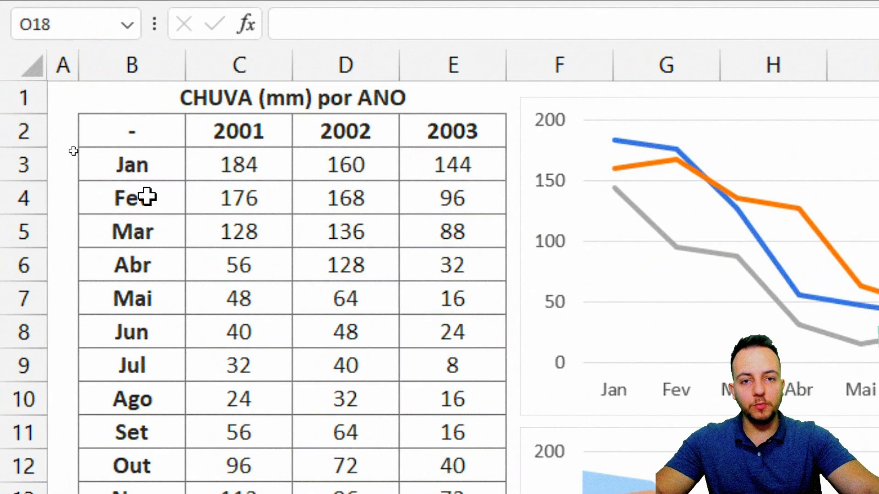
click(265, 132)
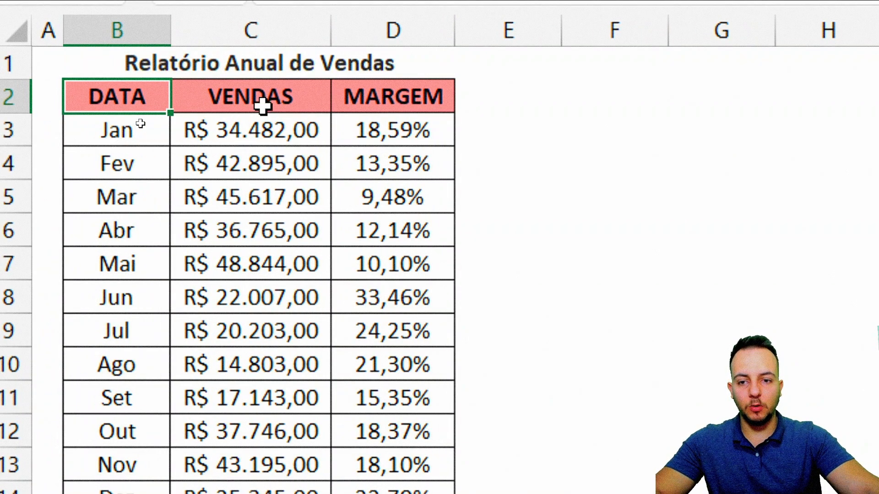
drag(257, 130, 265, 229)
drag(398, 130, 398, 199)
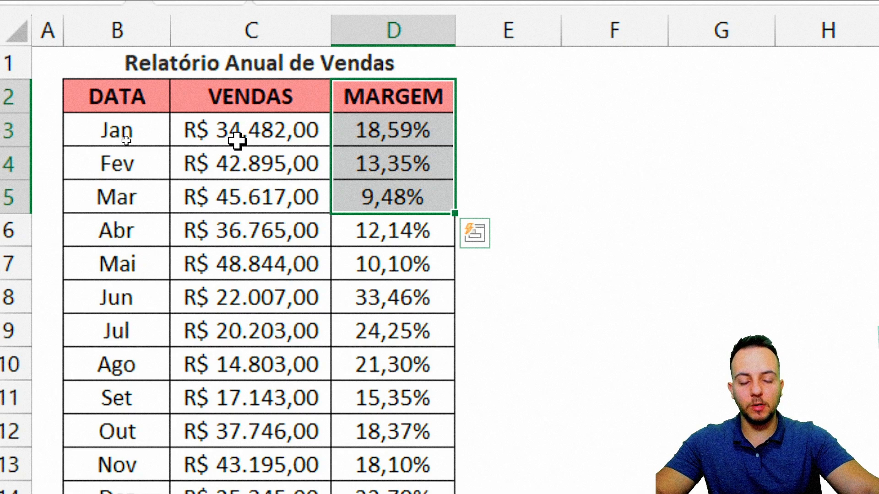
click(130, 101)
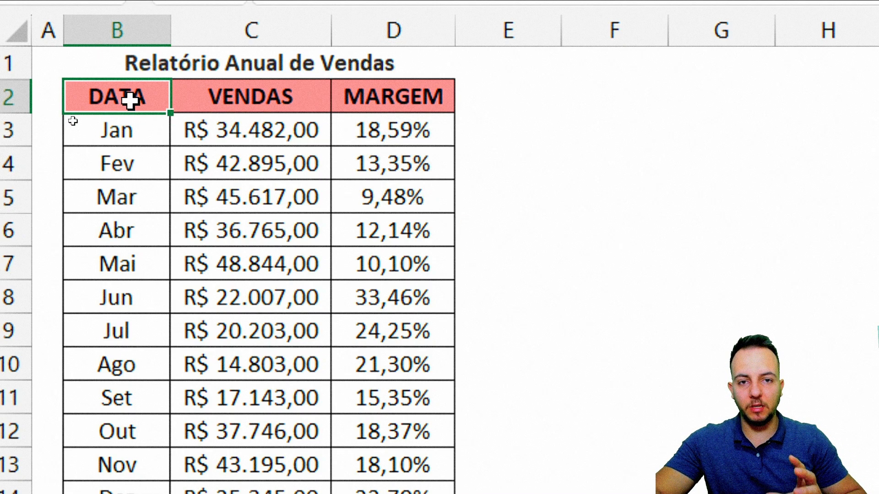
Insert a line chart from B2:D14, delete its title and place it beside the table
drag(130, 101, 393, 492)
click(120, 45)
click(391, 125)
key(Delete)
drag(687, 235, 728, 234)
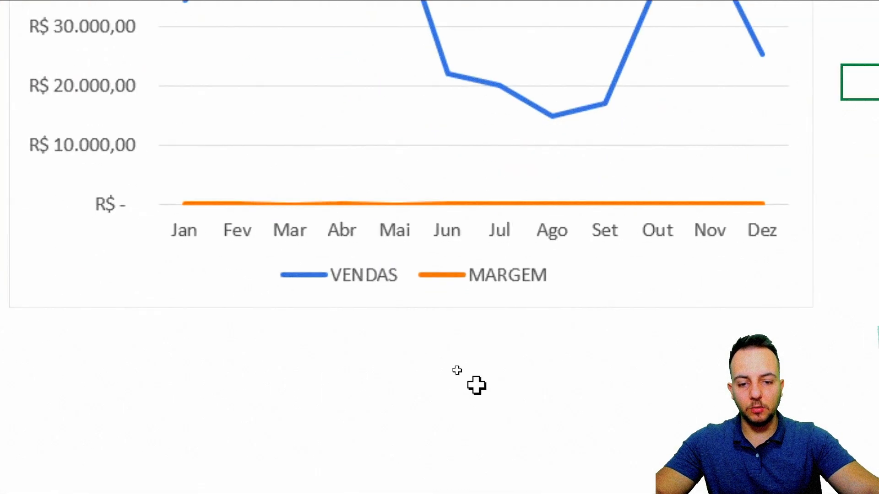
Box the MARGEM line of the chart in red and circle the lowest value-axis label
key(ctrl+2)
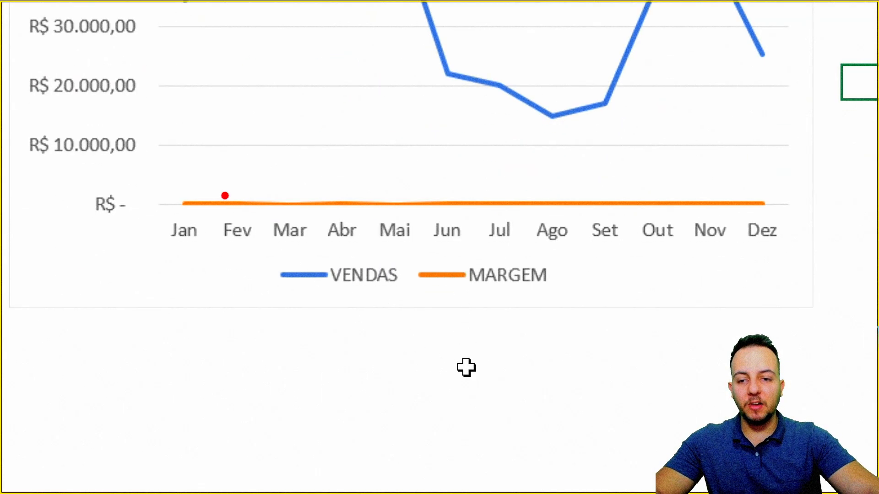
mouse_move(164, 186)
mouse_down()
mouse_move(263, 202)
mouse_move(669, 202)
mouse_move(792, 217)
mouse_up()
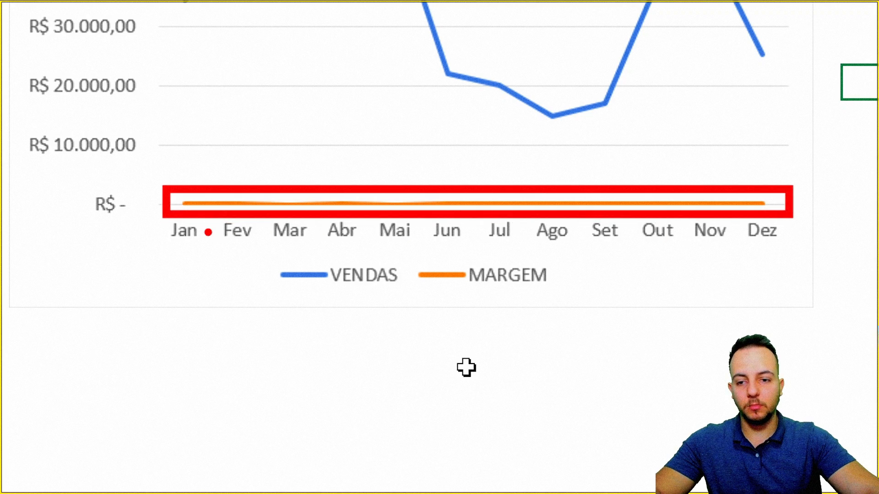
mouse_move(133, 180)
mouse_down()
mouse_move(90, 187)
mouse_move(160, 203)
mouse_move(123, 177)
mouse_up()
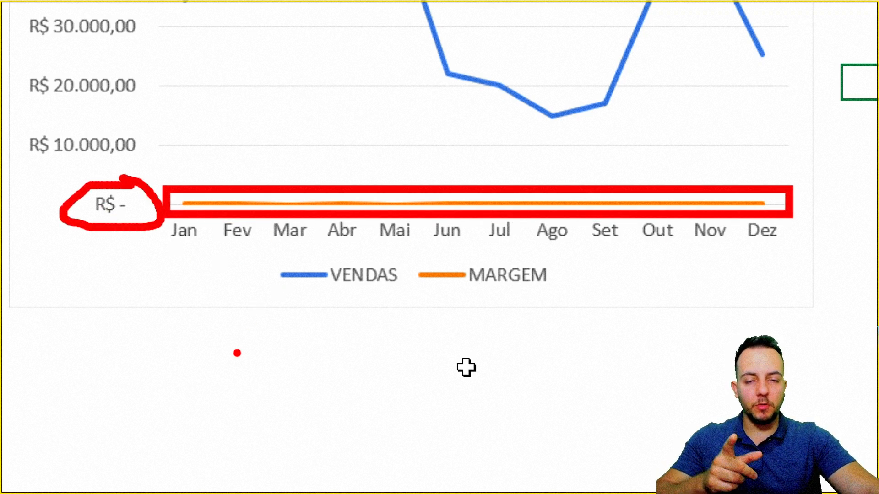
Handwrite "20% = 0,2" in red below the chart
mouse_move(73, 326)
mouse_down()
mouse_move(104, 316)
mouse_move(91, 359)
mouse_up()
drag(110, 321, 108, 322)
drag(179, 332, 156, 365)
click(156, 326)
click(185, 361)
mouse_move(228, 356)
mouse_down()
mouse_move(265, 355)
mouse_move(265, 340)
mouse_up()
mouse_move(293, 331)
mouse_down()
mouse_move(296, 339)
mouse_move(320, 326)
mouse_up()
click(314, 350)
drag(353, 363, 346, 380)
mouse_move(383, 331)
mouse_down()
mouse_move(390, 328)
mouse_move(413, 377)
mouse_move(430, 374)
mouse_up()
click(469, 340)
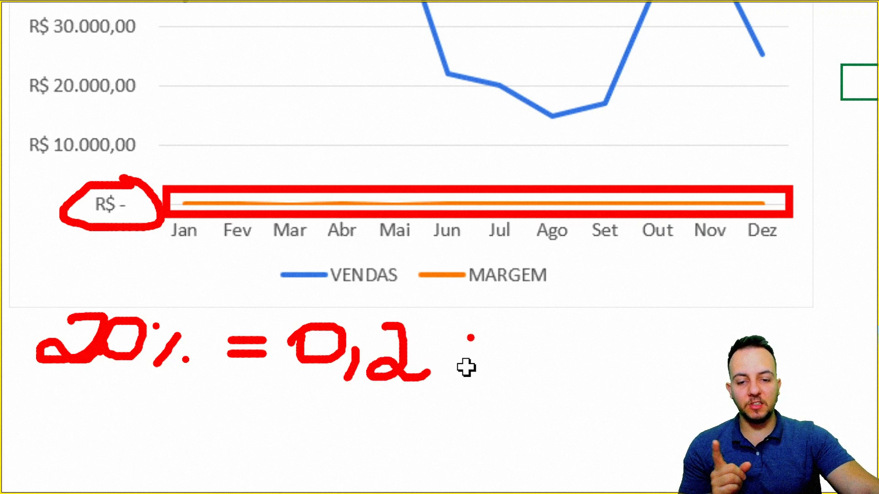
Box the R$ 10.000,00 and R$ 20.000,00 axis labels in red and draw two arrows pointing down towards the MARGEM line
drag(16, 122, 160, 163)
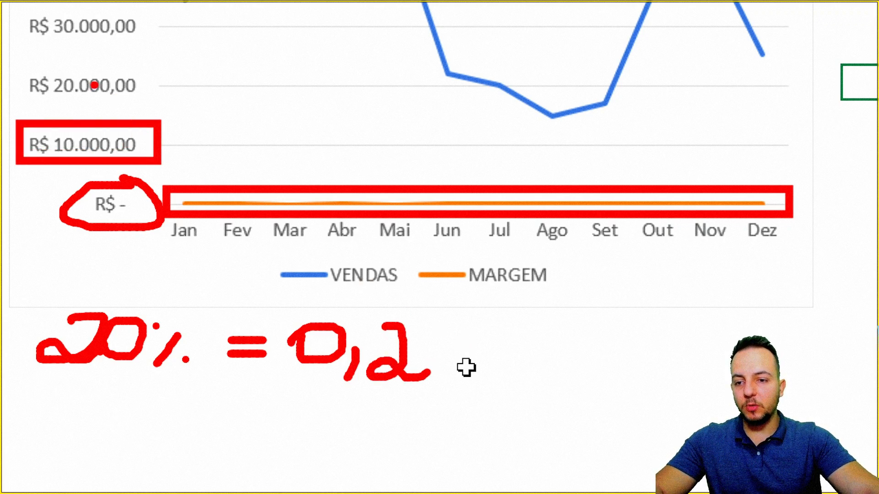
drag(16, 67, 160, 101)
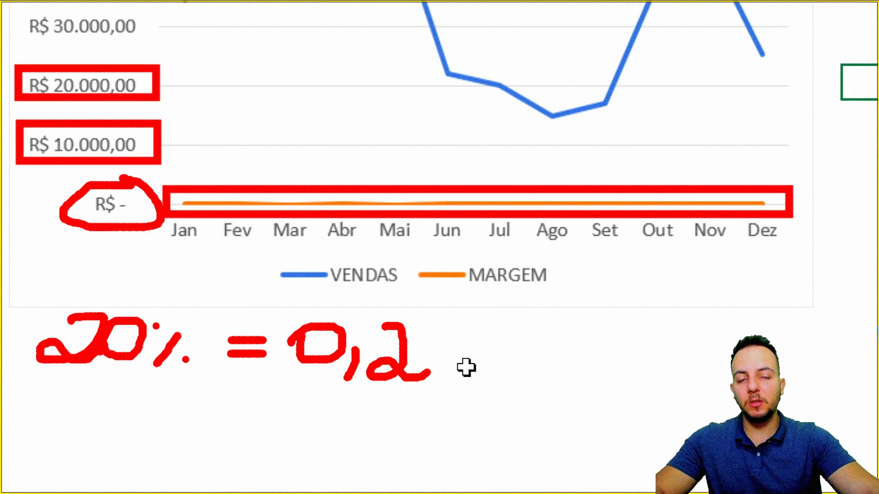
drag(330, 110, 293, 163)
drag(291, 140, 316, 156)
drag(378, 125, 348, 164)
drag(348, 143, 373, 157)
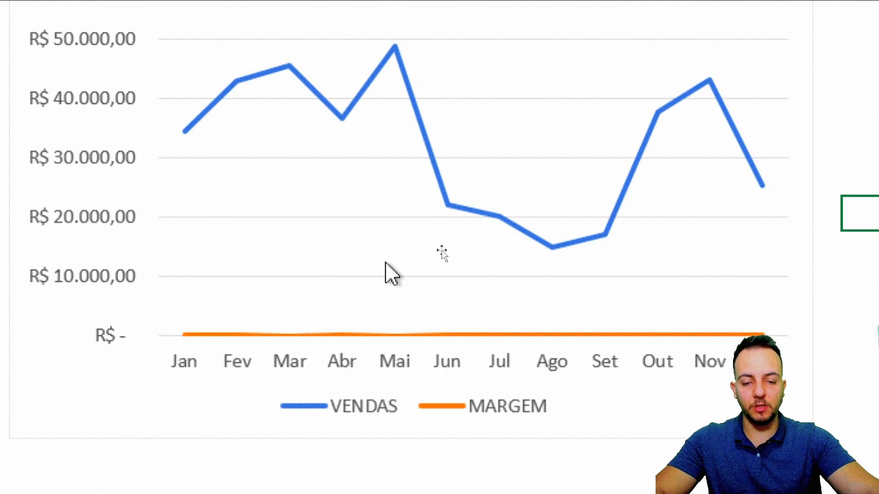
Change the VENDAS and MARGEM line chart to the Combinação chart type
click(134, 407)
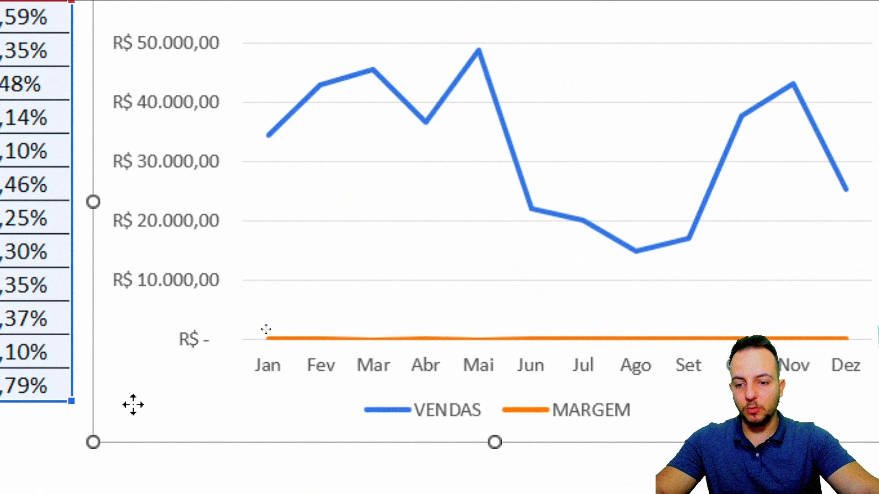
right_click(134, 406)
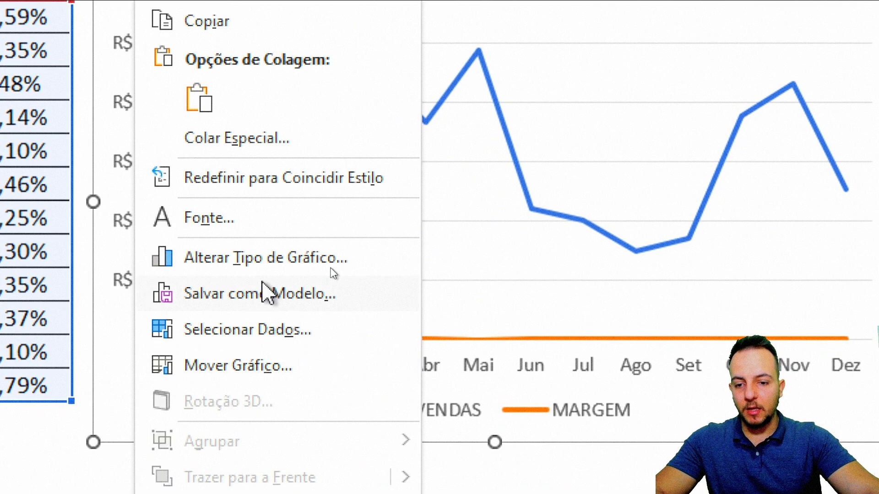
click(238, 258)
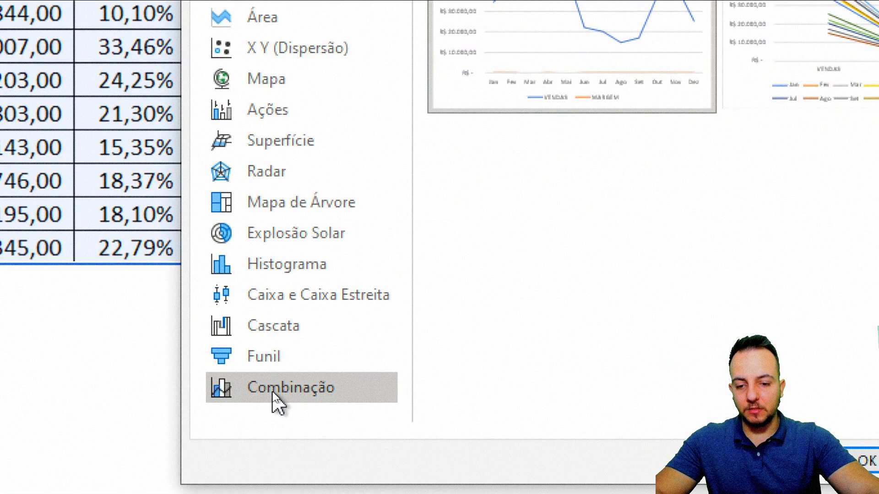
click(275, 400)
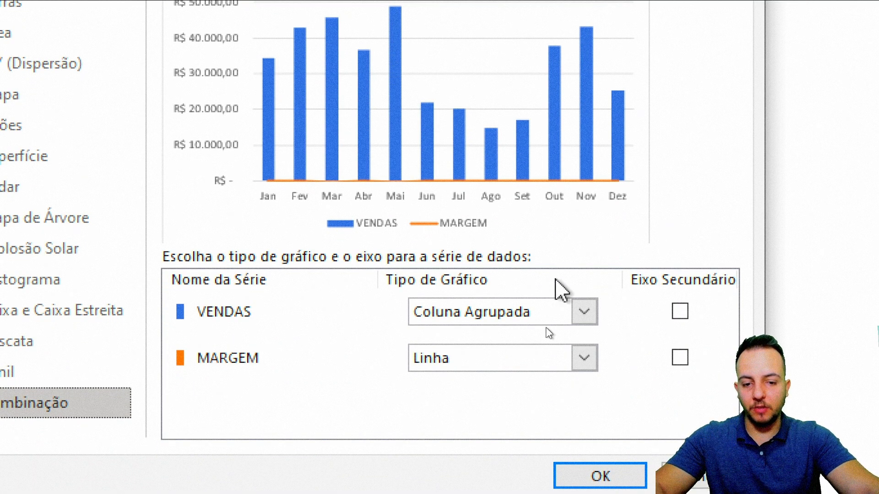
Set VENDAS as Coluna Agrupada and MARGEM as Linha, plotting MARGEM on the secondary axis
click(461, 314)
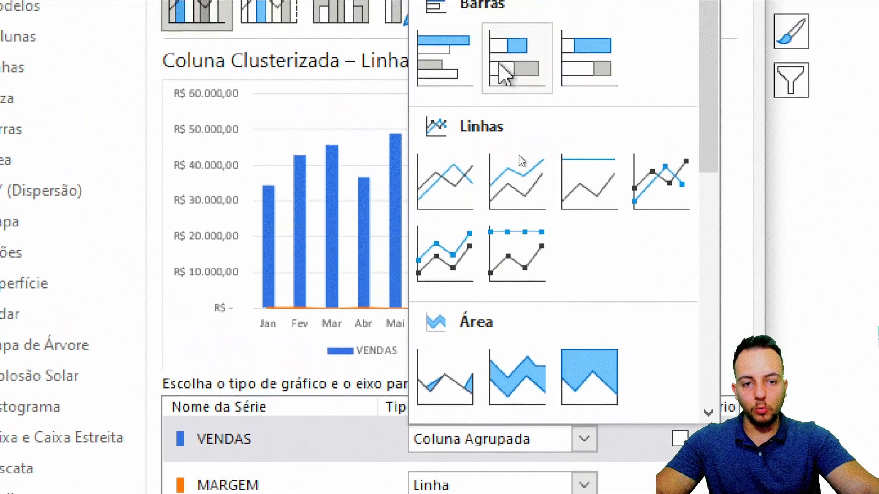
click(461, 65)
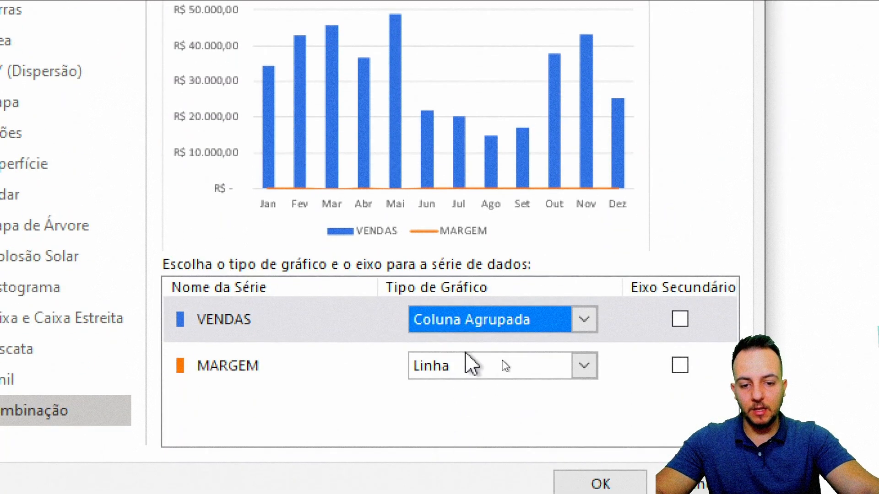
click(471, 364)
click(471, 116)
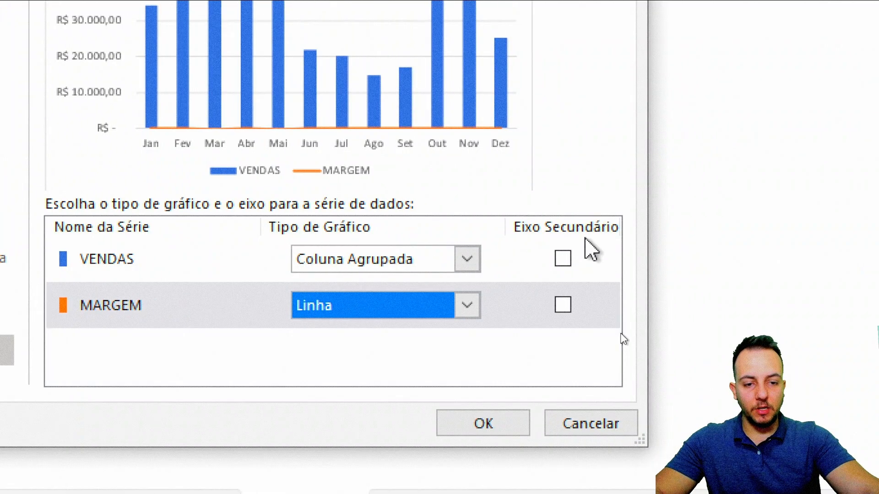
click(608, 304)
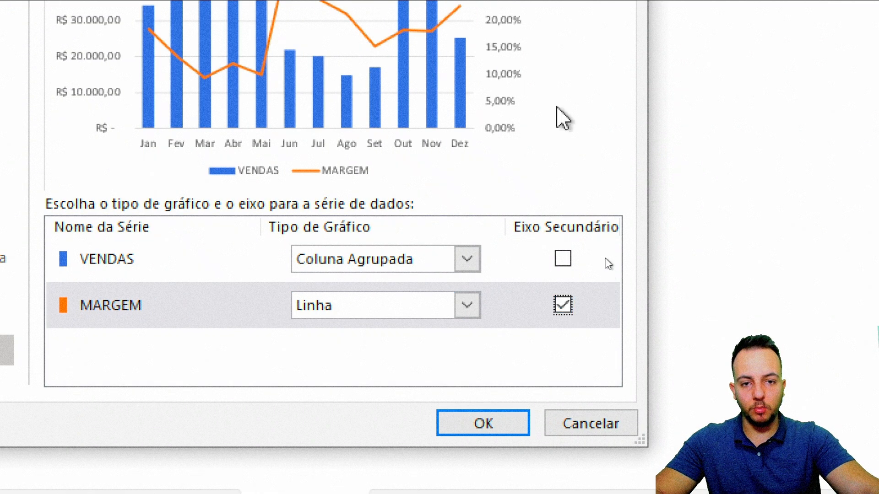
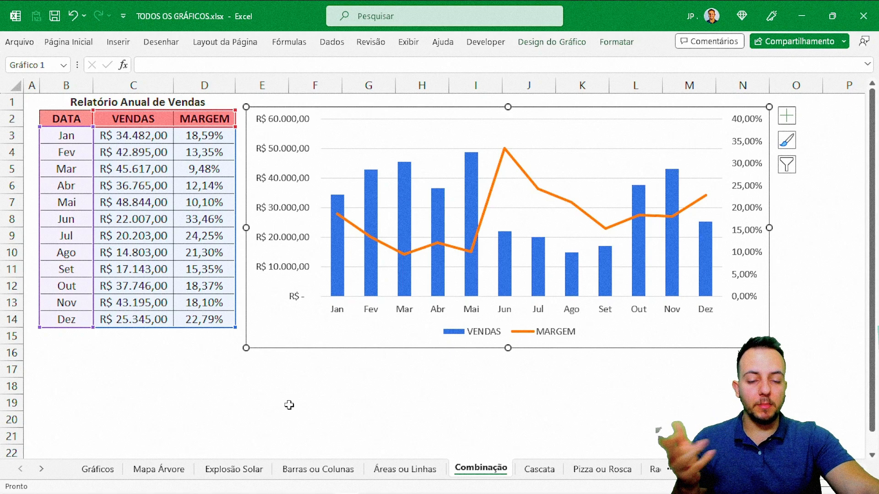
Switch to the Cascata worksheet
key(Escape)
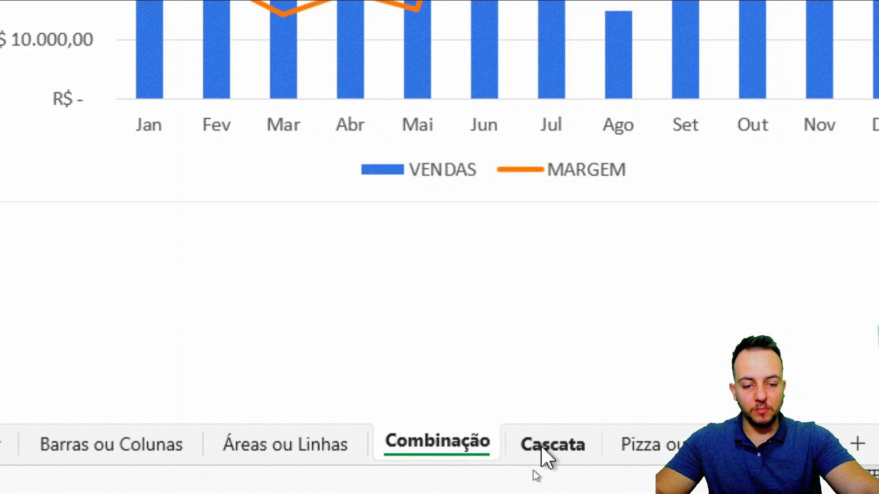
click(542, 447)
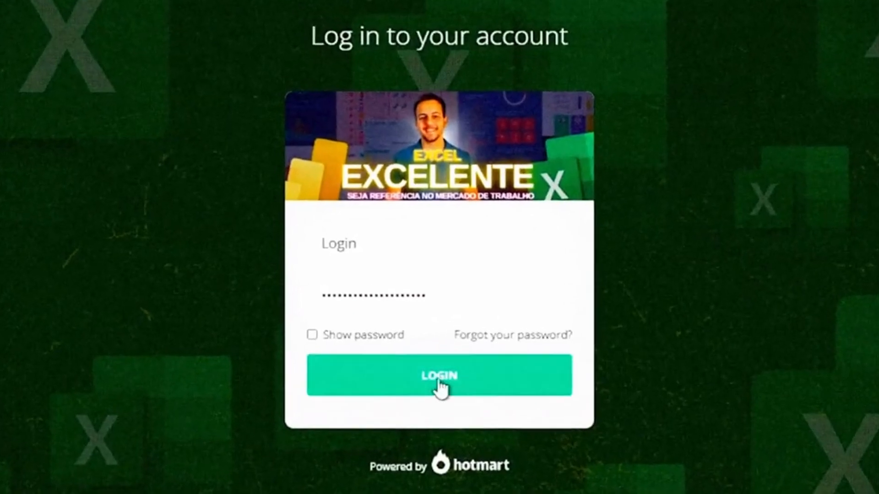
Log in to the Excel Excelente course area on Hotmart and browse its lesson list, including the Power BI and quick-tips modules
click(439, 385)
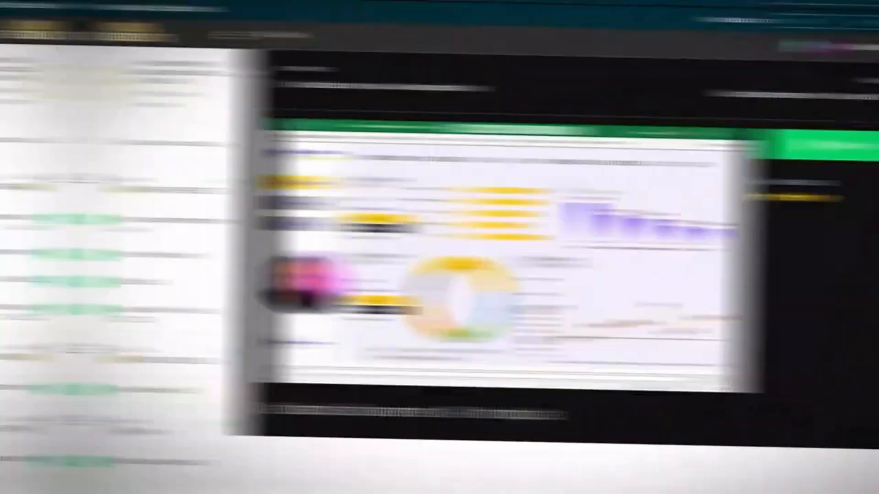
drag(170, 71, 168, 289)
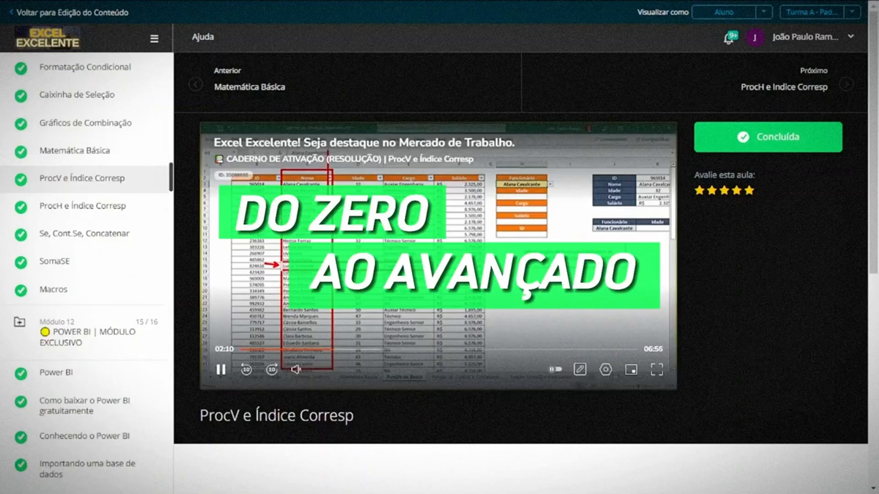
mouse_move(170, 183)
mouse_down()
mouse_move(170, 209)
mouse_move(170, 193)
mouse_up()
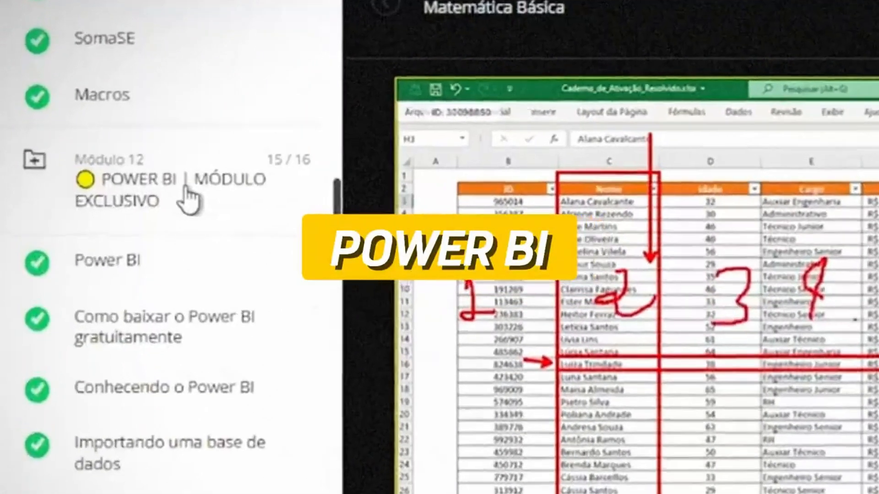
click(220, 303)
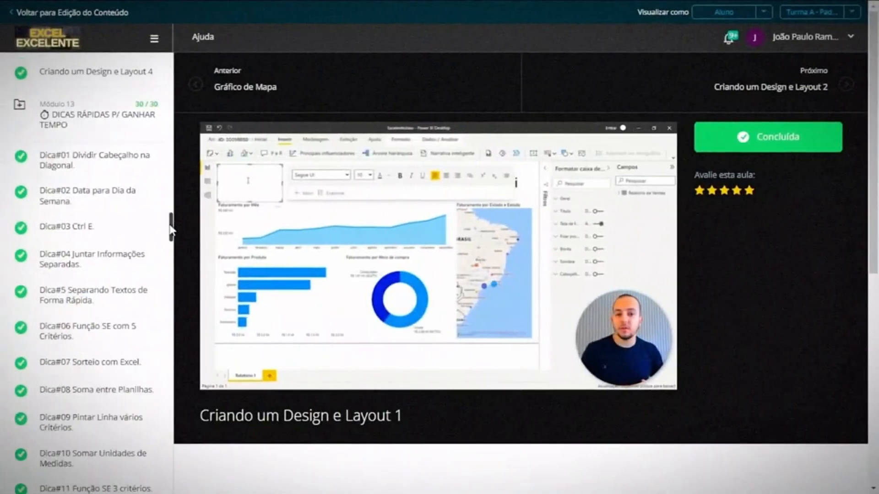
drag(169, 215, 167, 435)
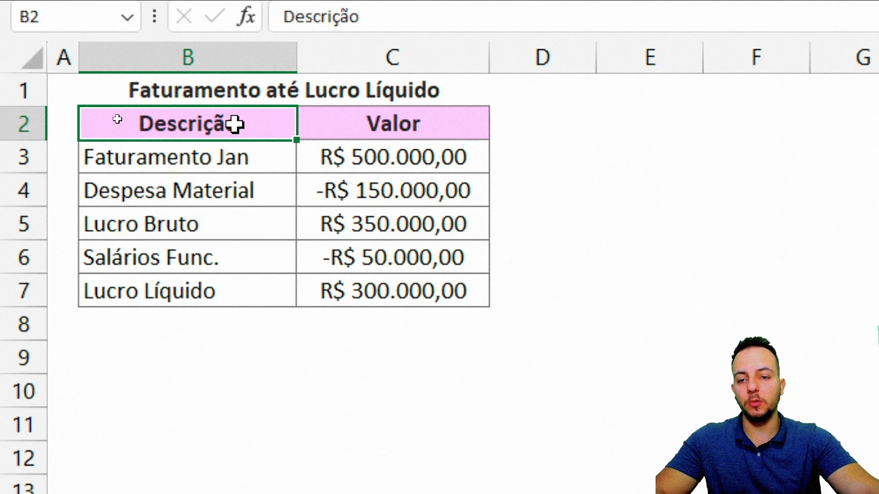
Examine the Descrição and Valor columns of the Faturamento até Lucro Líquido table, rows 2 to 7
drag(235, 124, 245, 298)
drag(433, 115, 421, 324)
click(237, 128)
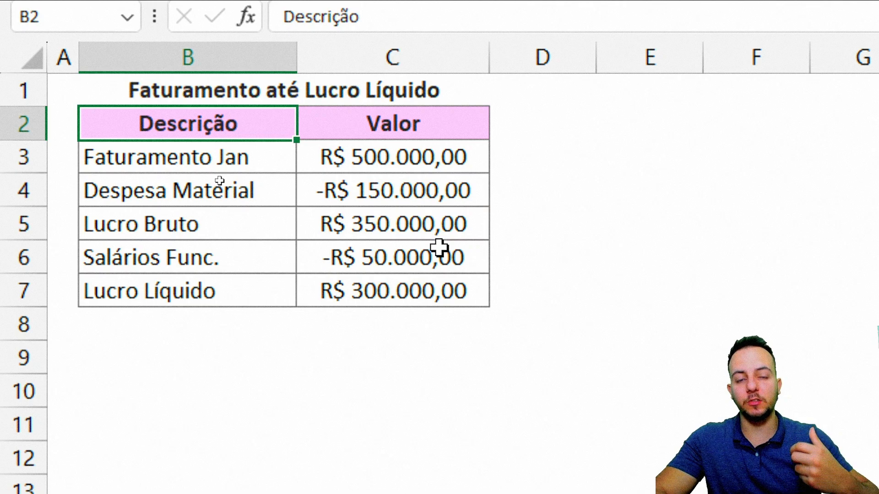
Insert a waterfall (Cascata) chart from B2:C7 and place it, enlarged, directly beside the table
drag(249, 114, 353, 293)
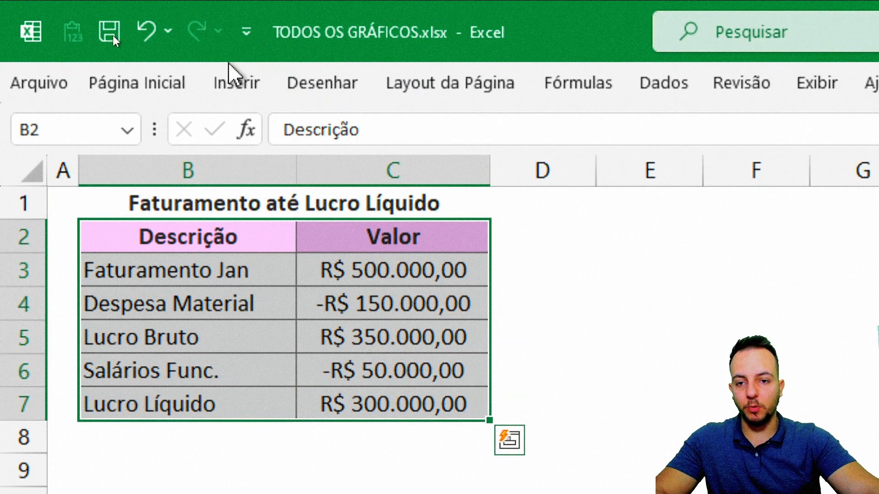
click(229, 85)
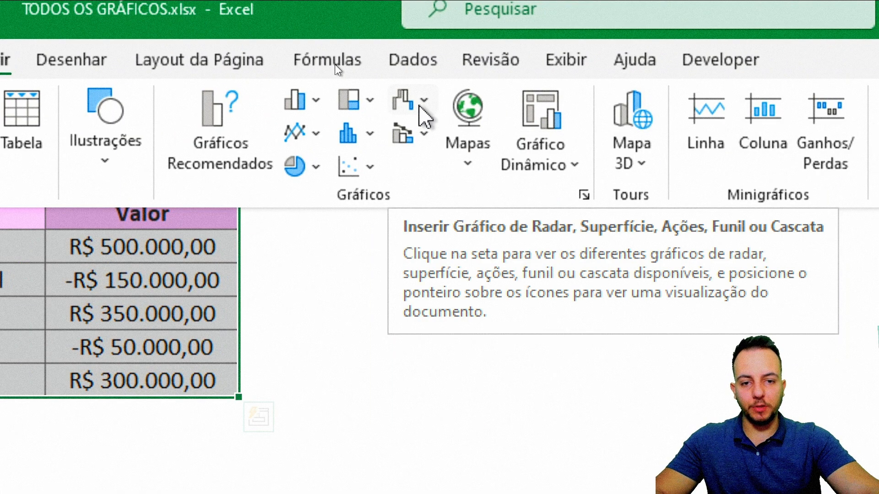
click(420, 105)
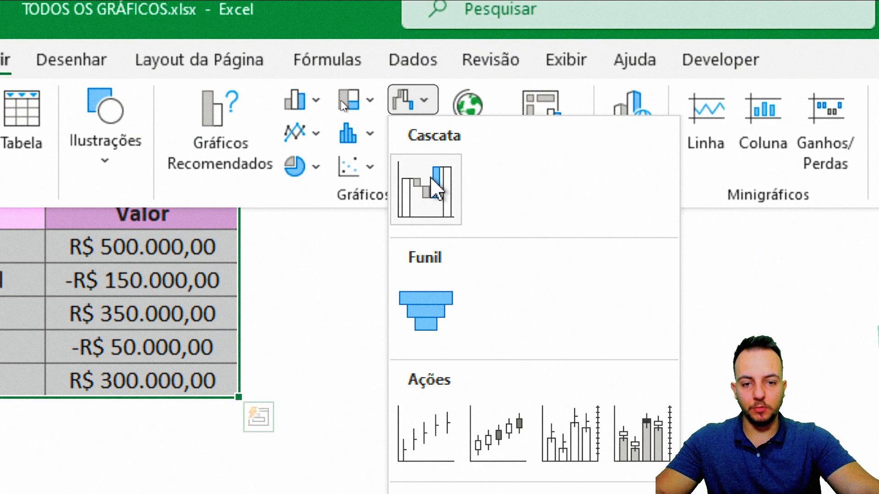
click(435, 187)
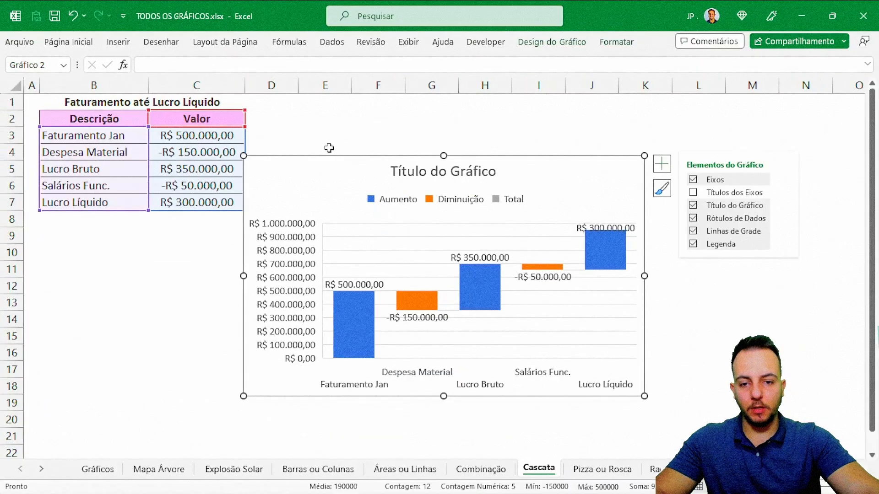
drag(317, 161, 326, 102)
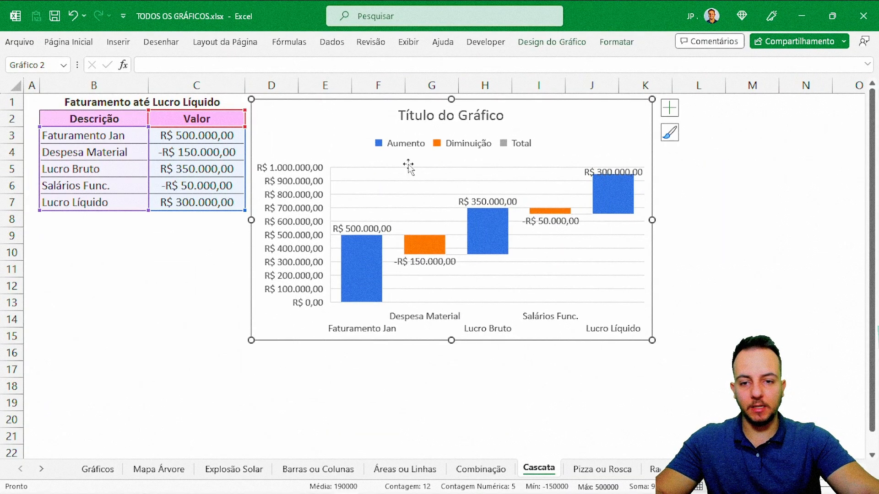
drag(652, 340, 723, 363)
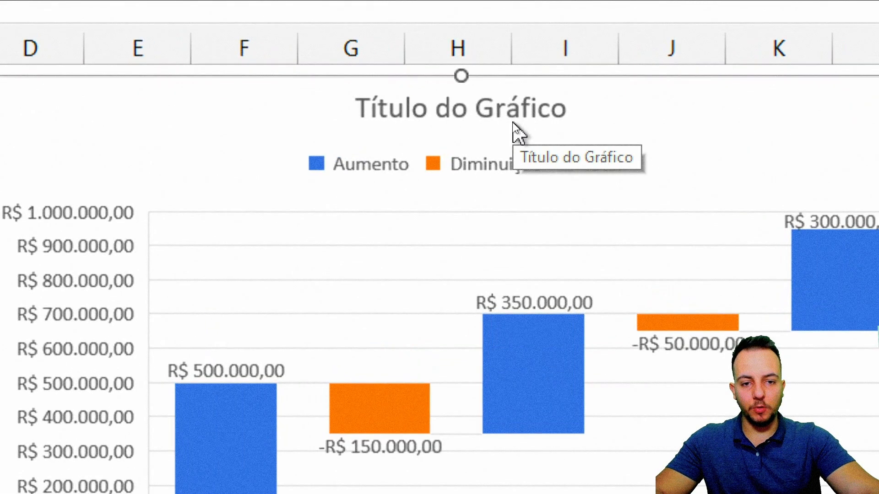
Delete the waterfall chart's title and its vertical value axis, keeping the data labels
click(514, 120)
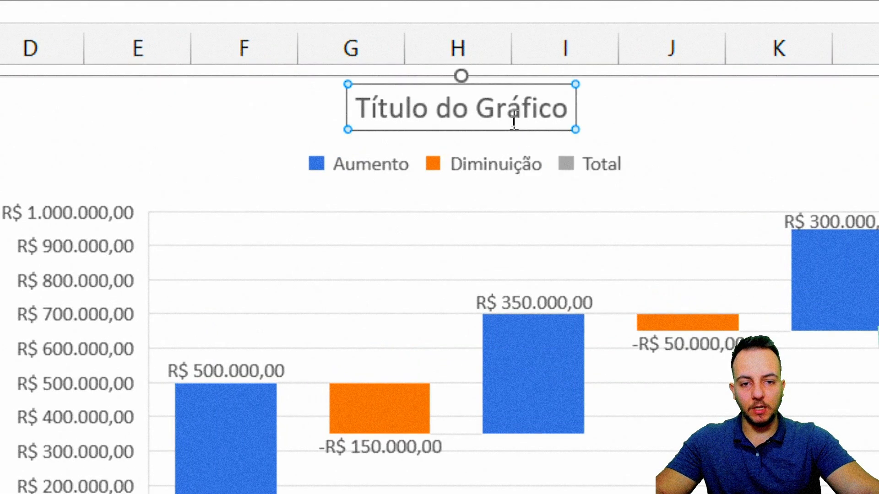
key(Delete)
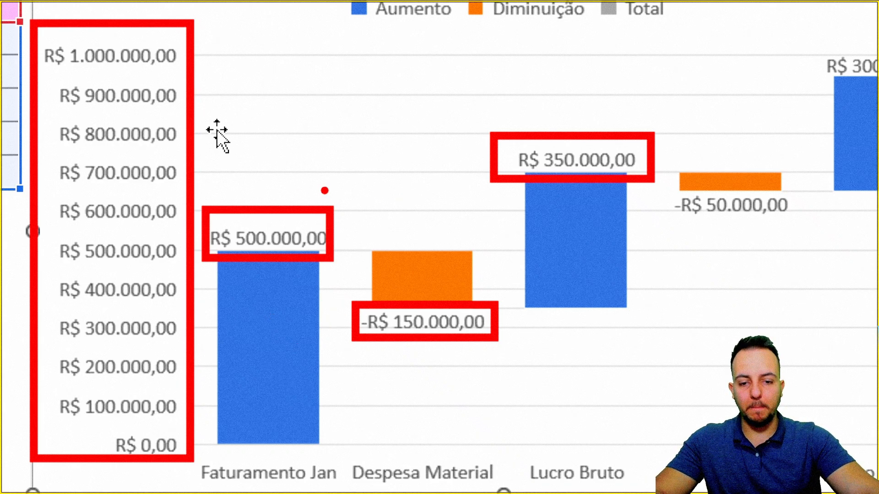
click(158, 177)
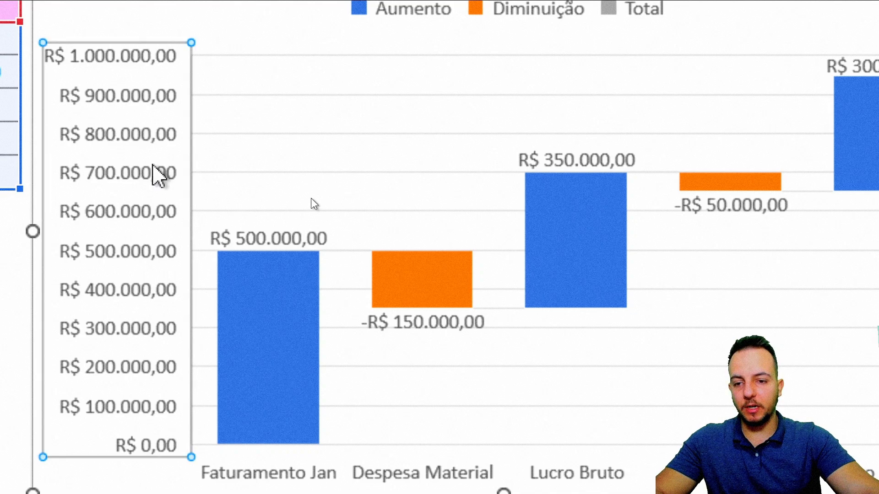
key(Delete)
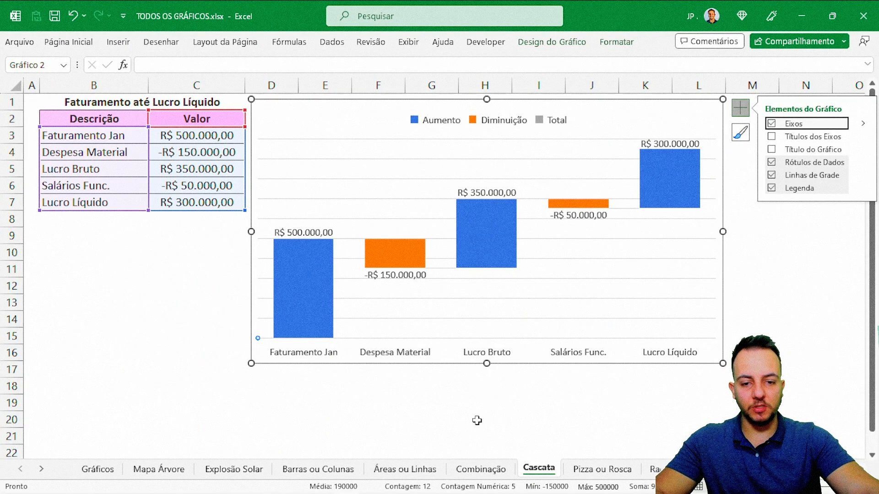
click(479, 419)
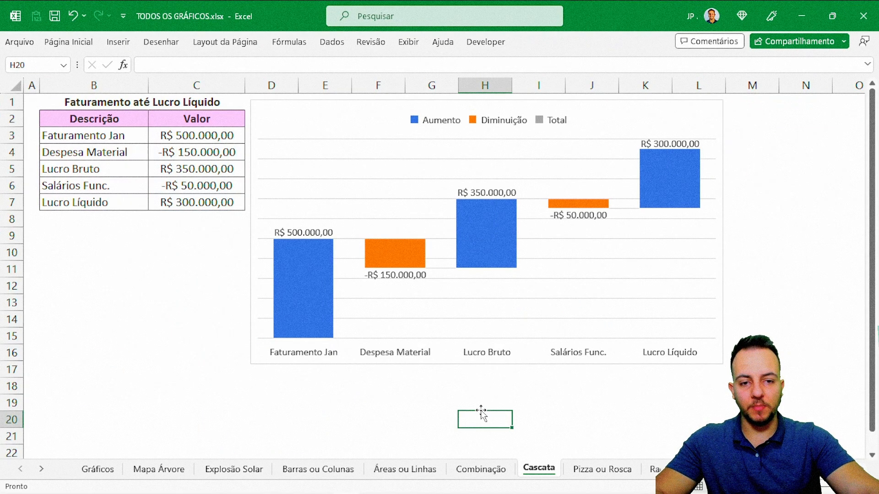
Box the R$ 500.000,00 and -R$ 150.000,00 data labels in red, and clear the markings
drag(266, 212, 454, 296)
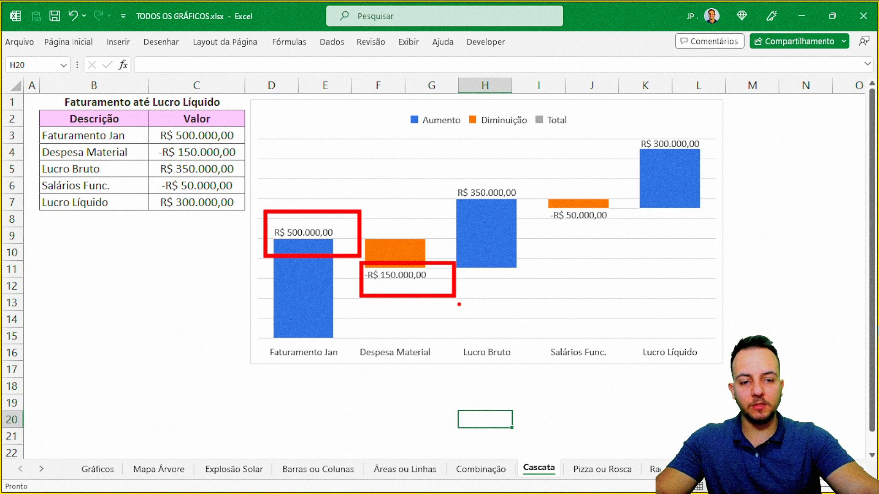
key(Escape)
Draw red arrows beside the bars, pointing up for Faturamento Jan and Lucro Bruto and down for Despesa Material and Salários Func
key(ctrl+4)
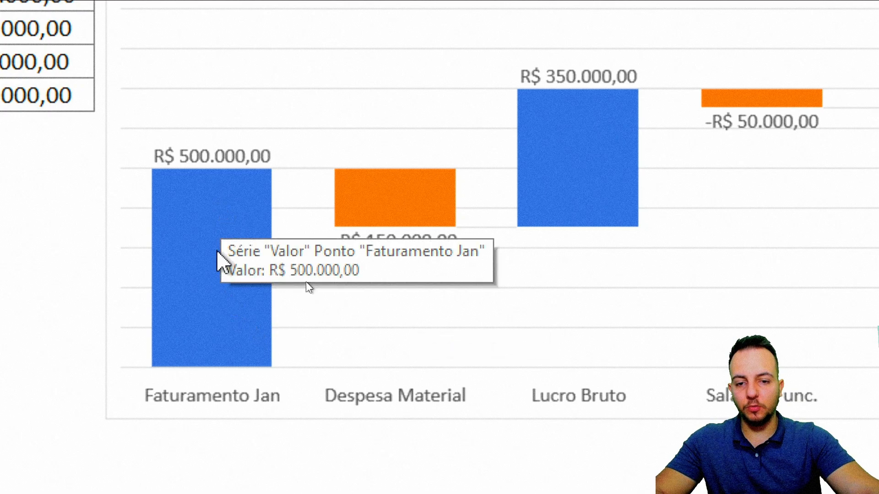
key(ctrl+2)
drag(279, 186, 279, 353)
drag(323, 224, 324, 168)
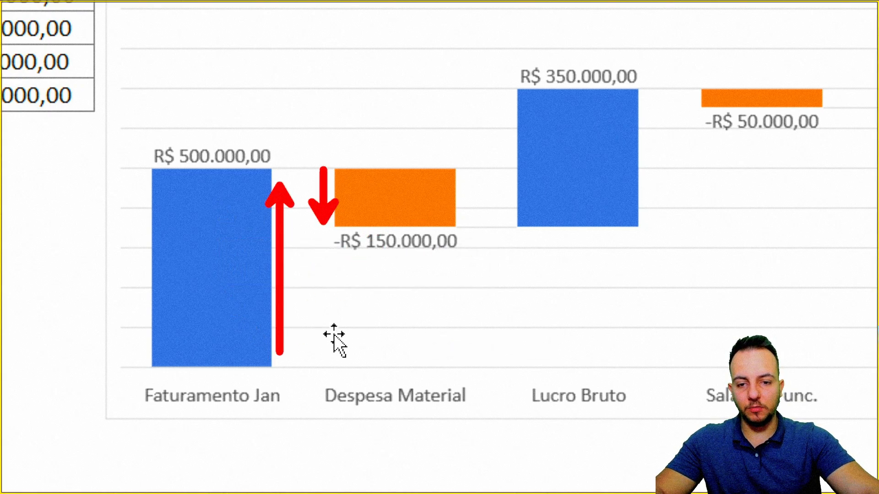
drag(507, 98, 507, 233)
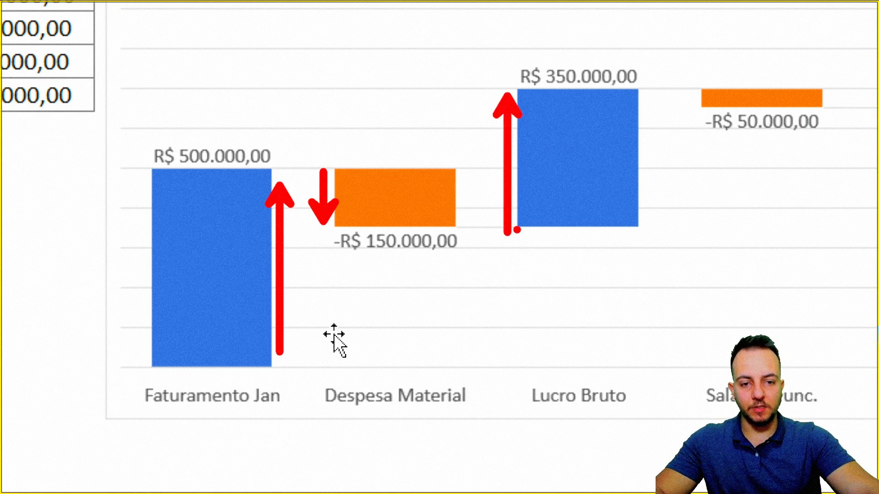
drag(685, 104, 685, 71)
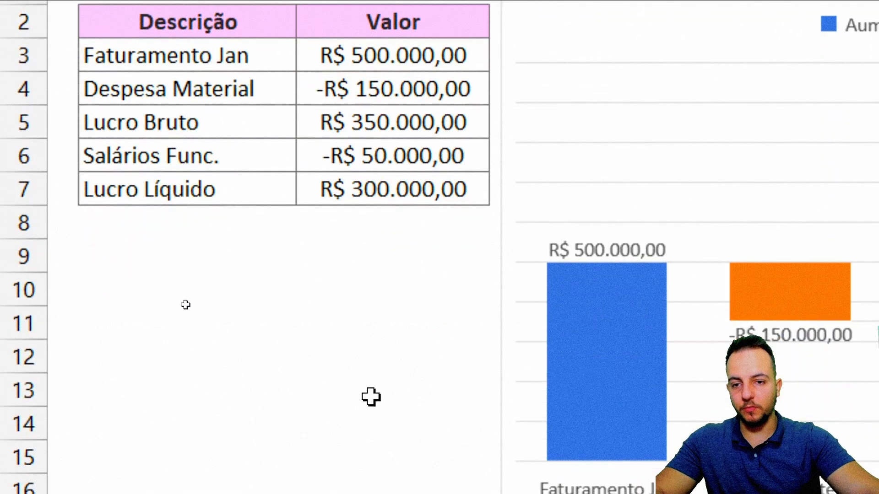
Box the Faturamento Jan row in red and sketch three waterfall bars below the table: a tall one, a short hanging one and a medium one
key(ctrl+2)
mouse_move(73, 36)
mouse_down()
mouse_move(111, 49)
mouse_move(485, 77)
mouse_up()
drag(67, 234, 154, 453)
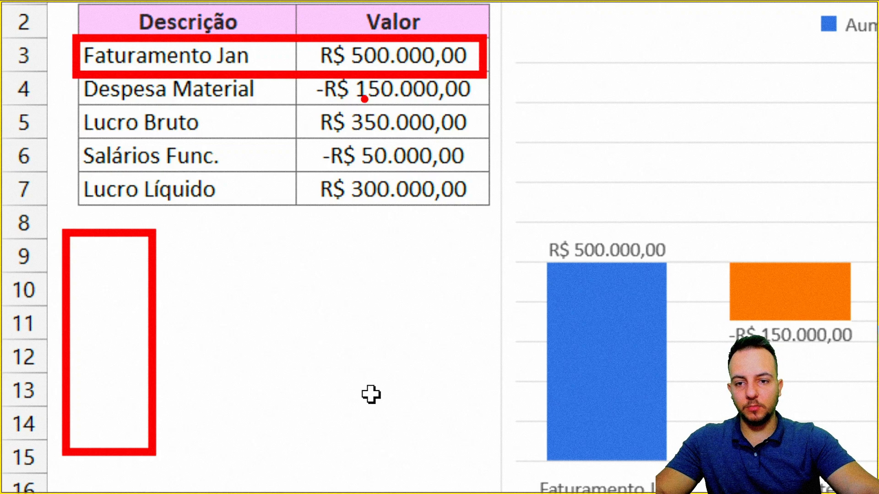
mouse_move(168, 232)
mouse_down()
mouse_move(239, 251)
mouse_move(273, 274)
mouse_move(351, 367)
mouse_move(380, 450)
mouse_move(355, 456)
mouse_up()
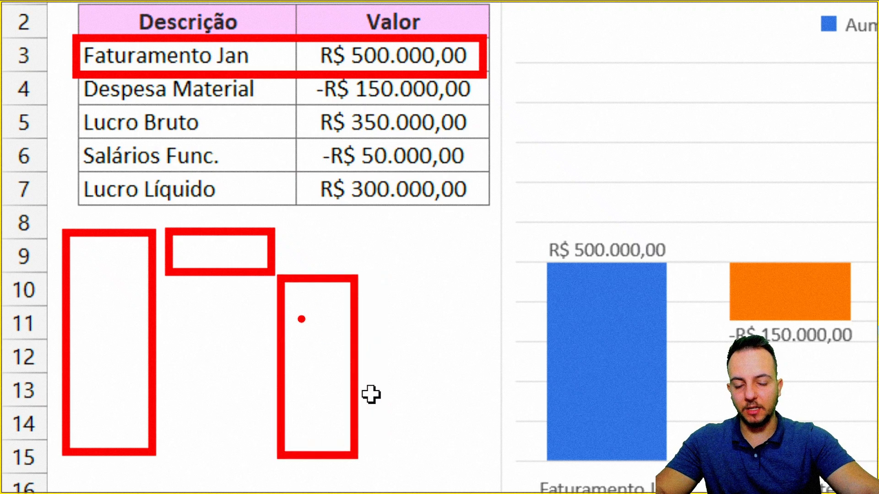
mouse_move(324, 193)
mouse_down()
mouse_move(293, 184)
mouse_move(350, 476)
mouse_move(309, 181)
mouse_up()
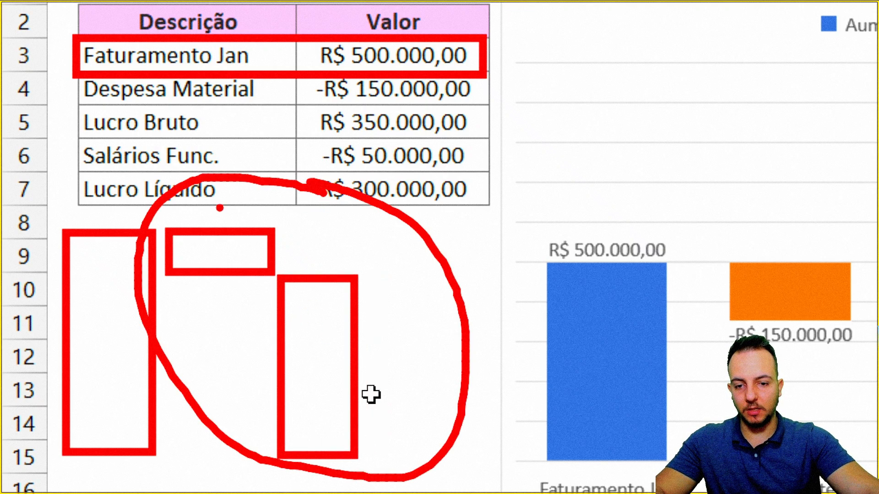
key(ctrl+z)
drag(143, 221, 186, 199)
key(ctrl+z)
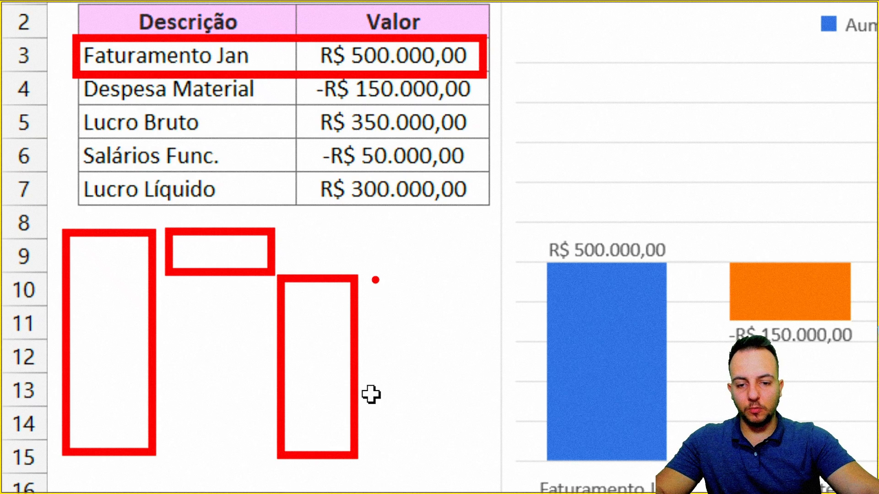
Complete the red waterfall sketch below the table with a short hanging fourth bar and a medium fifth bar reaching the baseline
mouse_move(375, 280)
mouse_down()
mouse_move(509, 344)
mouse_move(545, 457)
mouse_up()
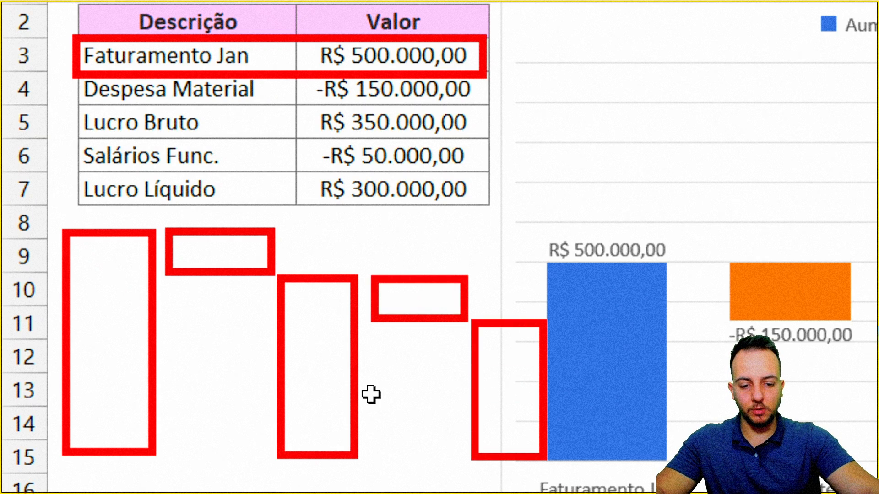
drag(533, 294, 567, 231)
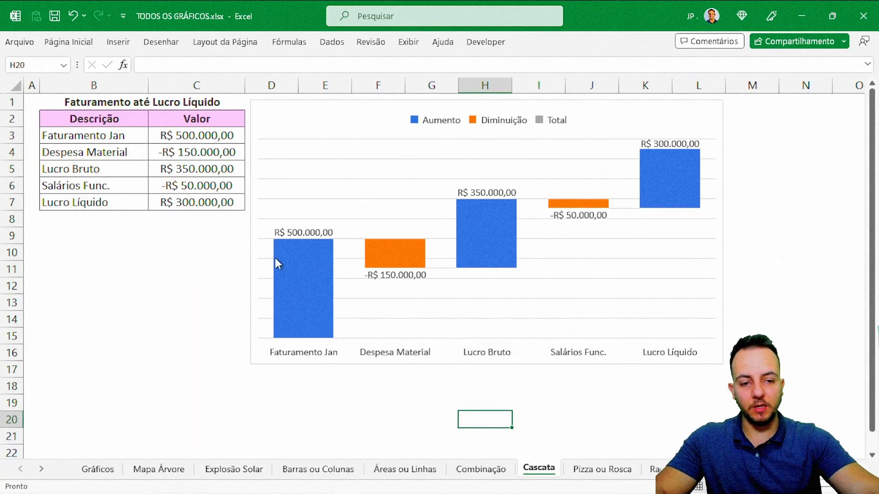
Draw parallel red arrows rising across the waterfall chart from the Faturamento Jan side toward Lucro Líquido, and clear the markings
drag(359, 342, 589, 237)
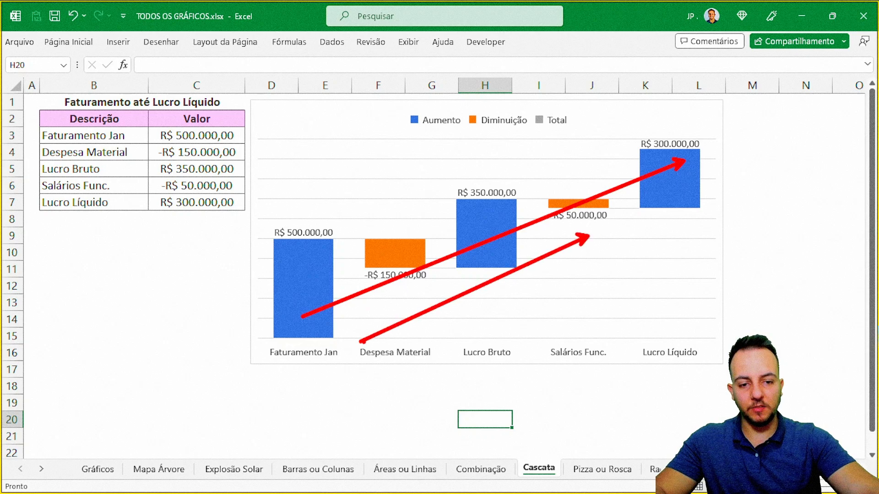
drag(397, 360, 571, 289)
key(Escape)
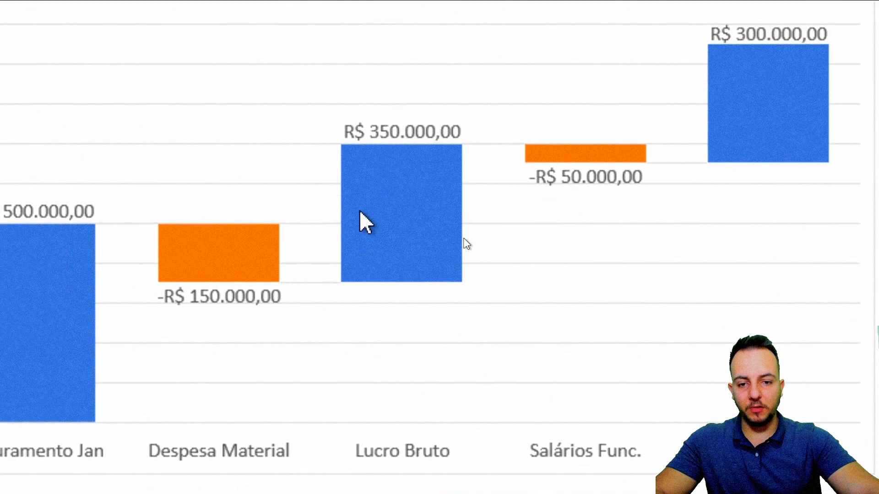
Define the Lucro Bruto column alone as a total in the waterfall chart's series options
click(407, 208)
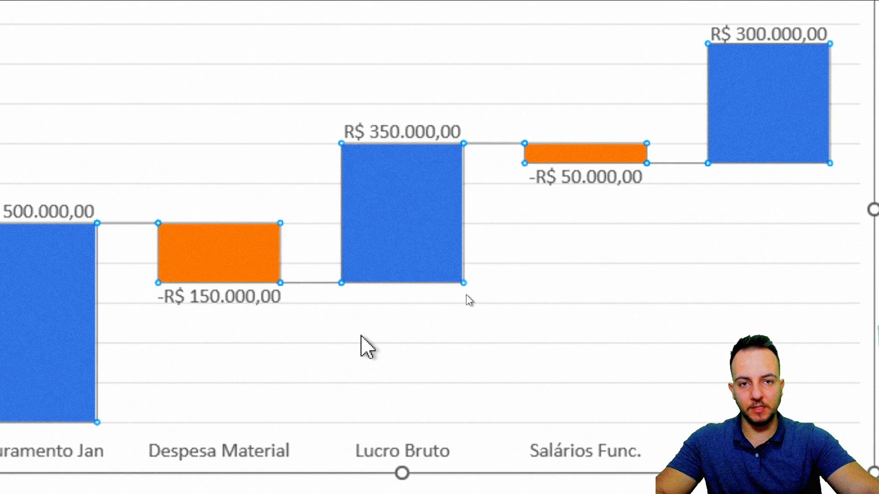
key(ctrl+1)
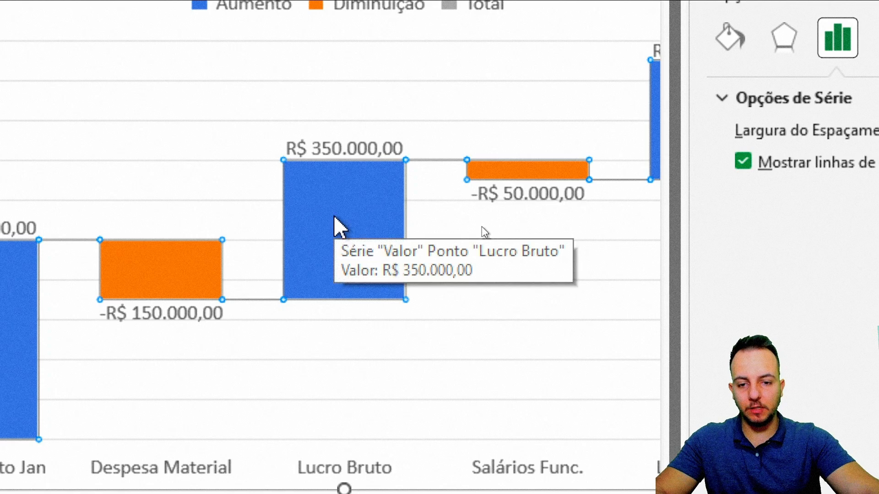
click(333, 225)
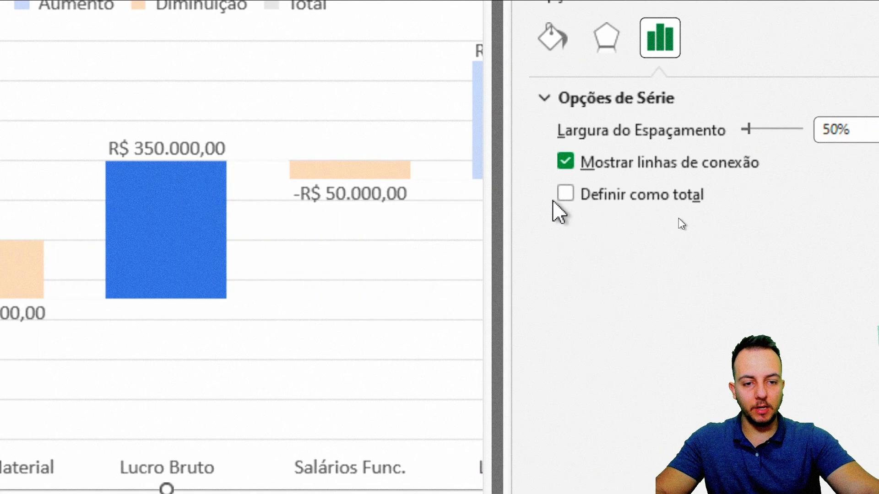
click(566, 195)
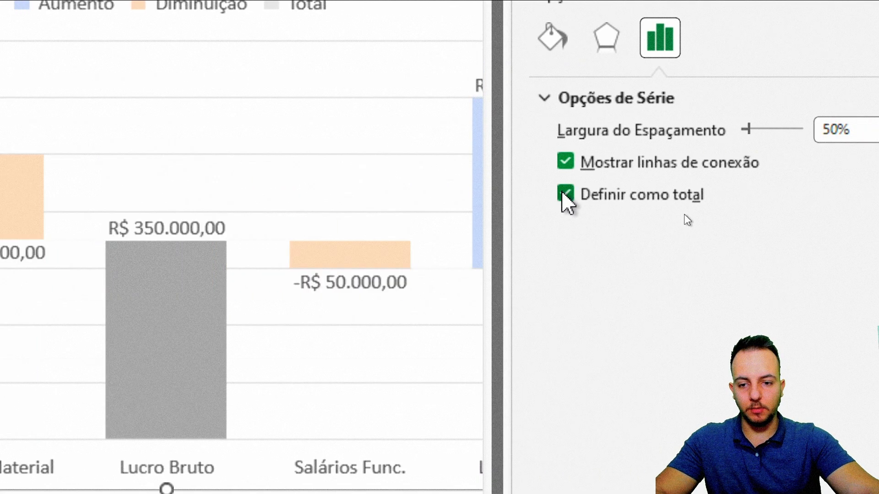
drag(351, 449, 422, 456)
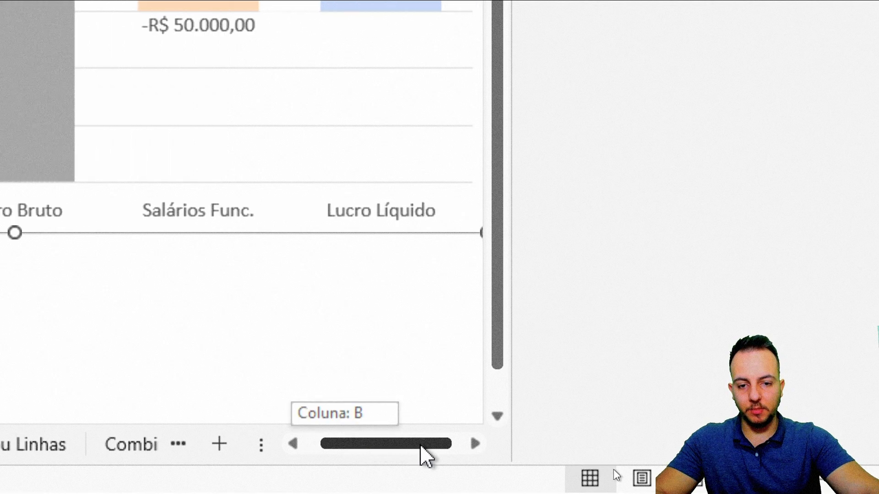
Set the Lucro Líquido column of the waterfall chart as a total and close the data point formatting
click(247, 158)
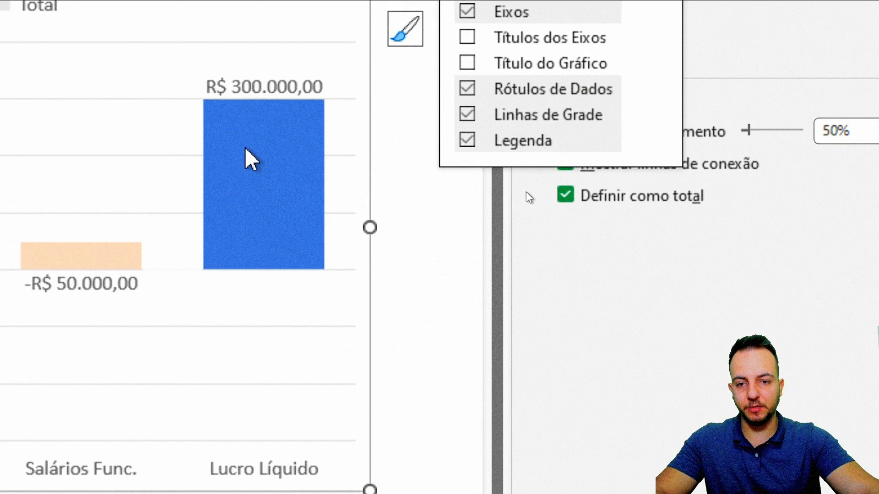
click(566, 195)
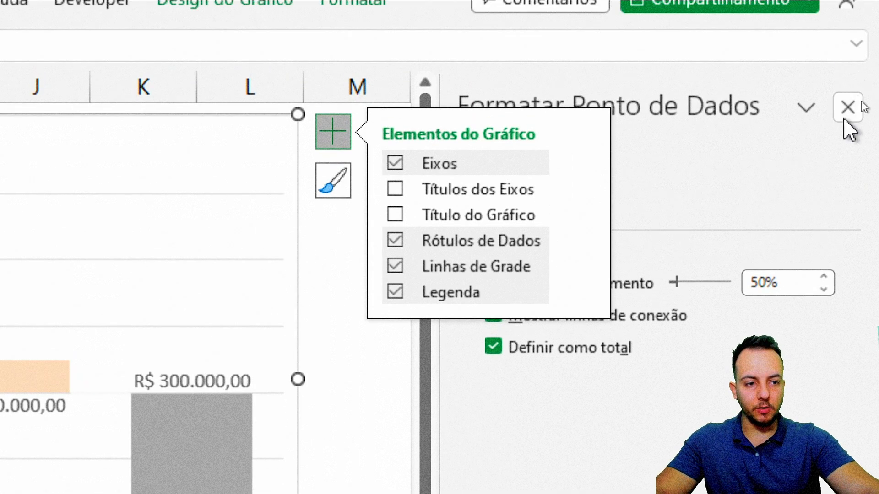
click(846, 117)
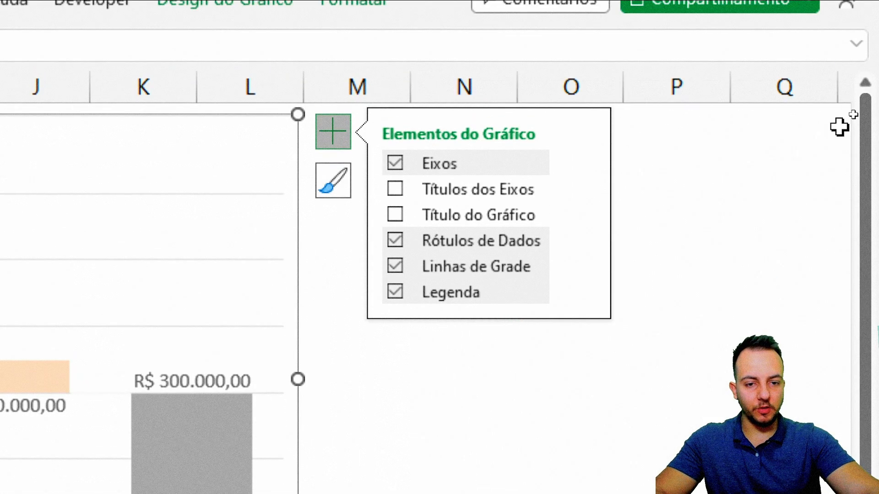
key(Escape)
key(Escape)
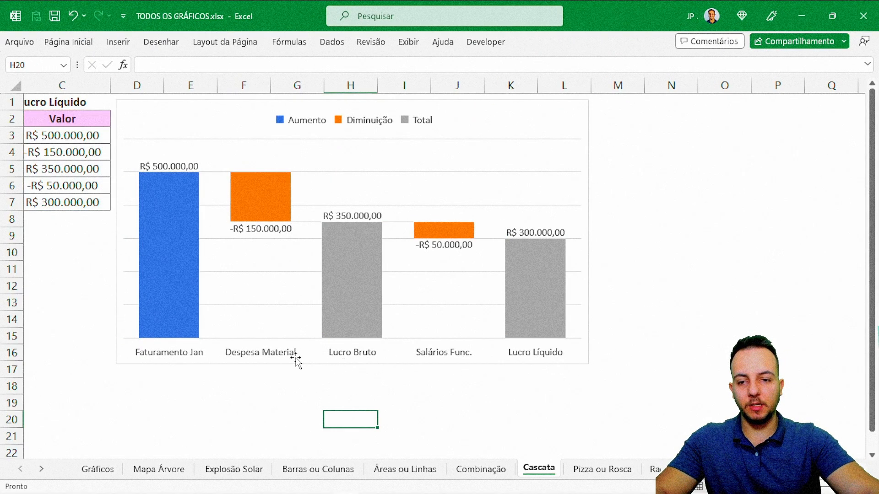
Point out the Faturamento Jan column of the waterfall chart with a red on-screen arrow
scroll(185, 393, left, 3)
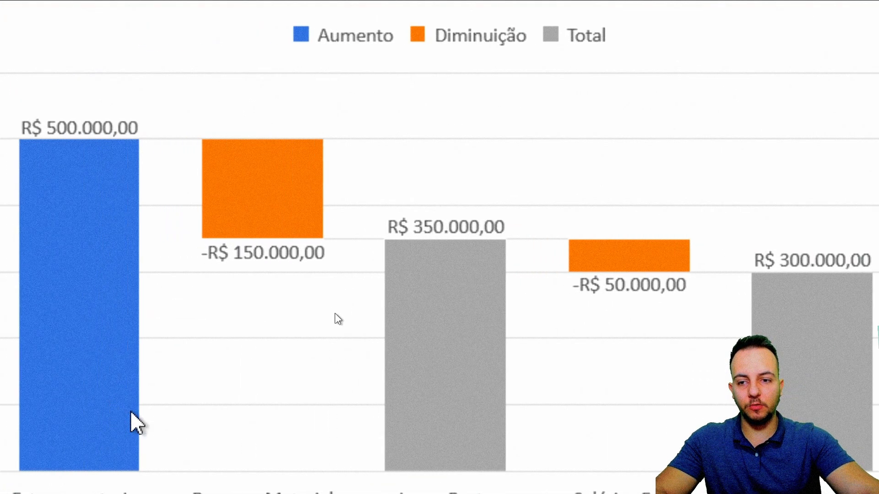
key(ctrl+2)
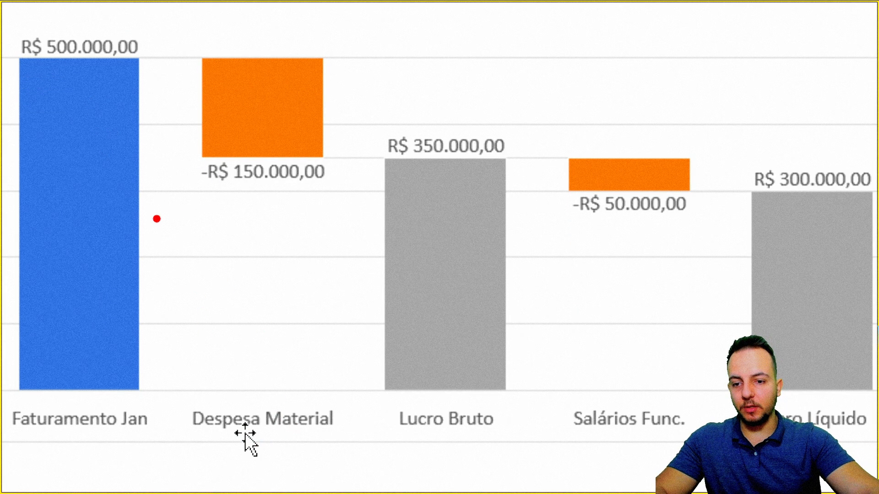
drag(157, 219, 272, 296)
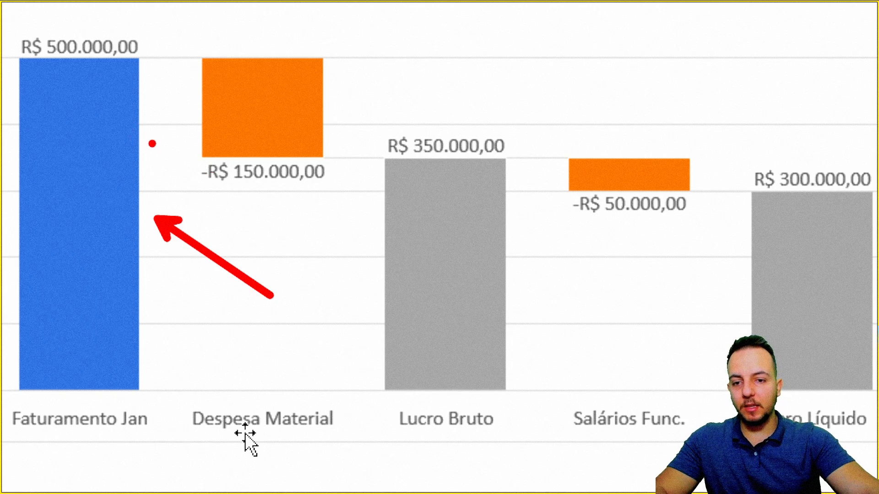
key(ctrl+z)
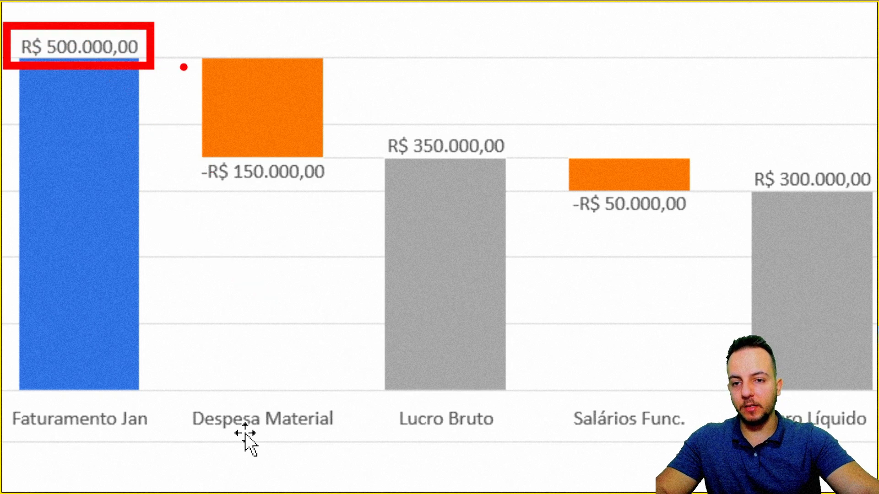
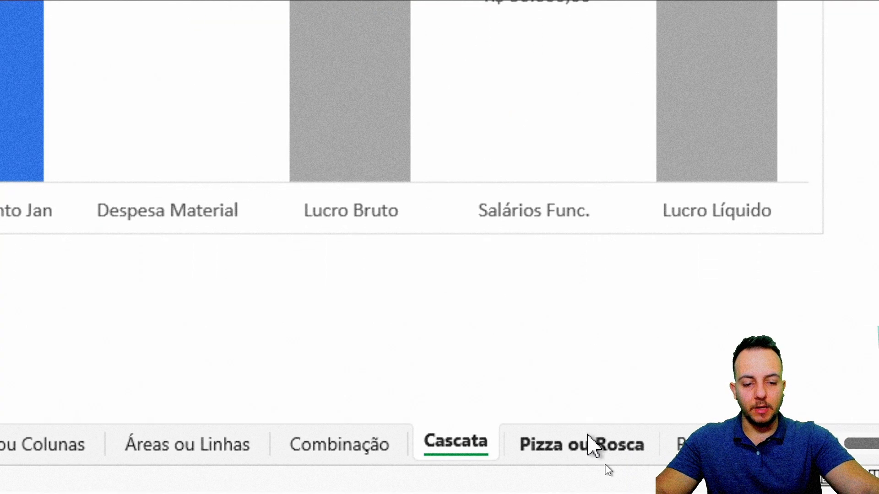
Open the Pizza ou Rosca worksheet
click(593, 448)
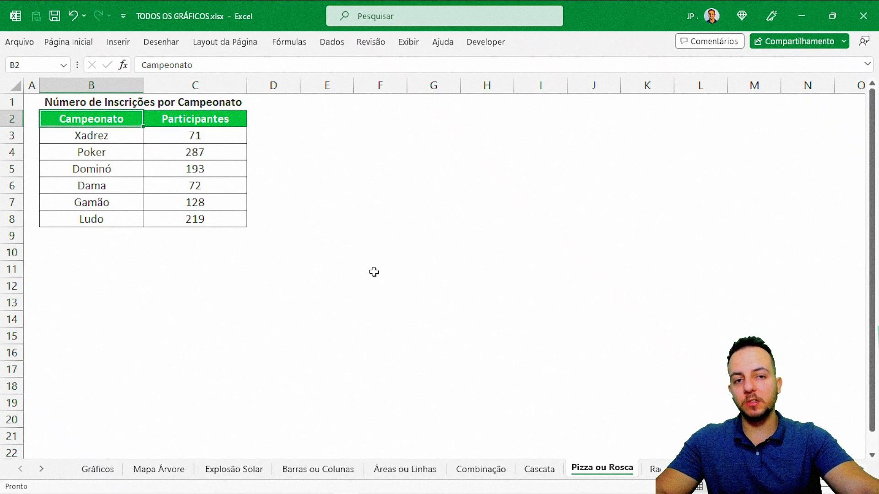
Sketch a sliced pie and a doughnut on screen beside the table, clearing the annotations
mouse_move(462, 127)
mouse_down()
mouse_move(420, 126)
mouse_move(411, 305)
mouse_move(485, 139)
mouse_move(453, 125)
mouse_move(515, 189)
mouse_up()
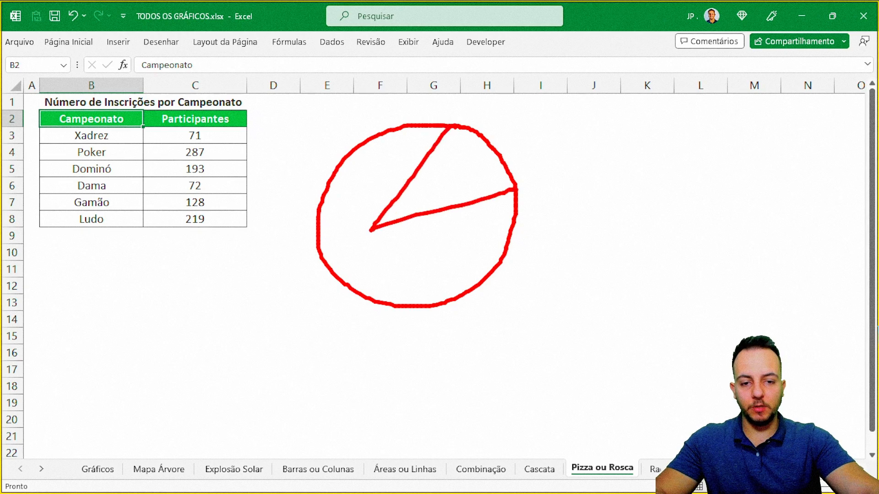
drag(369, 231, 442, 296)
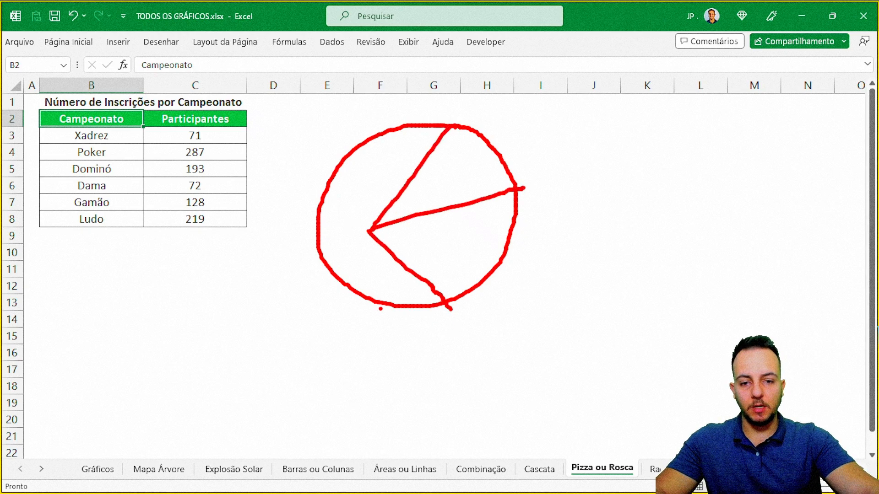
key(ctrl+z)
key(ctrl+z)
key(ctrl+z)
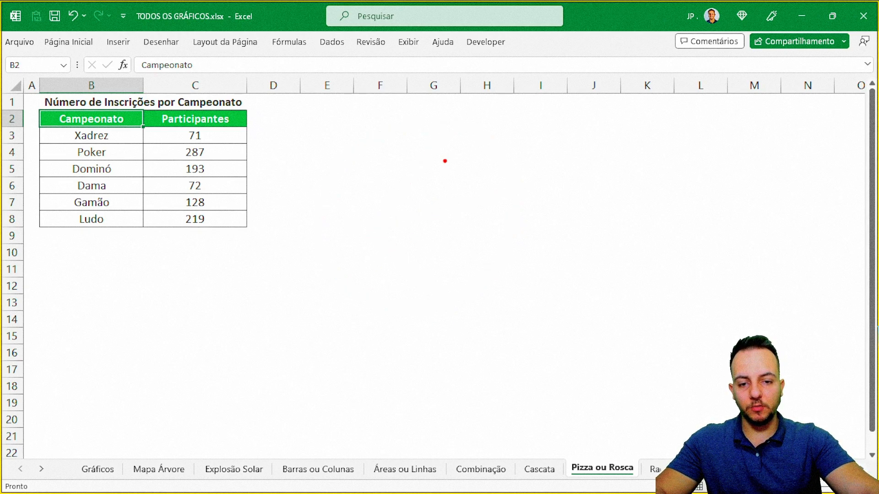
mouse_move(433, 150)
mouse_down()
mouse_move(493, 152)
mouse_move(366, 149)
mouse_up()
mouse_move(431, 201)
mouse_down()
mouse_move(420, 202)
mouse_move(434, 199)
mouse_up()
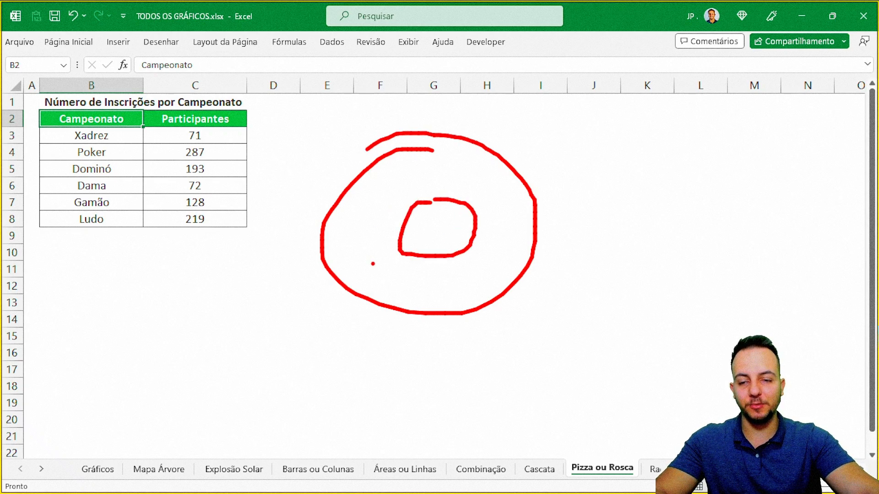
key(Escape)
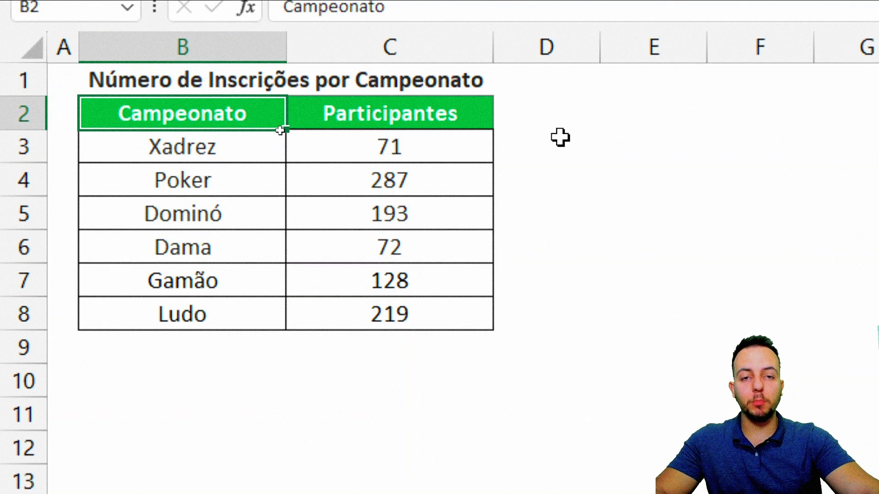
Mark the table title, the championship names and the participant values with temporary red annotations
key(ctrl+2)
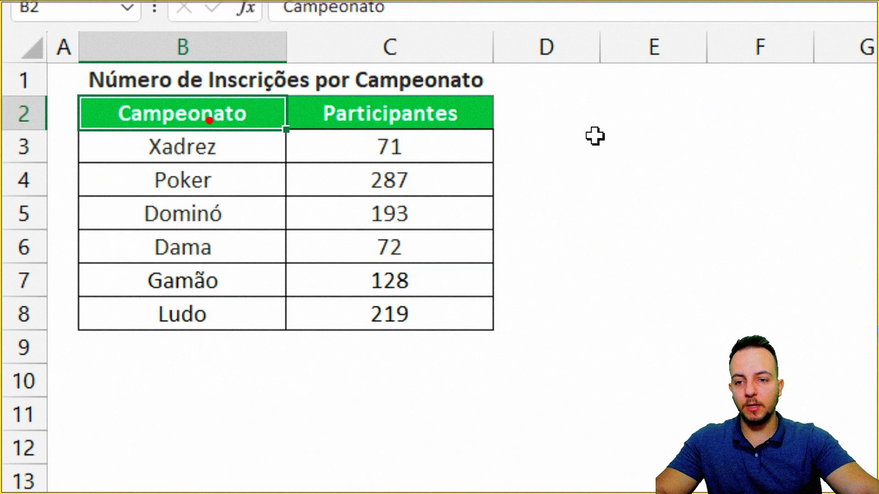
mouse_move(67, 59)
mouse_down()
mouse_move(499, 94)
mouse_move(595, 85)
mouse_up()
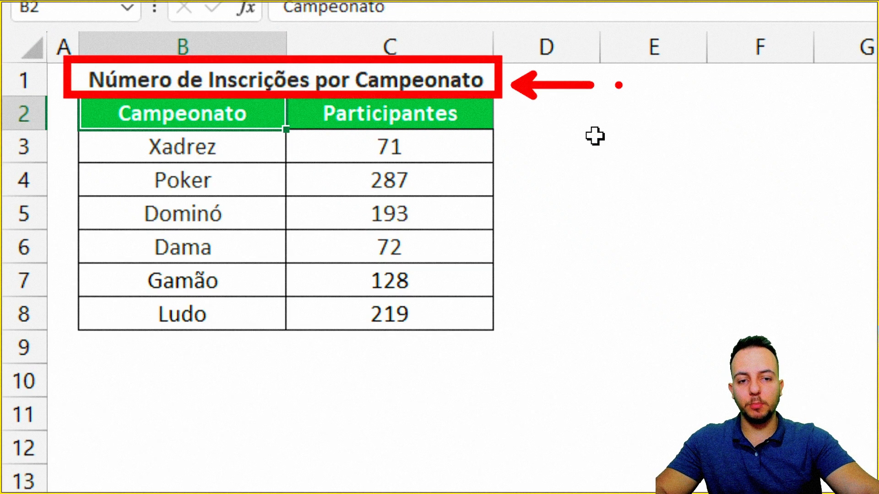
key(ctrl+z)
key(ctrl+z)
mouse_move(121, 128)
mouse_down()
mouse_move(232, 179)
mouse_move(242, 330)
mouse_up()
mouse_move(341, 127)
mouse_down()
mouse_move(407, 229)
mouse_move(434, 326)
mouse_up()
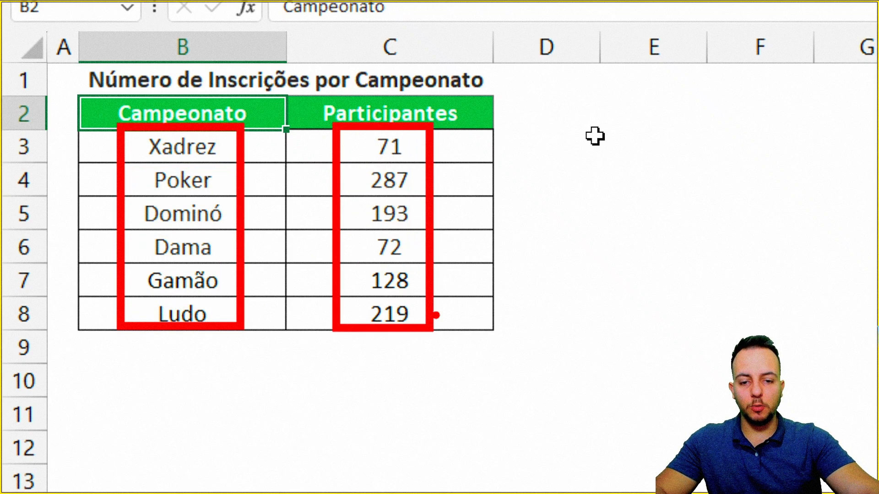
drag(568, 248, 455, 248)
key(ctrl+z)
key(ctrl+z)
key(ctrl+z)
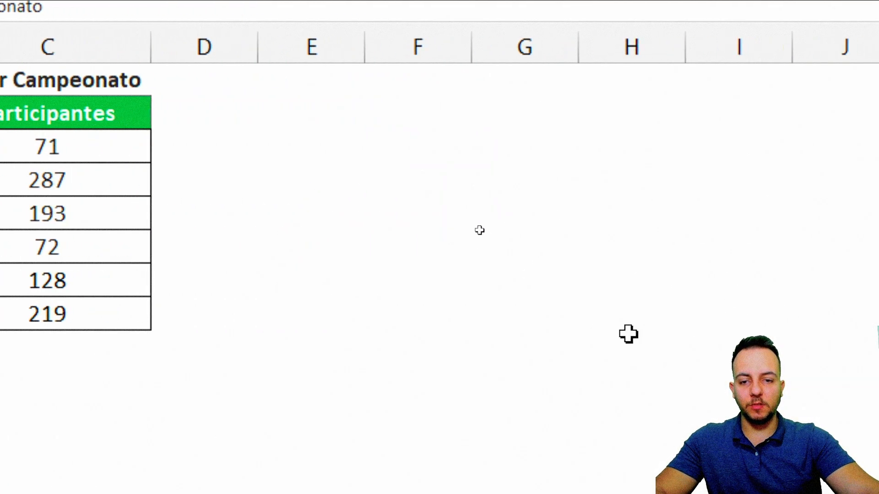
Sketch three adjoining columns of different heights on screen to illustrate a column chart
key(ctrl+2)
drag(277, 181, 321, 270)
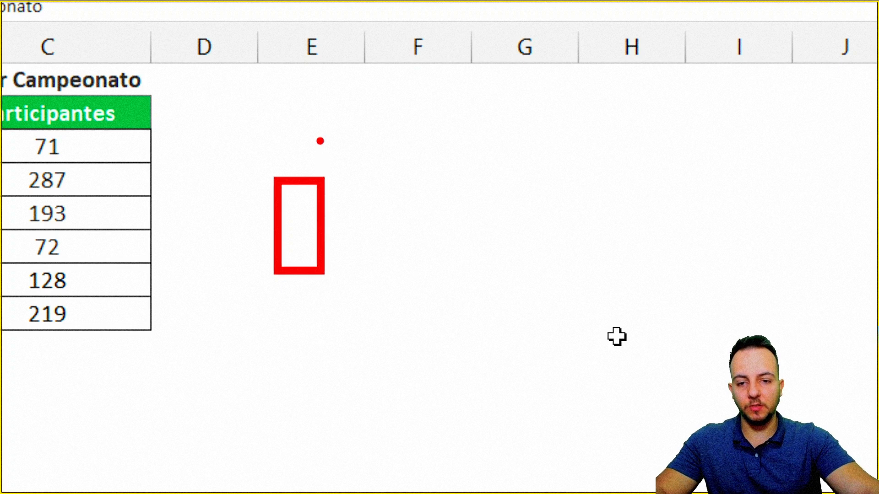
drag(318, 136, 356, 273)
drag(352, 216, 415, 273)
drag(414, 216, 395, 193)
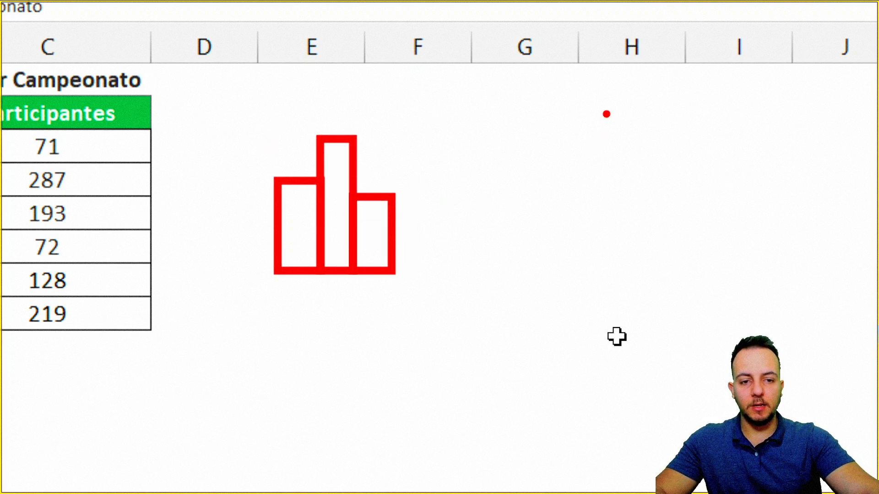
Sketch a three-slice pie with one slice shaded and the others numbered 2 and 3, plus a second rough pie
mouse_move(587, 91)
mouse_down()
mouse_move(545, 91)
mouse_move(594, 264)
mouse_move(618, 97)
mouse_move(590, 109)
mouse_move(555, 170)
mouse_move(677, 163)
mouse_up()
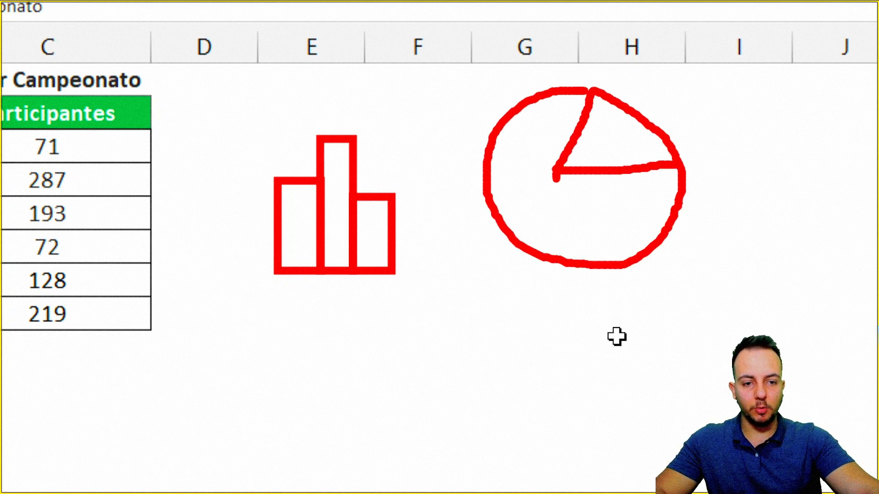
drag(555, 171, 550, 247)
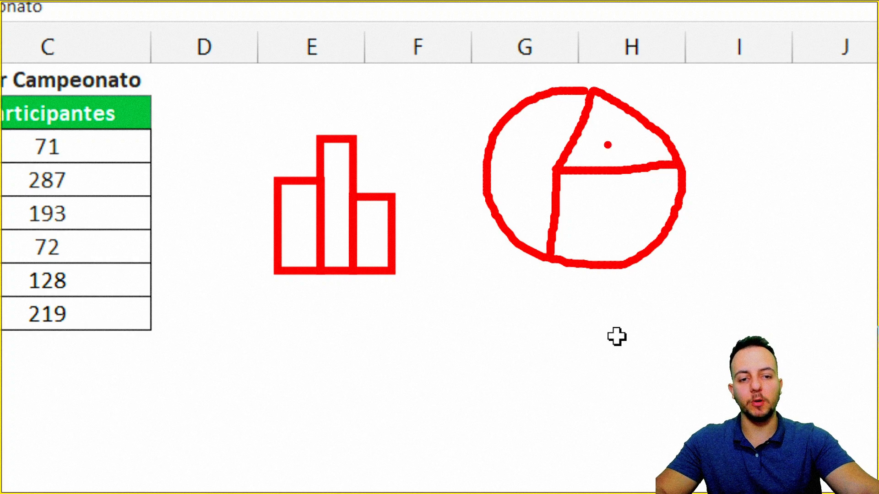
mouse_move(607, 146)
mouse_down()
mouse_move(572, 165)
mouse_move(604, 123)
mouse_move(663, 153)
mouse_up()
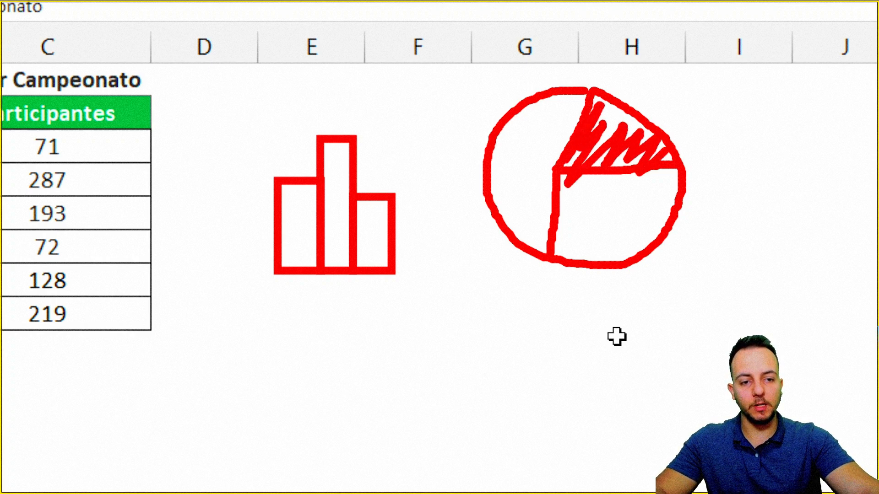
drag(595, 210, 637, 224)
drag(511, 143, 501, 197)
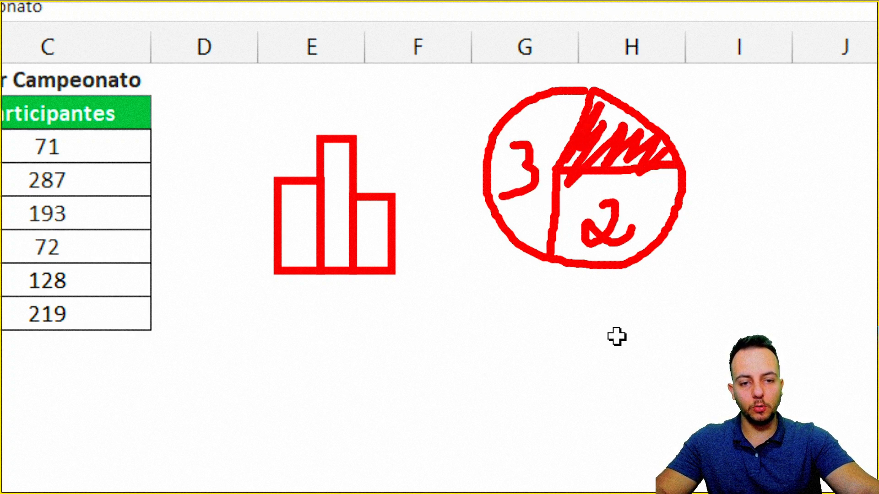
click(463, 267)
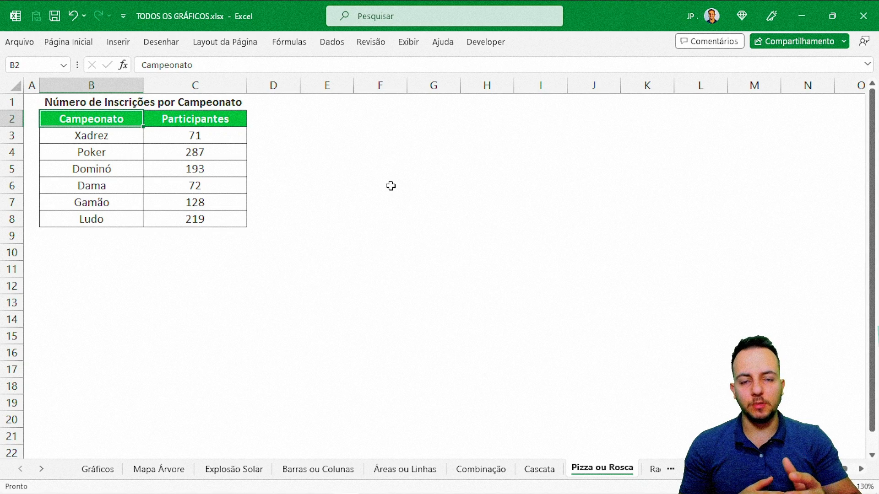
mouse_move(406, 163)
mouse_down()
mouse_move(471, 186)
mouse_move(366, 197)
mouse_move(415, 151)
mouse_move(300, 216)
mouse_move(298, 227)
mouse_up()
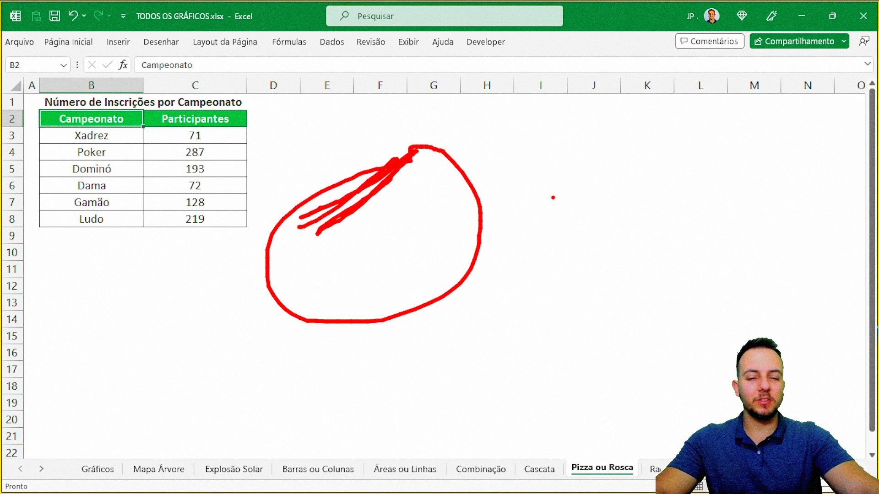
key(Escape)
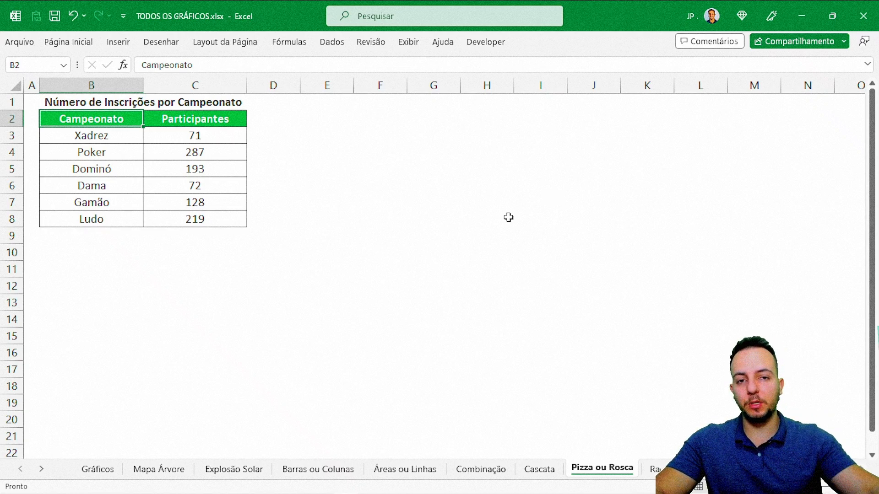
Insert a 2D pie chart from the championship table in B2:C8 and place it beside the table, starting at row 1
drag(93, 122, 188, 220)
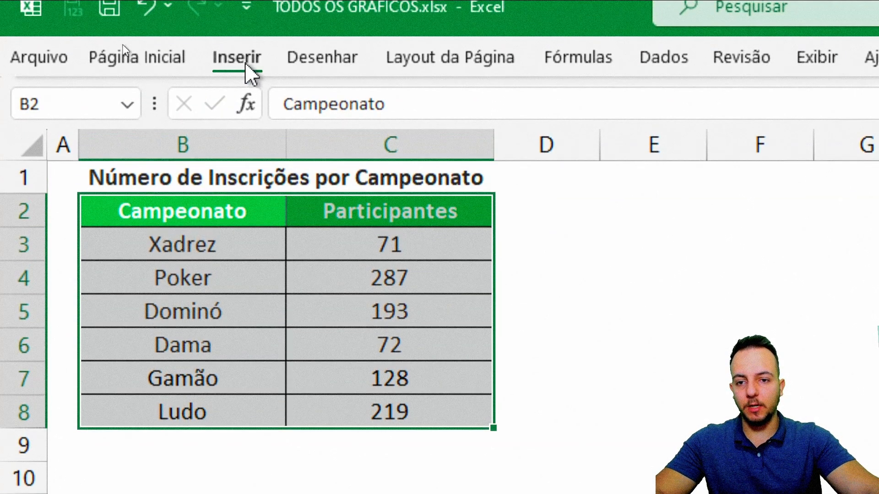
click(241, 61)
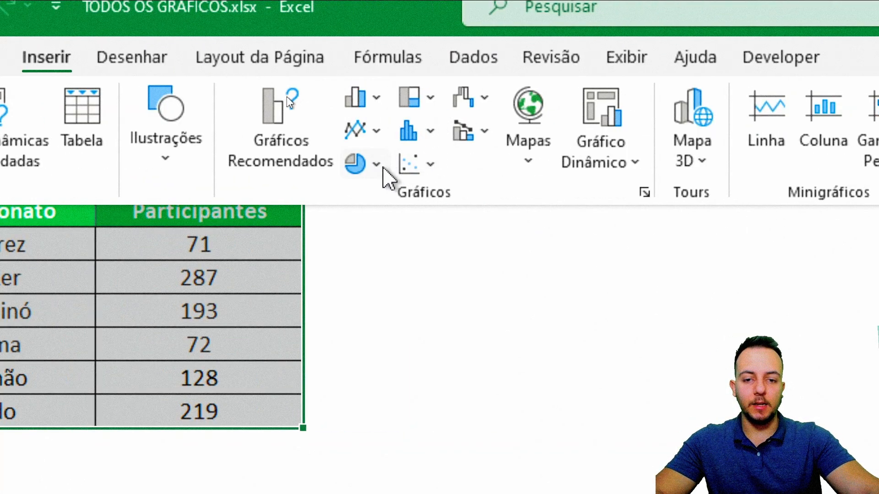
click(383, 168)
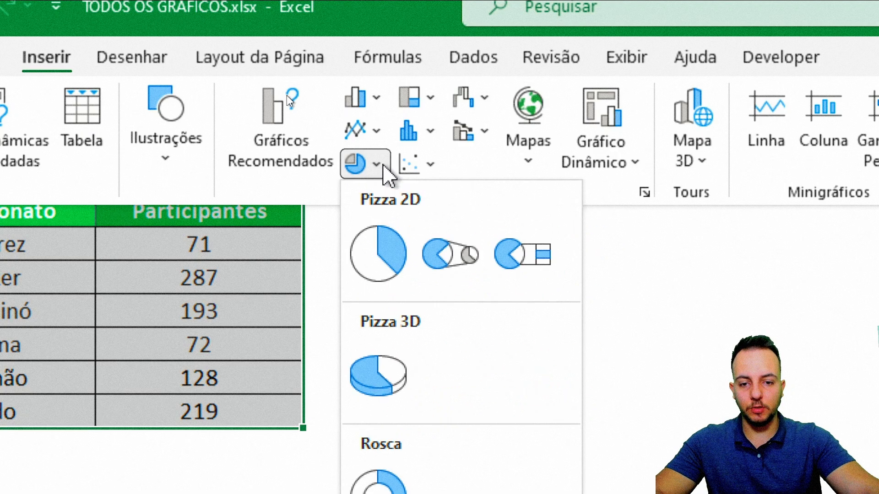
click(380, 251)
drag(538, 288, 535, 172)
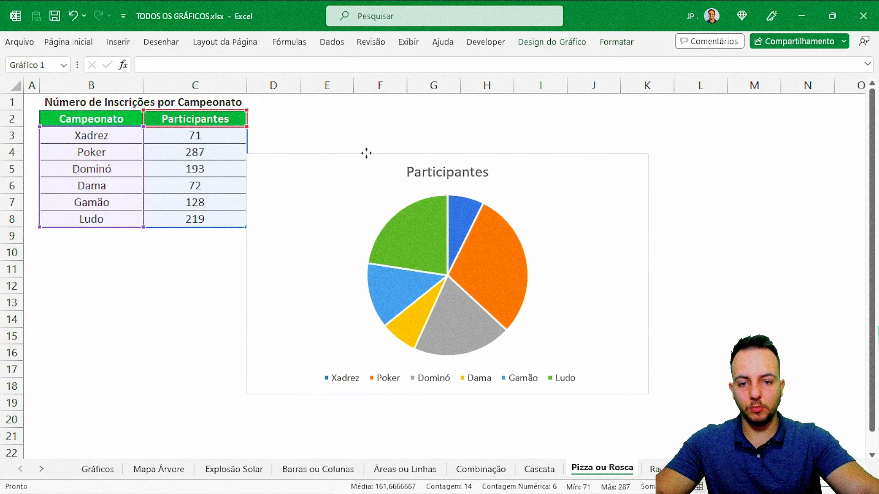
click(363, 99)
Delete the pie chart's title and resize the chart to be narrower and slightly taller
click(452, 115)
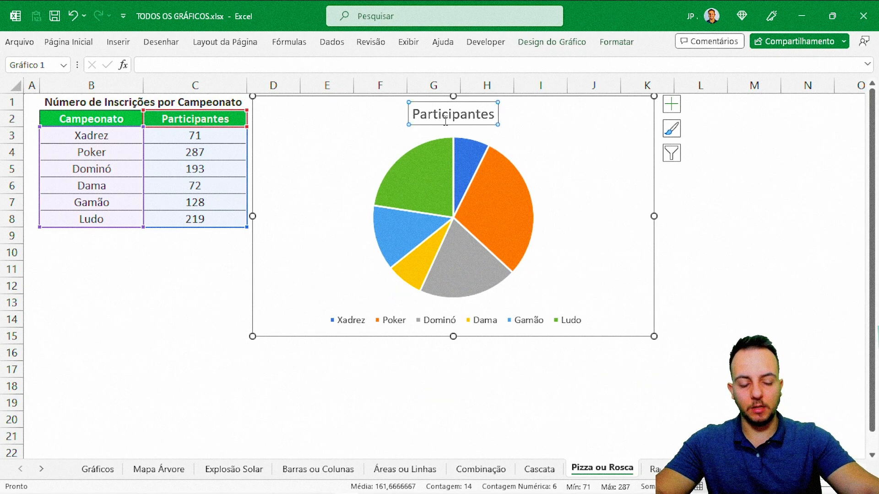
key(Delete)
drag(654, 337, 511, 360)
click(594, 302)
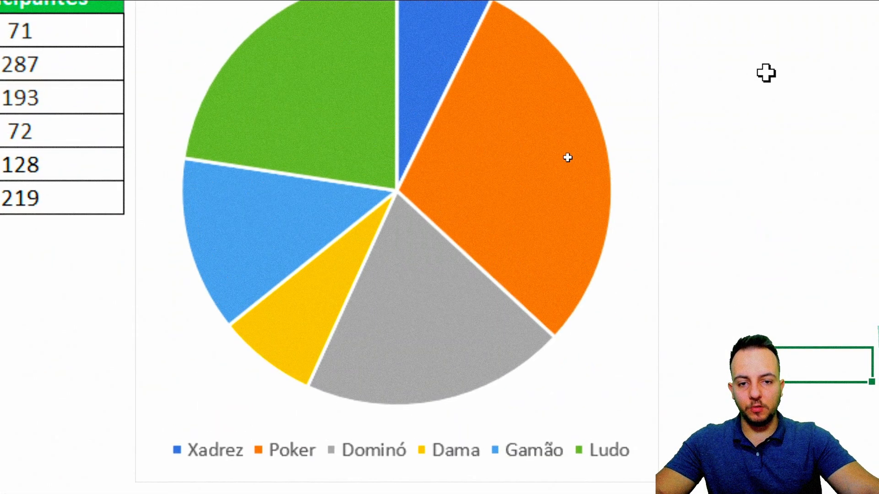
Mark the orange pie slice with a freehand circle and an arrow, and clear both marks
key(ctrl+2)
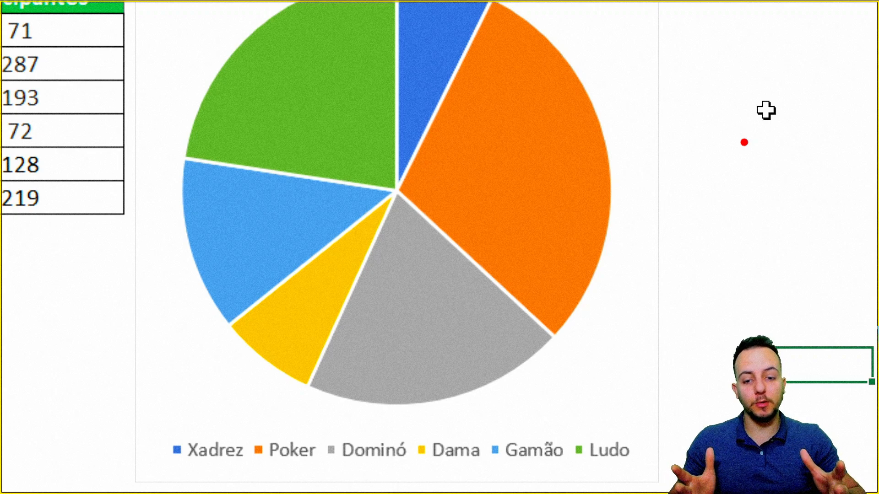
mouse_move(568, 33)
mouse_down()
mouse_move(516, 28)
mouse_move(609, 291)
mouse_move(586, 284)
mouse_move(673, 178)
mouse_up()
drag(707, 115, 759, 78)
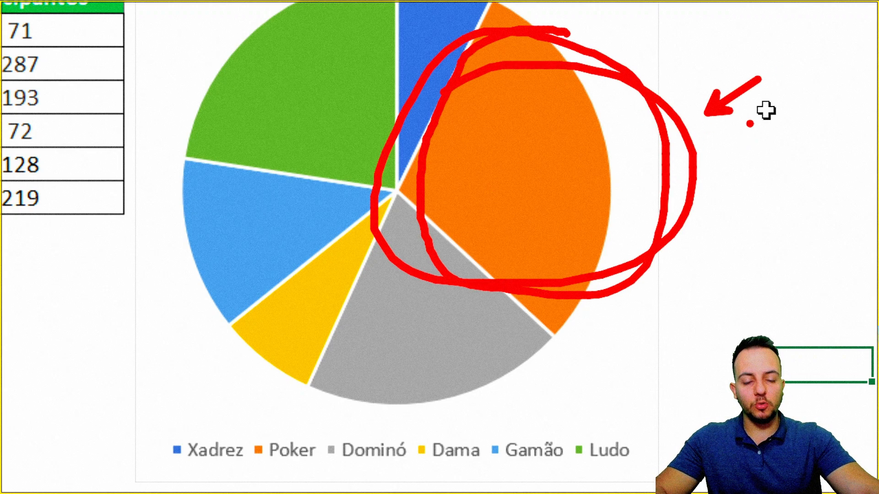
key(ctrl+z)
key(ctrl+z)
Frame the Poker legend entry with a red box and an arrow, and erase both marks
drag(240, 421, 330, 473)
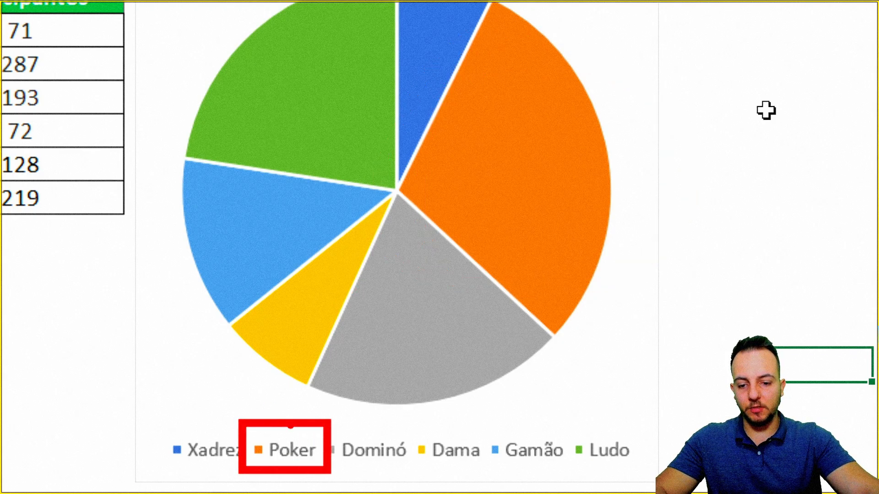
drag(251, 406, 217, 362)
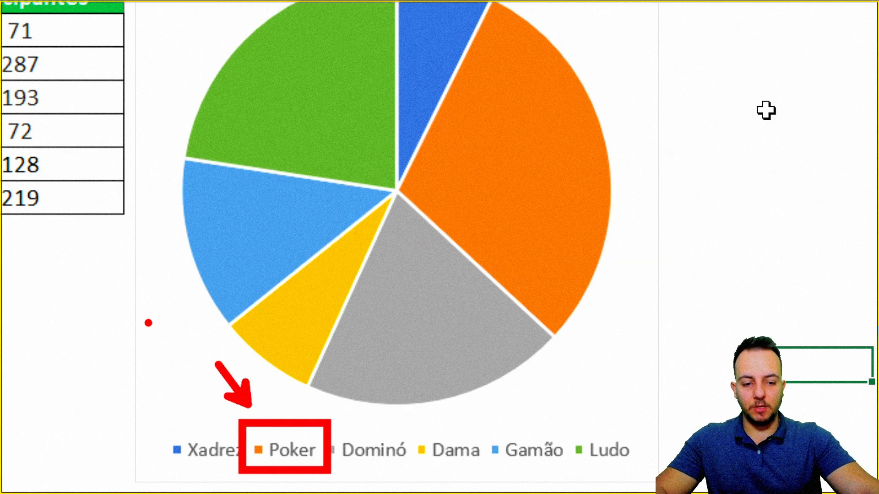
key(ctrl+z)
key(ctrl+z)
Box the Ludo legend entry with an arrow and circle the green slice, clearing all the marks at the end
drag(577, 427, 643, 467)
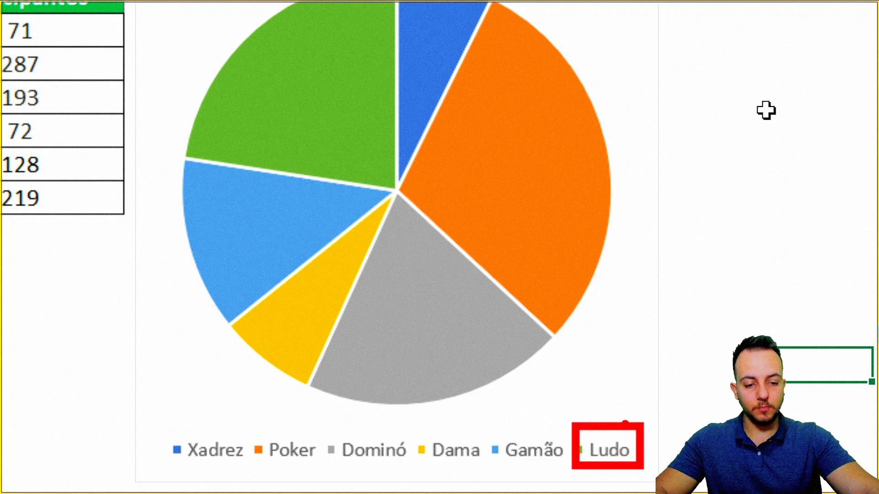
drag(624, 408, 676, 339)
mouse_move(341, 47)
mouse_down()
mouse_move(257, 54)
mouse_move(263, 75)
mouse_up()
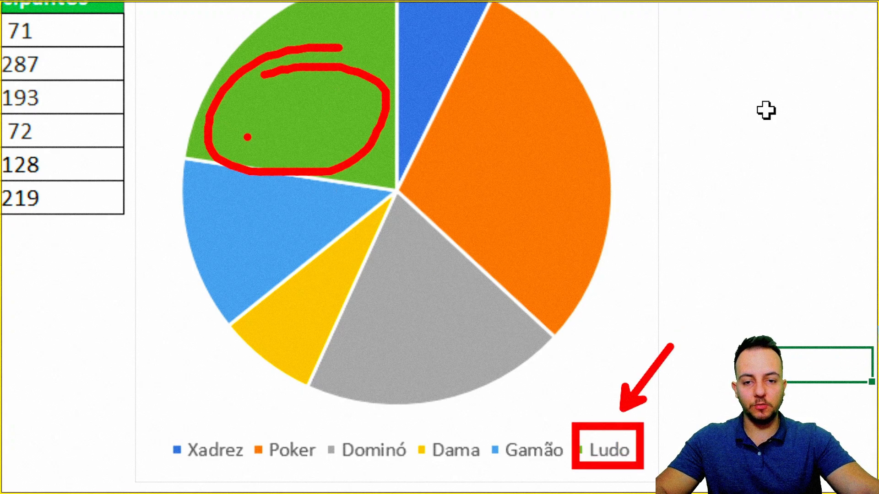
key(ctrl+z)
key(ctrl+z)
key(ctrl+z)
Circle the yellow pie slice and point out its Dama legend entry with on-screen marks
mouse_move(380, 201)
mouse_down()
mouse_move(188, 364)
mouse_move(272, 215)
mouse_up()
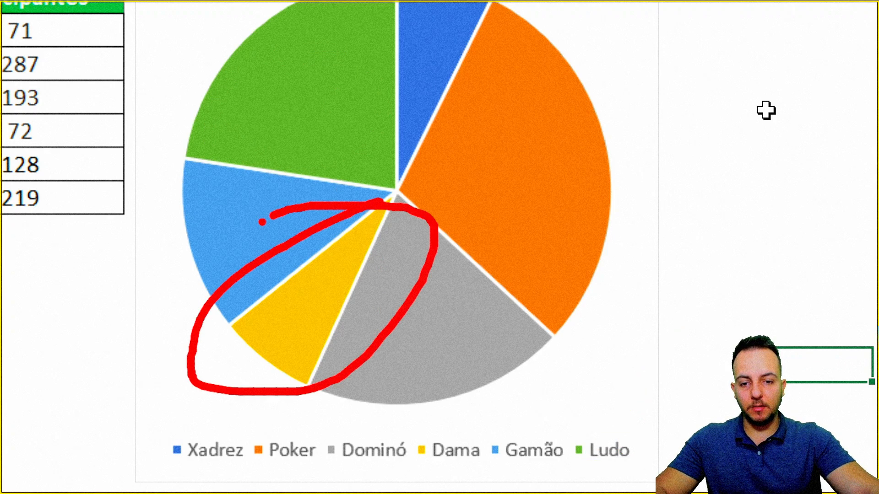
drag(403, 423, 402, 423)
drag(547, 386, 501, 419)
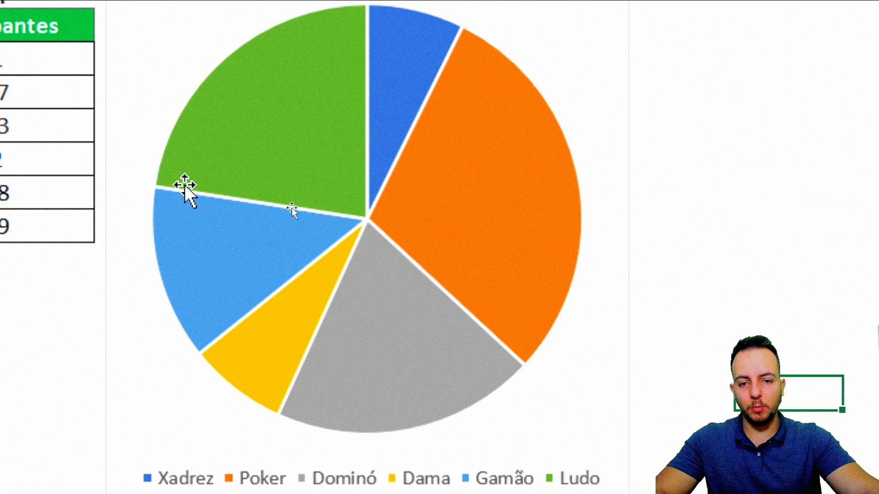
Add data labels at the center of the pie chart's slices
mouse_move(321, 293)
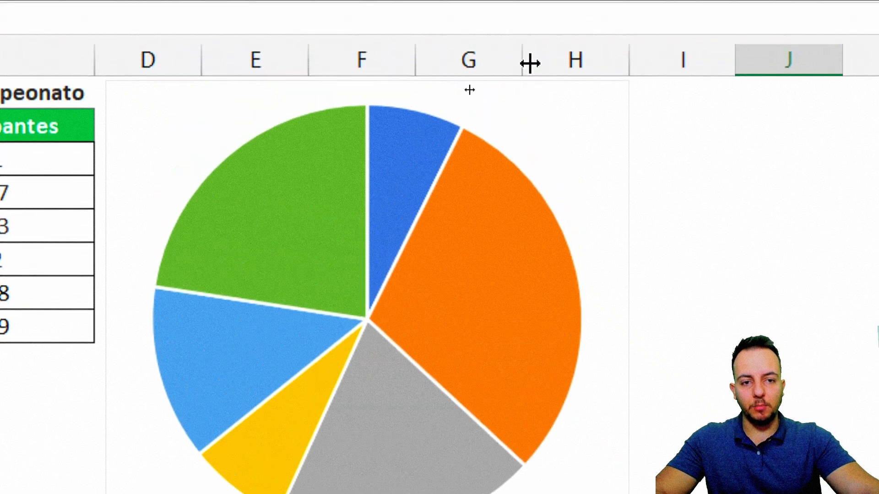
click(569, 114)
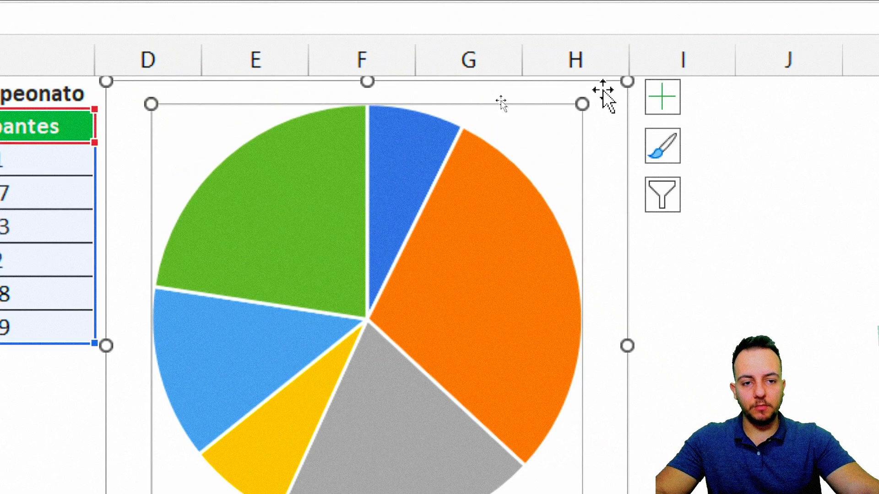
click(501, 101)
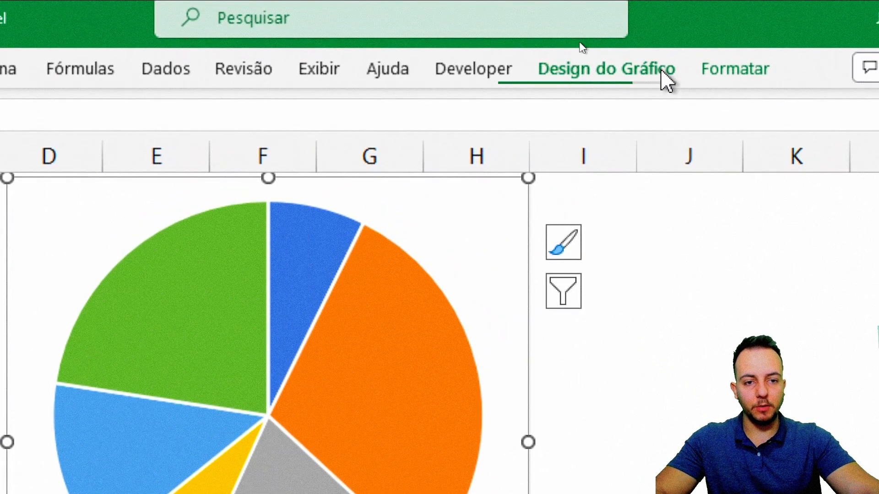
click(663, 76)
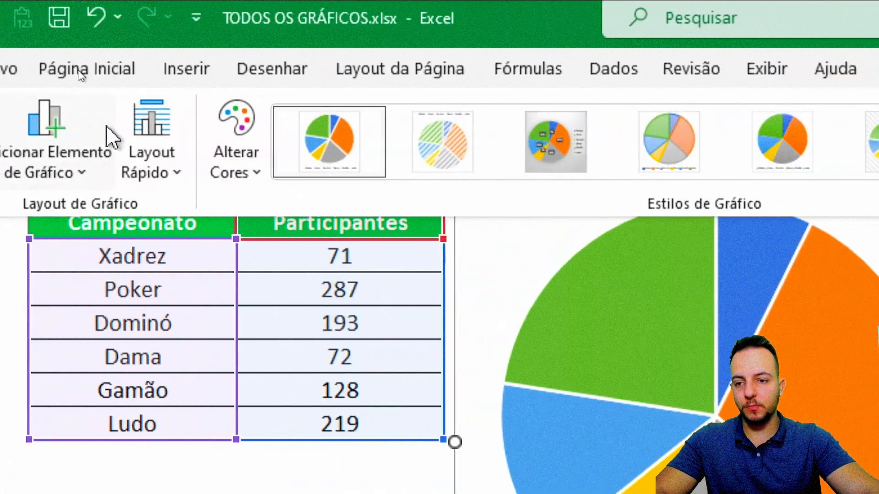
click(86, 153)
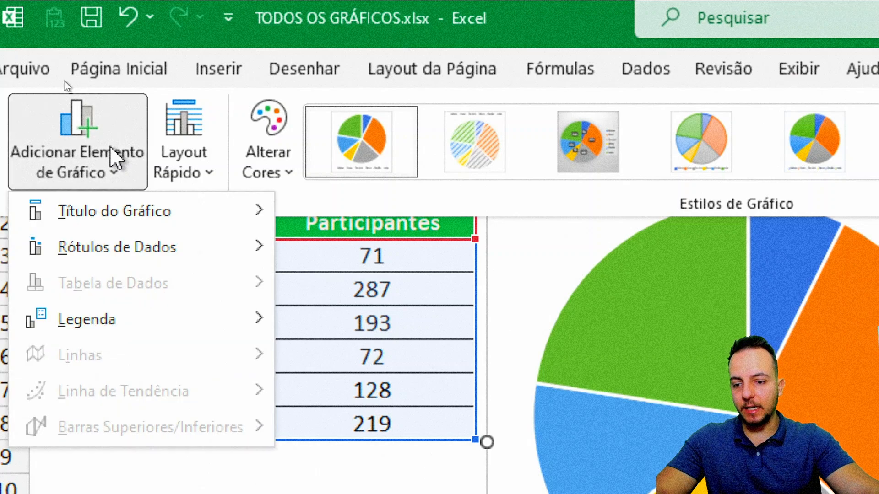
mouse_move(172, 261)
click(408, 343)
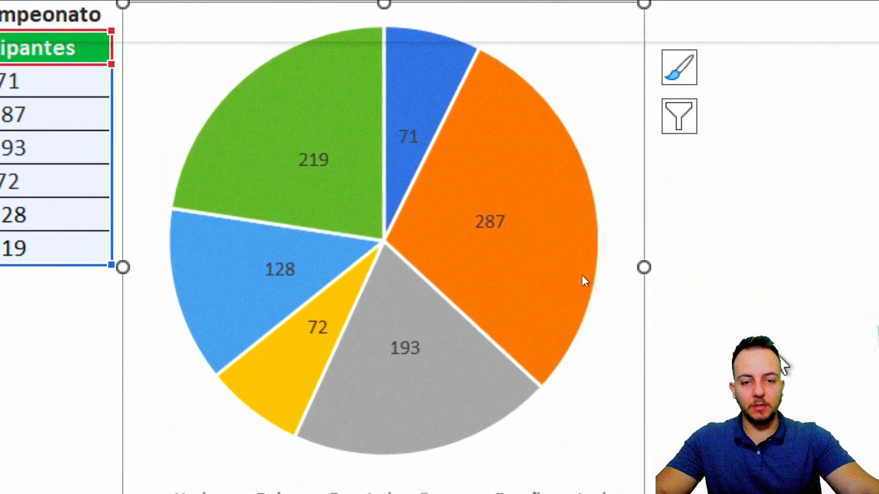
click(817, 371)
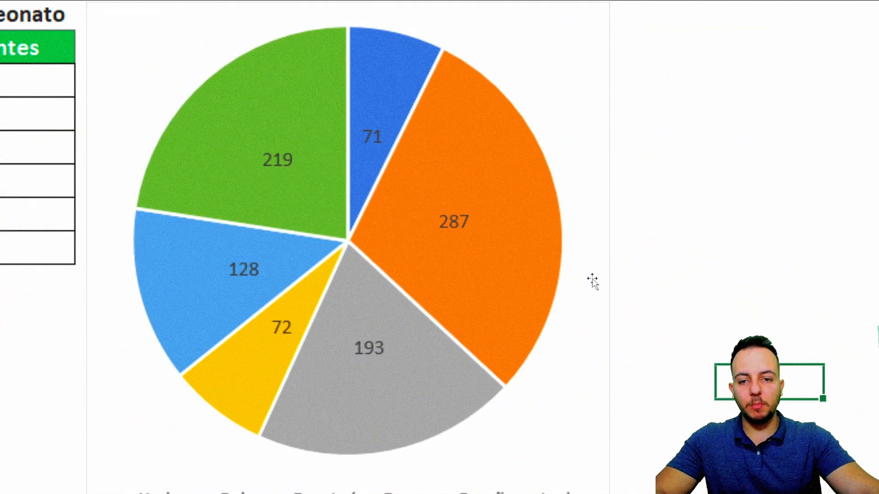
Set the pie's data labels to show only percentages, without leader lines, positioned at the outside end
mouse_move(330, 132)
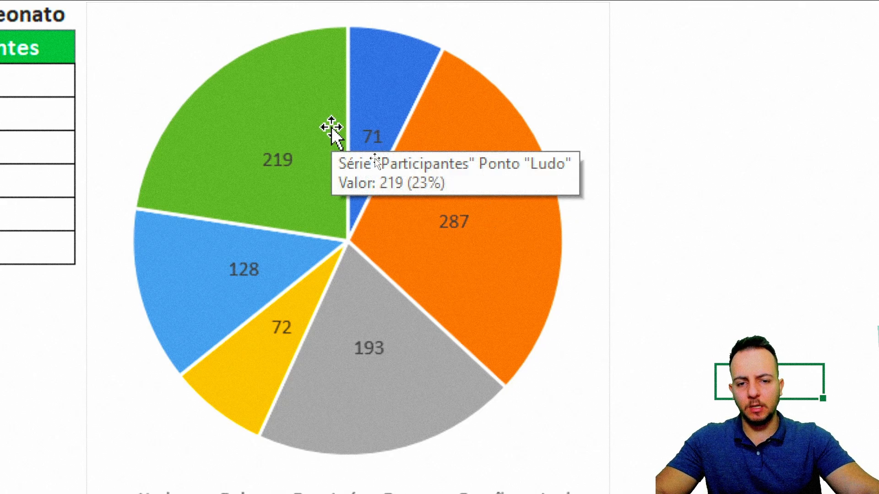
click(270, 168)
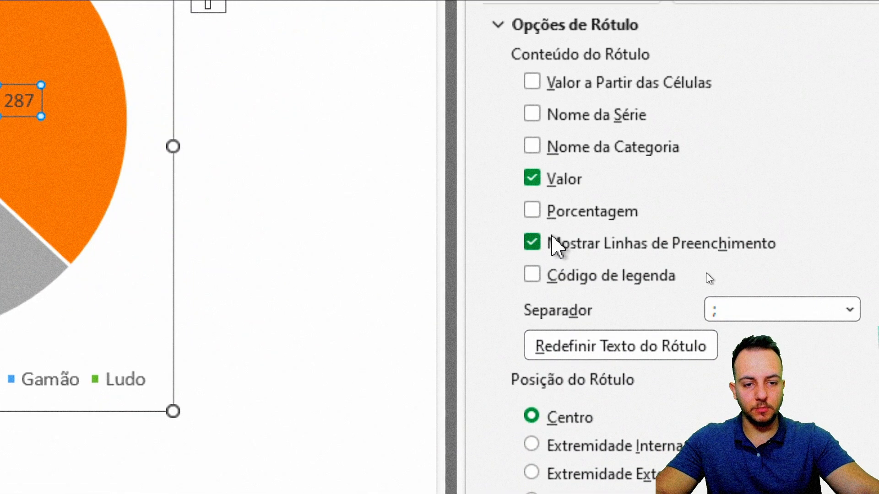
click(596, 214)
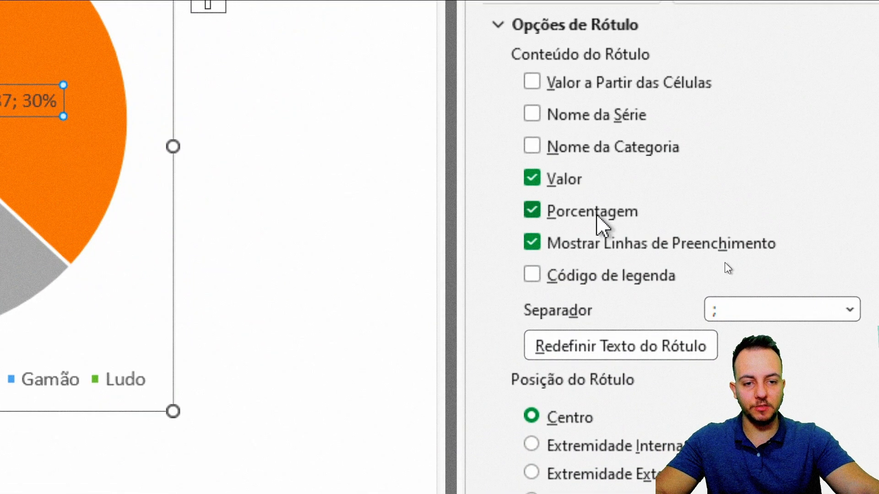
click(566, 181)
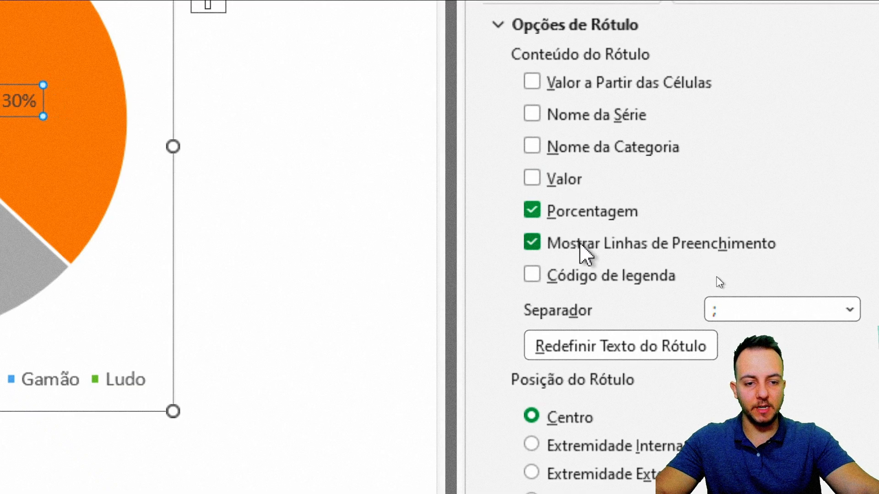
click(592, 246)
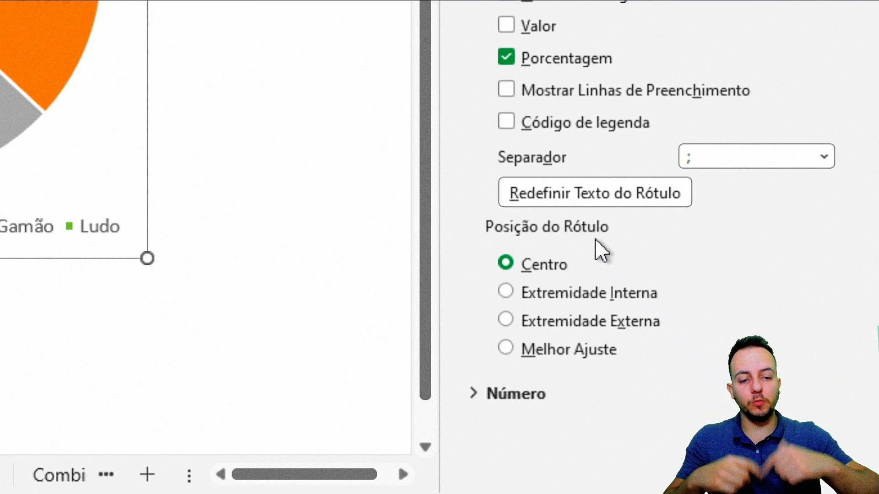
click(547, 329)
click(851, 103)
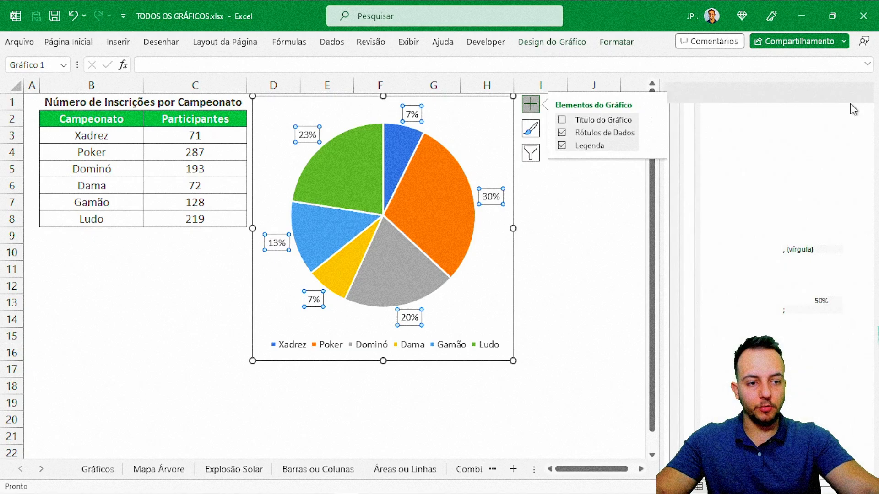
click(618, 267)
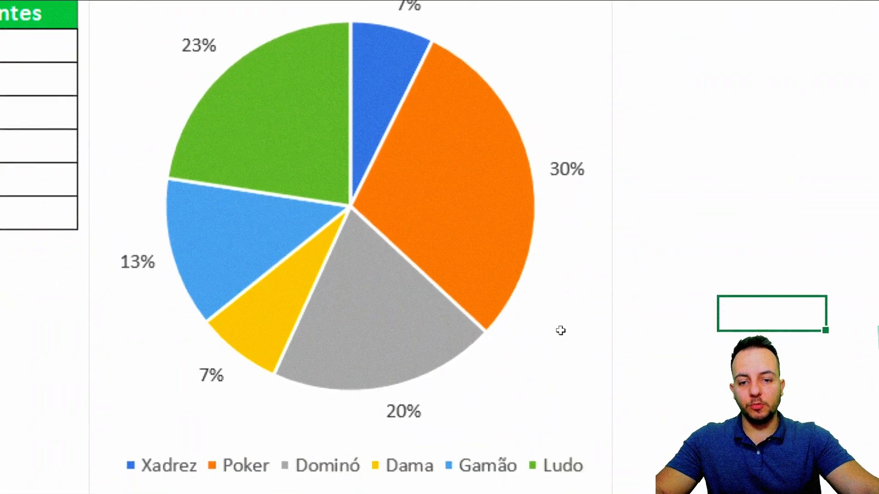
Trace the orange slice's edges and mark the 30% and 20% labels on screen, clearing the annotations at the end
mouse_move(432, 75)
mouse_down()
mouse_move(501, 330)
mouse_move(433, 53)
mouse_up()
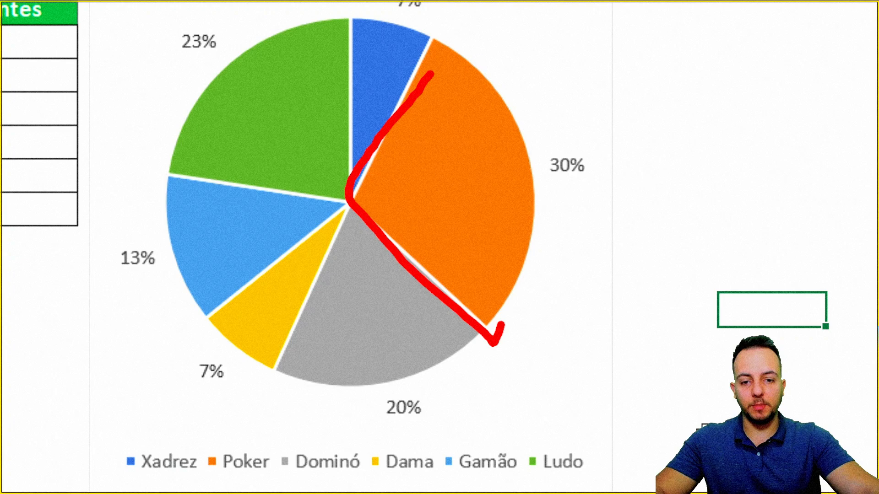
key(e)
drag(590, 123, 525, 126)
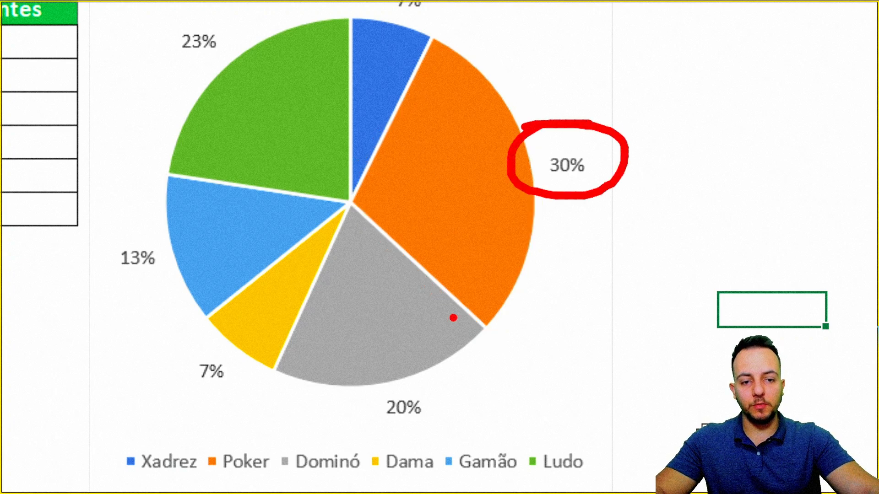
mouse_move(457, 389)
mouse_down()
mouse_move(444, 432)
mouse_move(331, 388)
mouse_up()
key(Escape)
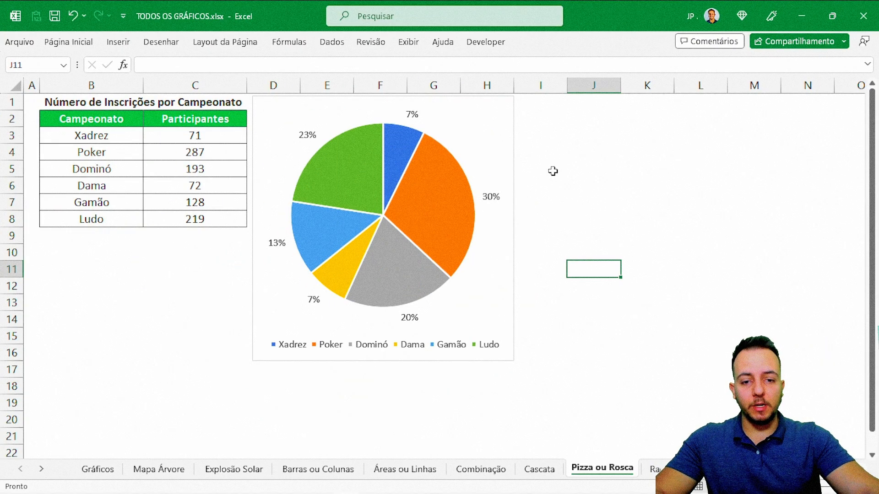
Duplicate the pie chart and place the copy directly beside the original, aligned near row 1
click(511, 161)
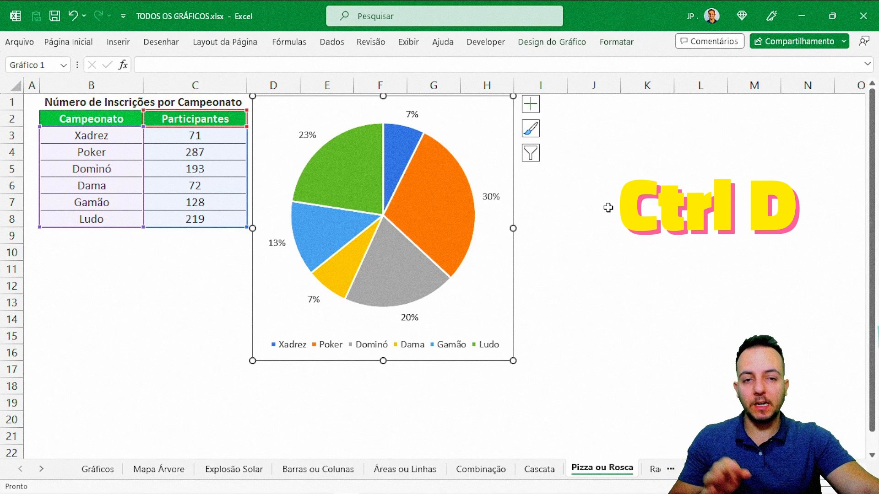
key(ctrl+d)
drag(522, 175, 773, 160)
Change the duplicated pie chart's type to doughnut (Rosca)
right_click(774, 160)
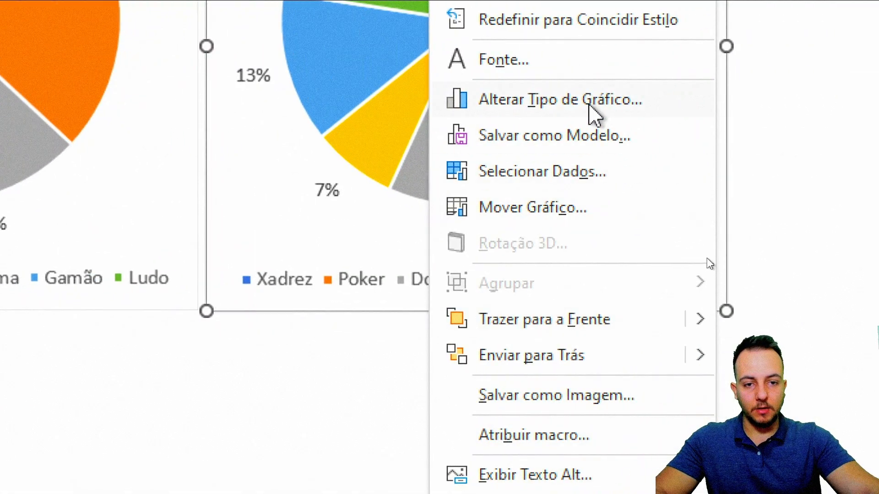
click(578, 112)
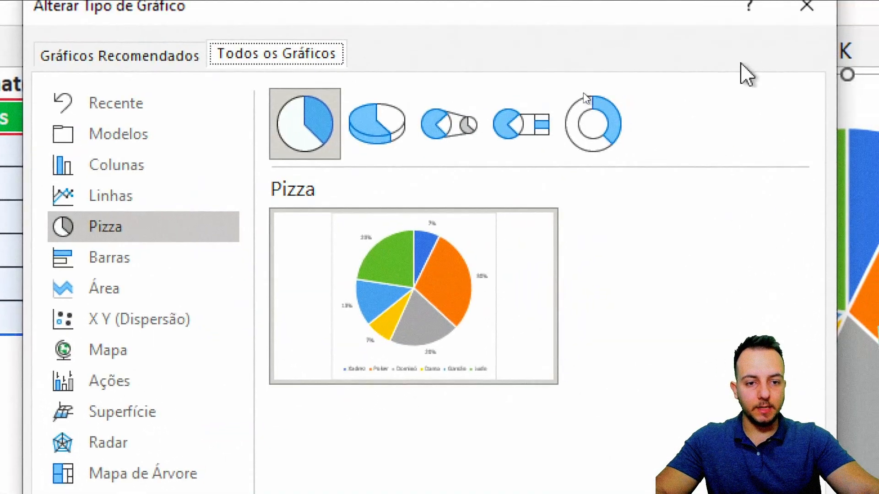
click(591, 127)
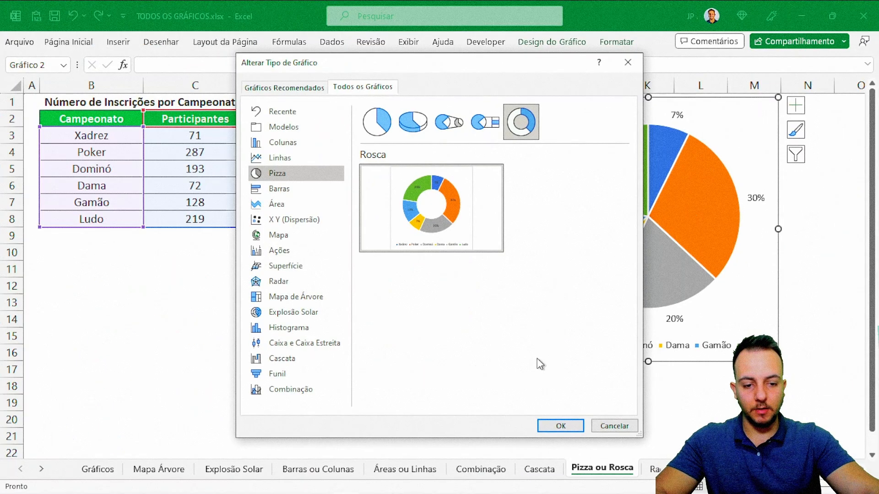
click(562, 425)
click(566, 396)
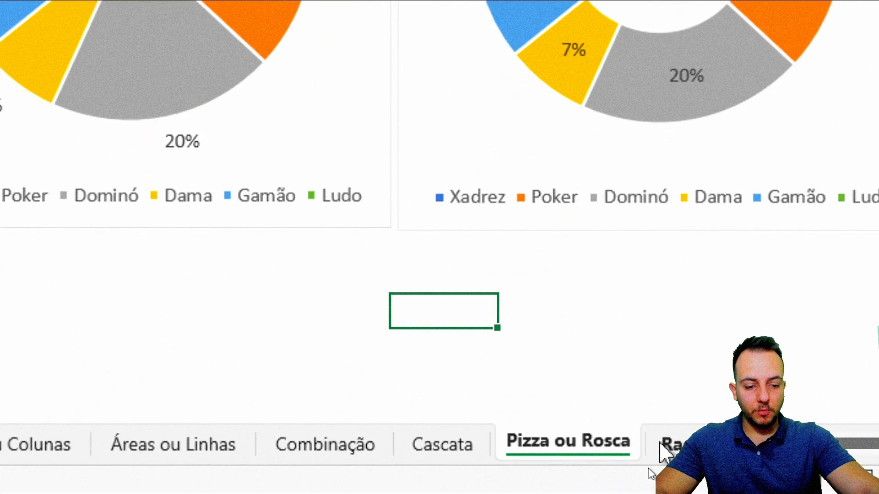
Open the candidate evaluation sheet and frame the Candidato column with a red box and an arrow
click(652, 468)
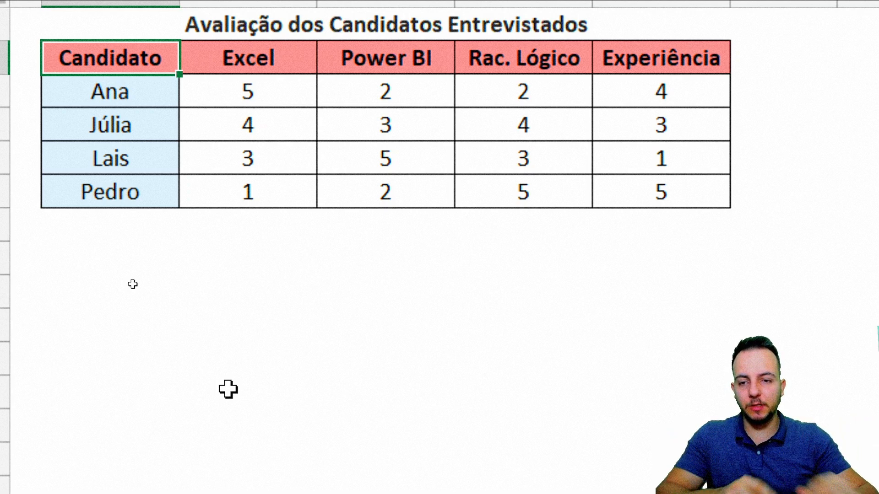
key(ctrl+2)
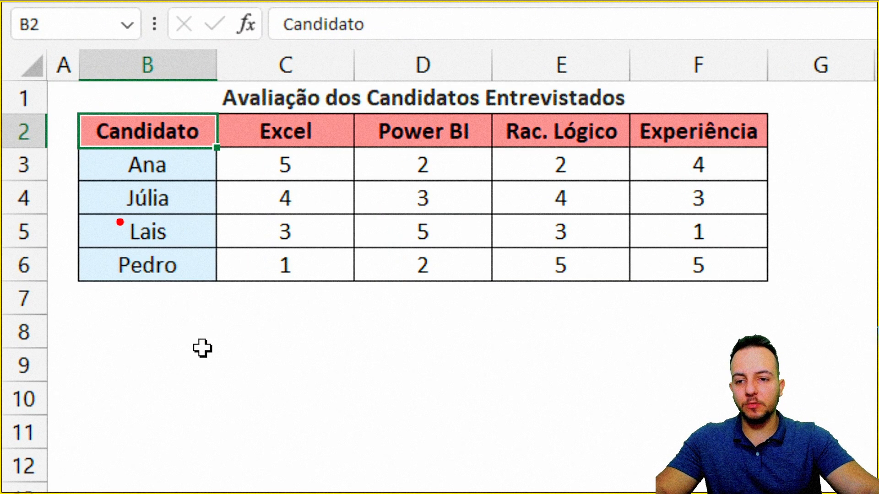
mouse_move(79, 93)
mouse_down()
mouse_move(108, 118)
mouse_move(209, 302)
mouse_up()
drag(271, 388, 215, 321)
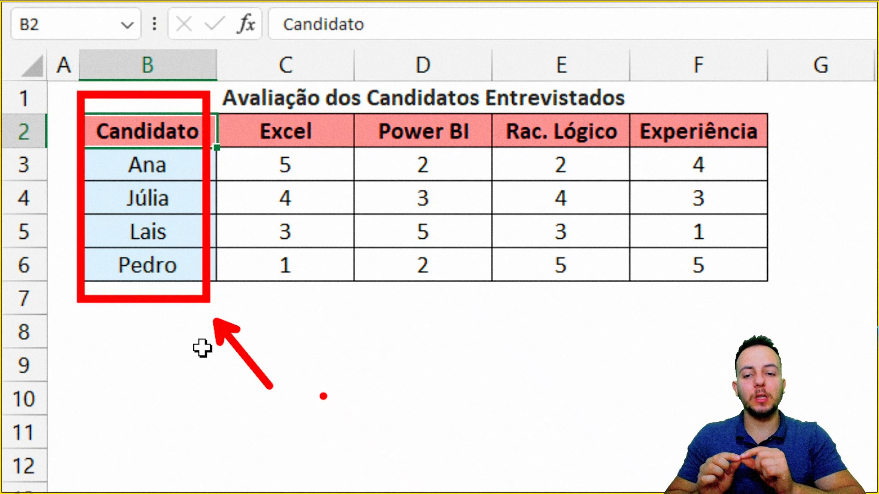
Clear the marks on the Candidato column and box the headers from Excel to Experiência in C2:F2
key(ctrl+z)
key(ctrl+z)
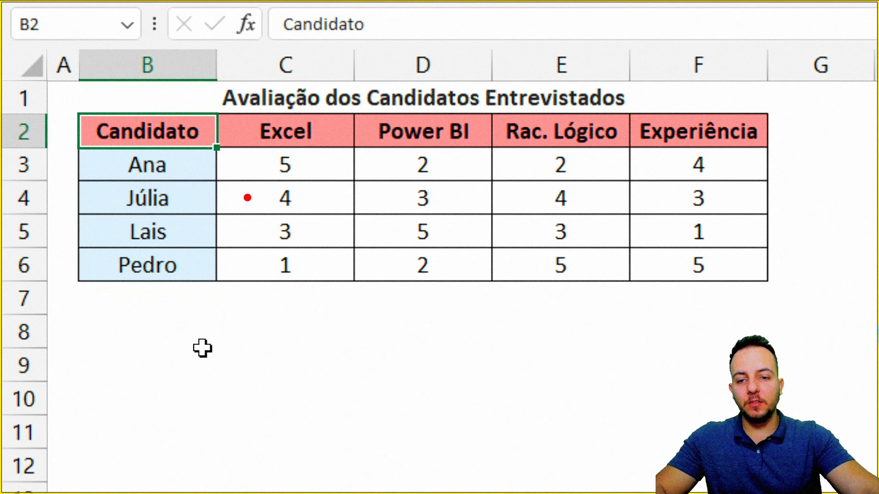
mouse_move(232, 102)
mouse_down()
mouse_move(691, 153)
mouse_move(773, 154)
mouse_up()
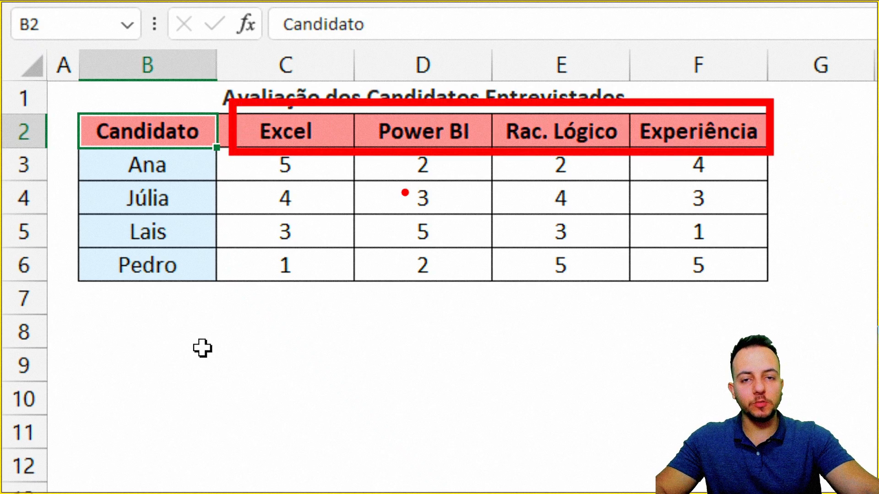
Clear the header box, mark the Candidato column with a red frame and arrow, and mark the headers Excel to Experiência likewise
key(ctrl+z)
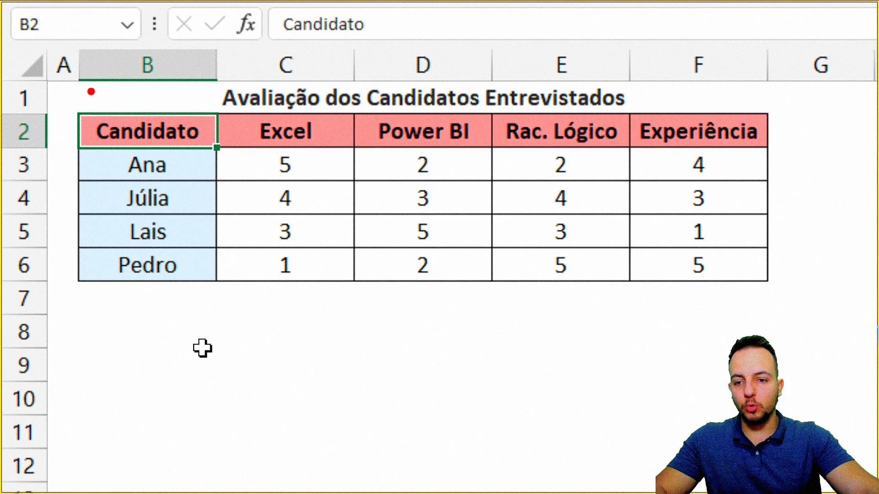
drag(91, 91, 205, 305)
drag(153, 337, 145, 449)
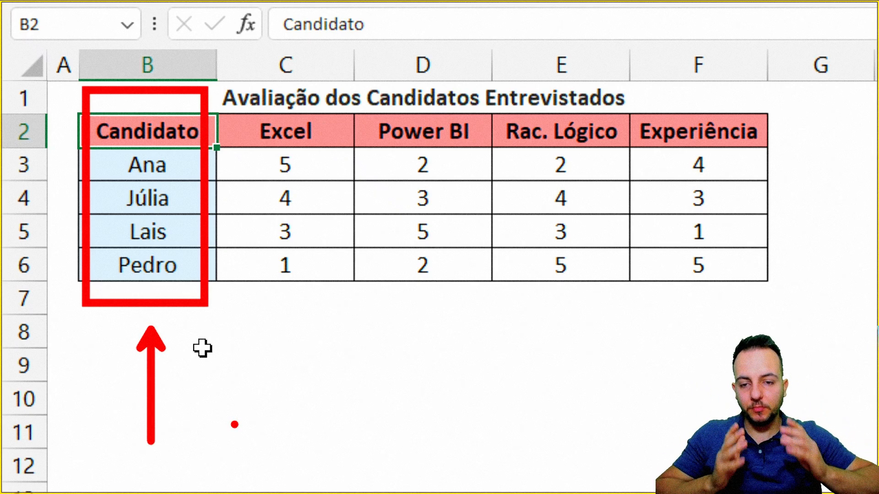
mouse_move(242, 110)
mouse_down()
mouse_move(780, 152)
mouse_move(834, 106)
mouse_up()
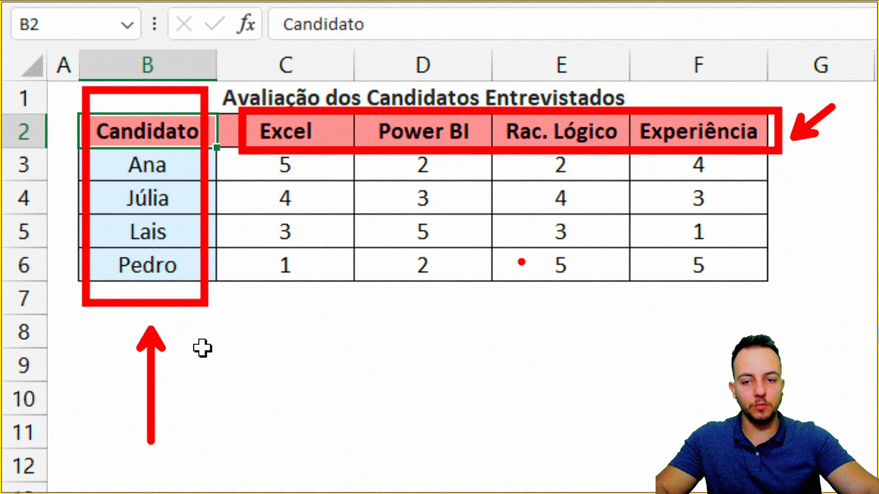
Clear the marks, box the first candidate in B3, and draw arrows to the Excel, Power BI, Rac. Lógico and Experiência columns
key(ctrl+z)
key(ctrl+z)
key(ctrl+z)
key(ctrl+z)
drag(119, 146, 190, 179)
mouse_move(323, 123)
mouse_down()
mouse_move(345, 147)
mouse_move(375, 219)
mouse_up()
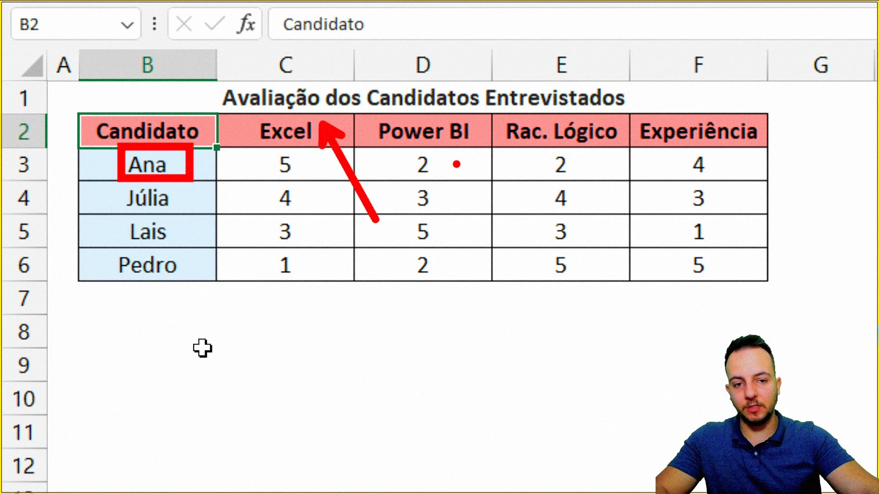
drag(469, 128, 526, 215)
drag(614, 128, 684, 229)
drag(771, 135, 853, 217)
Clear the arrows and box, briefly frame the second candidate in B4, and remove that frame as well
key(ctrl+z)
key(ctrl+z)
key(ctrl+z)
key(ctrl+z)
key(ctrl+z)
drag(115, 176, 193, 217)
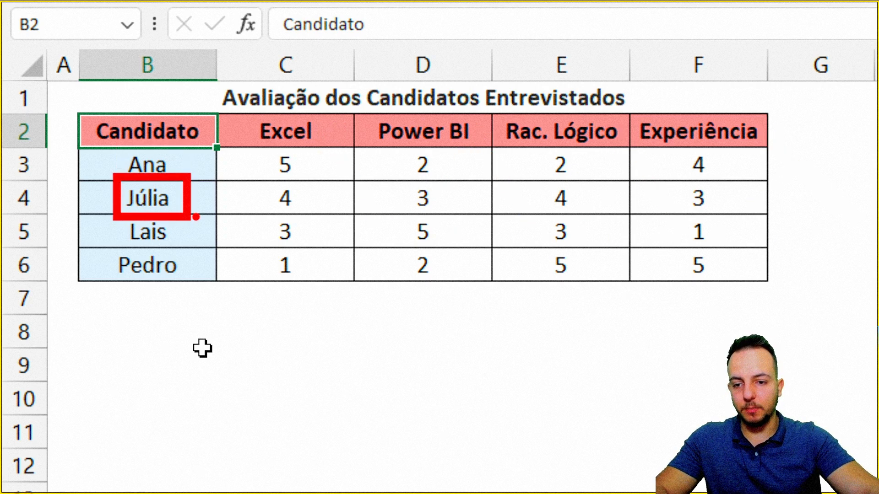
key(ctrl+z)
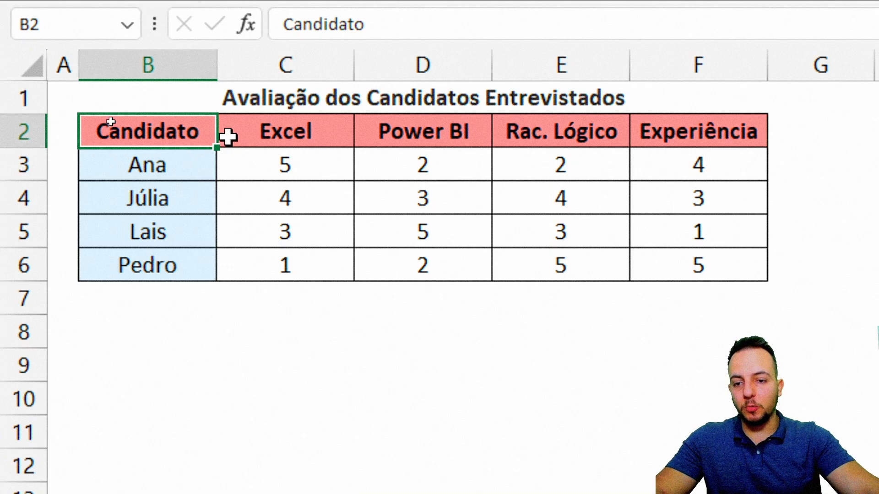
Select the candidate evaluation table B2:F6 and open the chart choices for waterfall, funnel, stock, surface and radar
drag(190, 135, 731, 265)
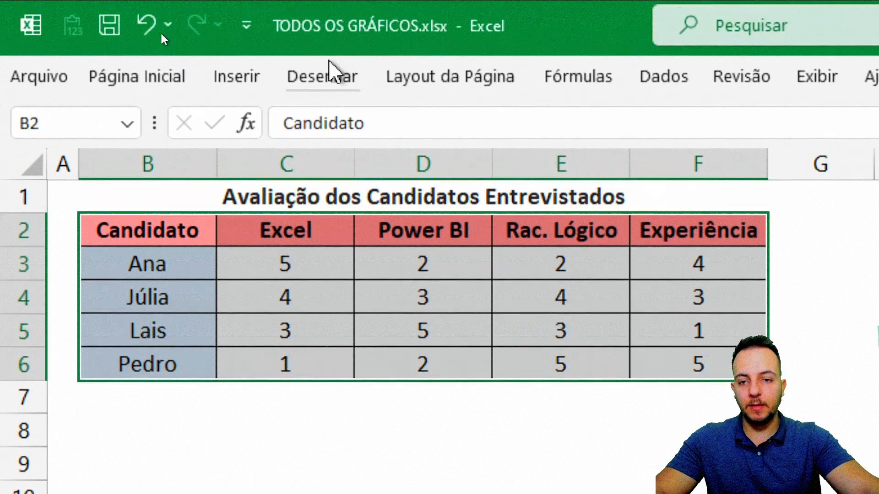
click(250, 87)
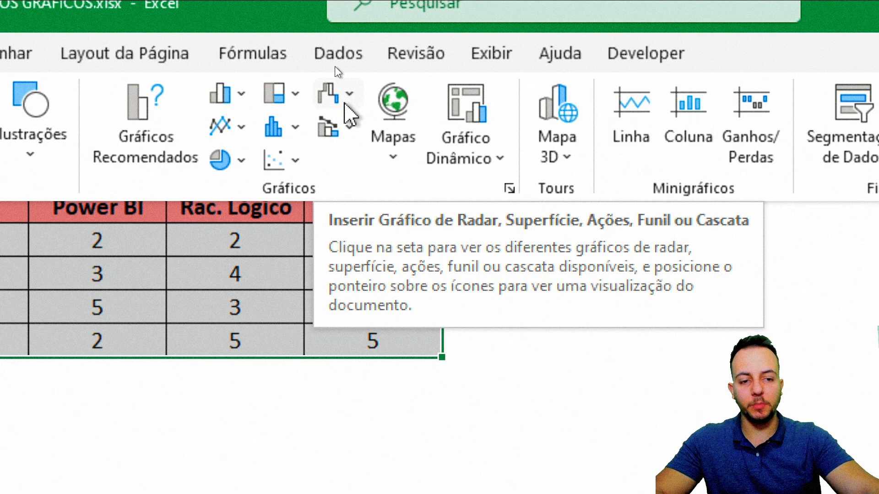
click(346, 104)
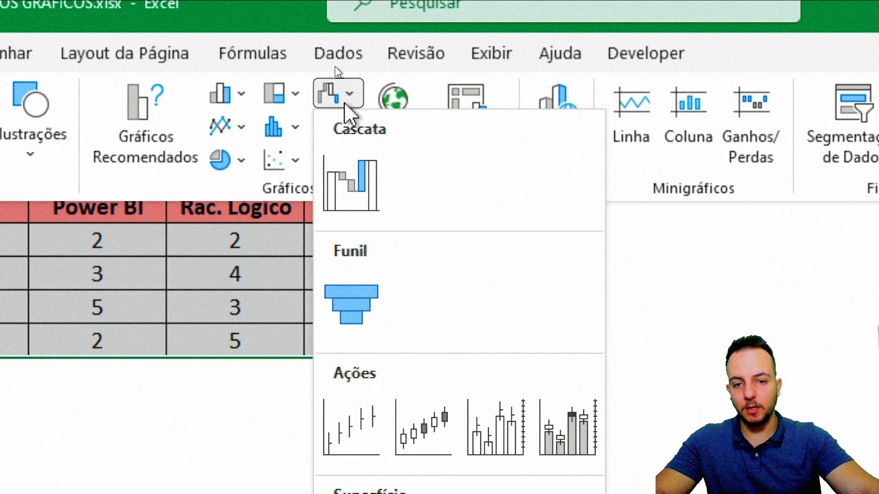
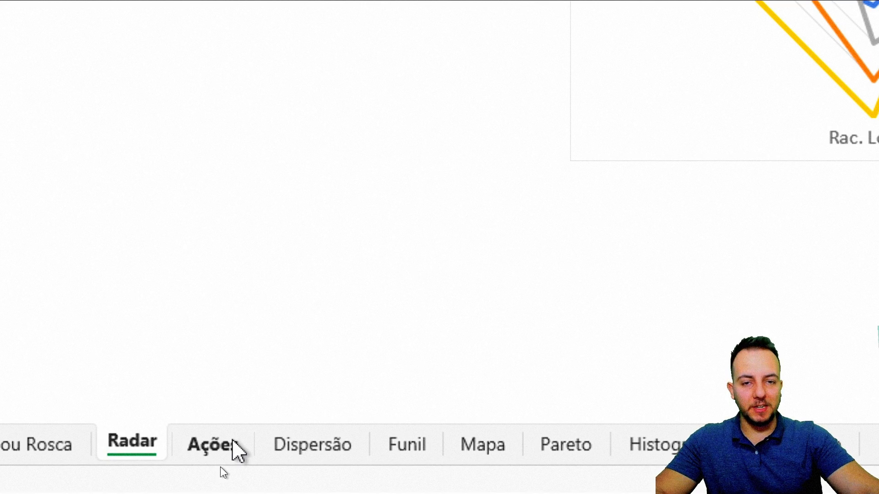
Open the Ações sheet and go through the stock history's ABERTURA, ALTA, BAIXA and FECHAMENTO columns one by one
click(229, 448)
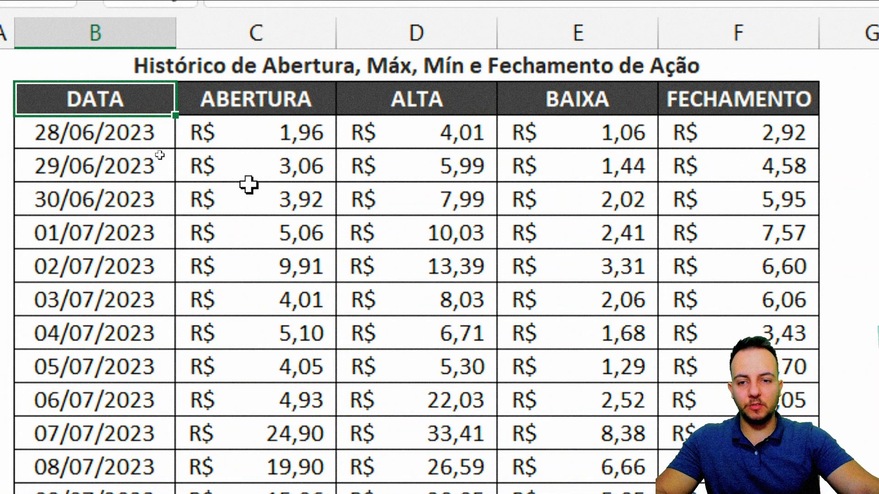
click(312, 35)
click(398, 41)
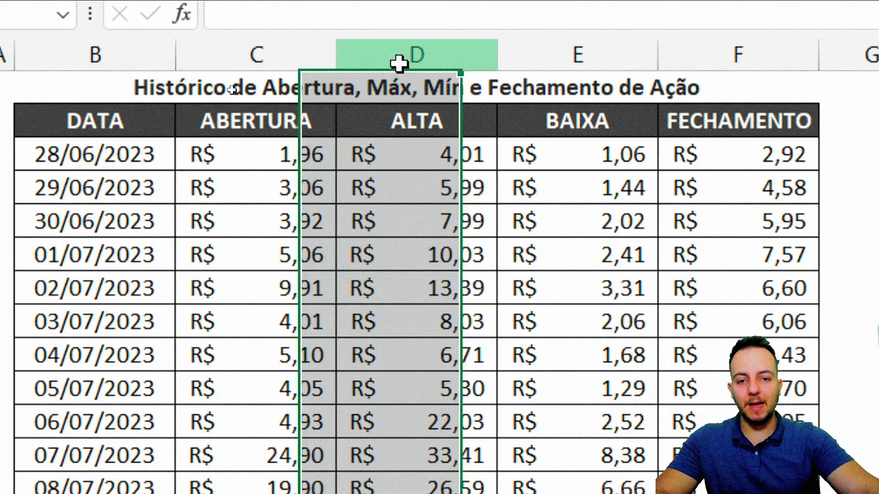
click(532, 55)
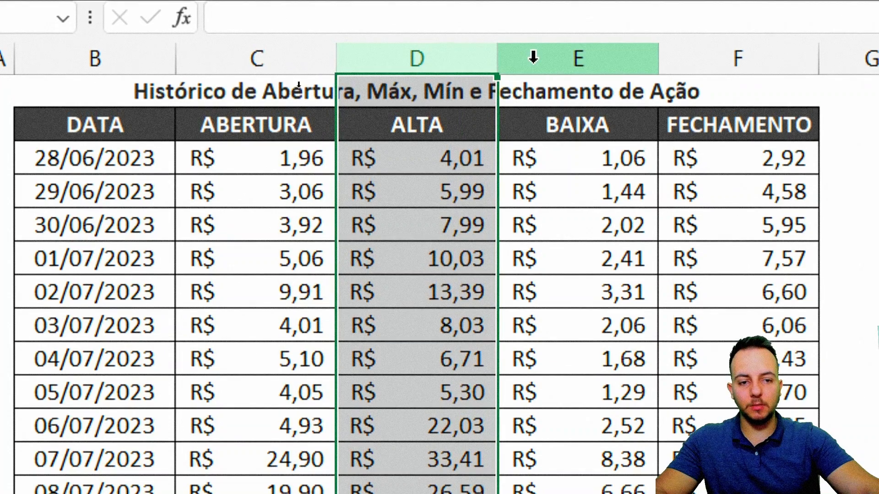
click(730, 55)
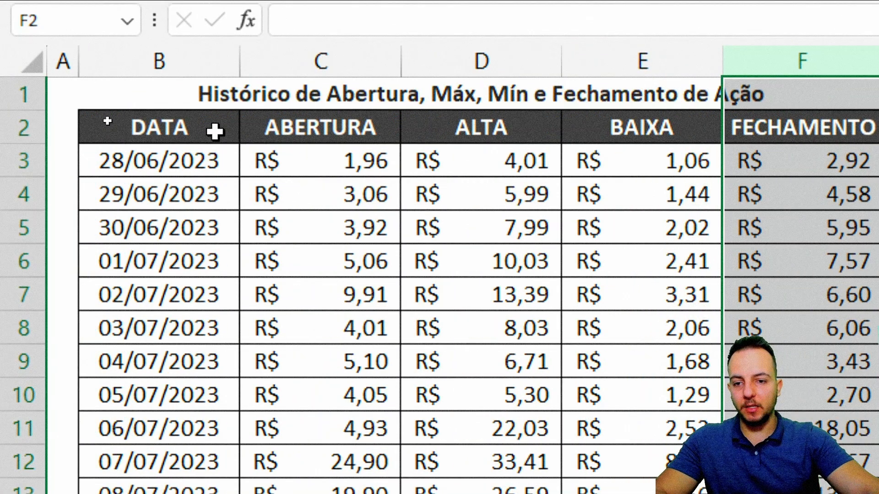
Select the stock history table B2:F21 and insert an Abertura-Alta-Baixa-Fechamento stock chart from it
drag(212, 128, 186, 389)
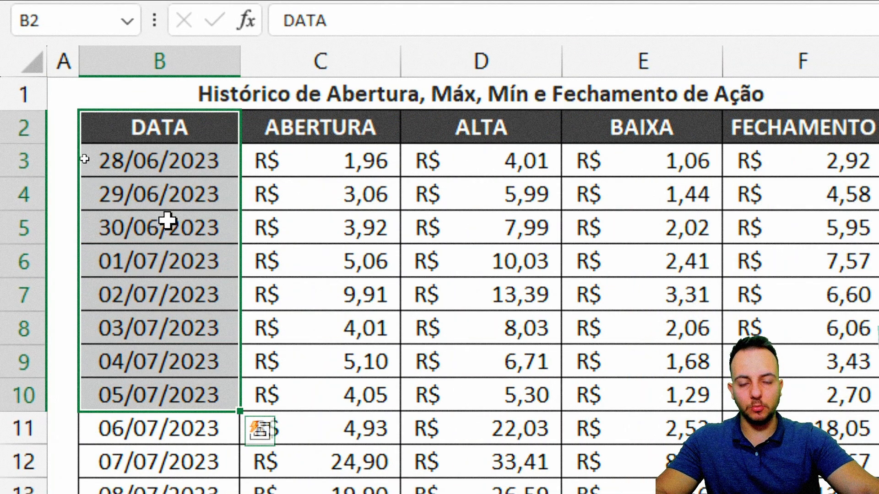
drag(192, 133, 474, 273)
drag(237, 192, 371, 417)
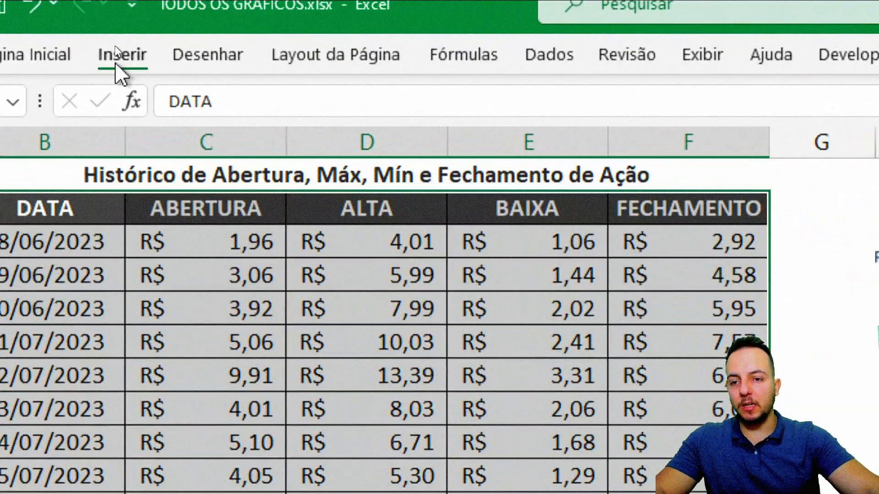
click(118, 42)
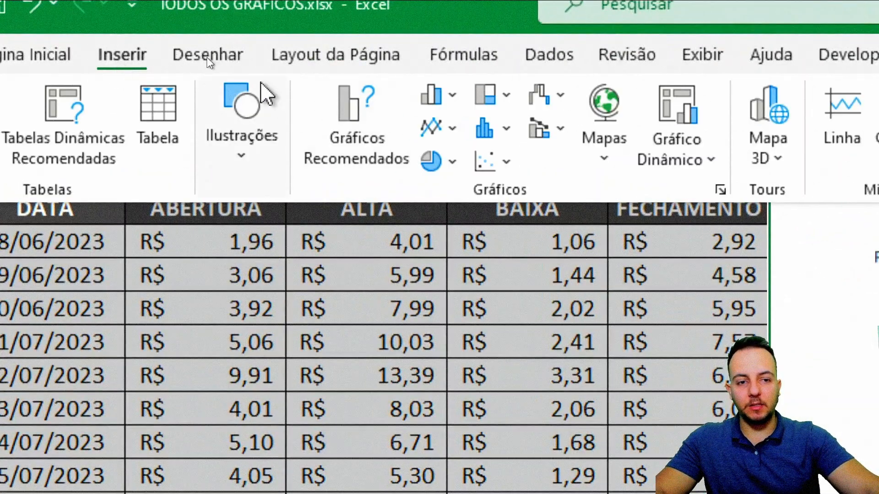
click(550, 98)
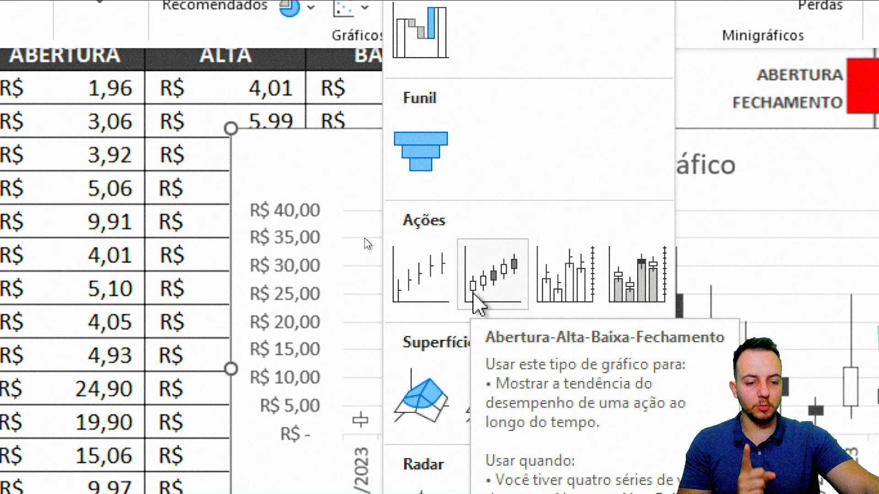
click(474, 295)
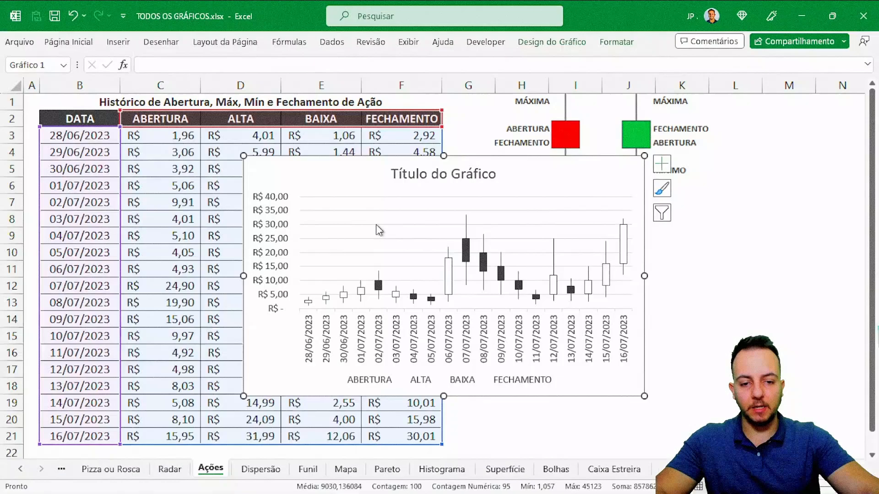
Move the stock chart slightly to the left over the table and delete its title
click(694, 372)
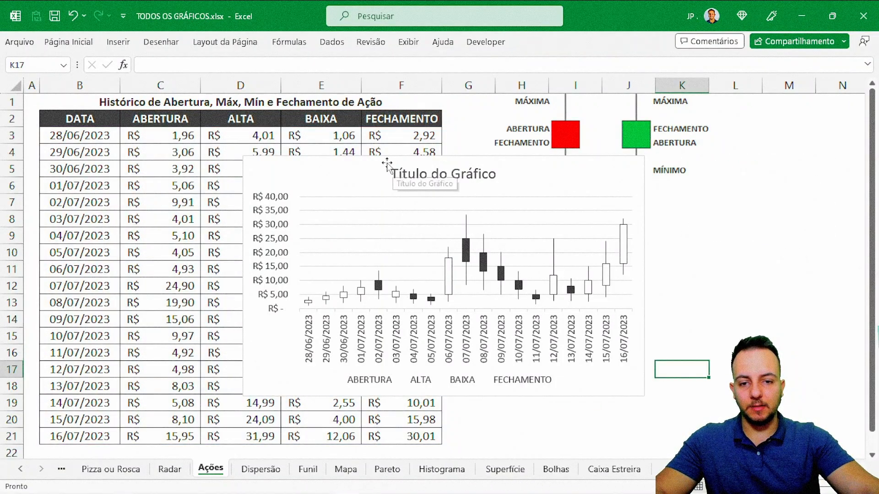
drag(382, 162, 333, 168)
click(355, 178)
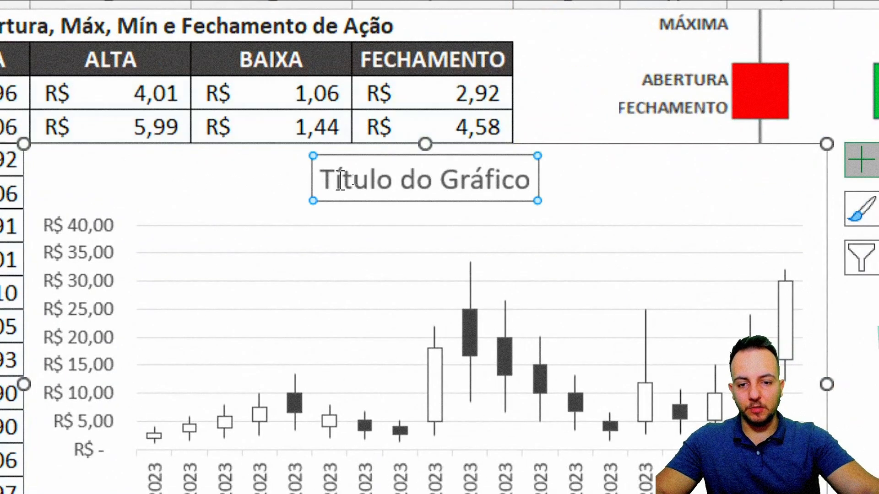
key(Delete)
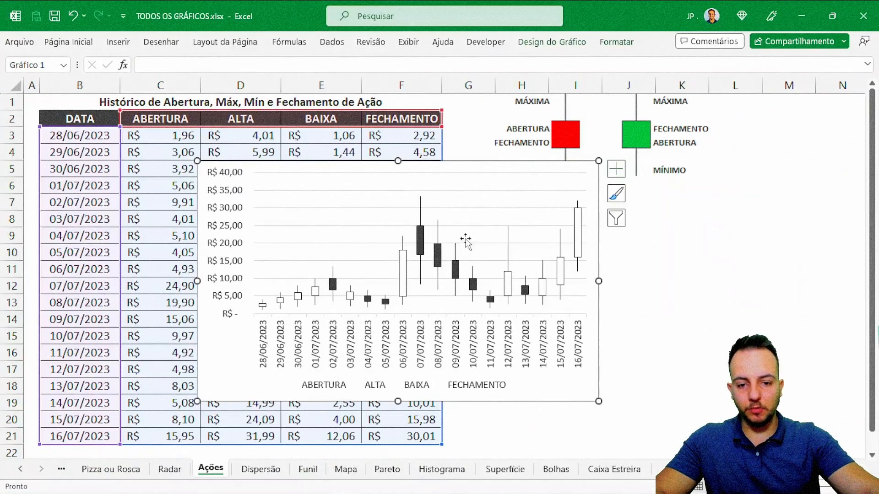
Widen the stock chart by about four columns and move it so it spans columns C to L from just above row 6
drag(600, 281, 818, 282)
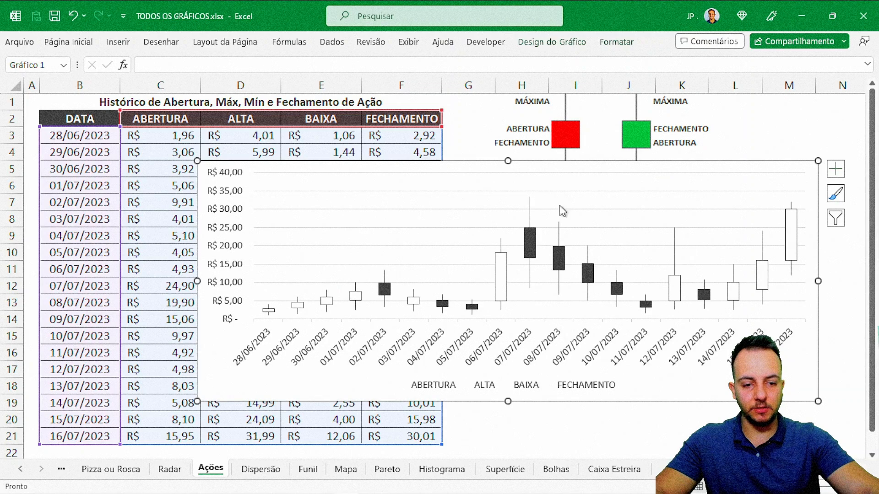
drag(467, 162, 390, 174)
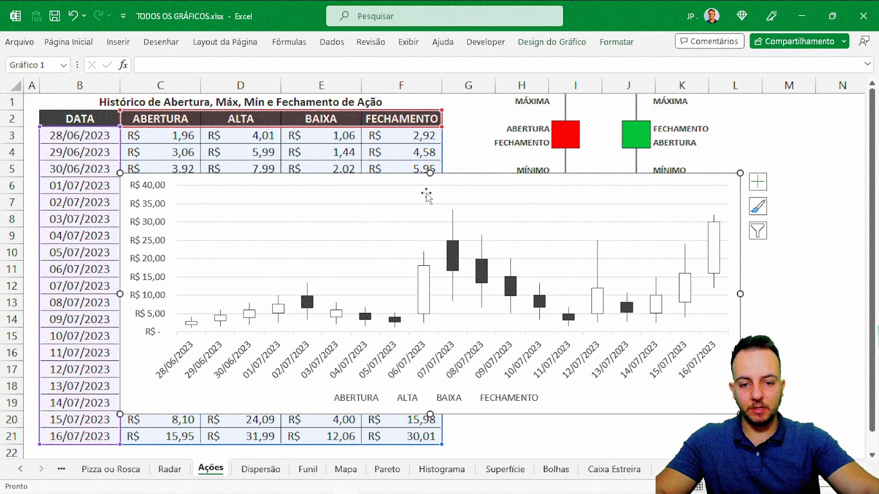
click(792, 304)
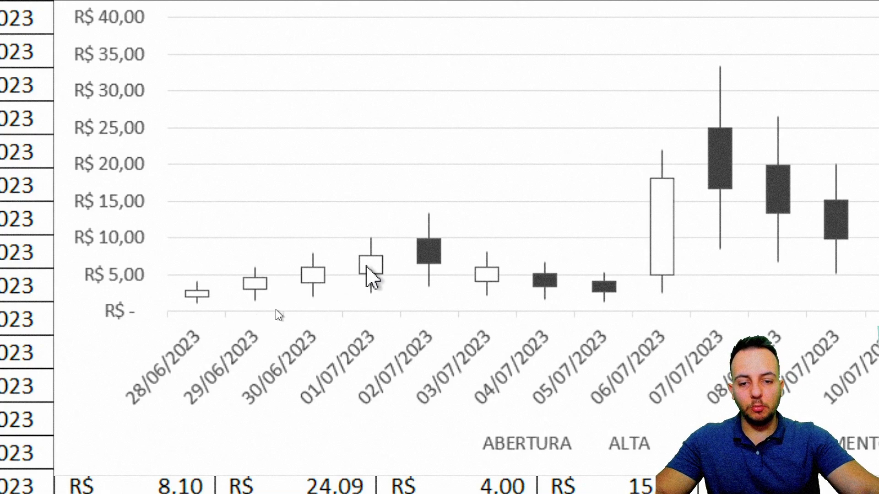
Mark the rising candles with an arrow, circle the 02/07/2023 candle, draw an arrow along the falling candles, and clear the marks
click(389, 177)
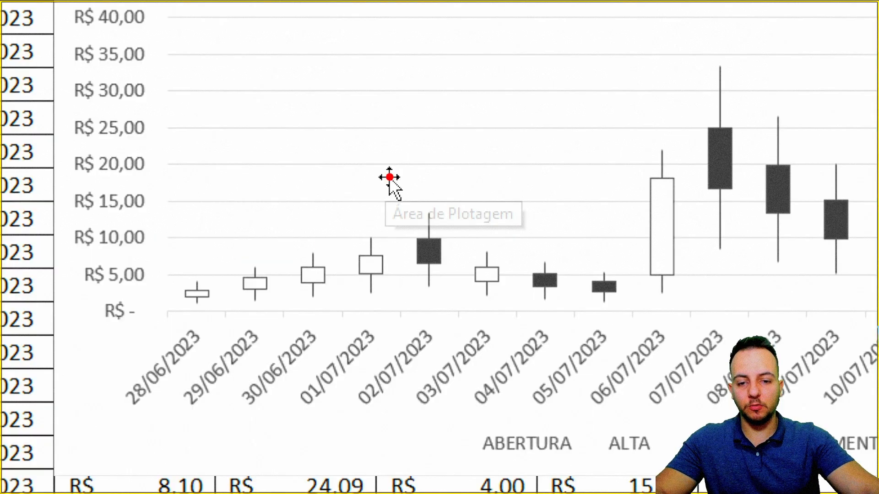
drag(357, 233, 158, 277)
mouse_move(443, 229)
mouse_down()
mouse_move(403, 280)
mouse_move(408, 221)
mouse_up()
drag(477, 236, 549, 191)
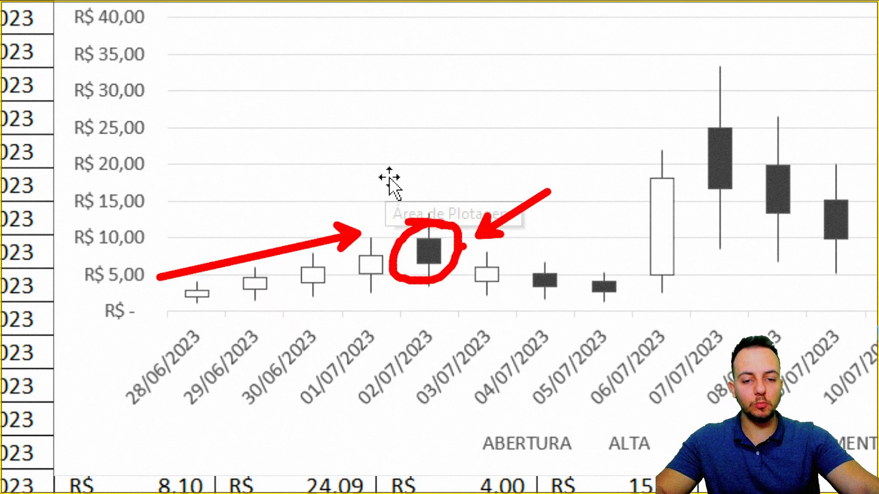
drag(605, 276, 519, 242)
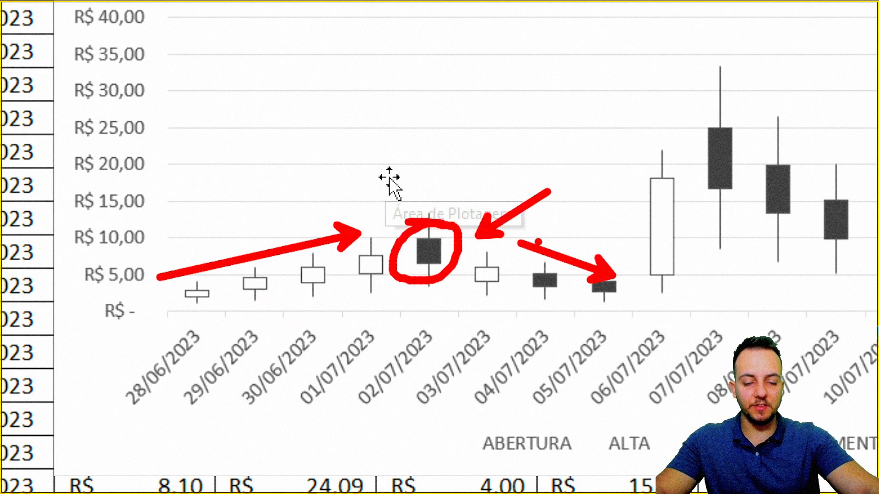
key(Escape)
Give the chart's up bars a gradient fill using the green preset Gradiente Médio - Ênfase 6
click(360, 262)
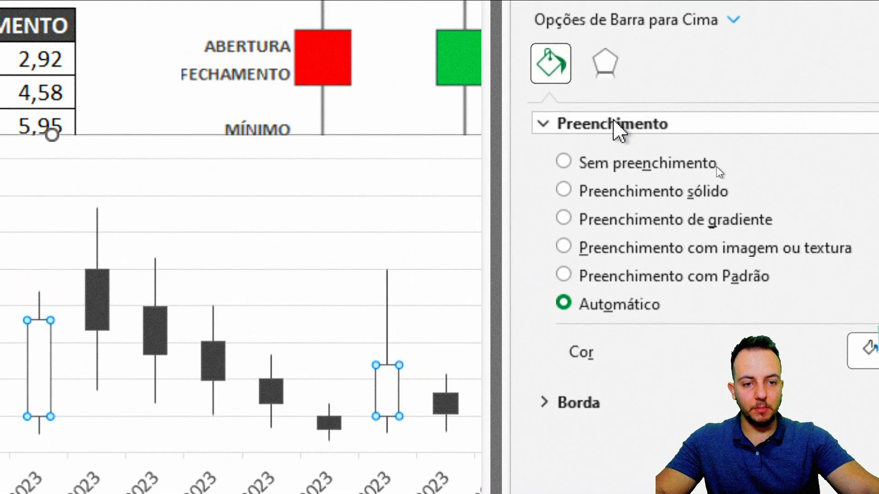
click(682, 192)
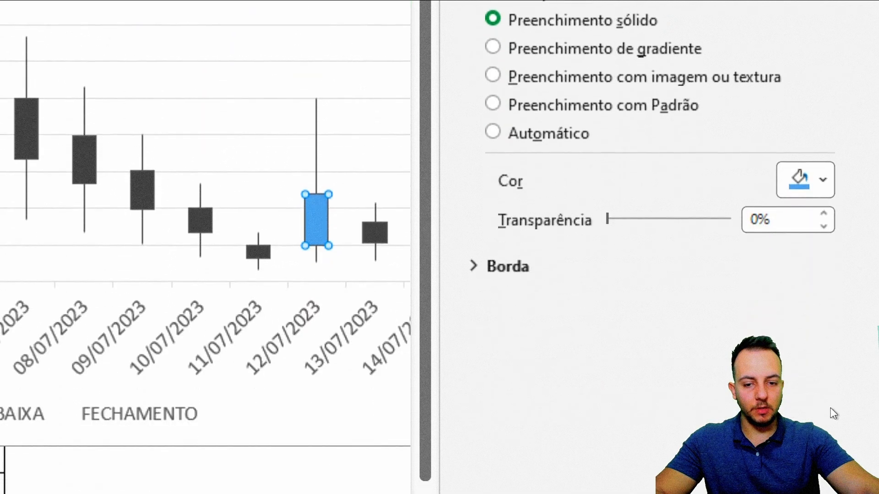
click(821, 189)
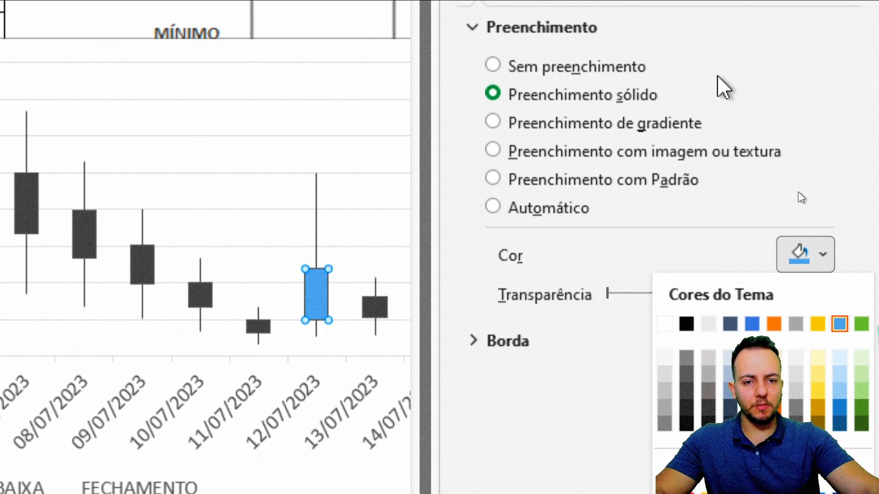
click(608, 127)
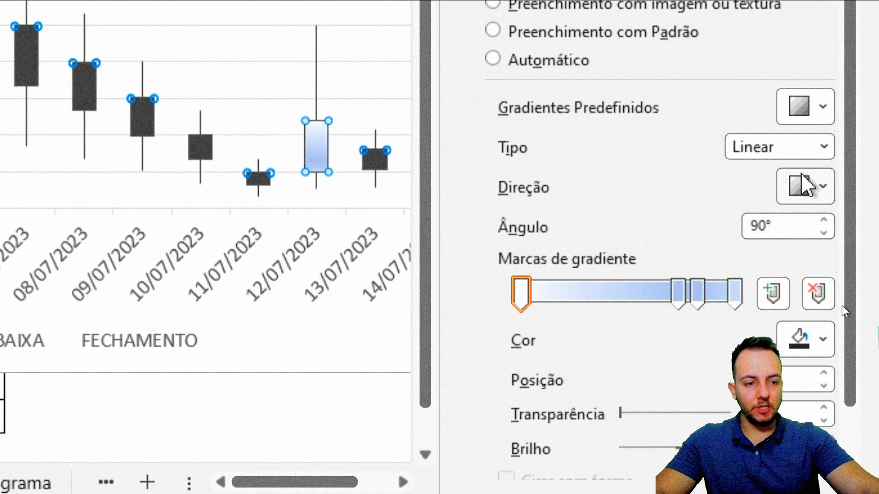
click(823, 106)
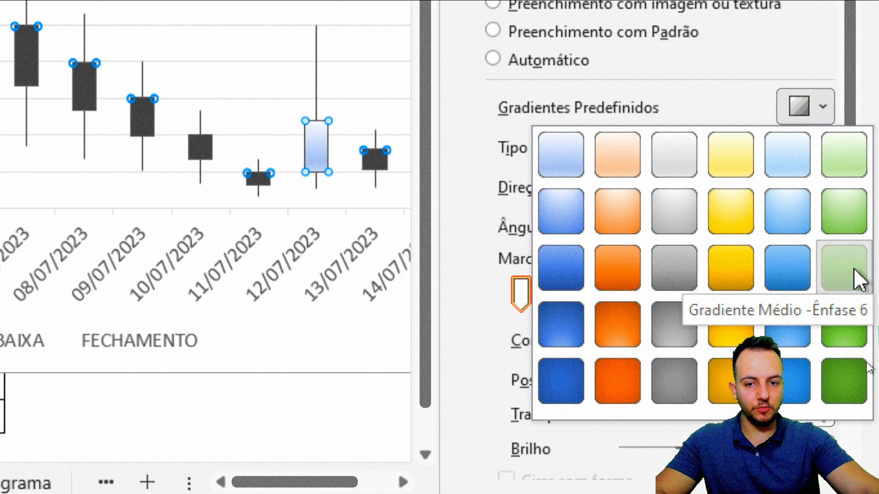
click(857, 278)
Set the border of the chart's up bars to no line (Sem linha)
click(591, 66)
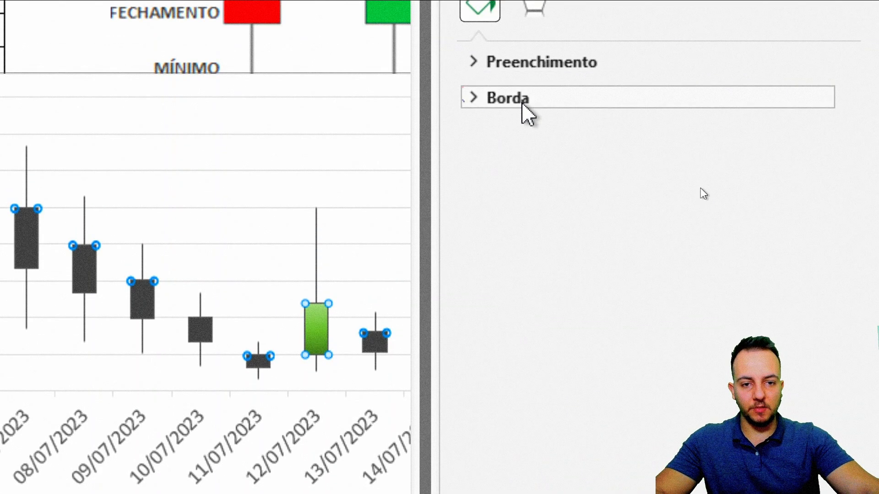
click(523, 103)
click(533, 138)
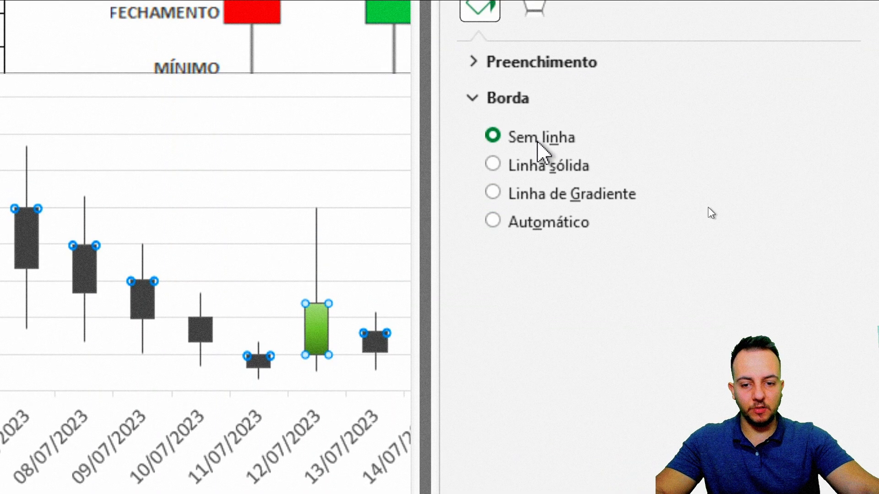
Select the stock chart's down bars and set their border to no line (Sem linha)
click(527, 106)
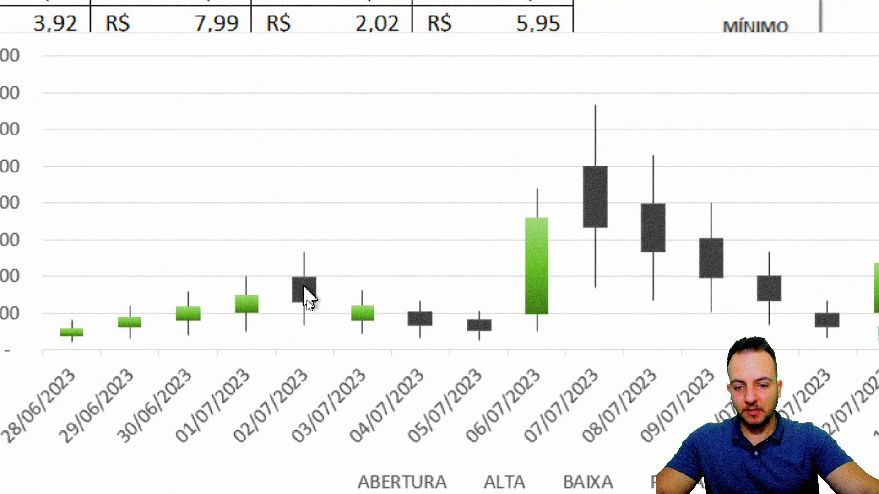
click(305, 289)
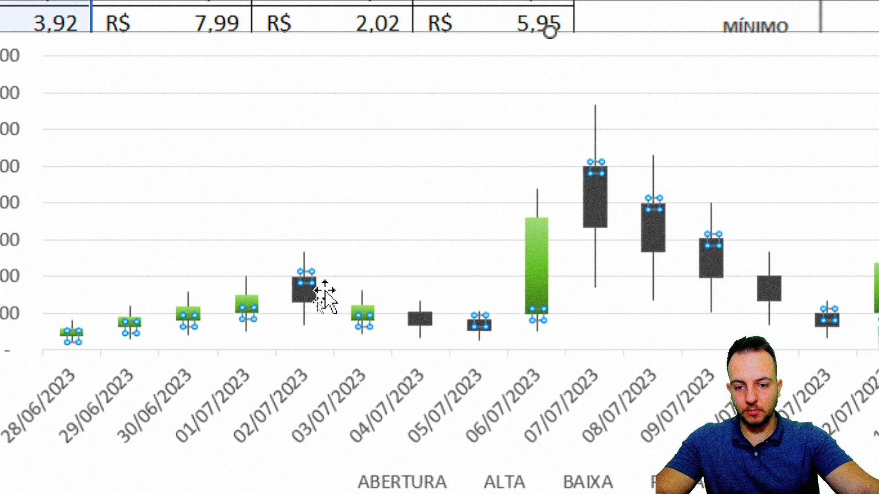
click(304, 293)
double_click(291, 301)
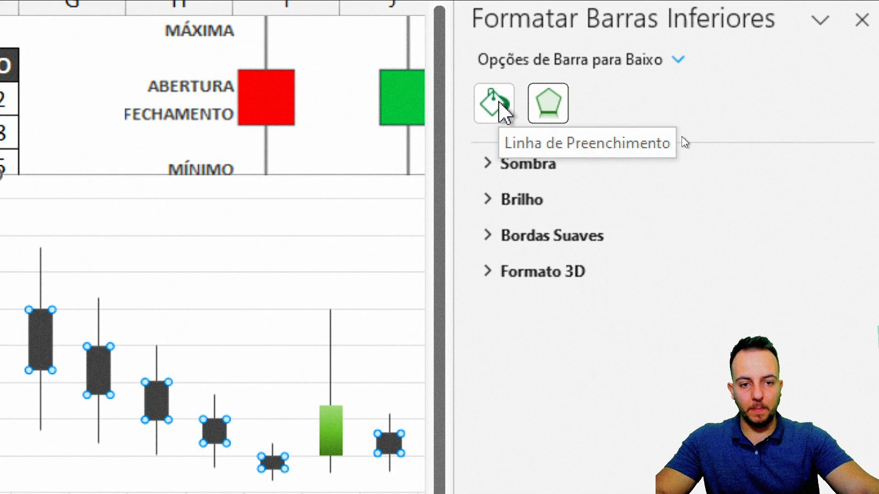
click(505, 109)
click(547, 240)
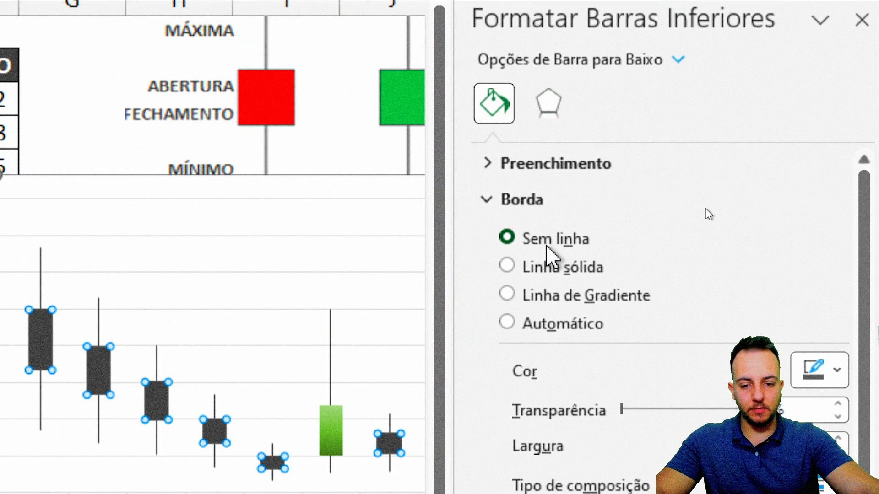
Give the chart's down bars a gradient fill using an orange preset gradient
click(522, 202)
click(549, 164)
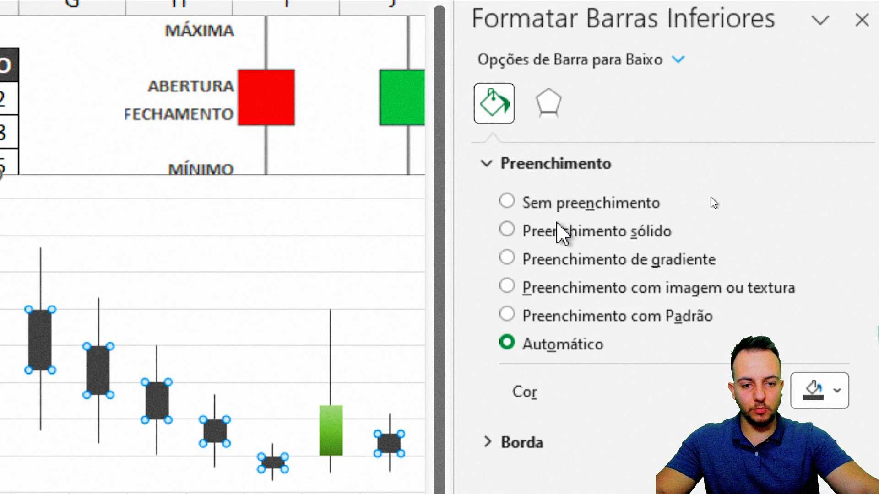
click(582, 258)
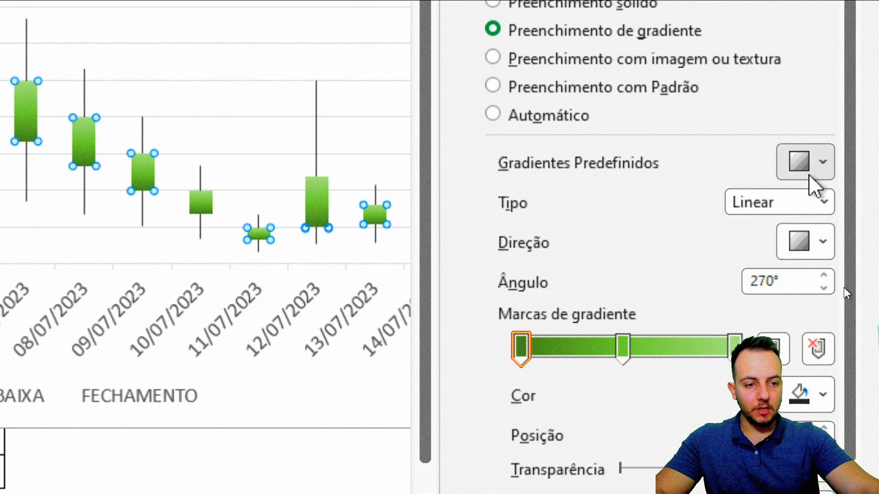
click(809, 287)
click(631, 441)
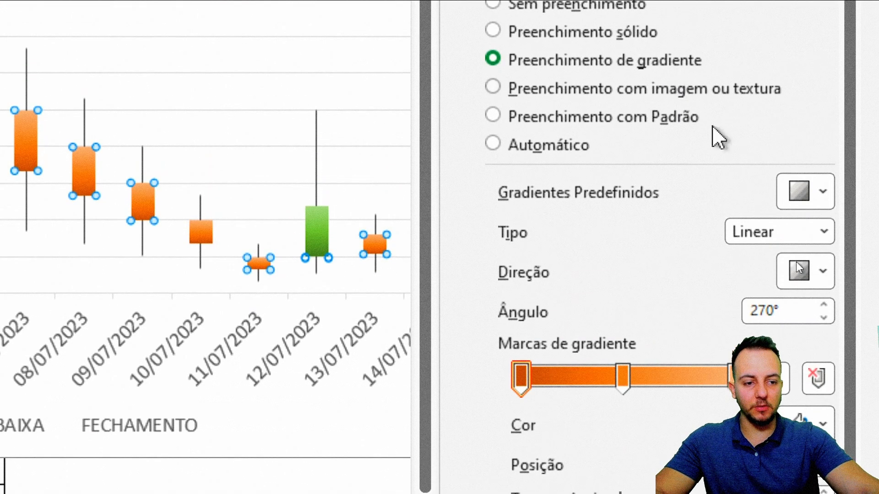
Remove the first stop of the down bars' gradient and move the middle stop to position 0%
click(832, 260)
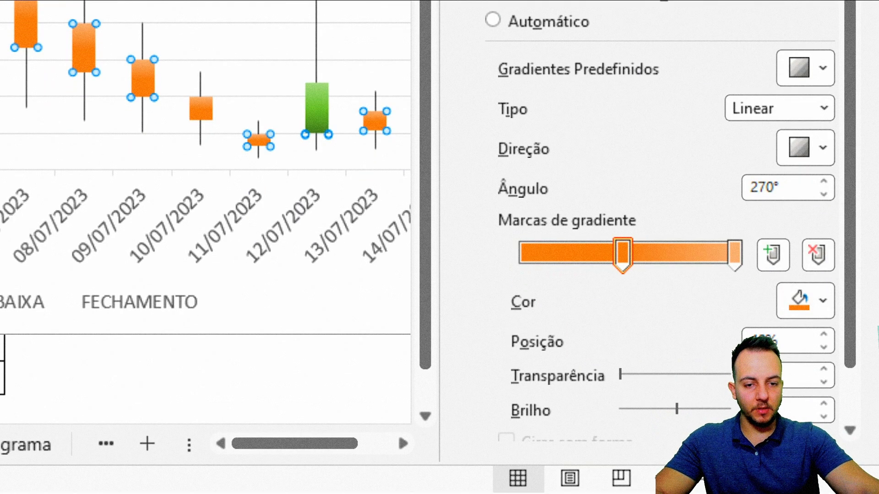
scroll(701, 190, down, 2)
drag(627, 188, 502, 212)
Color the down bars' gradient stops at 0% and 100% standard red and close the formatting options
click(797, 240)
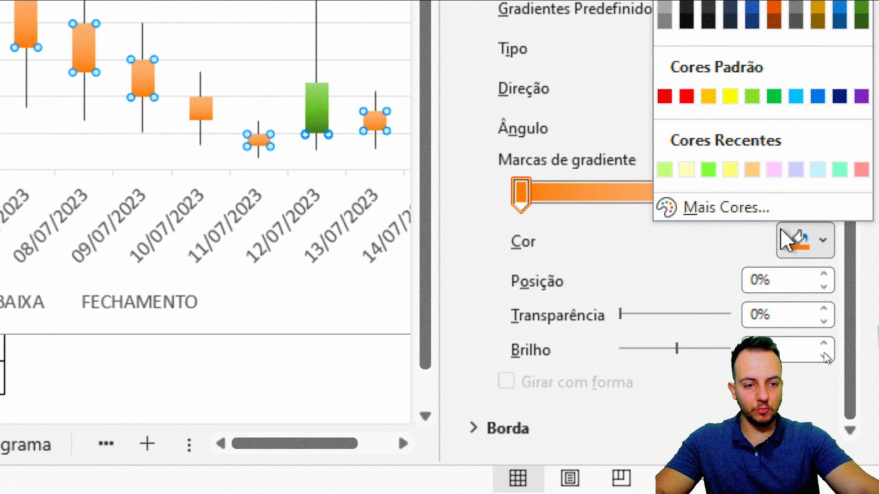
click(679, 95)
click(734, 190)
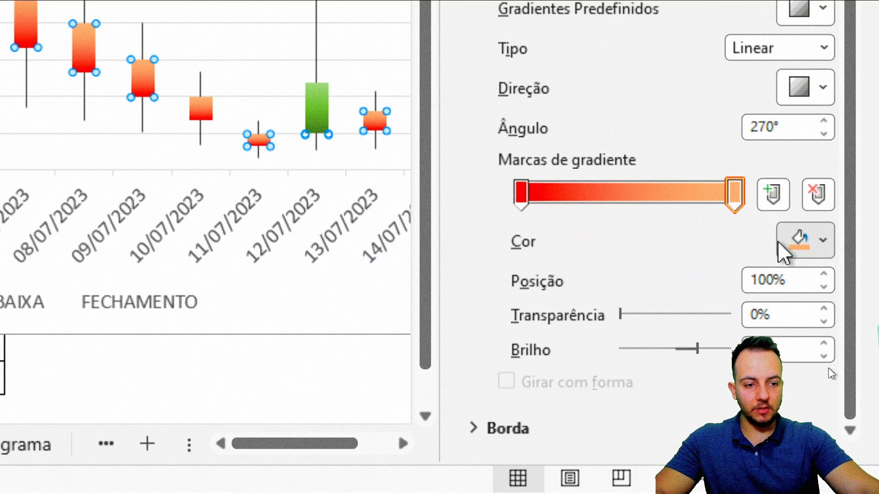
click(796, 239)
click(687, 97)
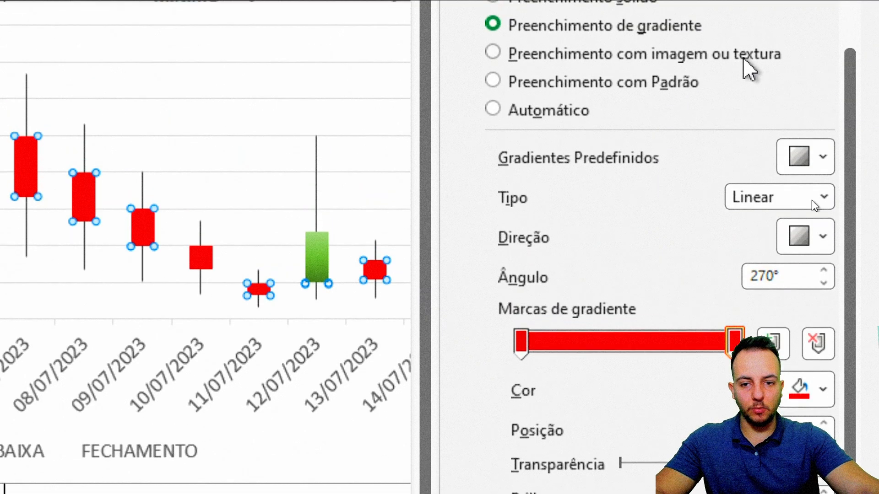
click(847, 39)
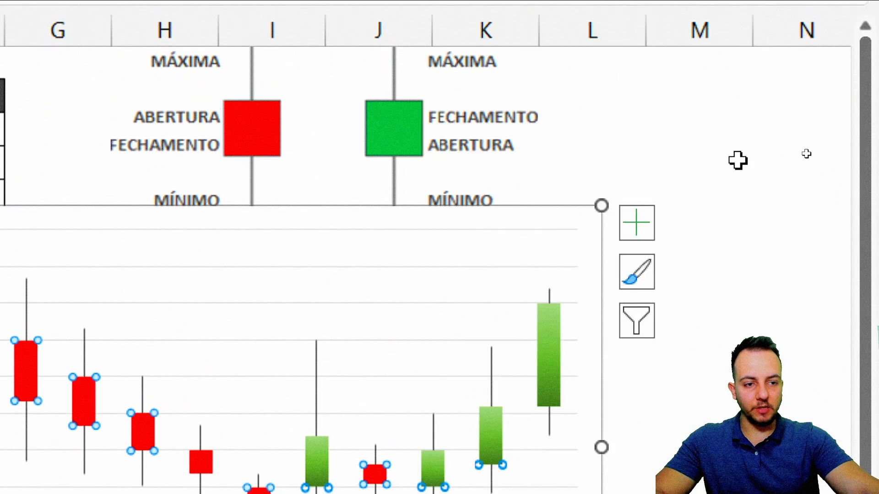
click(807, 290)
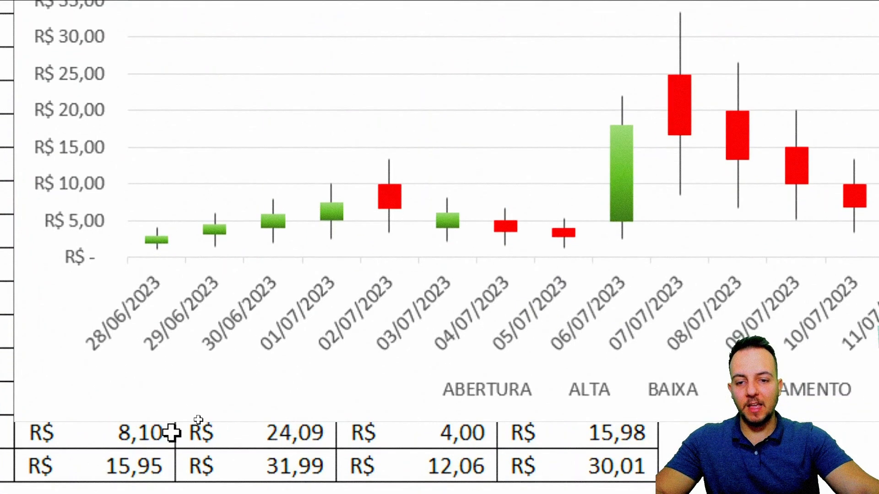
Draw an arrow along the rising candles and a line at the base of the 02/07/2023 candle's body, and clear the marks
drag(320, 165, 142, 214)
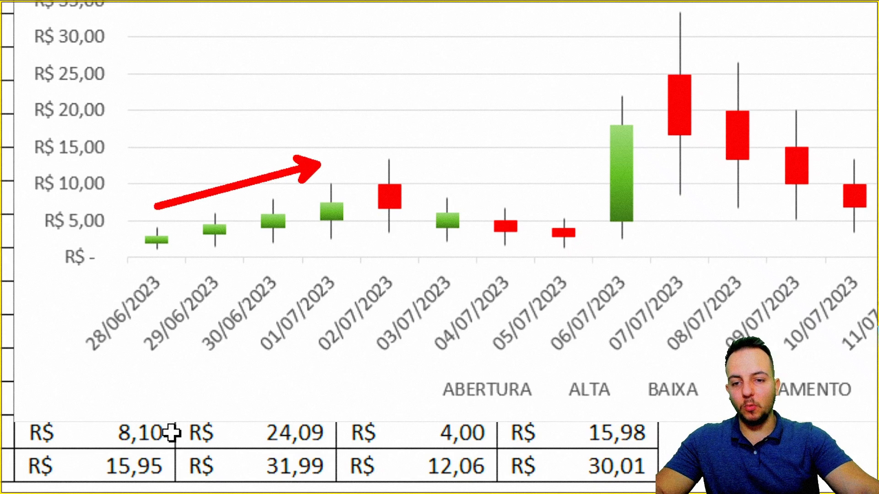
drag(367, 166, 423, 272)
key(ctrl+z)
drag(361, 209, 446, 209)
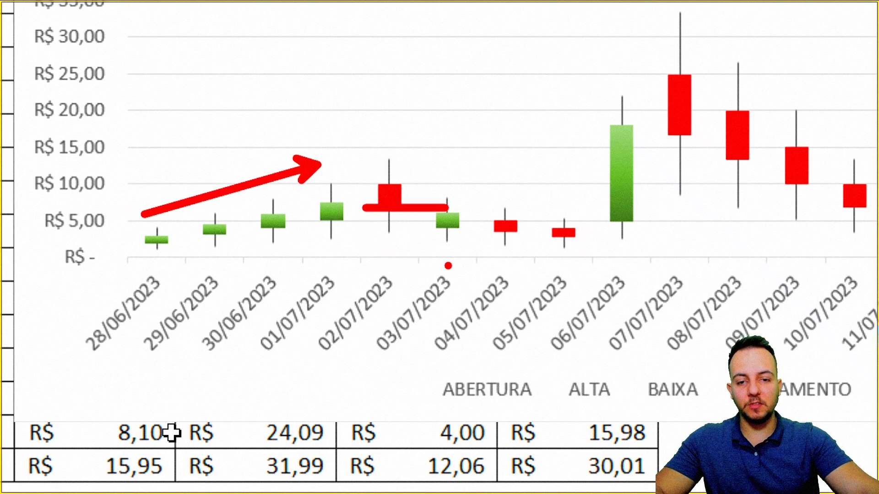
key(e)
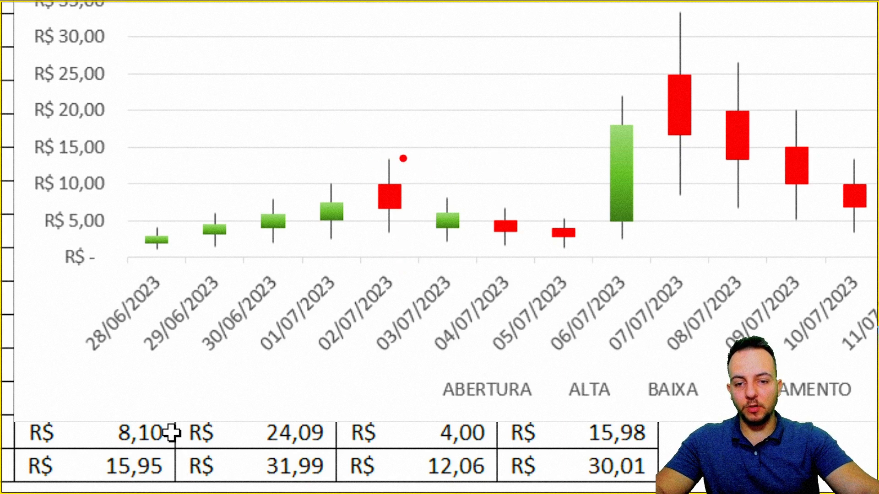
Draw lines from the 02/07/2023 candle's maximum, opening, closing and minimum across to the price axis, and clear the marks
drag(407, 158, 111, 155)
mouse_move(28, 116)
mouse_down()
mouse_move(98, 202)
mouse_move(117, 277)
mouse_up()
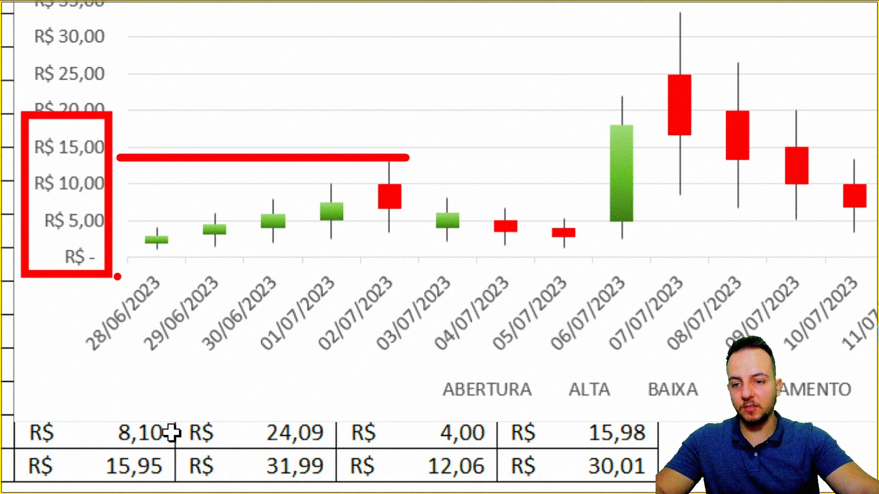
key(ctrl+z)
drag(416, 186, 106, 185)
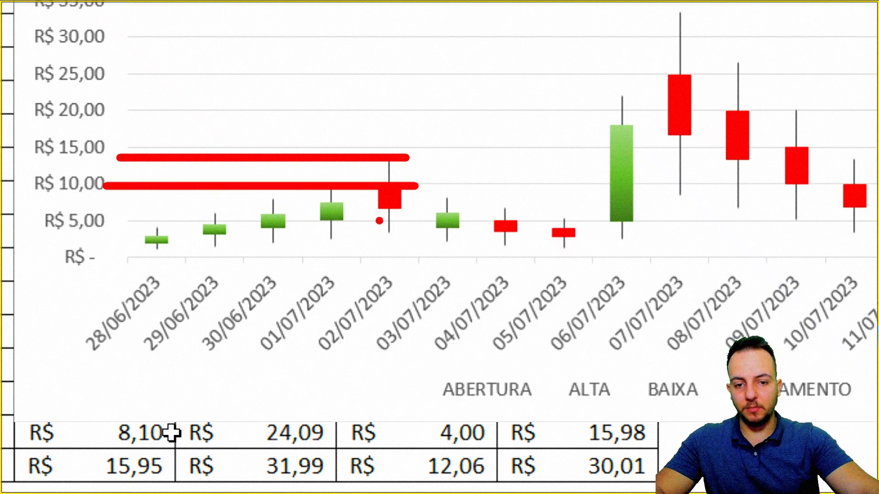
drag(411, 207, 85, 207)
drag(405, 227, 57, 227)
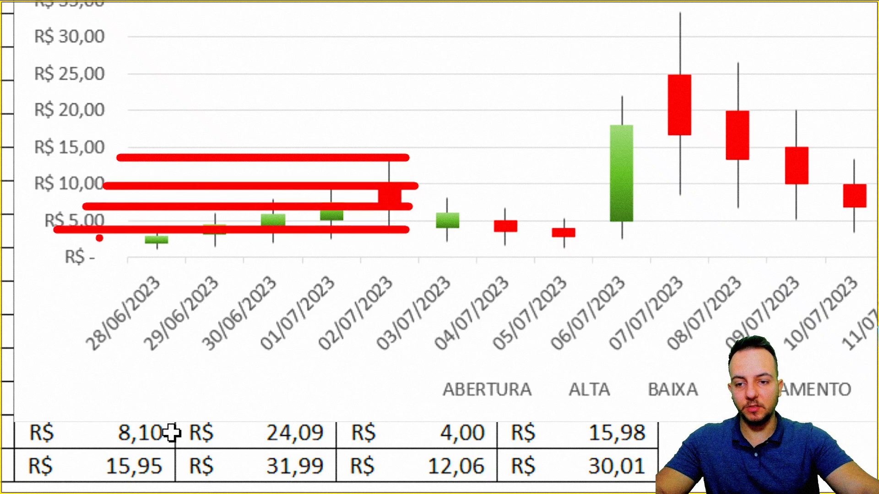
key(Escape)
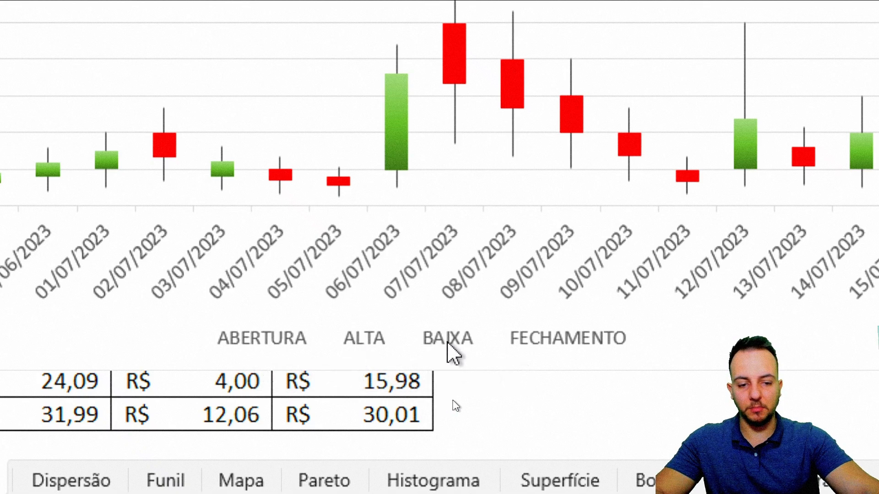
Delete the stock chart's legend and deselect the chart
click(545, 353)
key(Delete)
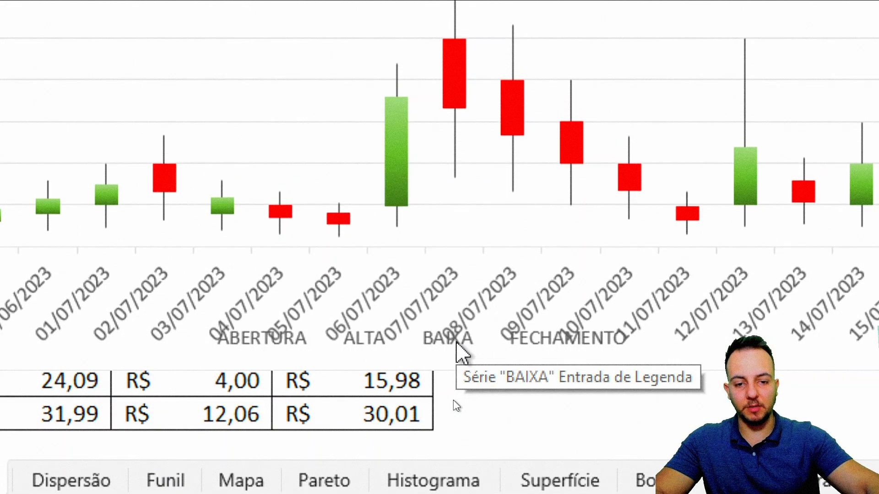
click(758, 181)
click(785, 370)
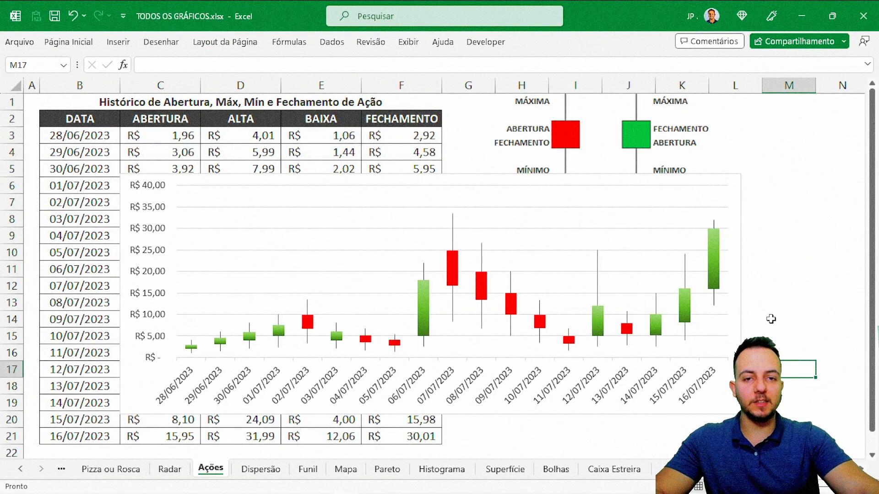
Move the stock chart so it starts in column B just above row 5 and widen it to the end of column L
drag(121, 247, 56, 233)
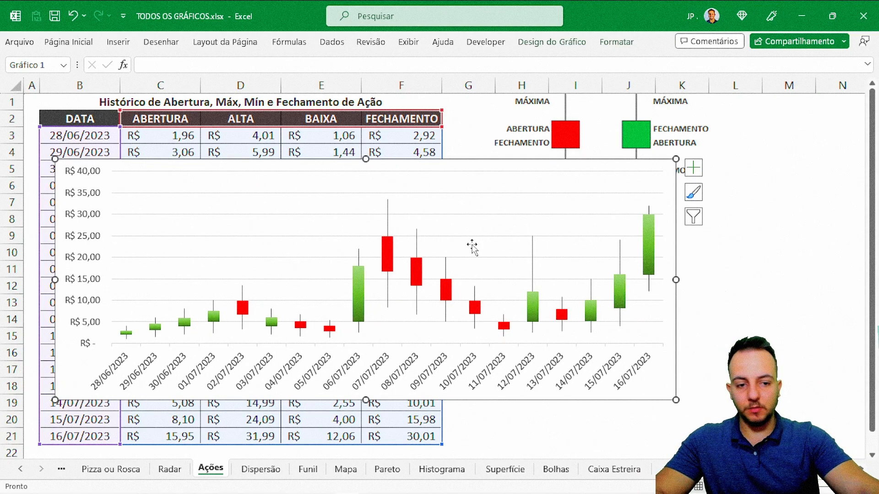
drag(675, 280, 763, 279)
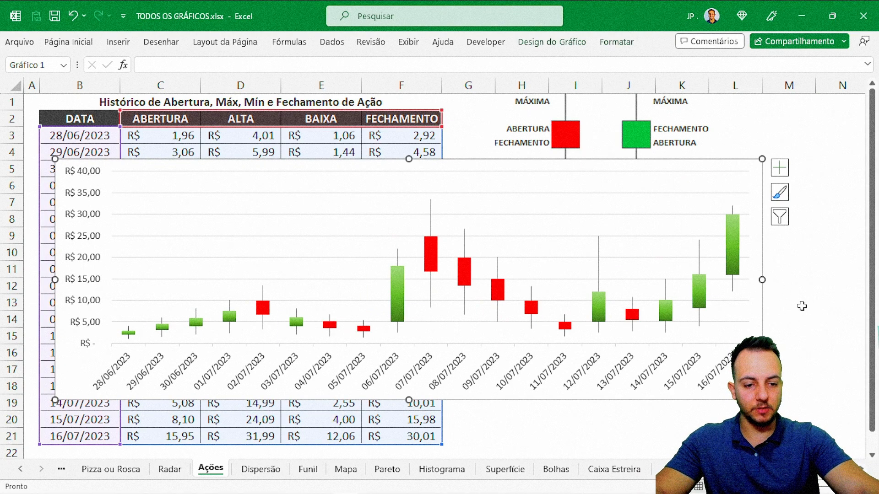
click(801, 306)
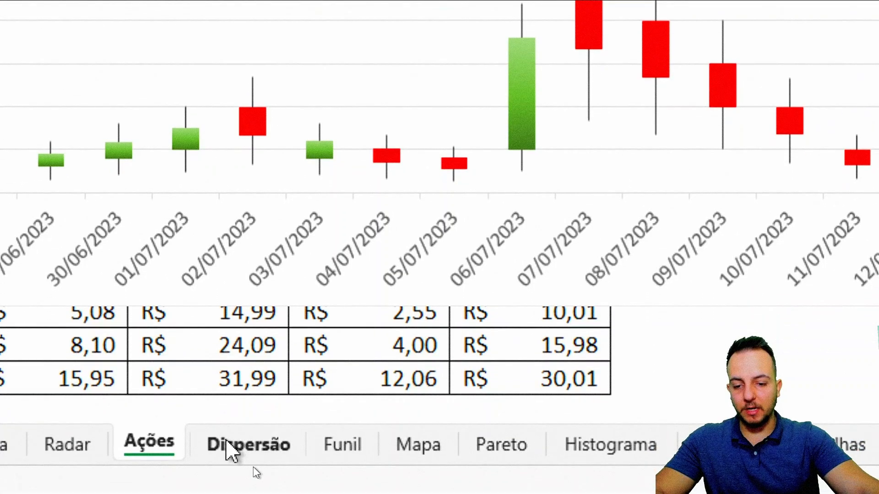
Go to the Dispersão sheet and mark the table's title and its Nome, Idade and Nota columns one after another
click(247, 442)
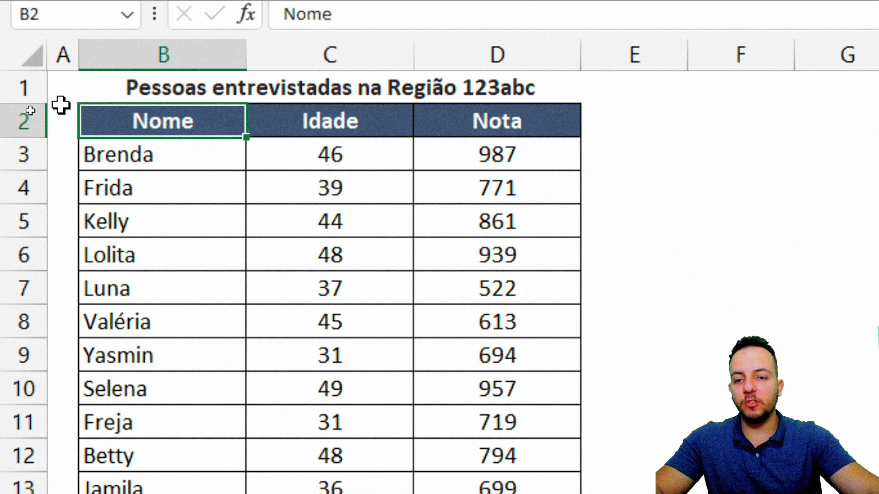
key(ctrl+2)
mouse_move(96, 72)
mouse_down()
mouse_move(540, 109)
mouse_move(685, 78)
mouse_up()
key(ctrl+z)
key(ctrl+z)
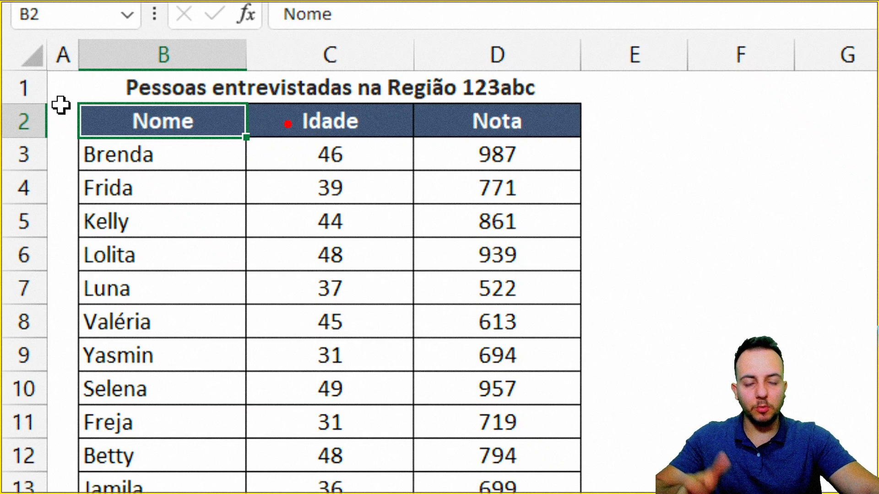
mouse_move(78, 100)
mouse_down()
mouse_move(181, 157)
mouse_move(239, 275)
mouse_up()
key(ctrl+z)
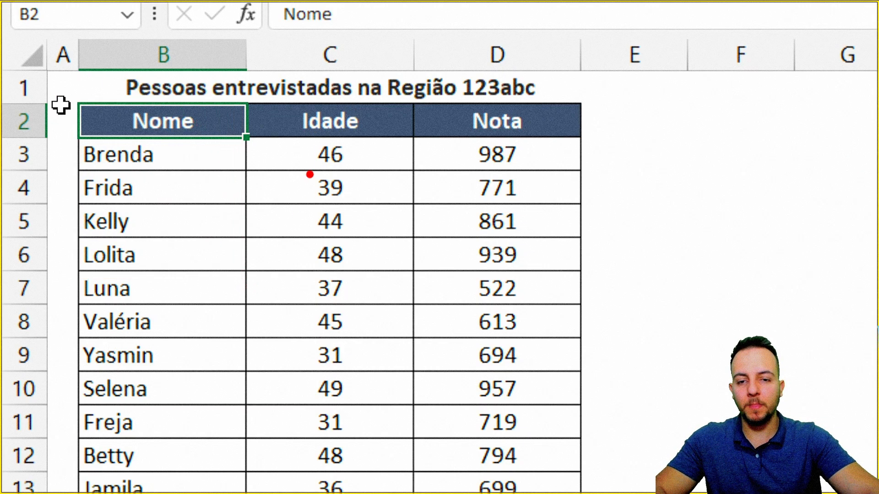
mouse_move(276, 102)
mouse_down()
mouse_move(295, 127)
mouse_move(387, 360)
mouse_up()
drag(451, 99, 560, 350)
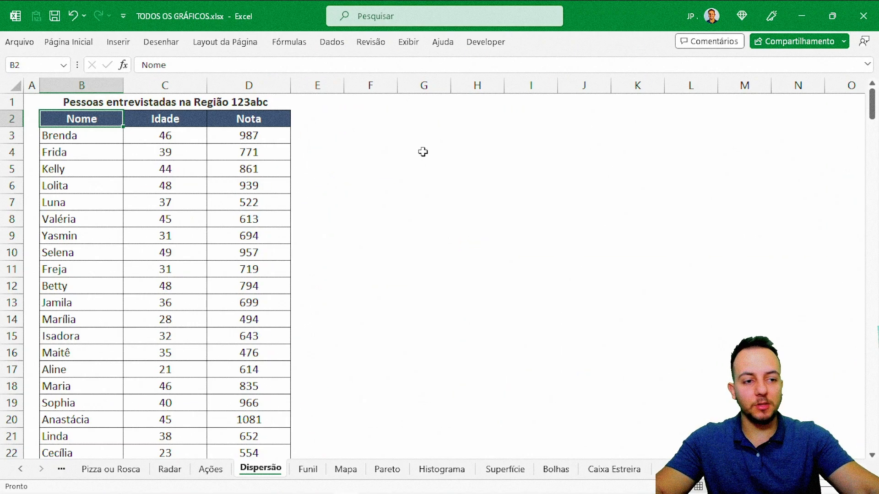
Insert an empty scatter chart from blank cell F2 and place it beside the table, spanning columns E to L from row 2
mouse_move(872, 108)
mouse_down()
mouse_move(867, 415)
mouse_move(872, 103)
mouse_up()
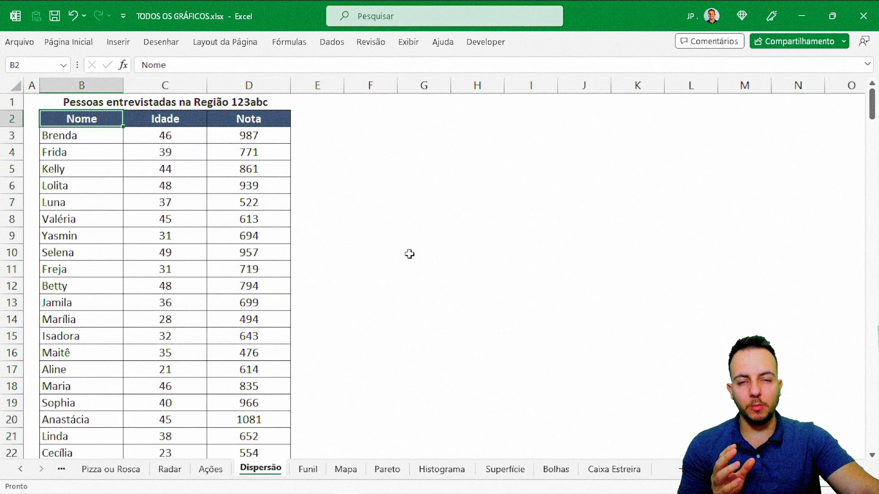
click(369, 115)
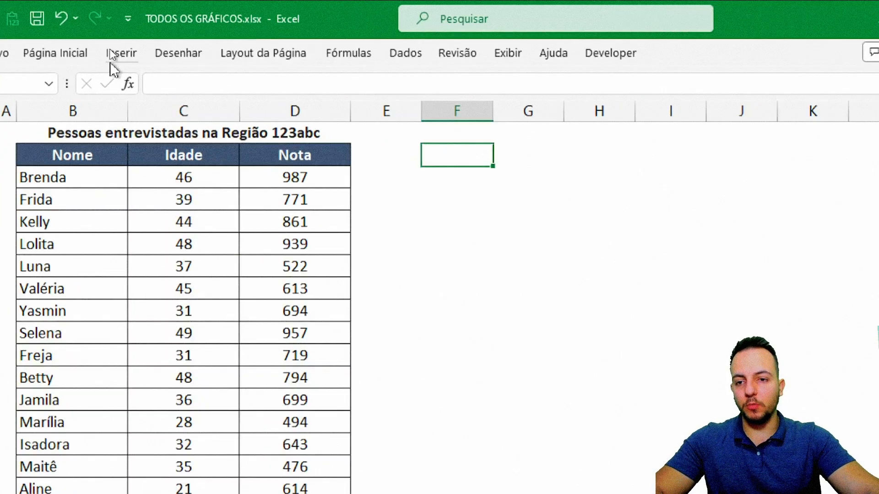
click(118, 42)
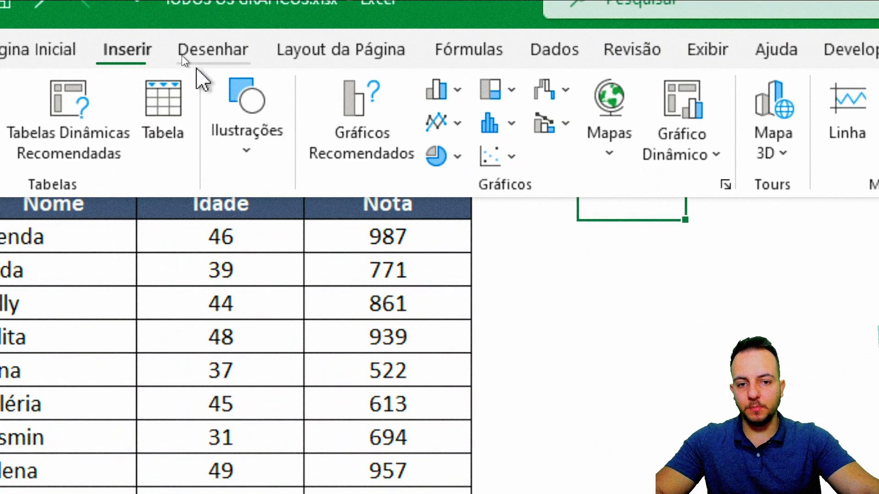
click(520, 165)
click(524, 237)
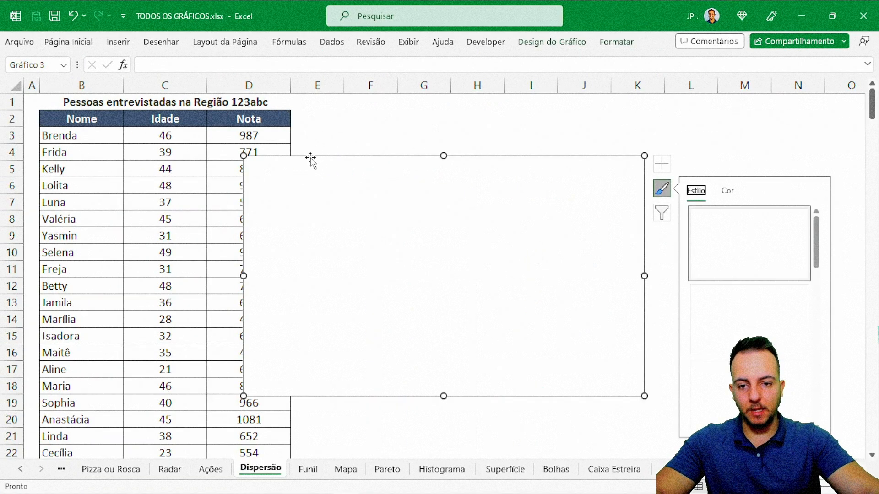
drag(509, 280, 634, 187)
drag(370, 110, 370, 111)
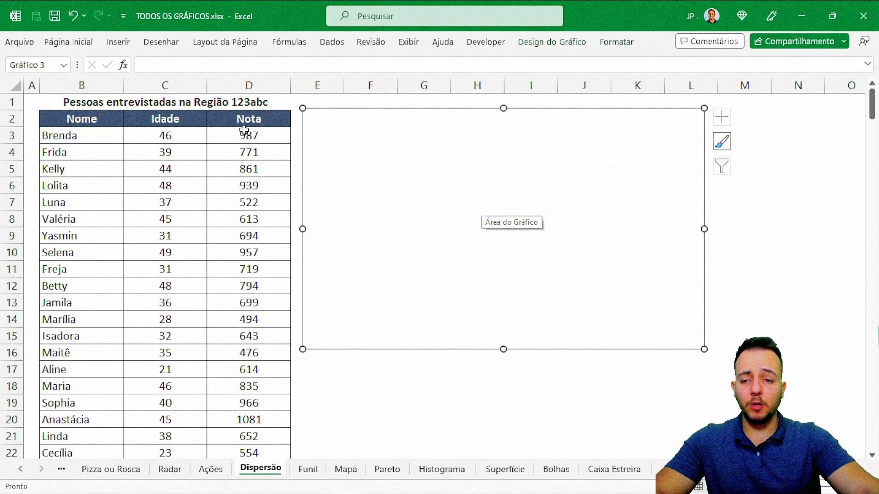
Open the empty scatter chart's data source and start adding a series, moving the series dialog clear of the vertical axis
right_click(340, 114)
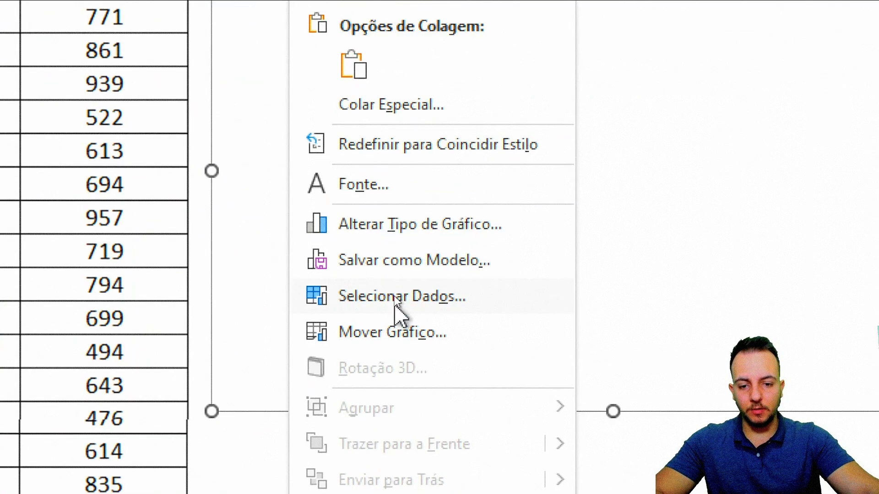
click(398, 295)
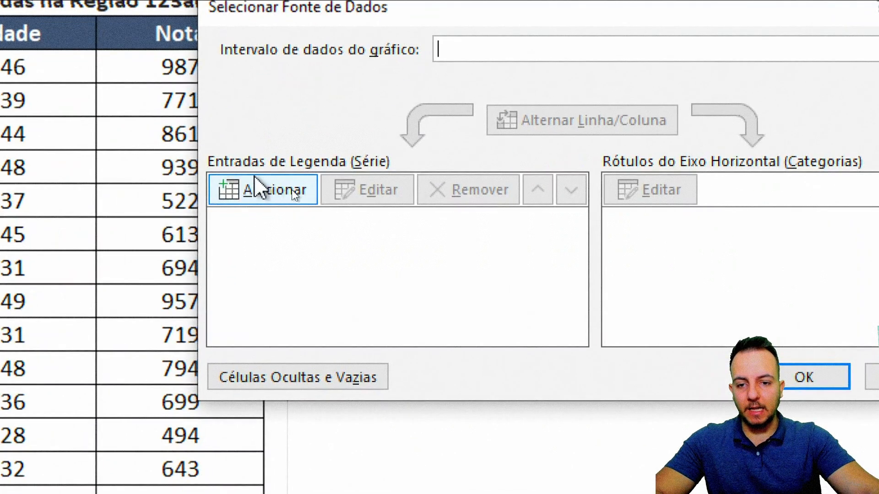
click(264, 188)
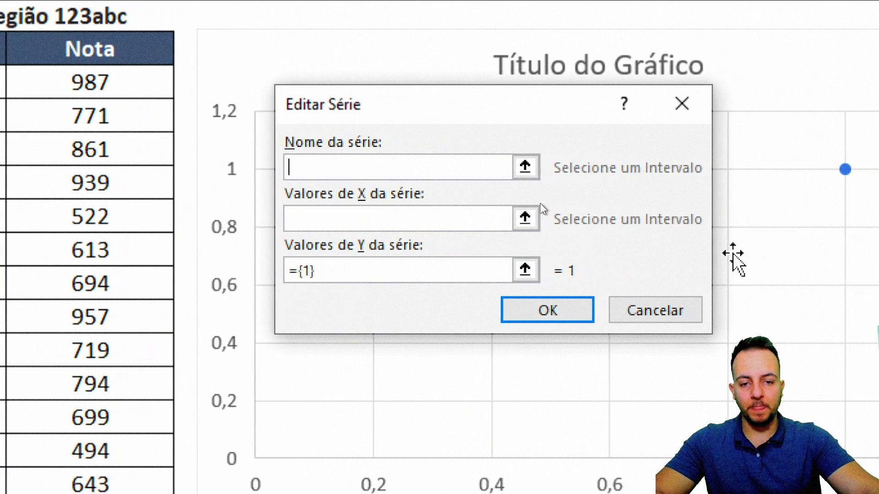
drag(560, 106, 592, 173)
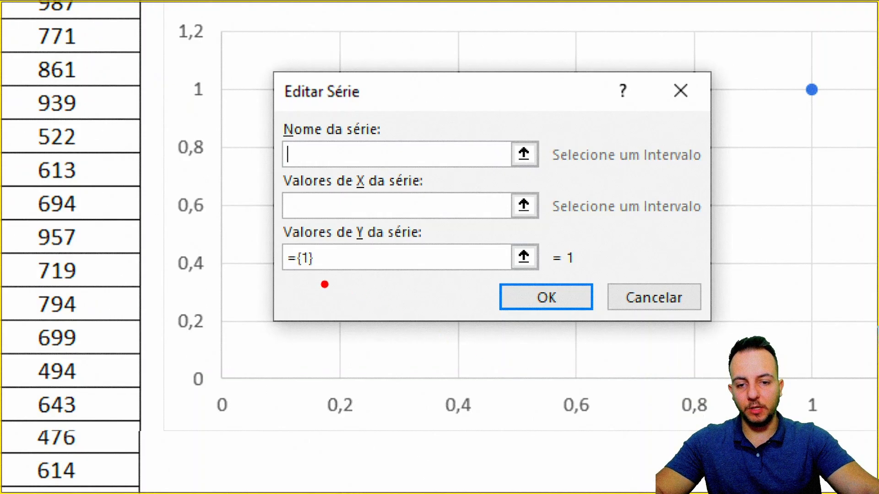
mouse_move(221, 117)
mouse_down()
mouse_move(208, 318)
mouse_move(209, 197)
mouse_up()
mouse_move(165, 79)
mouse_down()
mouse_move(198, 105)
mouse_move(154, 188)
mouse_up()
drag(201, 376, 447, 385)
drag(386, 405, 467, 416)
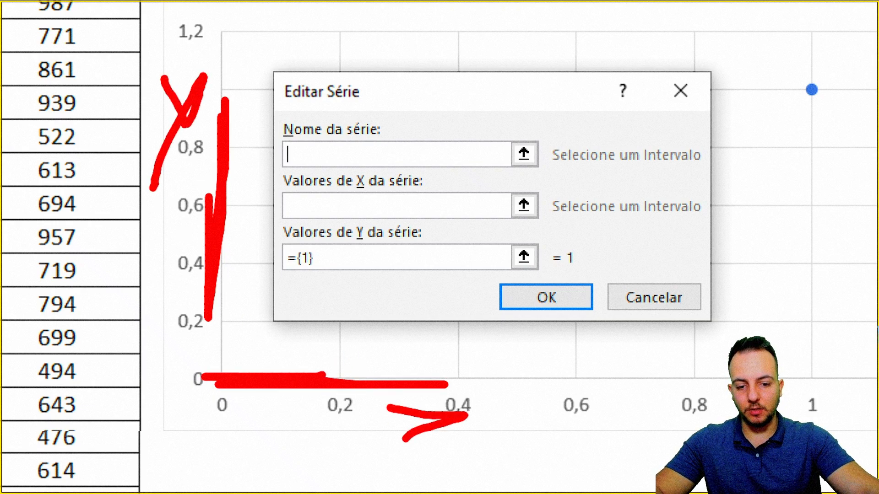
drag(412, 428, 441, 451)
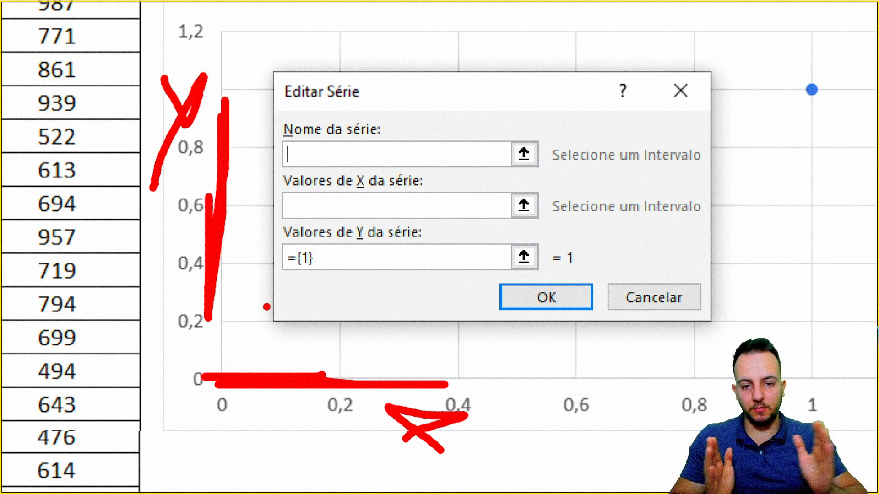
key(Escape)
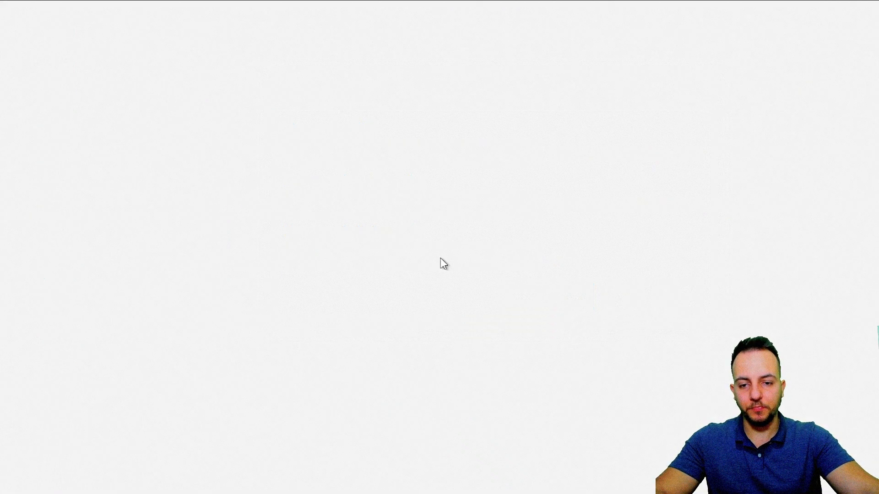
Set the series' X values to the Idade column, range C3:C255 on the Dispersão sheet
click(367, 205)
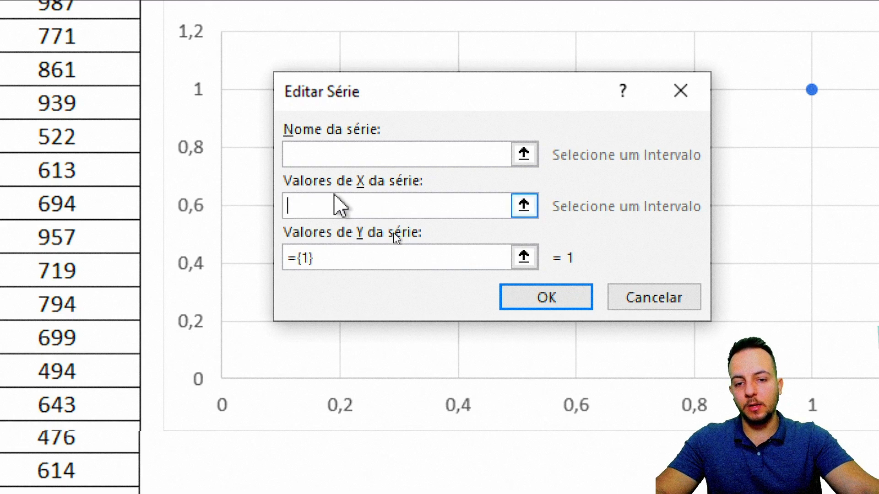
click(535, 212)
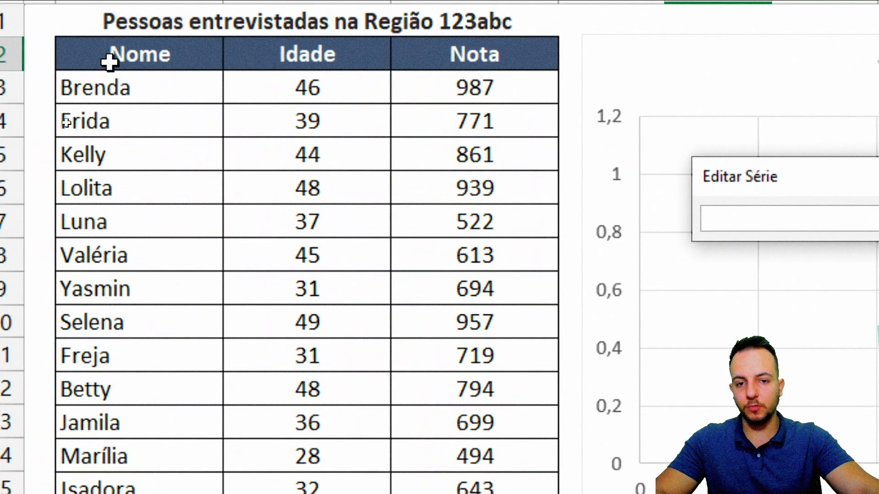
drag(349, 92, 182, 424)
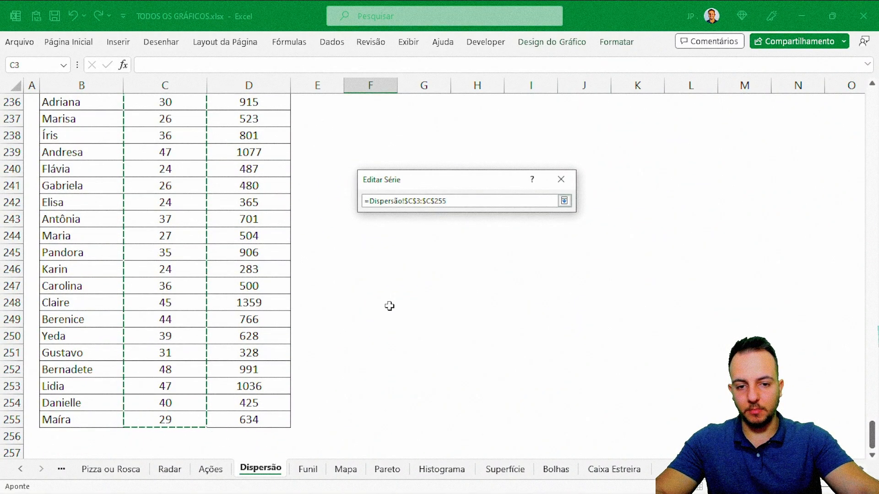
click(564, 201)
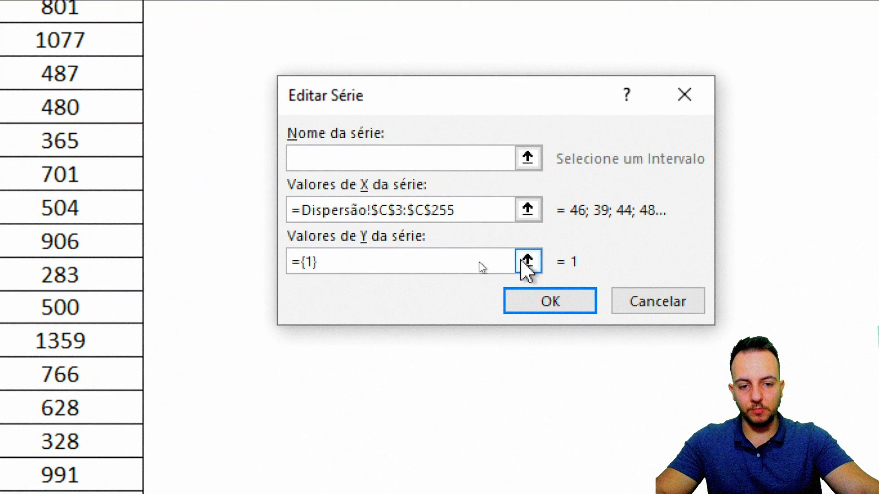
Set the series' Y values to the Nota column, range D3:D255, and apply the data source to the scatter chart
click(497, 262)
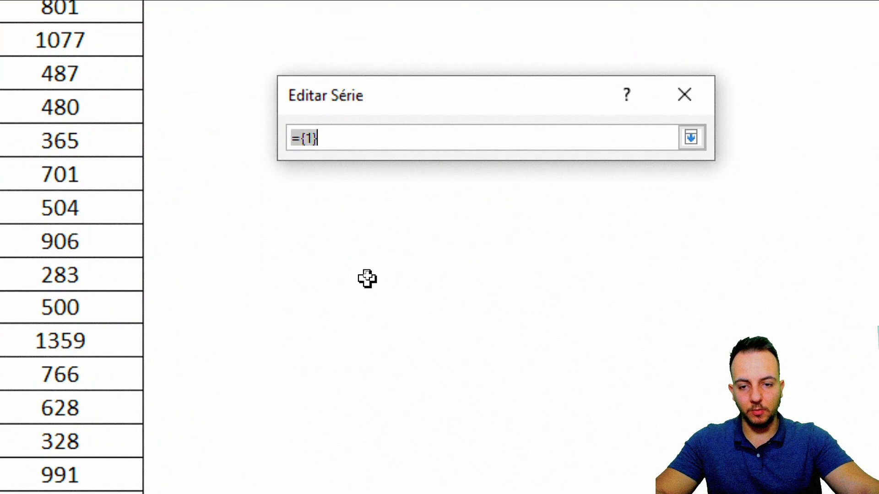
drag(253, 432, 324, 283)
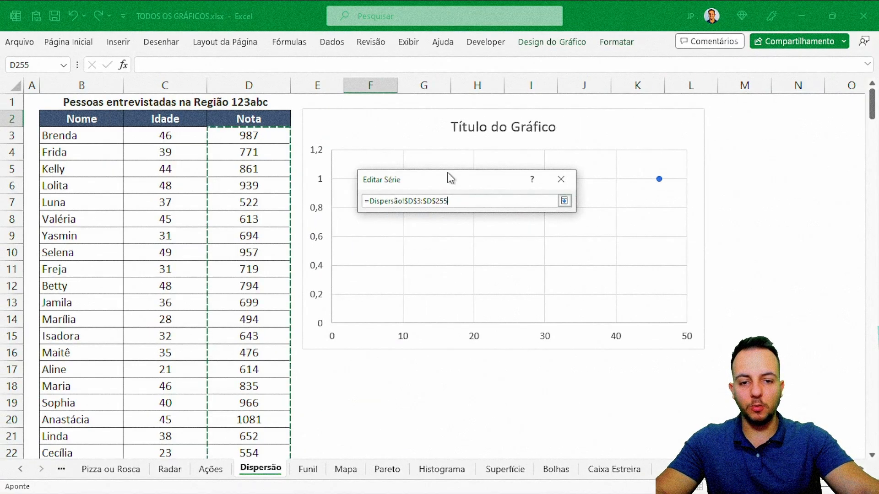
click(564, 201)
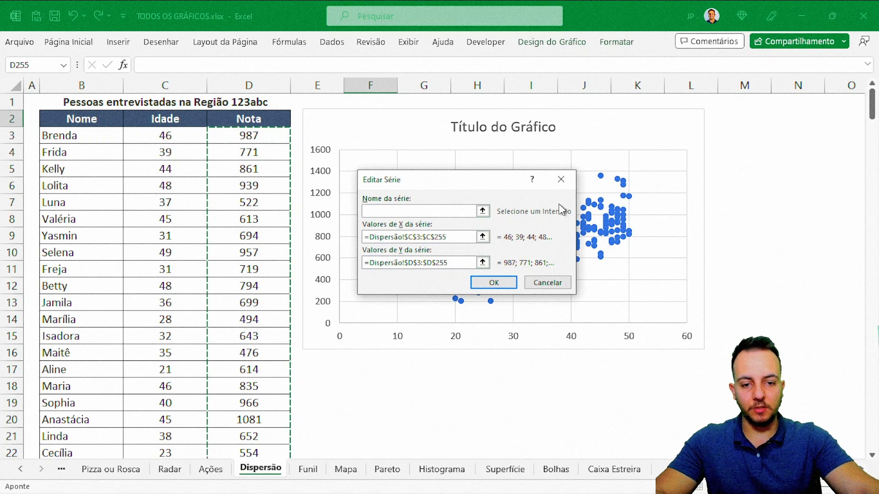
click(493, 282)
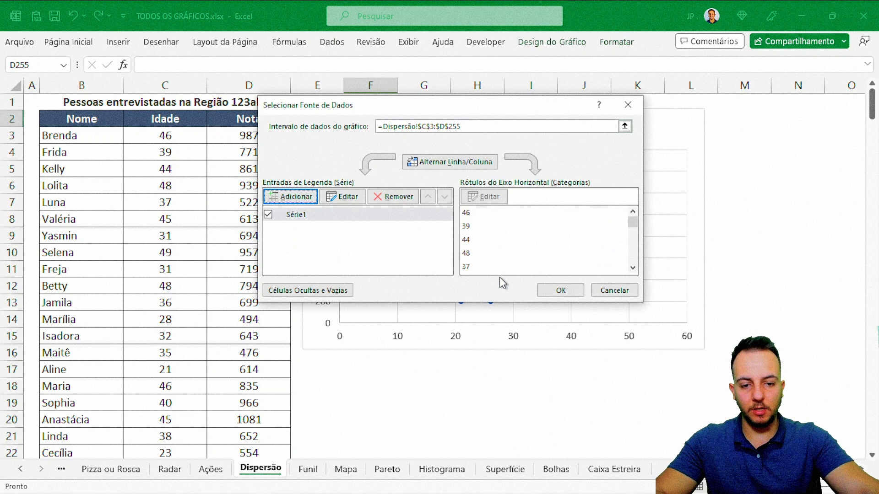
click(558, 292)
click(806, 234)
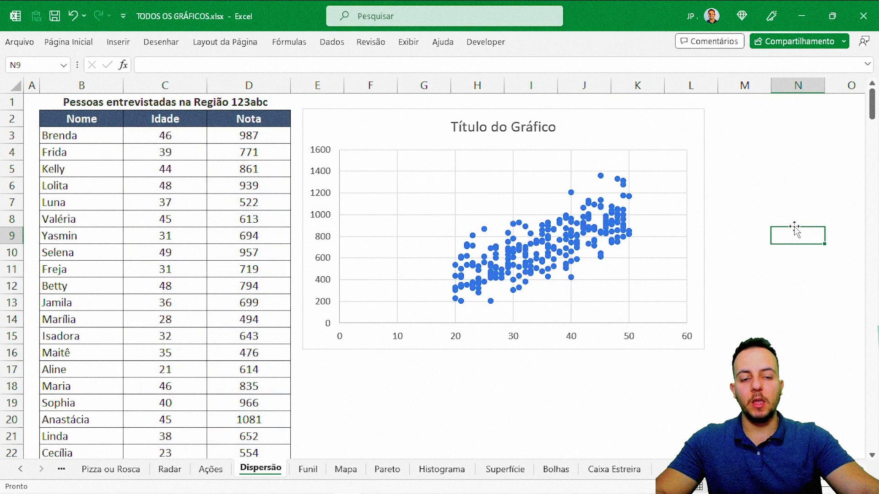
Delete the scatter chart's title and deselect the chart
click(556, 127)
key(Delete)
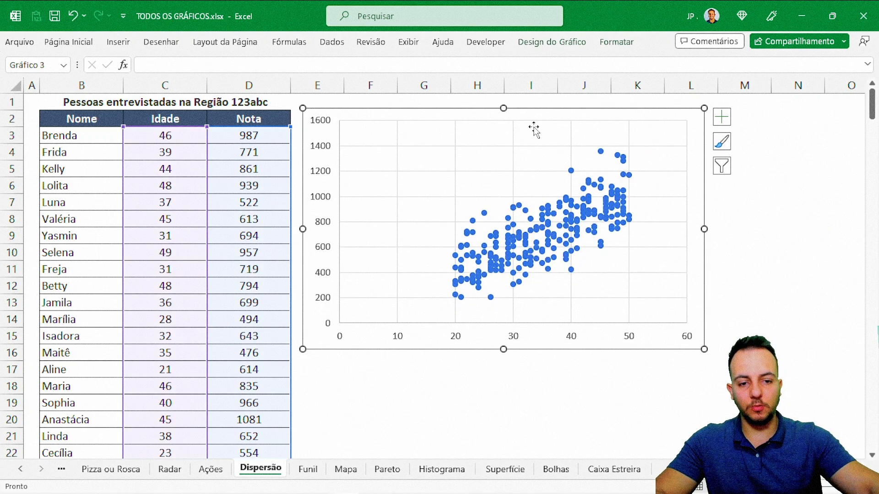
click(788, 279)
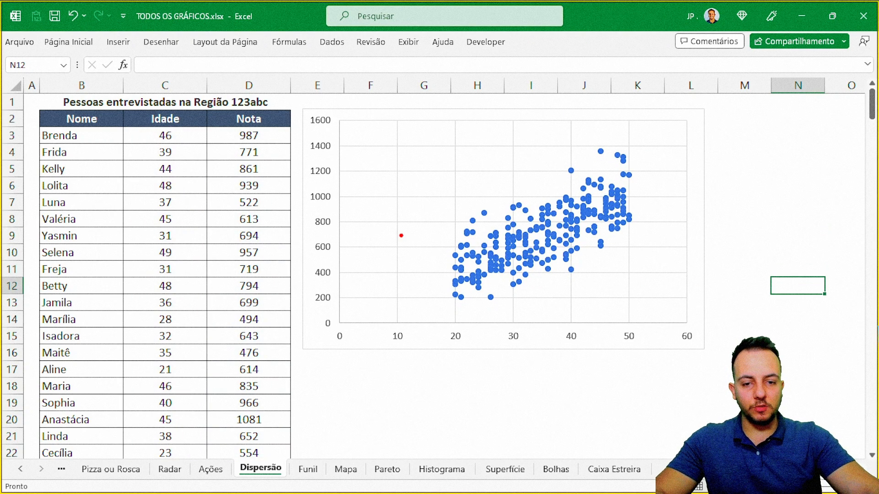
drag(382, 138, 401, 312)
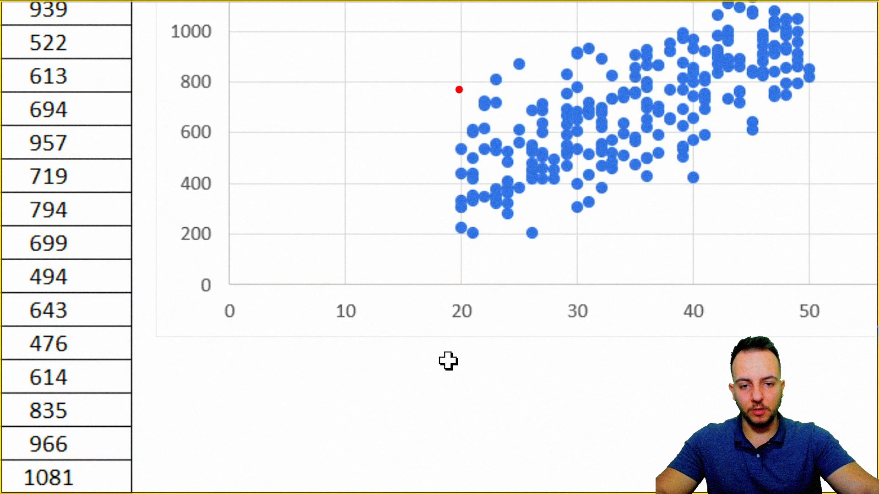
mouse_move(459, 89)
mouse_down()
mouse_move(458, 289)
mouse_move(471, 298)
mouse_move(443, 307)
mouse_up()
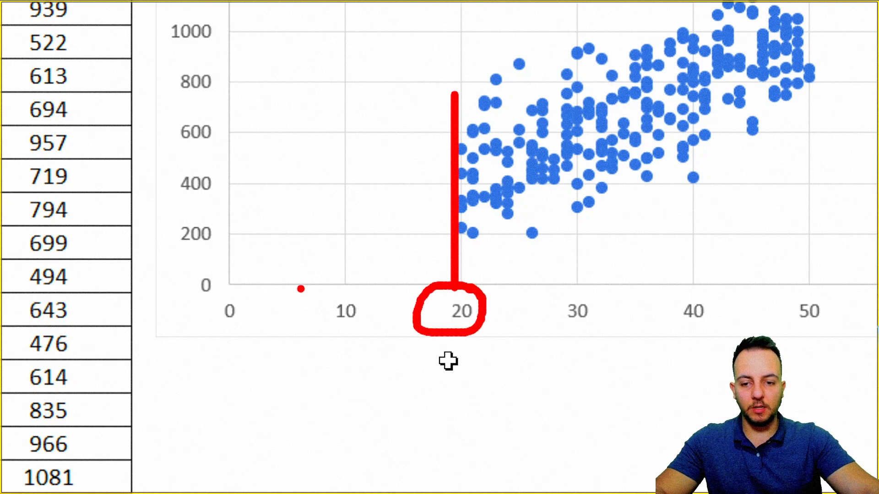
mouse_move(250, 284)
mouse_down()
mouse_move(343, 336)
mouse_move(239, 285)
mouse_up()
mouse_move(360, 254)
mouse_down()
mouse_move(366, 183)
mouse_move(332, 33)
mouse_up()
key(Escape)
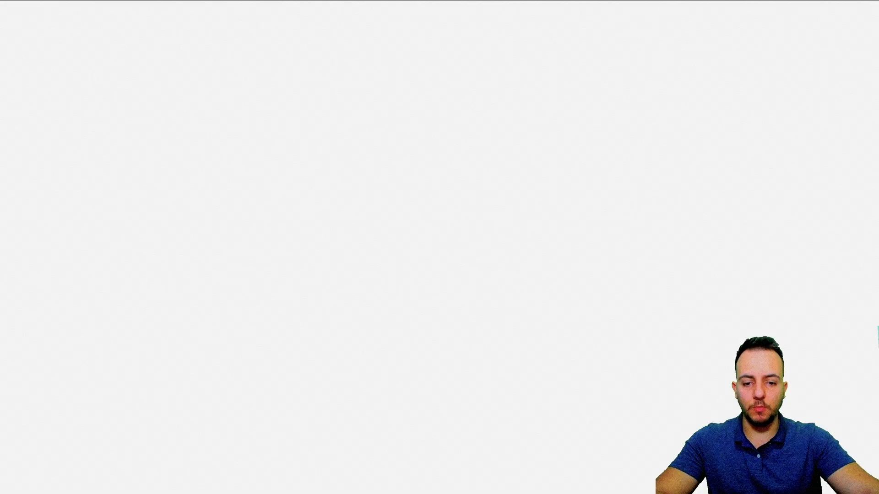
Set the minimum limit of the scatter chart's horizontal axis to 15
click(348, 316)
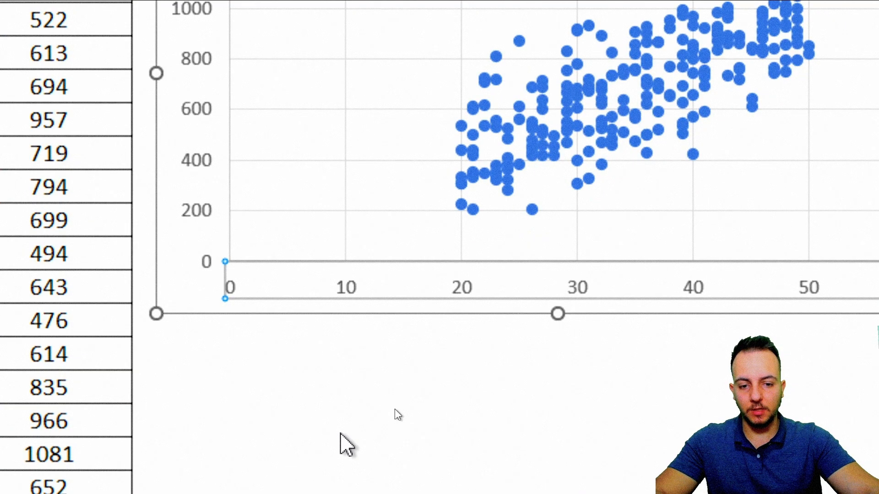
double_click(416, 269)
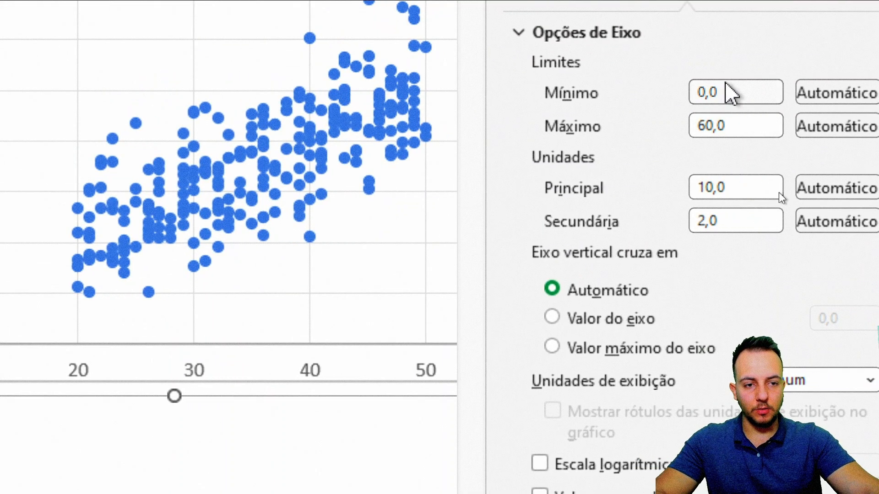
double_click(694, 98)
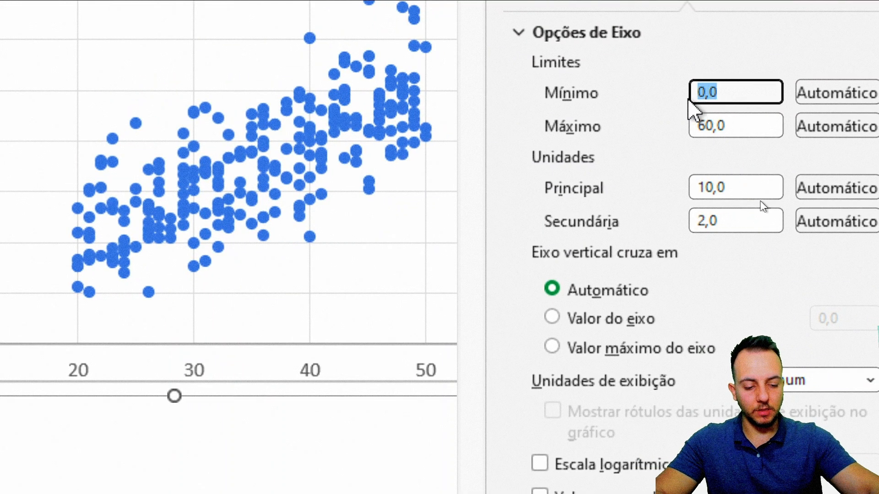
text(15)
key(Return)
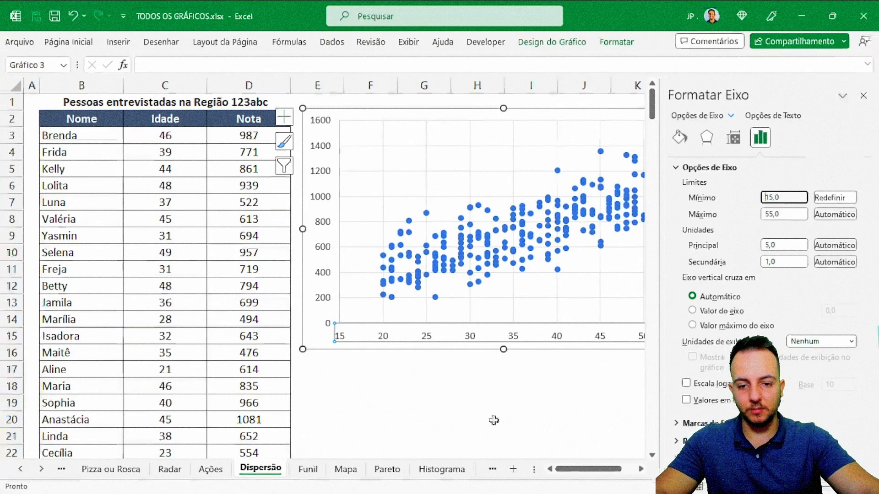
Set the limits of the scatter chart's vertical axis to a maximum of 1500 and a minimum of 0
drag(590, 469, 604, 469)
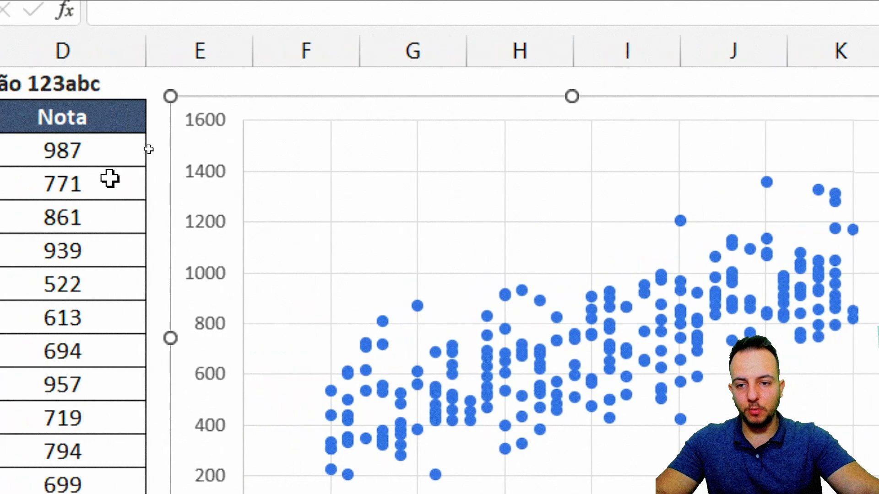
click(210, 182)
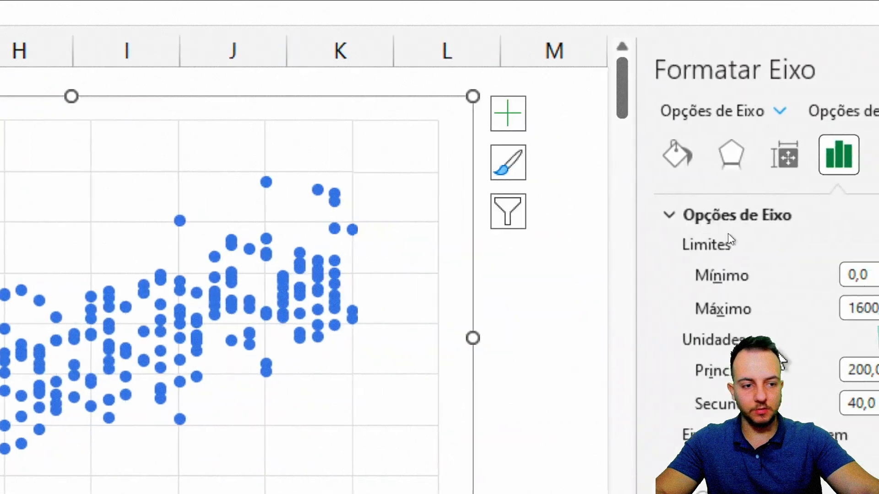
click(714, 308)
key(Delete)
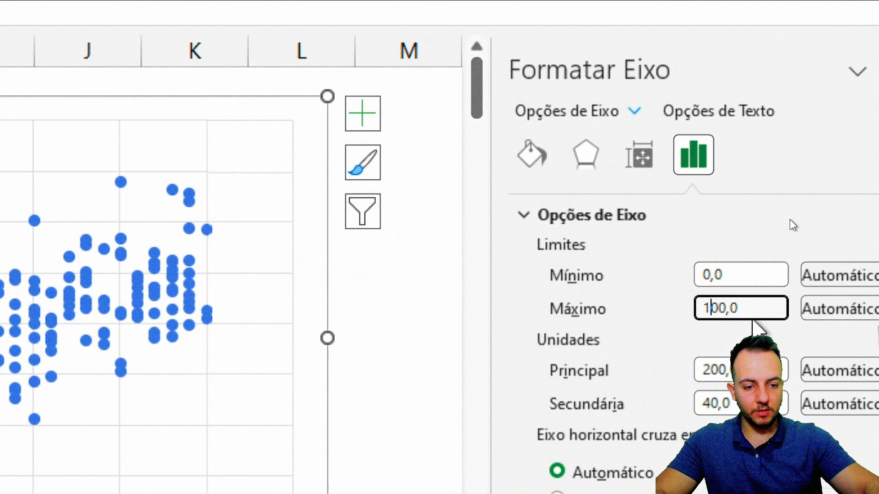
text(5)
key(Return)
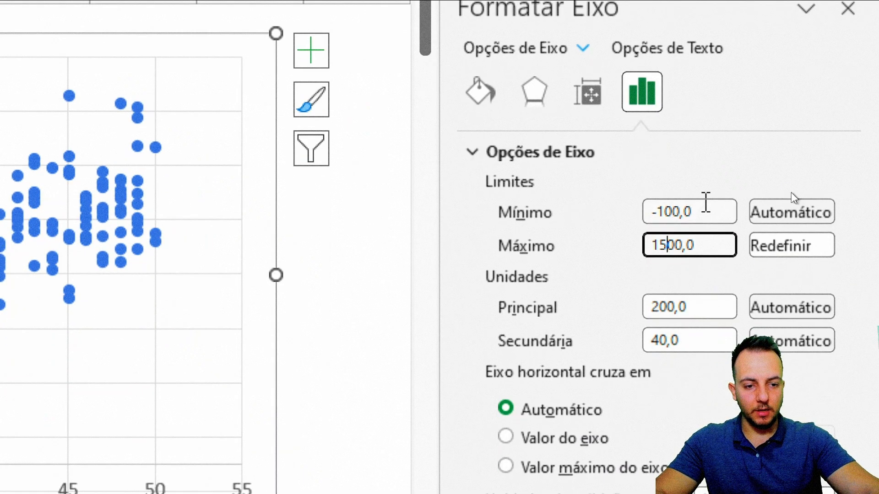
click(705, 275)
drag(705, 275, 640, 287)
text(0)
key(Return)
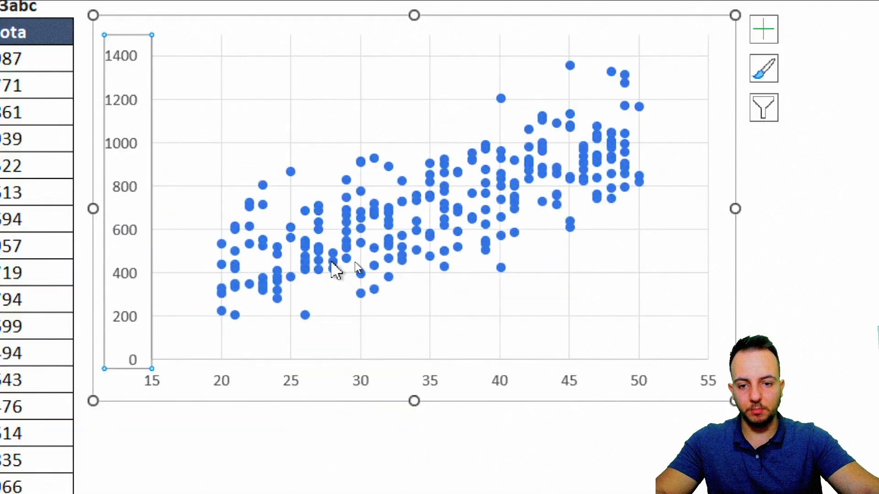
Finish formatting the vertical axis, close its formatting options and deselect the scatter chart
click(311, 135)
click(697, 212)
click(675, 286)
key(ctrl+z)
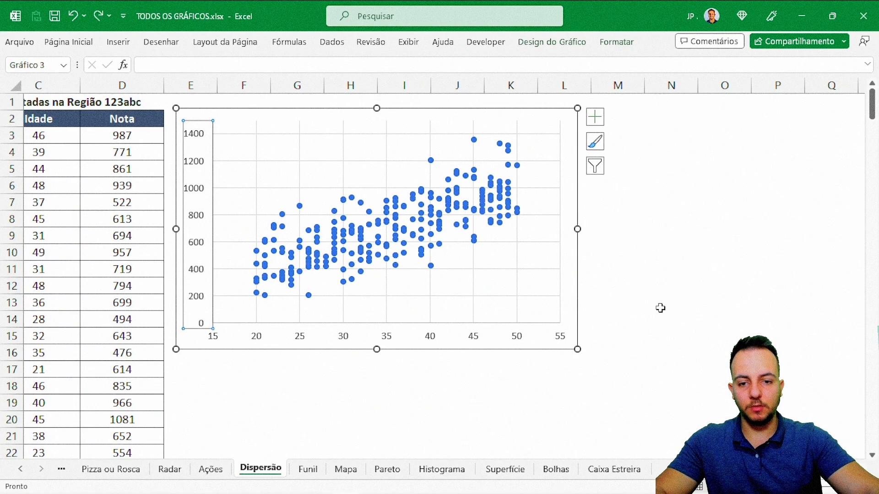
click(661, 307)
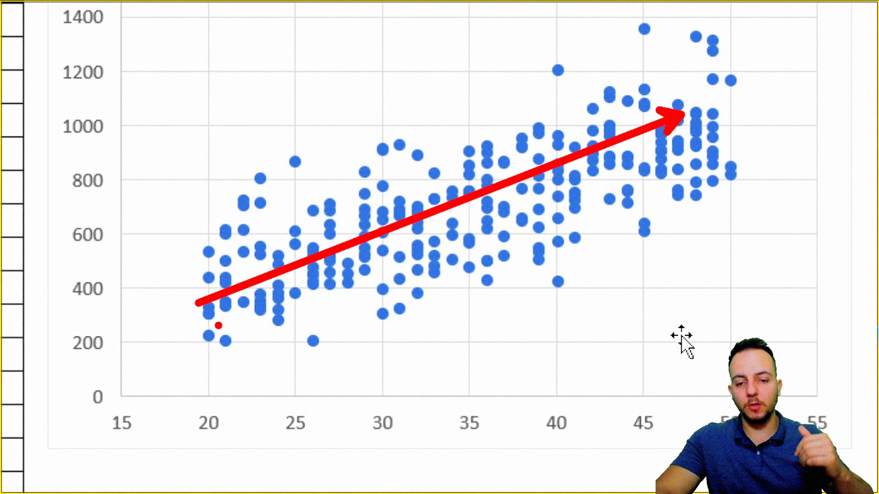
key(Escape)
key(ctrl+4)
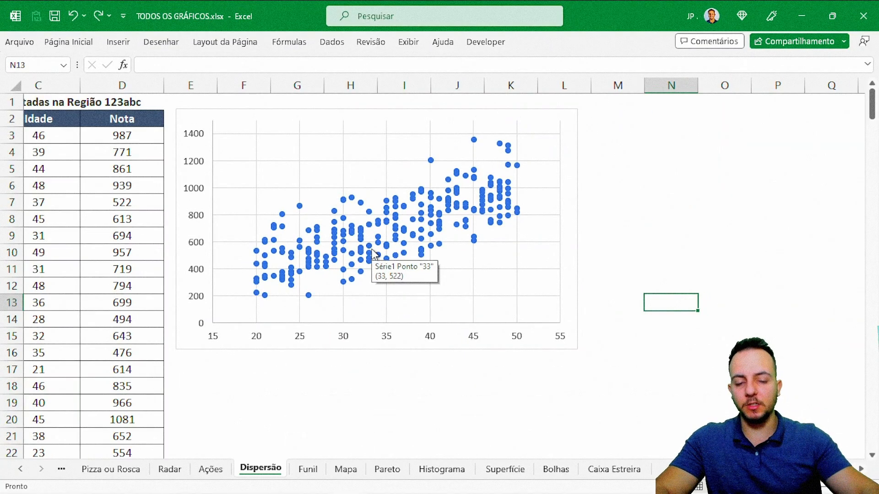
click(458, 386)
scroll(393, 383, left, 2)
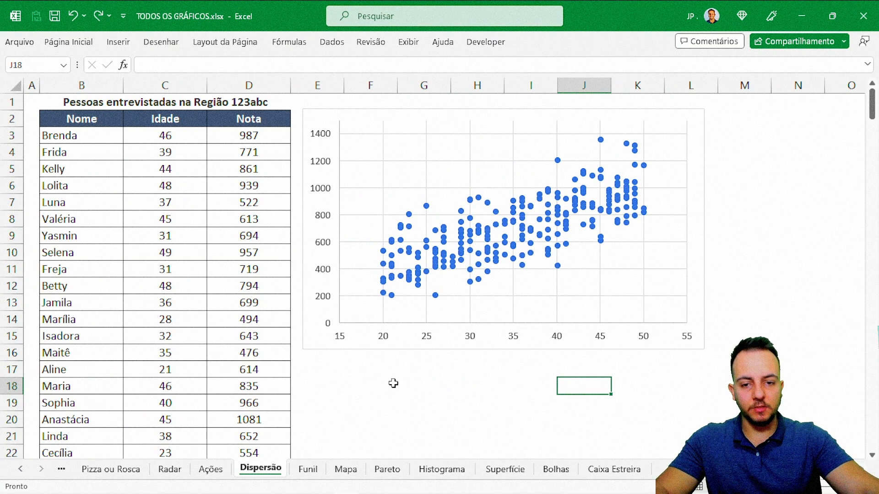
click(73, 117)
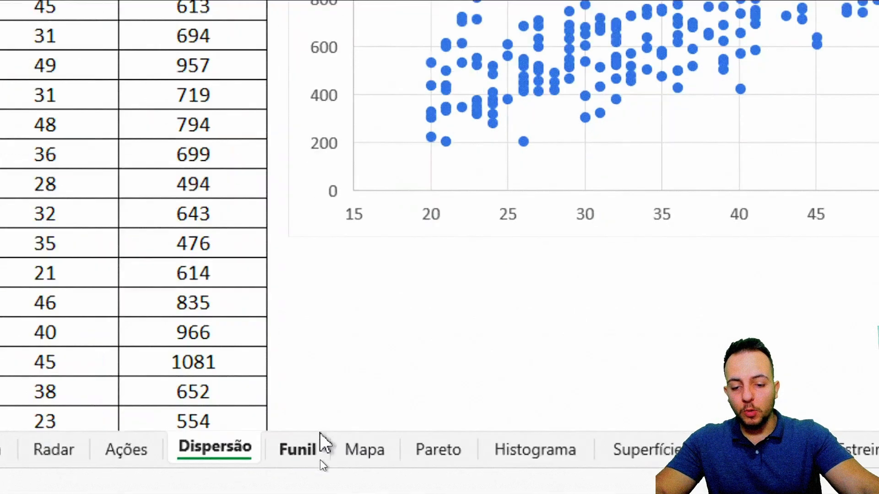
Open the Funil sheet and change the Status column header to Qtd
click(312, 468)
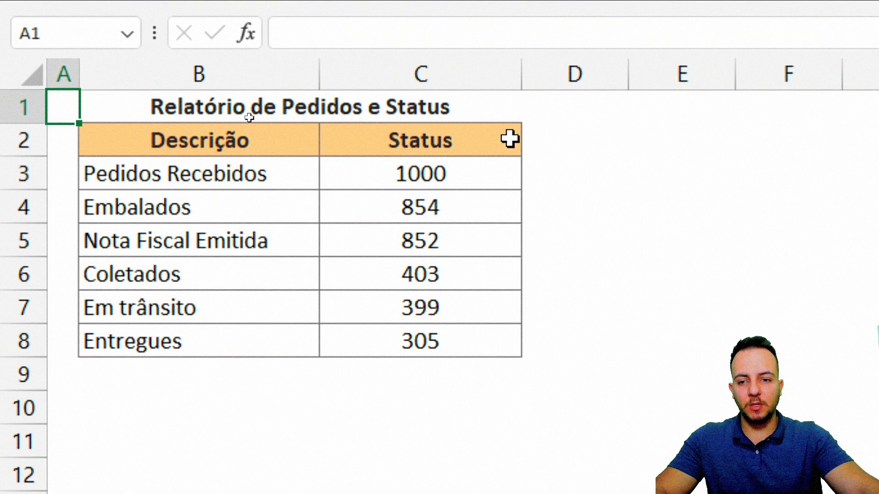
drag(222, 147, 200, 331)
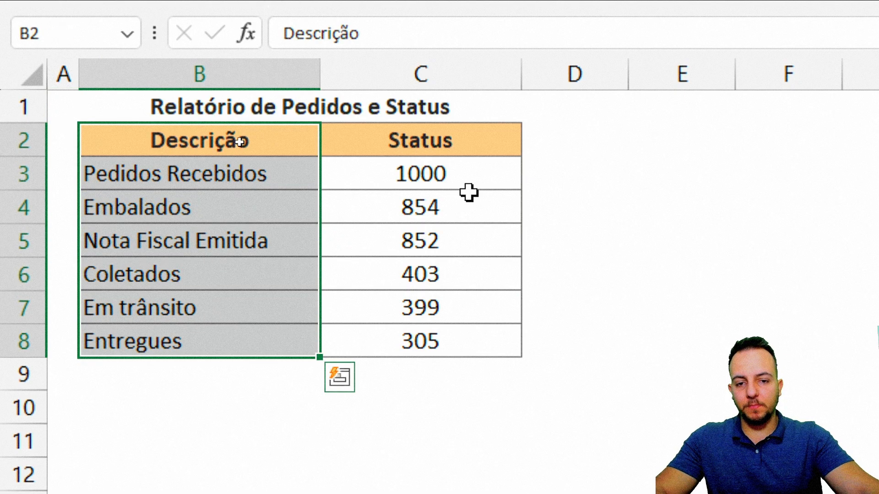
drag(458, 147, 412, 341)
click(274, 145)
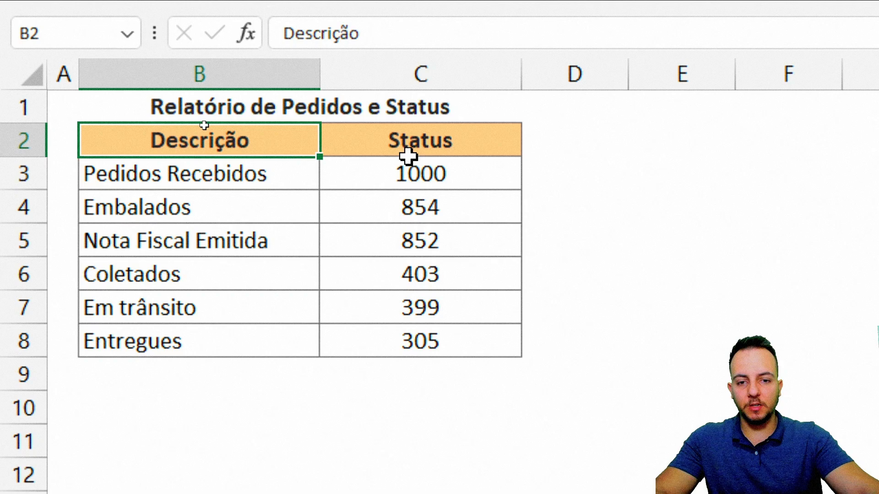
click(406, 154)
text(Qtd)
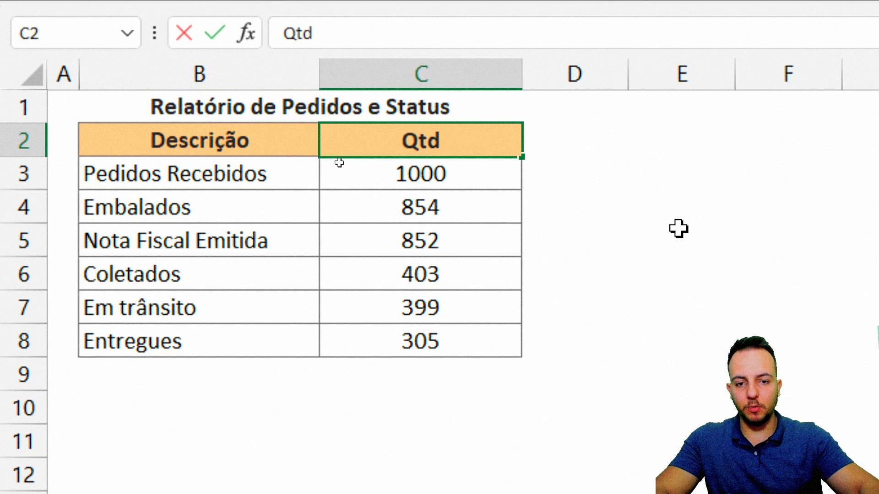
key(Return)
Replace the word Status in the table title with Qtd so it reads "Relatório de Pedidos e Qtd"
key(Up)
key(Up)
key(F2)
key(ctrl+shift+Left)
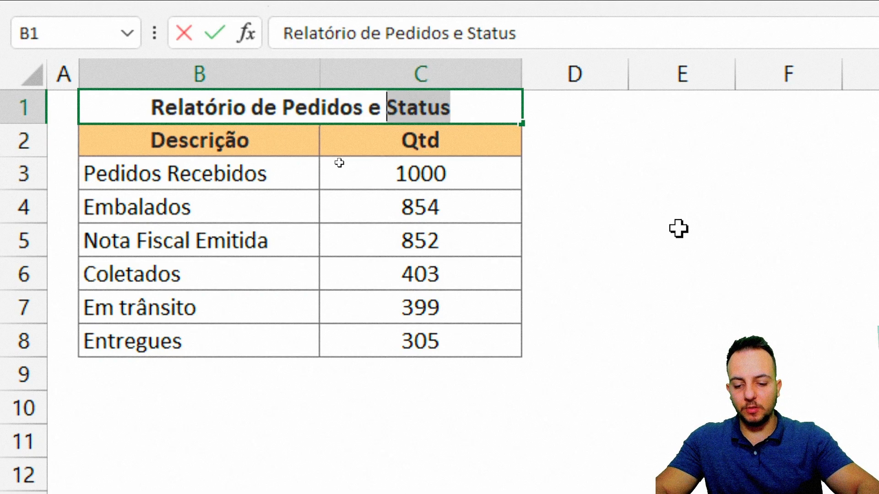
text(Qtd)
key(Return)
Outline the Embalados and Nota Fiscal Emitida stages and their quantities with temporary red rectangles, clearing each pair
key(ctrl+2)
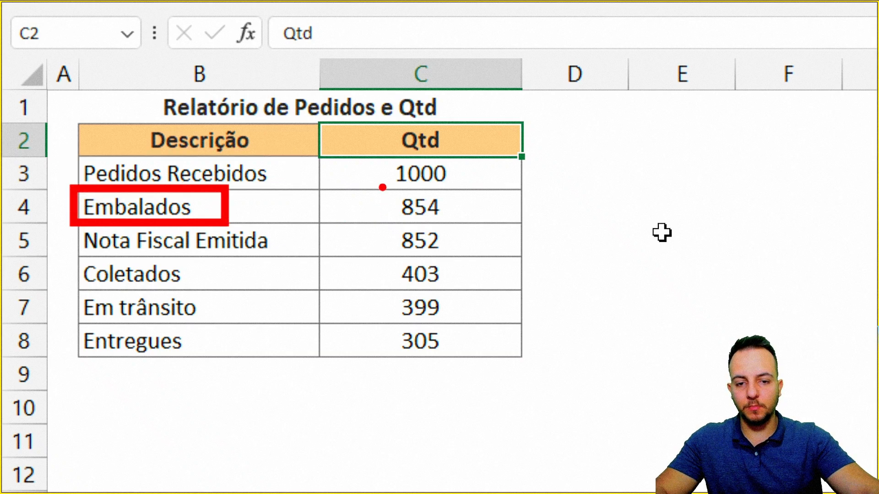
drag(383, 188, 455, 226)
key(ctrl+z)
key(ctrl+z)
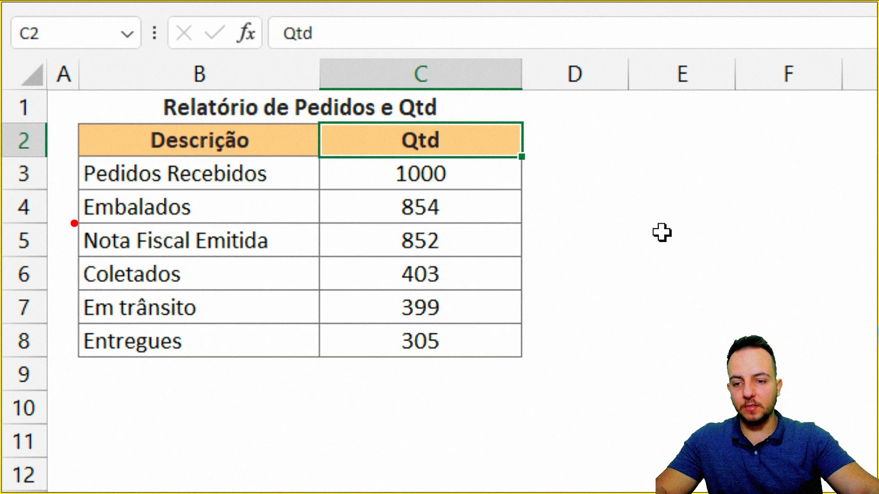
drag(74, 224, 312, 260)
drag(382, 223, 459, 259)
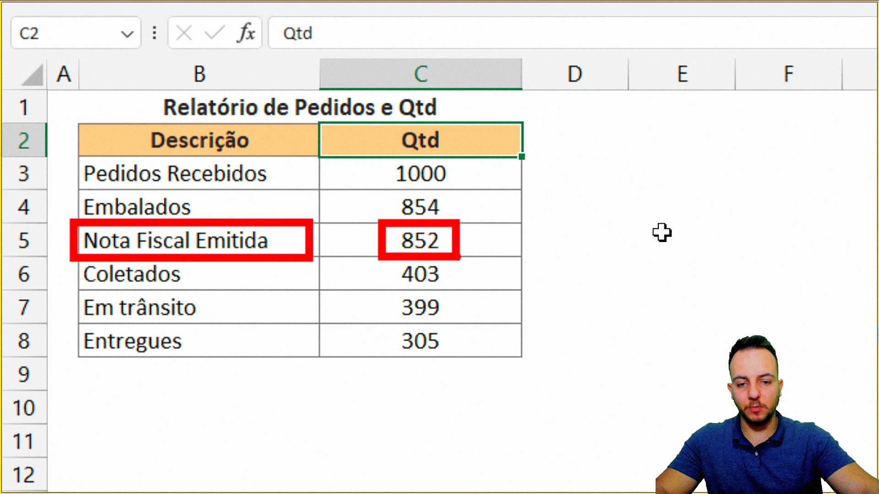
key(ctrl+z)
key(ctrl+z)
Outline the Coletados stage and its quantity temporarily, clear the rectangles and mark the Em trânsito and Entregues stages
drag(74, 255, 223, 295)
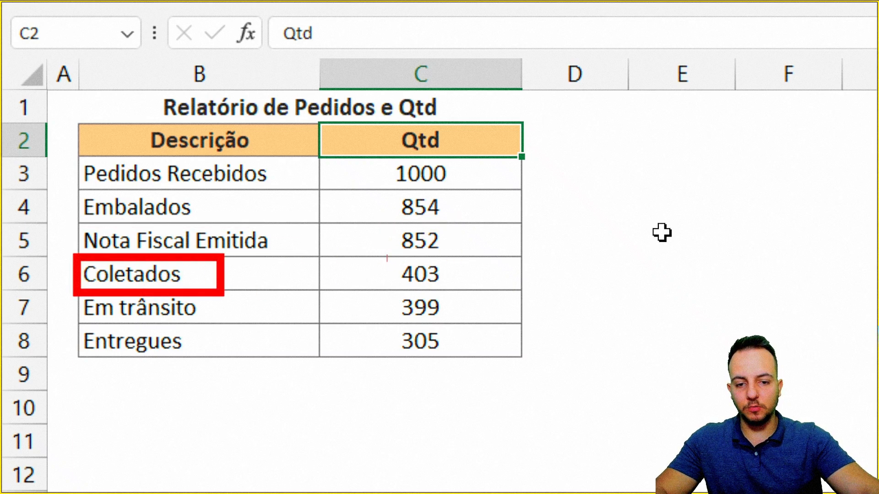
drag(384, 254, 464, 292)
key(ctrl+z)
key(ctrl+z)
drag(220, 308, 324, 270)
drag(239, 348, 304, 324)
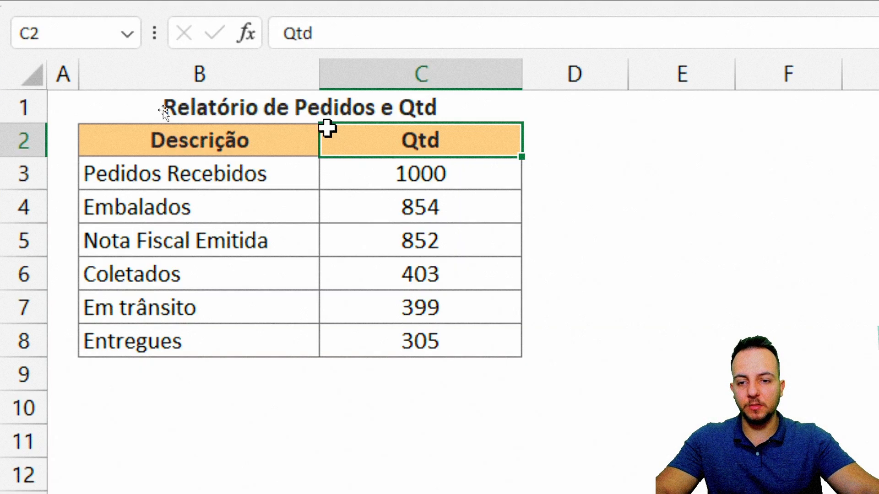
Add a filter to the order table, sort it by Qtd from largest to smallest and remove the filter
drag(196, 129, 380, 334)
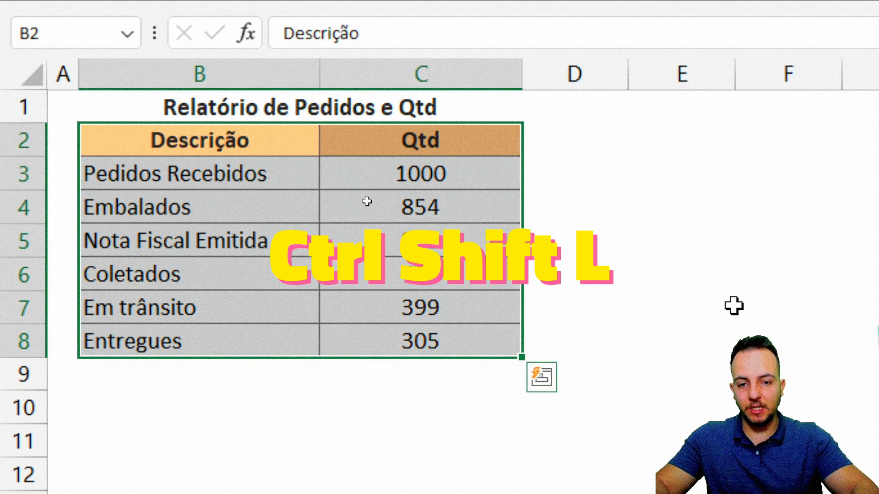
key(ctrl+shift+l)
click(753, 303)
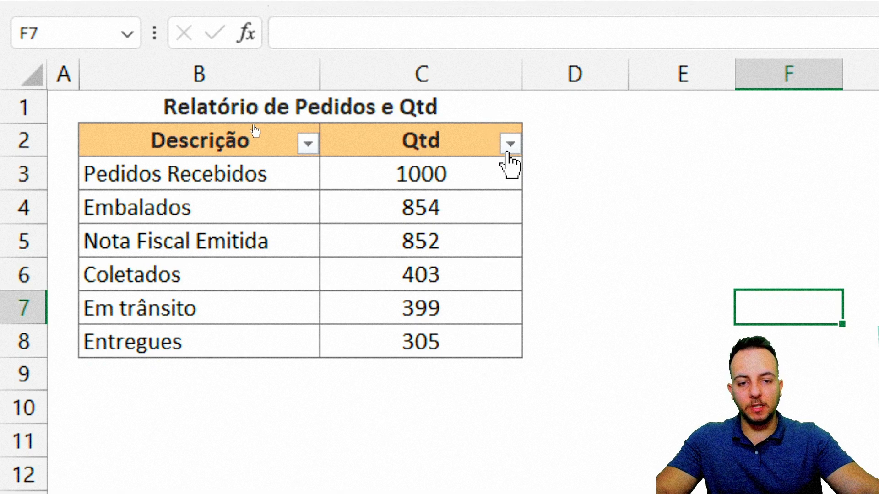
click(510, 145)
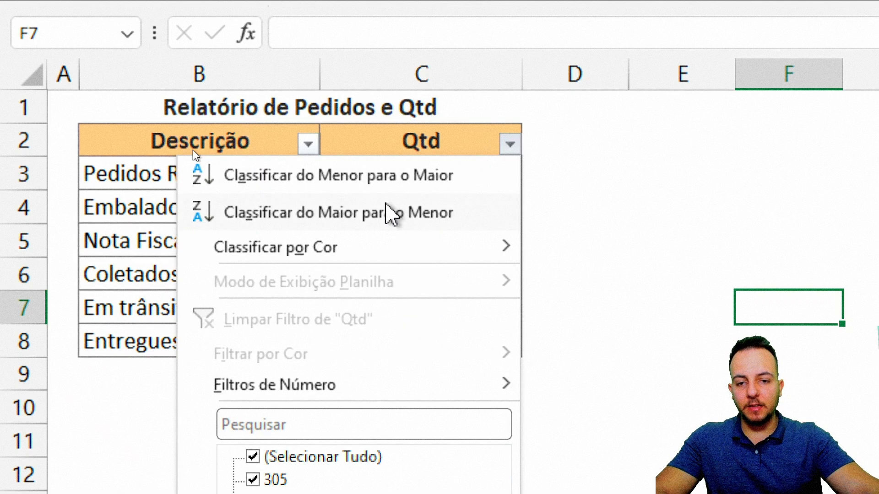
click(330, 214)
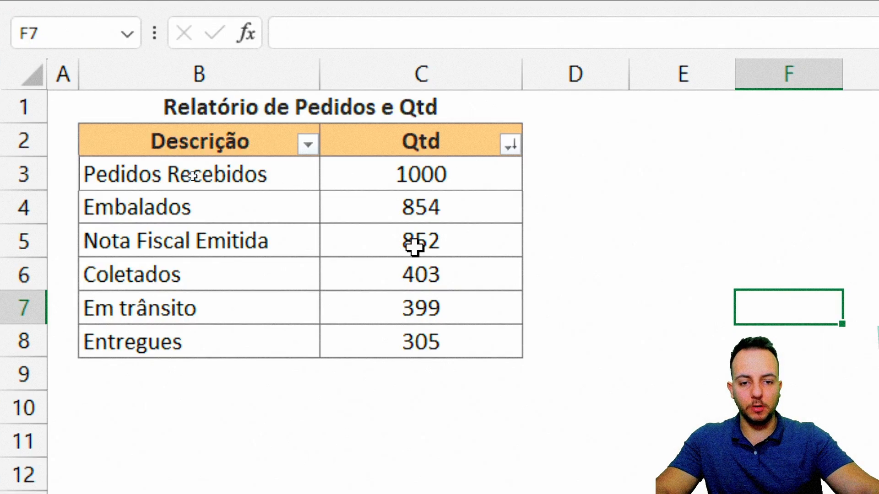
click(304, 247)
key(ctrl+shift+l)
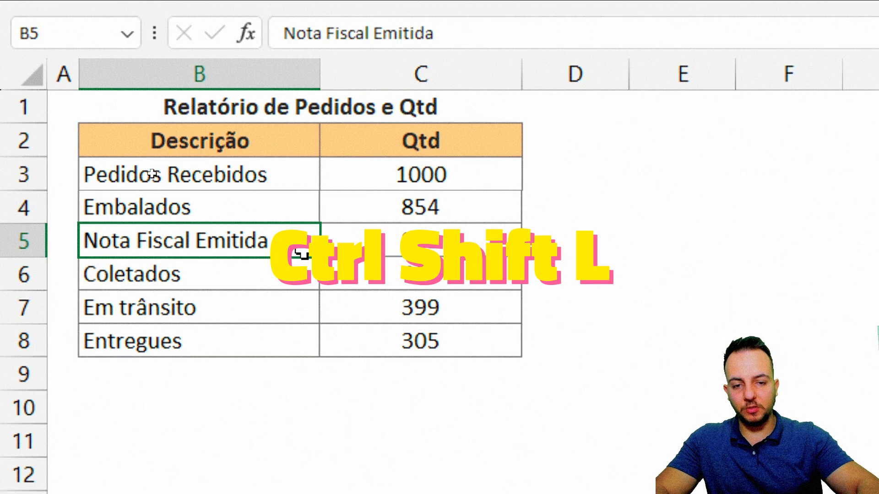
Insert a Funil chart from the Descrição and Qtd table, including its headers (B2:C8)
drag(249, 141, 410, 327)
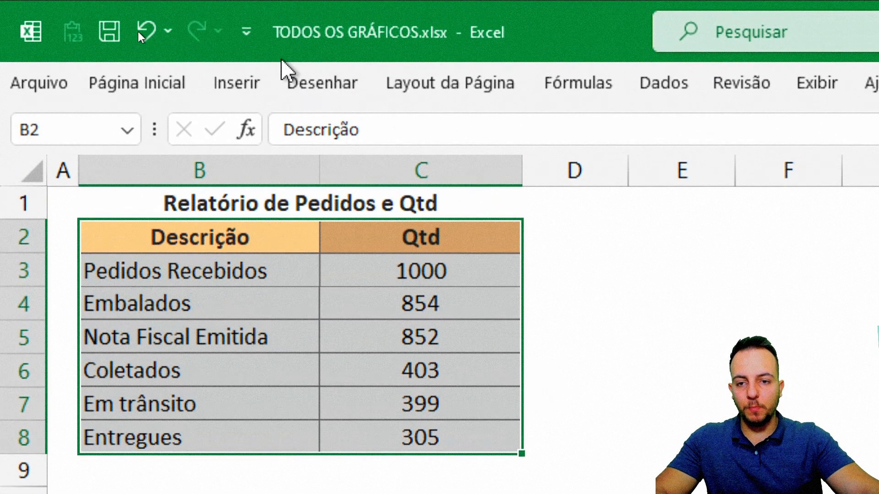
click(235, 84)
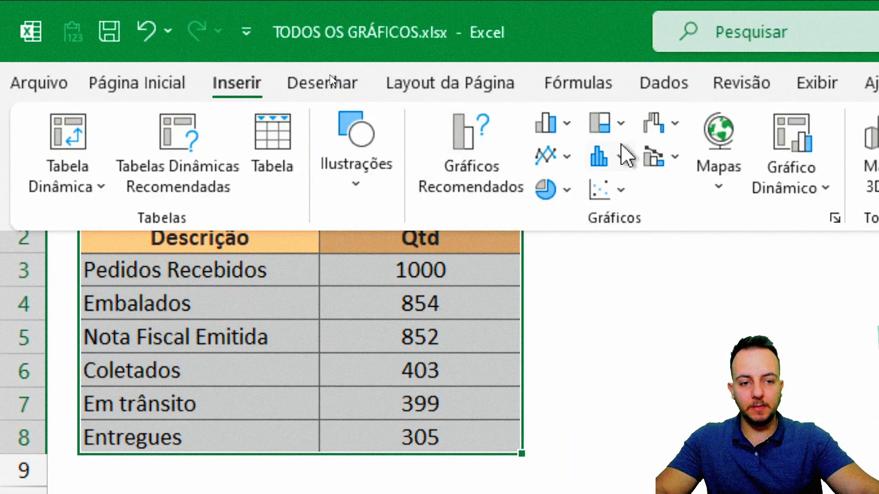
click(664, 122)
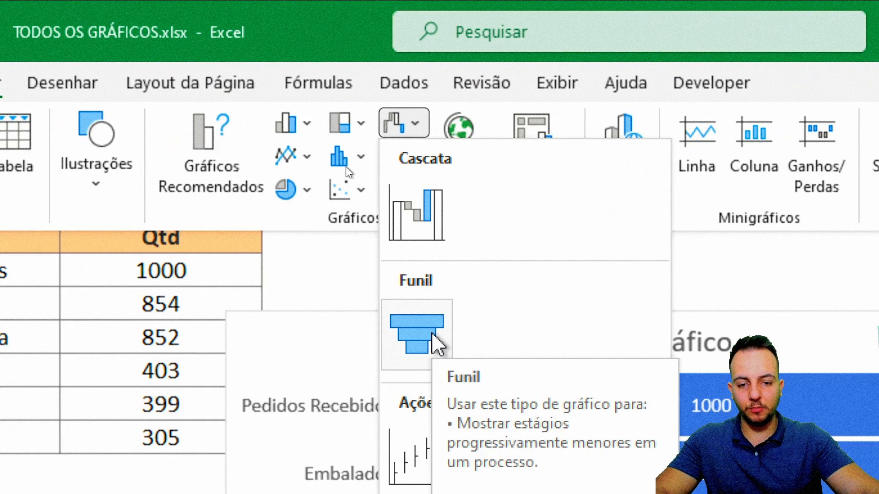
click(433, 341)
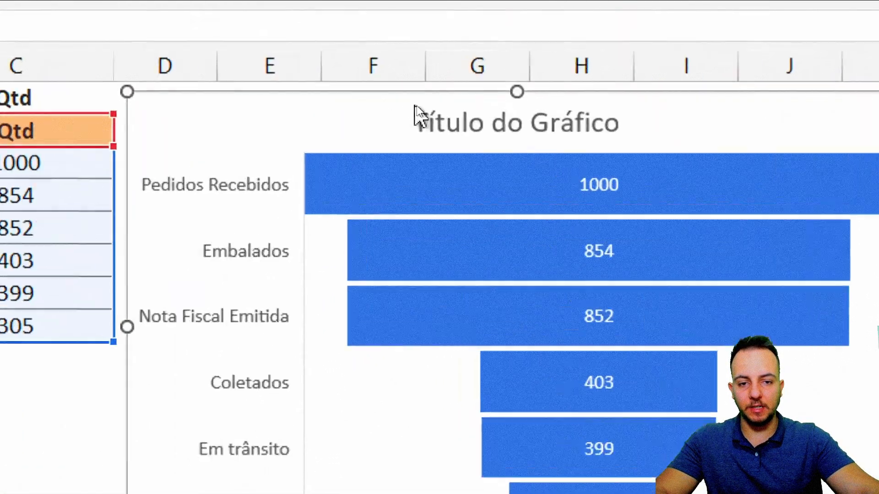
Delete the funnel chart's title, shrink the chart to end at about column I and row 13, and deselect it
click(431, 112)
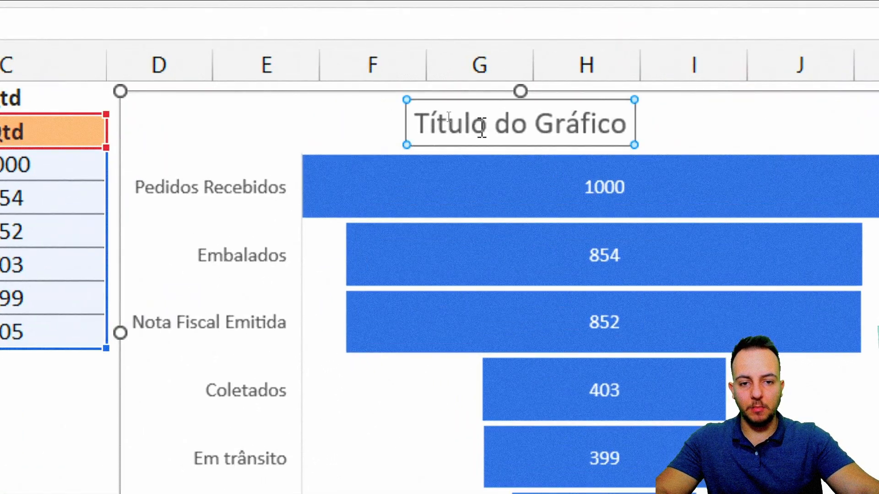
key(Delete)
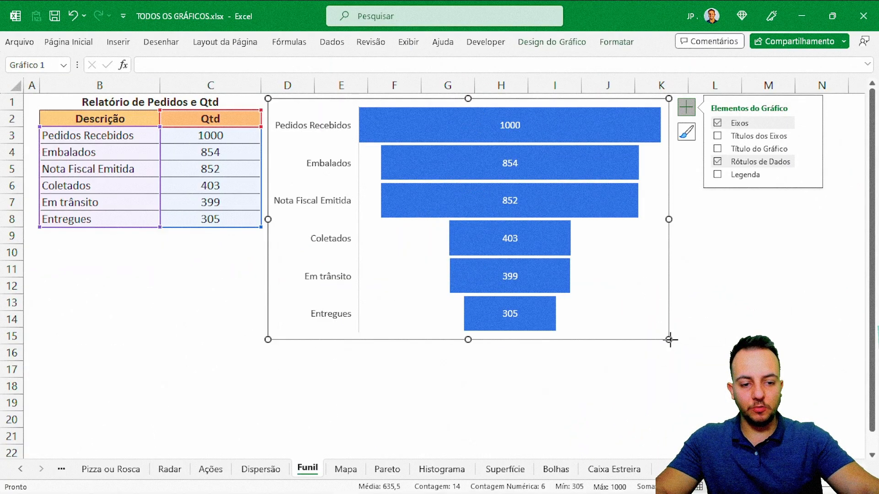
drag(789, 467, 612, 408)
click(646, 293)
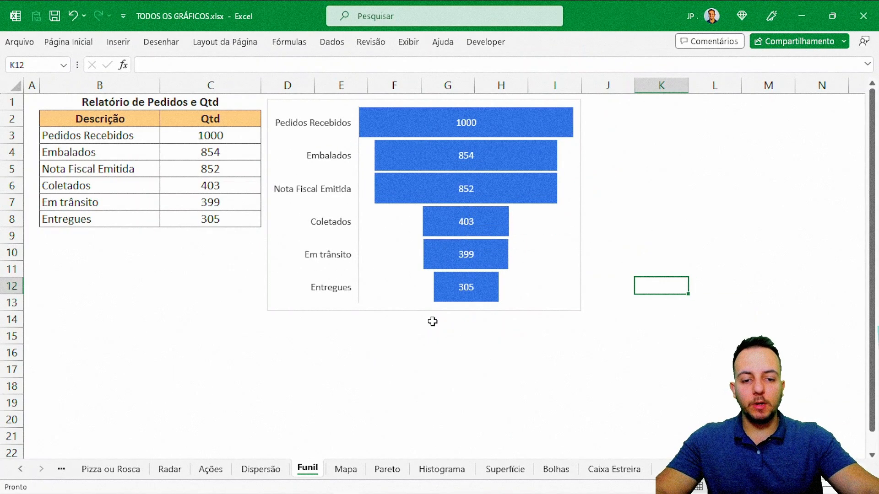
Enlarge the funnel chart to extend through about column J and row 18, and deselect it
click(565, 304)
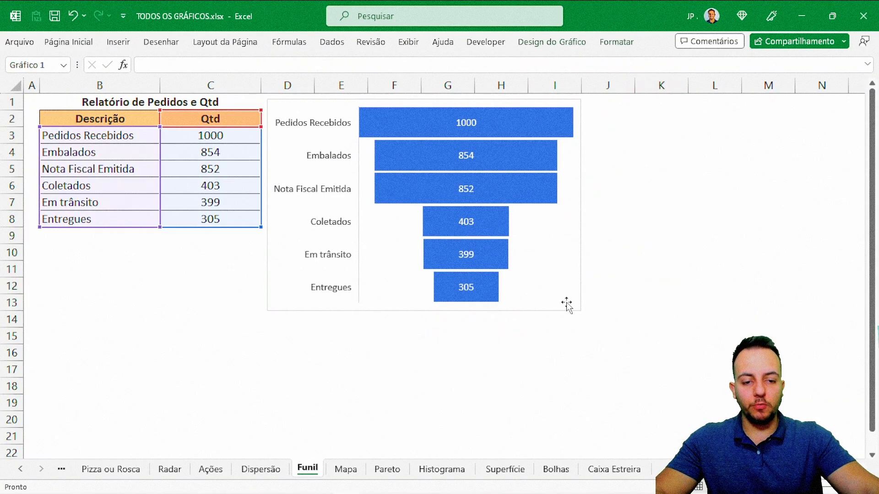
drag(580, 310, 631, 395)
click(690, 349)
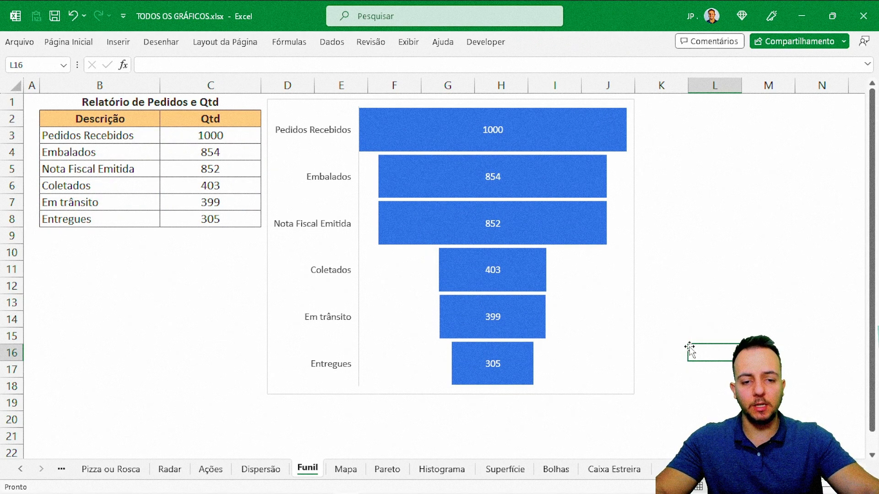
Point two temporary red arrows at the Coletados bar of the funnel chart and clear them
key(ctrl+2)
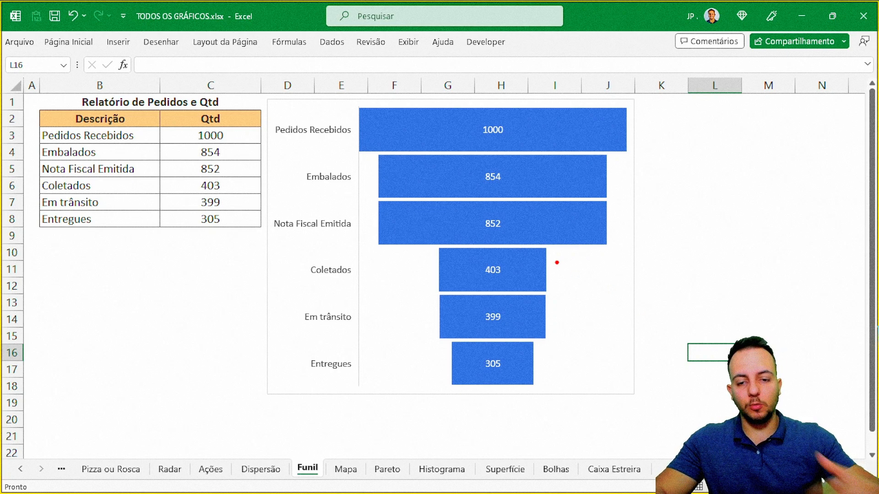
drag(556, 261, 659, 223)
drag(439, 263, 360, 224)
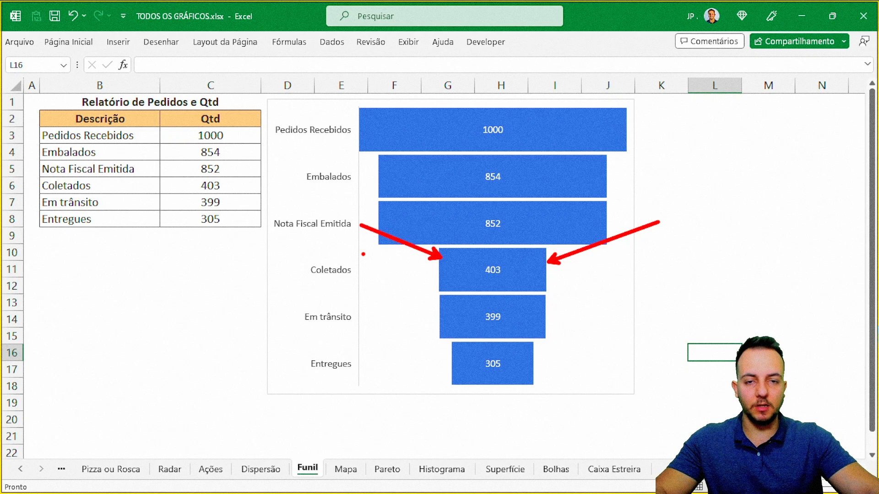
key(ctrl+z)
key(ctrl+z)
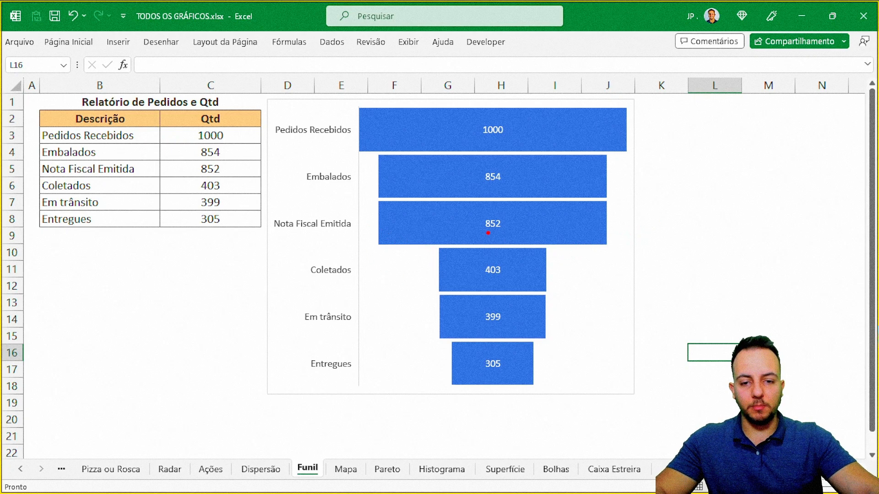
Mark the Embalados–Nota Fiscal Emitida and Coletados–Em trânsito bar pairs with temporary red arrows and leave the drawing mode
drag(378, 241, 376, 156)
drag(609, 239, 608, 143)
drag(632, 191, 736, 191)
drag(439, 337, 438, 240)
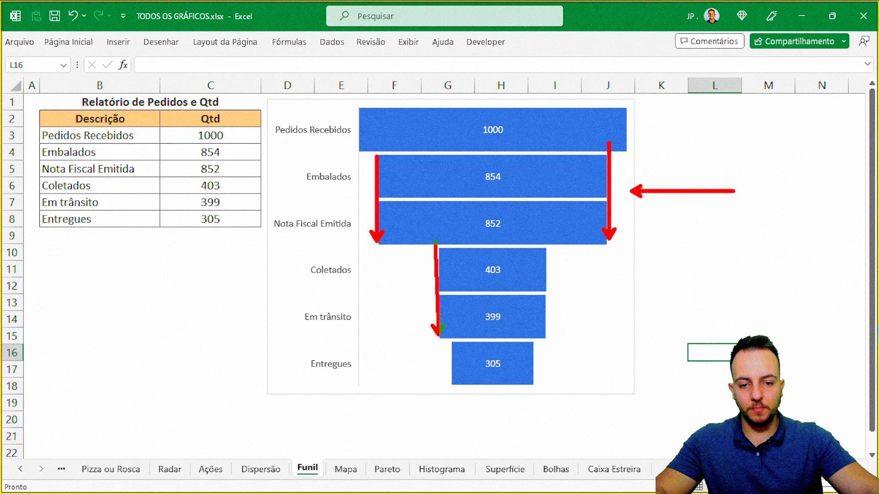
drag(542, 338, 542, 243)
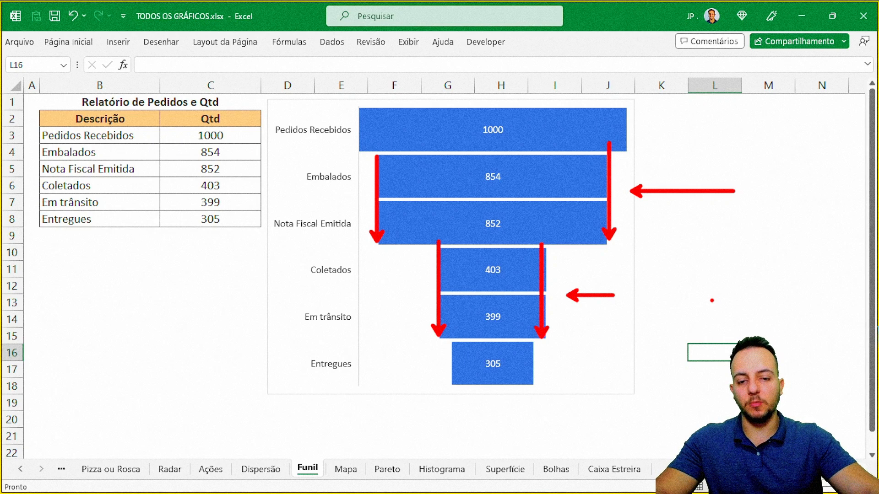
key(Escape)
Open the Mapa sheet and review the UF and Vendas columns of the Vendas 1° Semana table
click(135, 126)
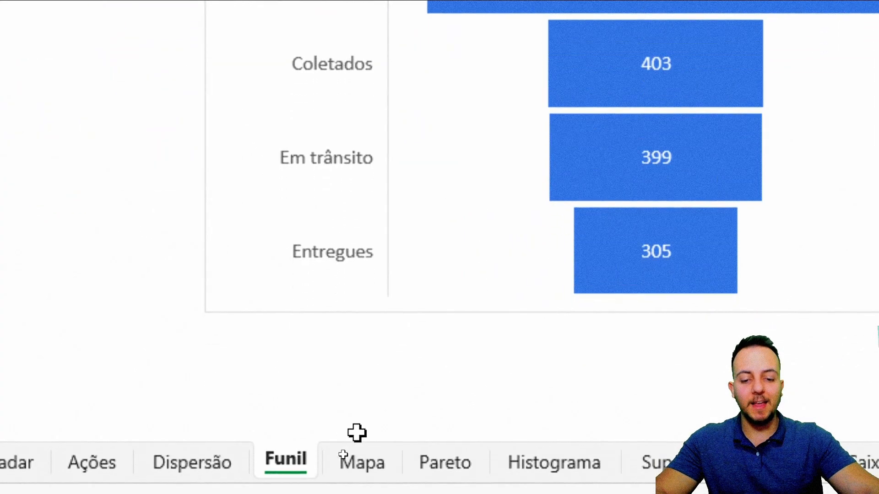
click(345, 469)
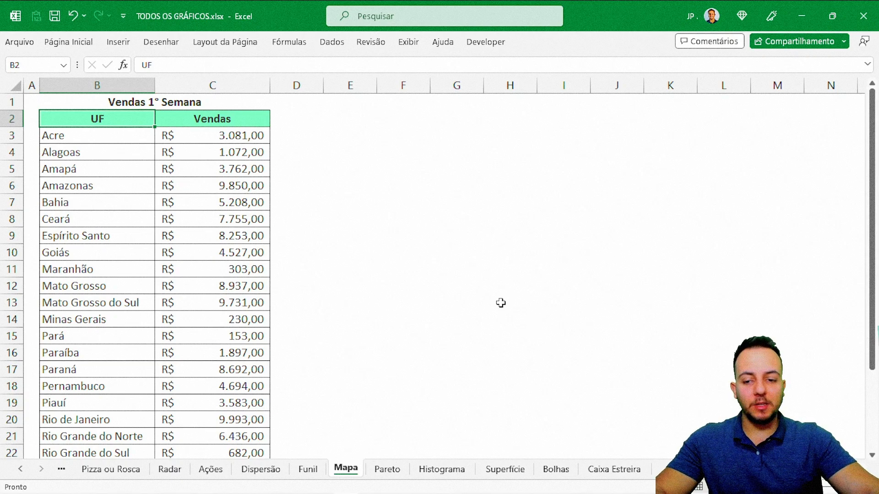
scroll(500, 303, down, 3)
scroll(300, 250, up, 3)
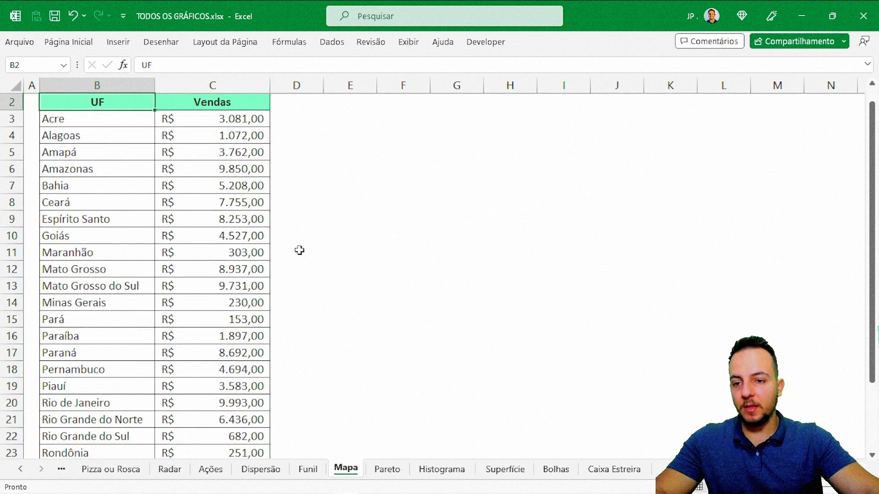
scroll(300, 251, up, 1)
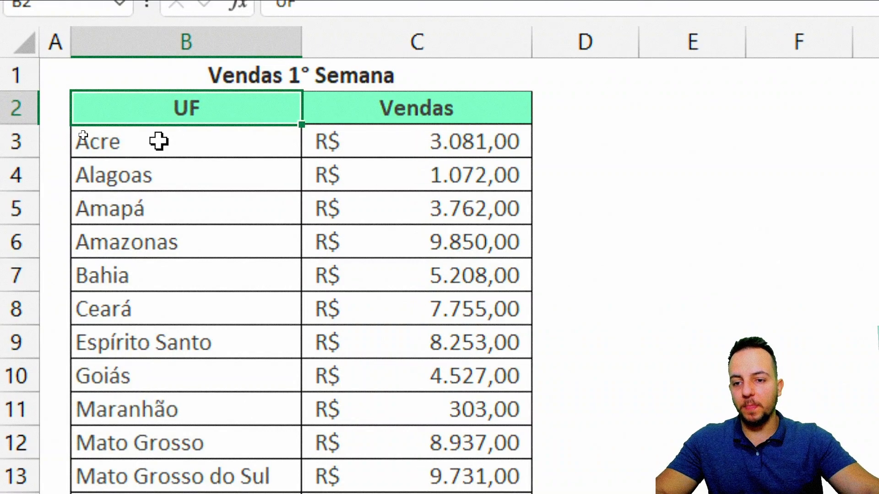
click(84, 136)
click(88, 173)
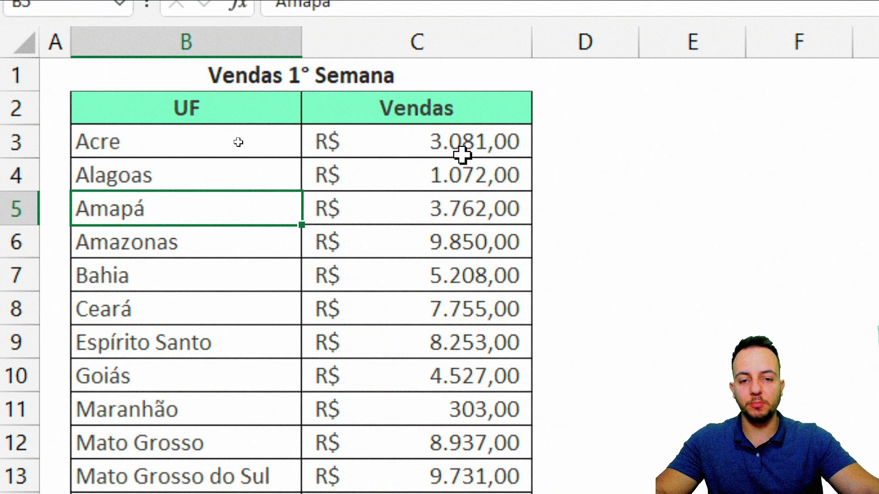
drag(449, 114, 420, 430)
scroll(228, 70, up, 1)
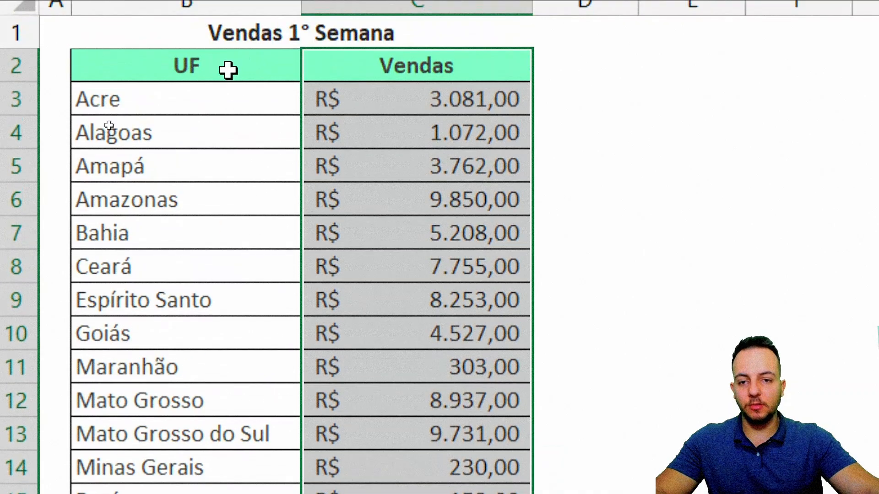
Look back at the funnel chart on the Funil sheet and return to the Mapa sheet
click(228, 70)
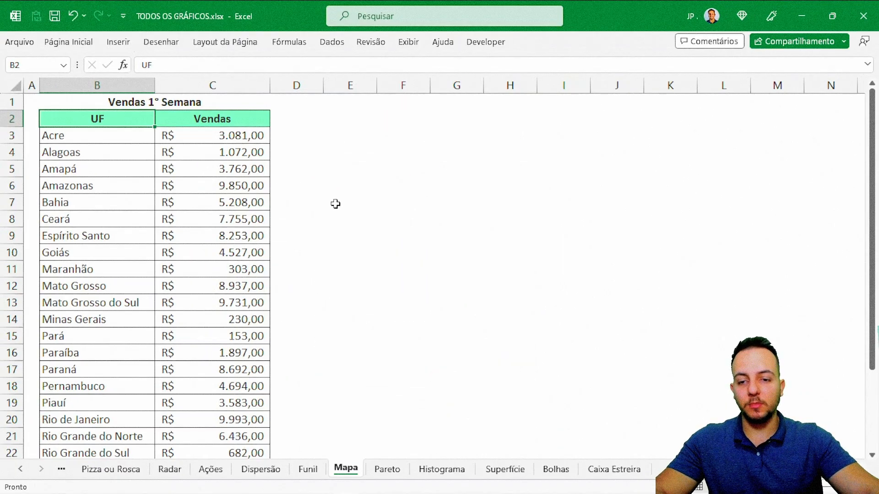
click(324, 470)
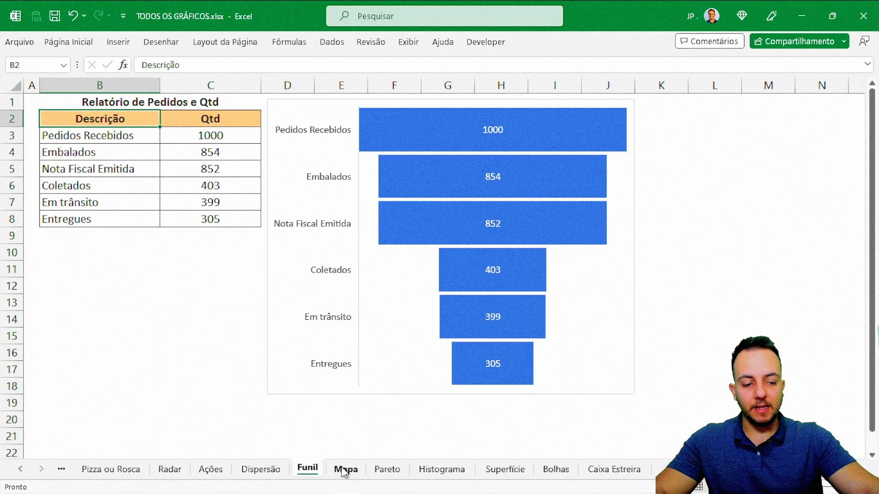
click(343, 470)
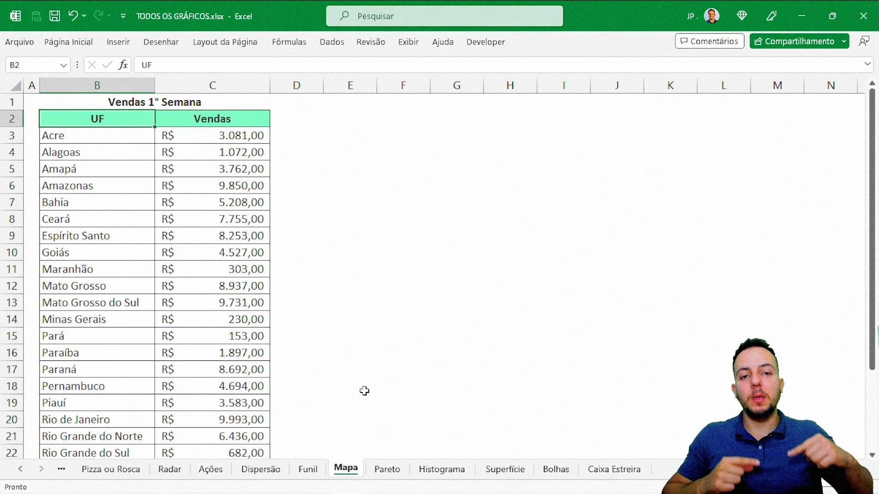
Insert a Mapa Coroplético chart from the whole UF and Vendas table on the Mapa sheet
key(ctrl+shift+Down)
key(ctrl+shift+Right)
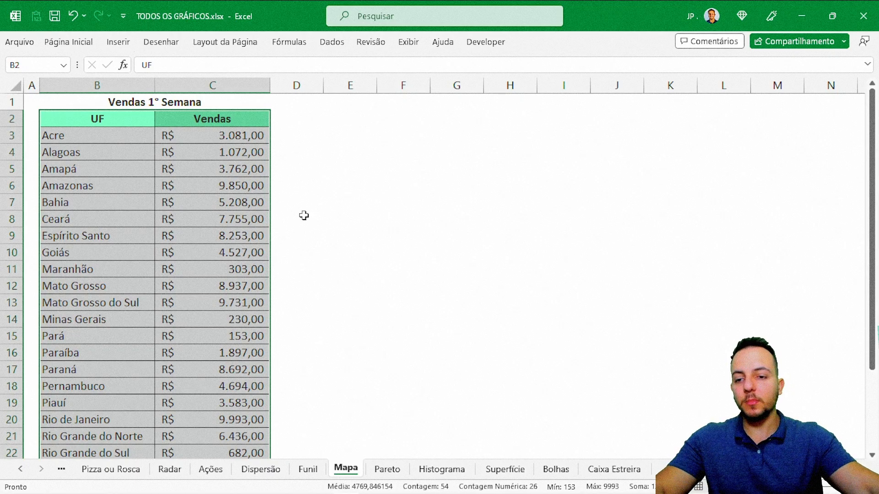
click(118, 42)
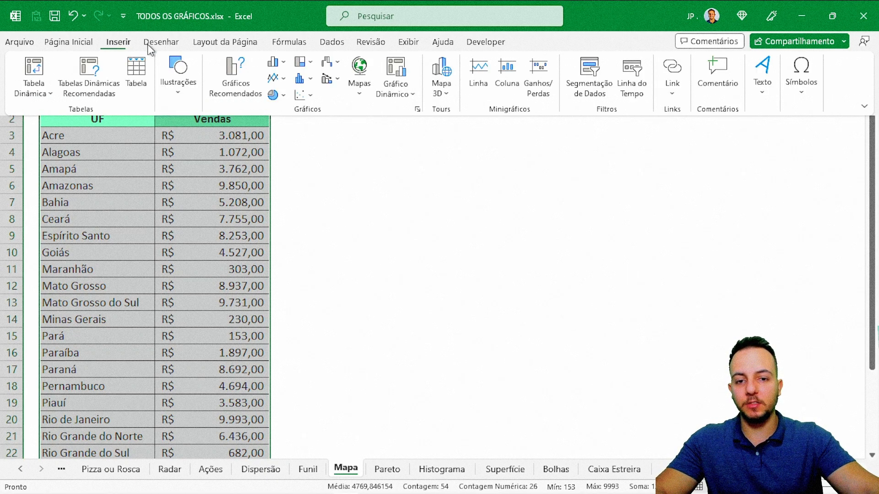
click(395, 110)
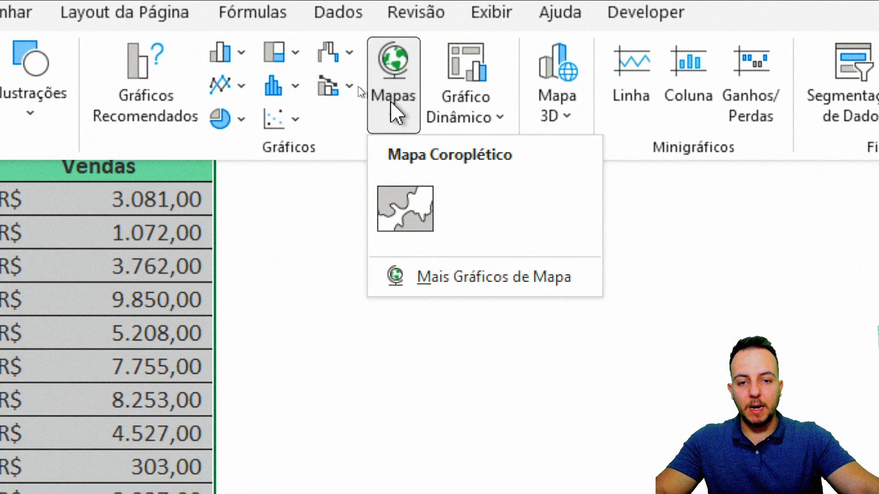
click(408, 236)
Place the map chart beside the table from column D, row 1, resize it through about column J and row 18, and deselect it
drag(349, 157, 385, 109)
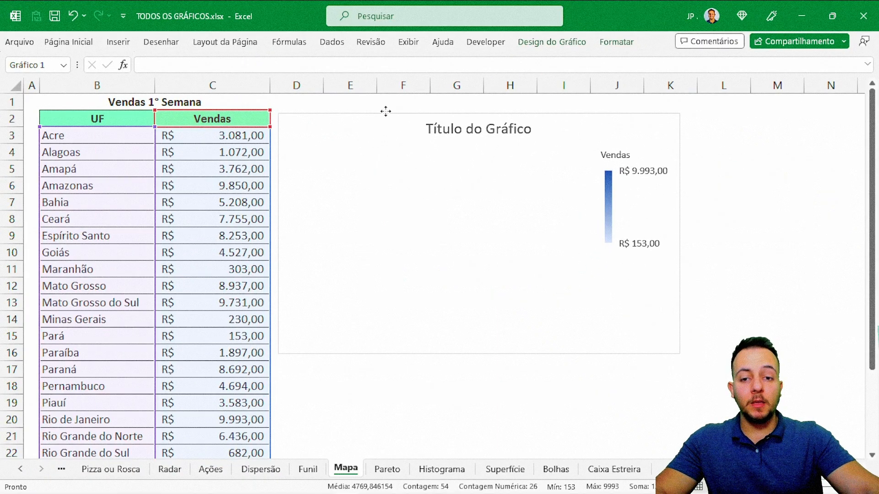
drag(675, 343, 644, 395)
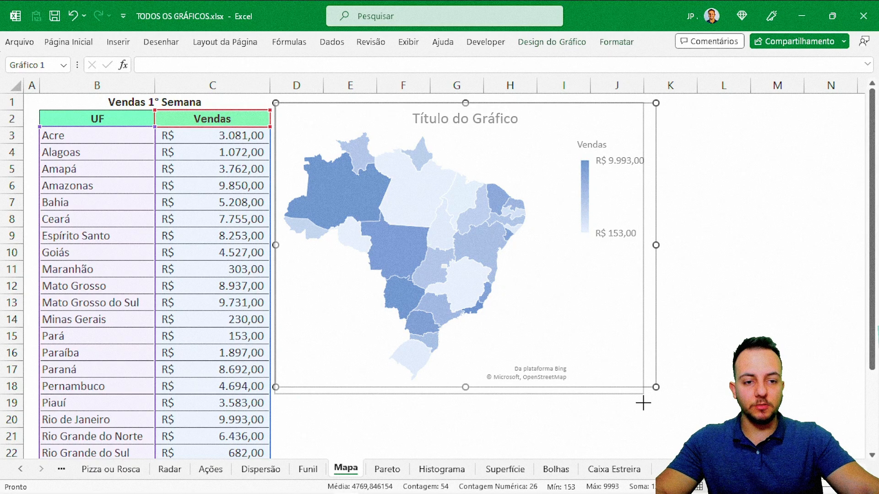
click(696, 367)
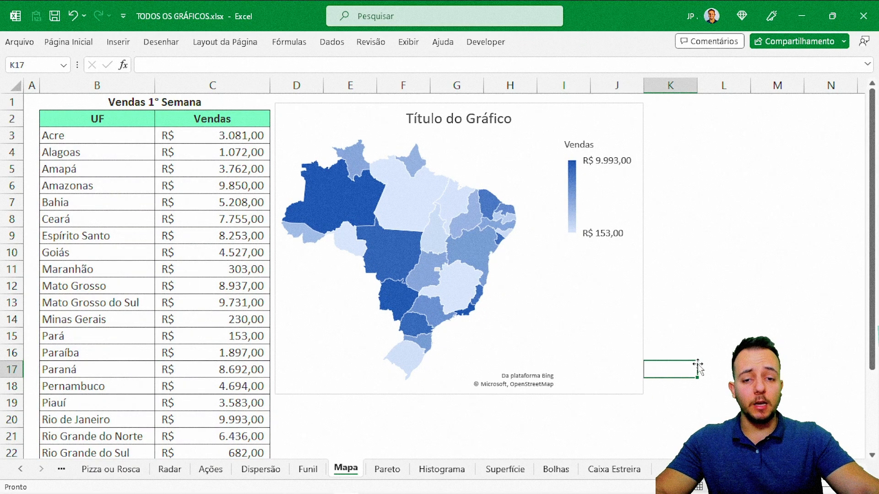
click(734, 283)
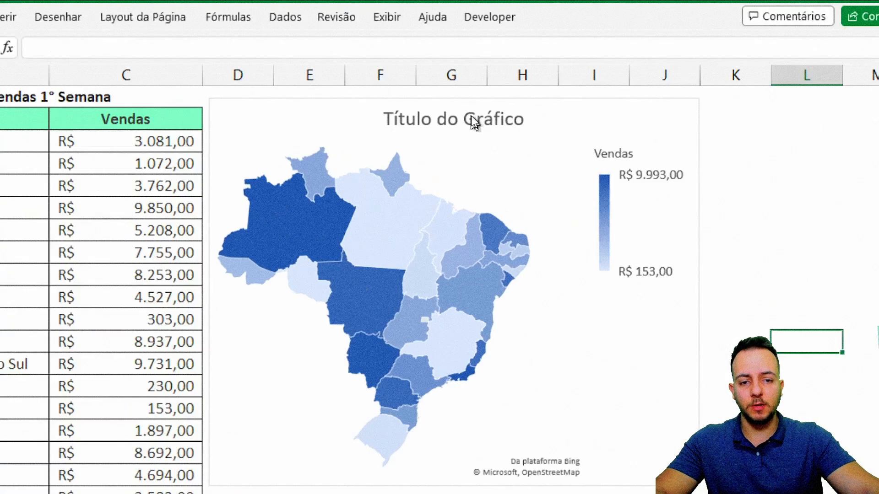
Delete the map chart's title and deselect the chart
click(467, 119)
key(Delete)
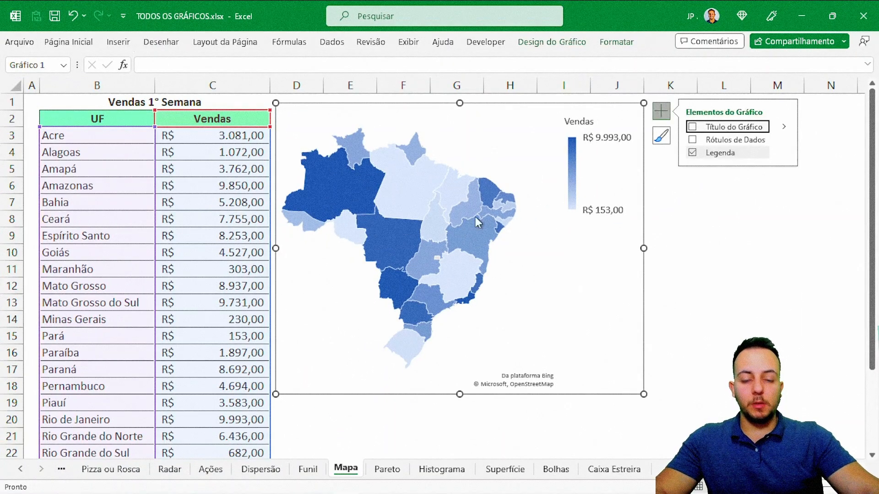
click(715, 281)
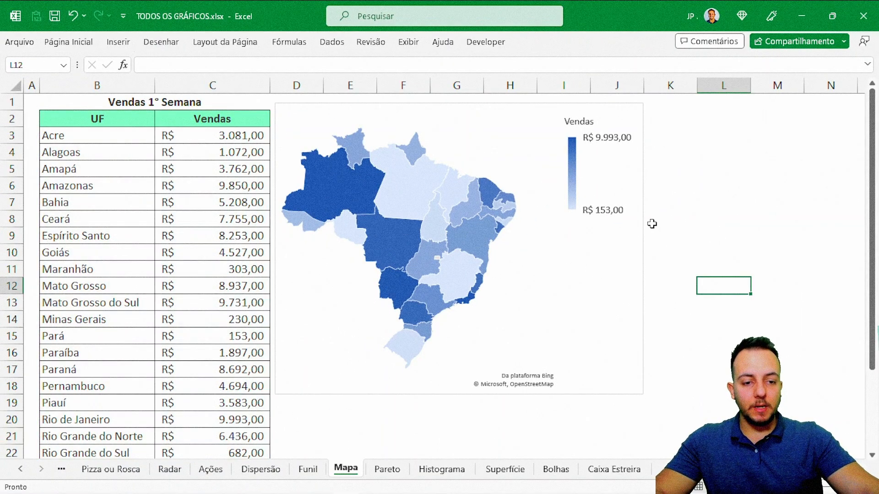
Look through the ready-made colour palettes offered for the map chart without applying one
click(645, 229)
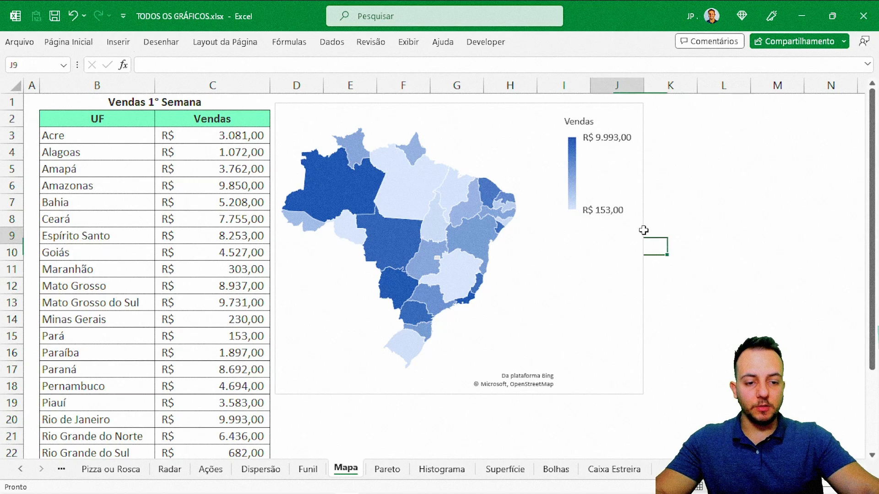
click(642, 229)
click(564, 45)
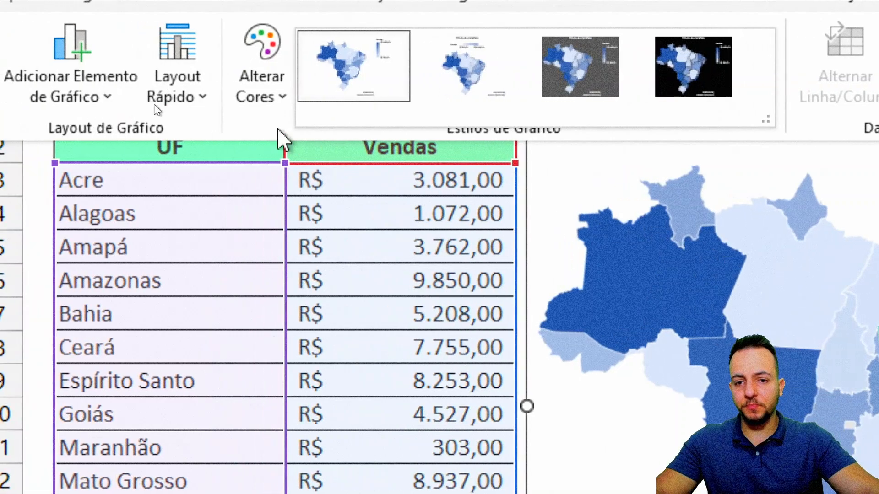
click(193, 97)
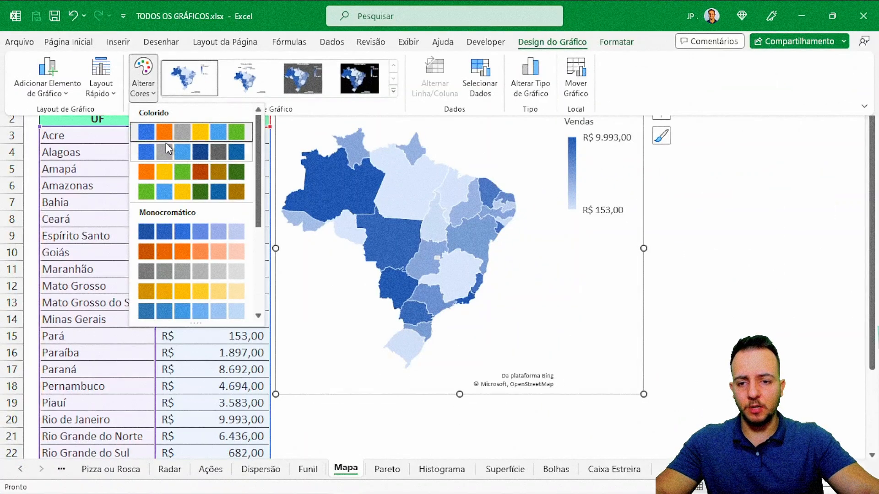
click(713, 246)
click(700, 325)
Open the Vendas series formatting, set the series colour to Divergentes (3 cores), and widen the formatting pane
right_click(407, 241)
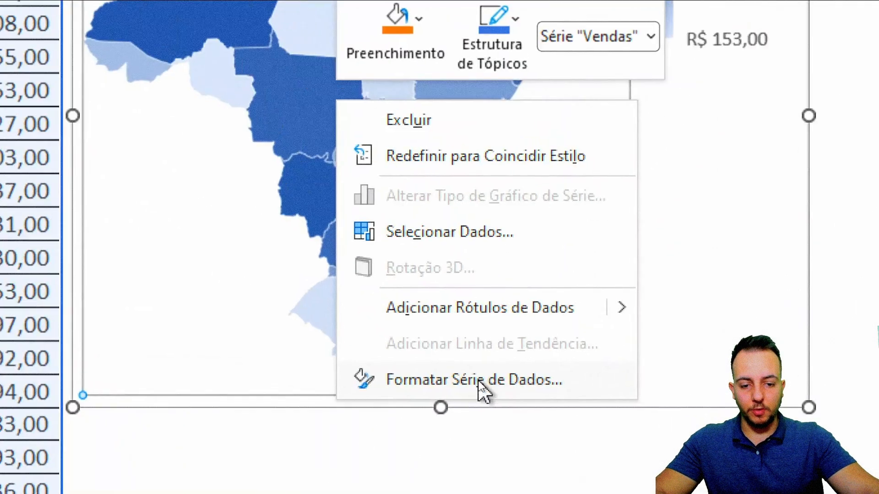
click(767, 252)
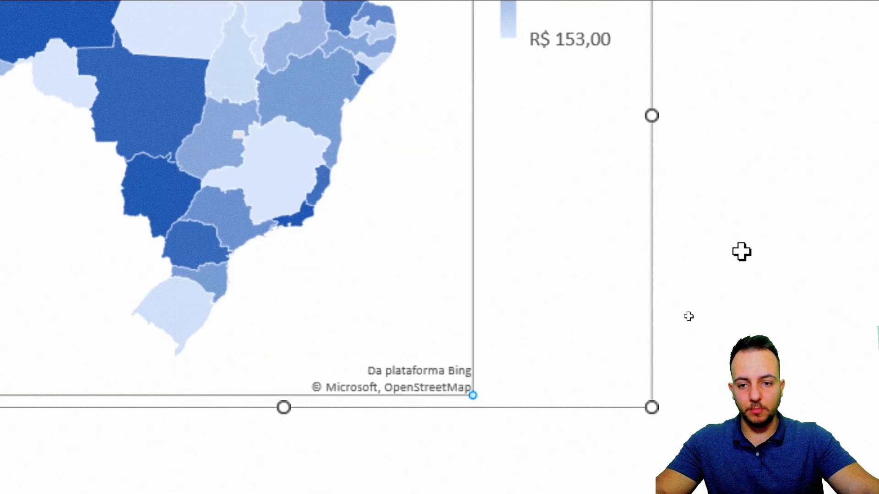
click(742, 252)
click(300, 153)
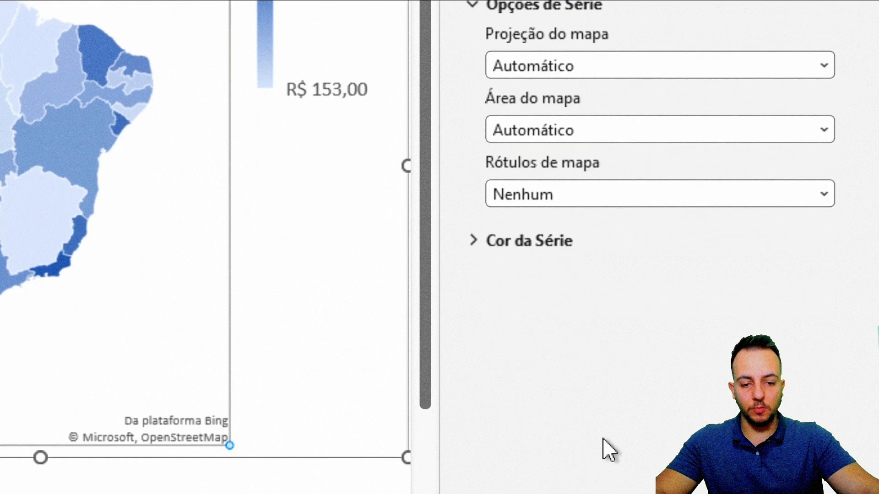
click(560, 242)
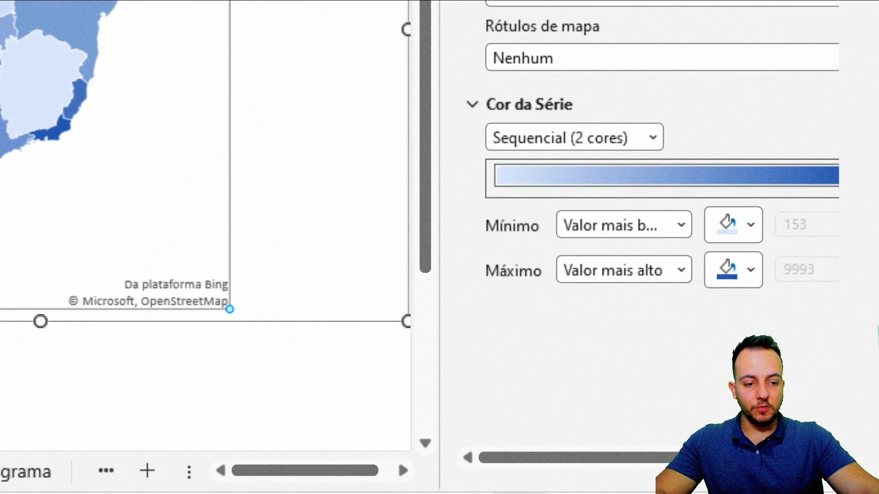
click(589, 132)
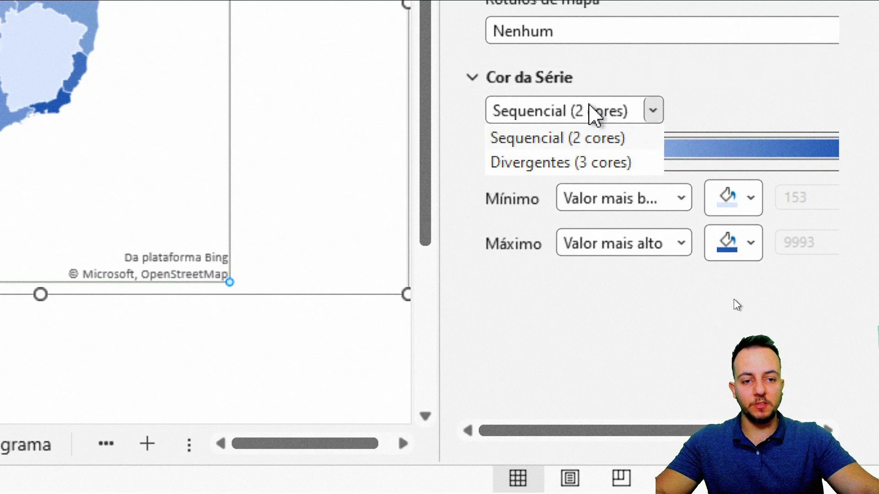
click(609, 168)
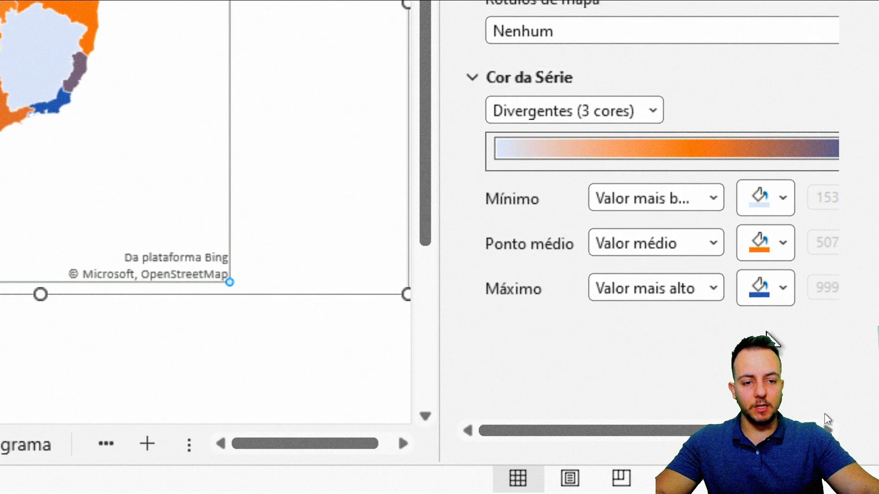
drag(435, 202, 177, 206)
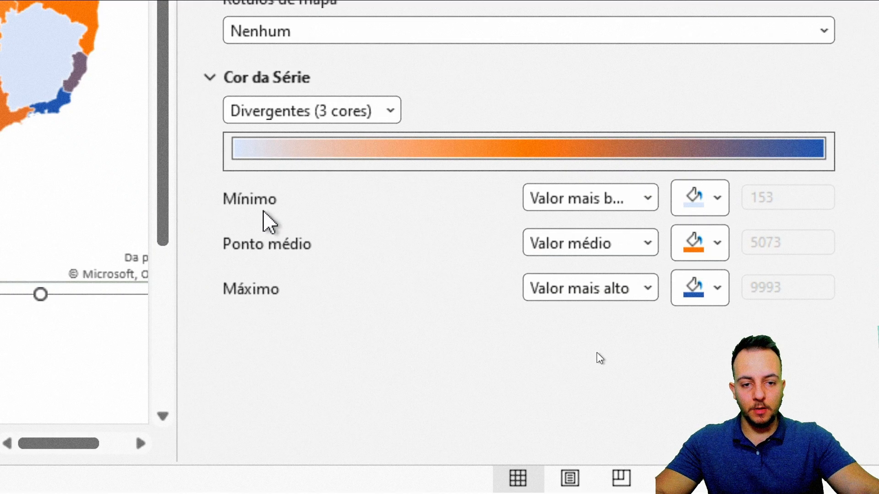
Colour the map's minimum red, midpoint yellow and maximum light green, then close the series formatting and deselect the chart
click(698, 201)
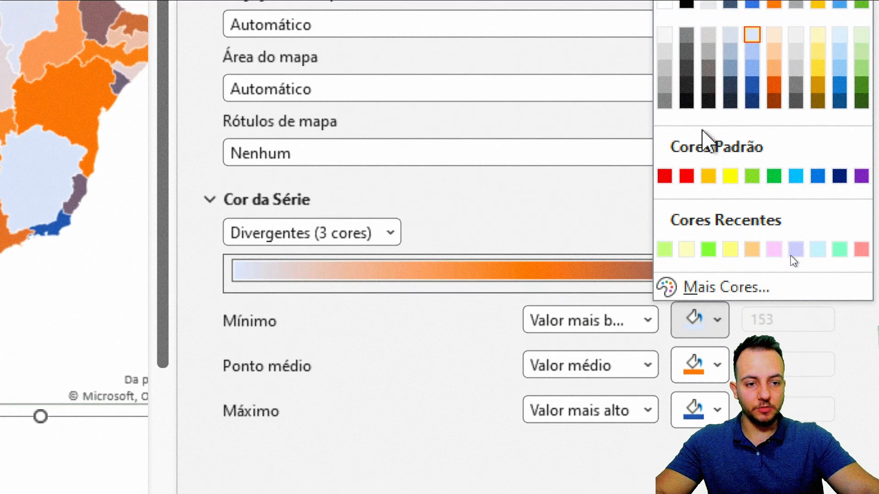
click(687, 176)
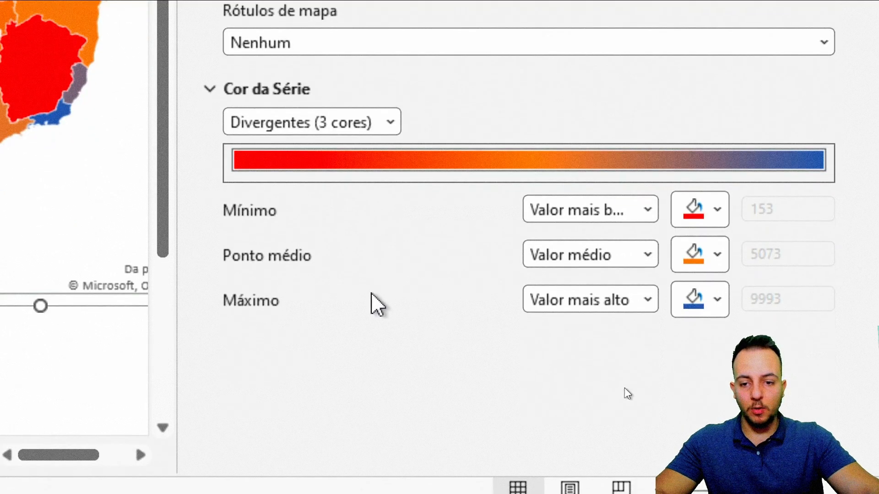
click(689, 256)
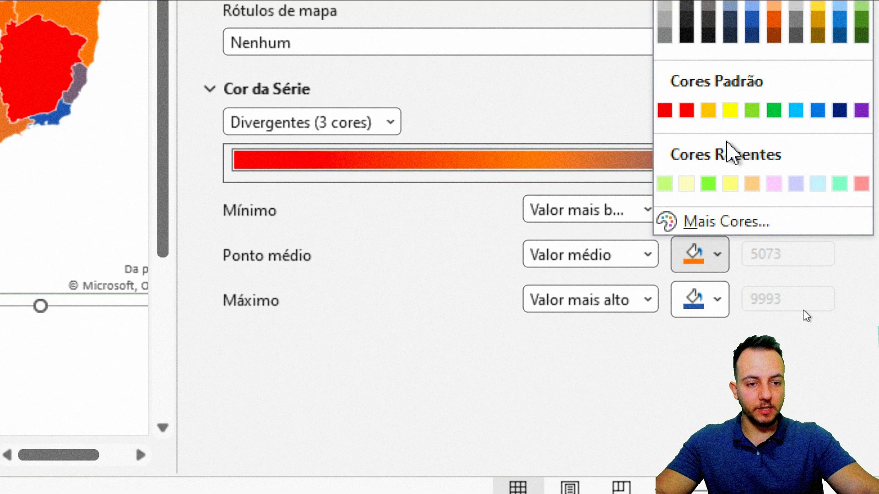
click(731, 111)
click(715, 304)
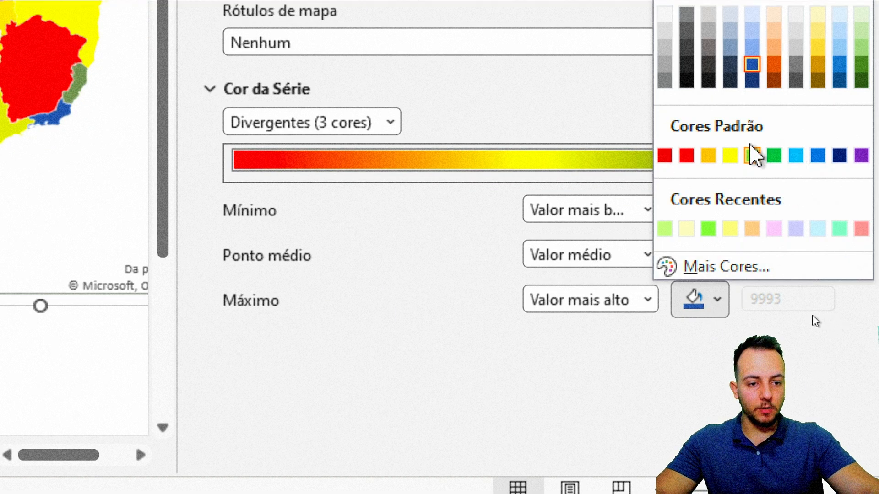
click(753, 158)
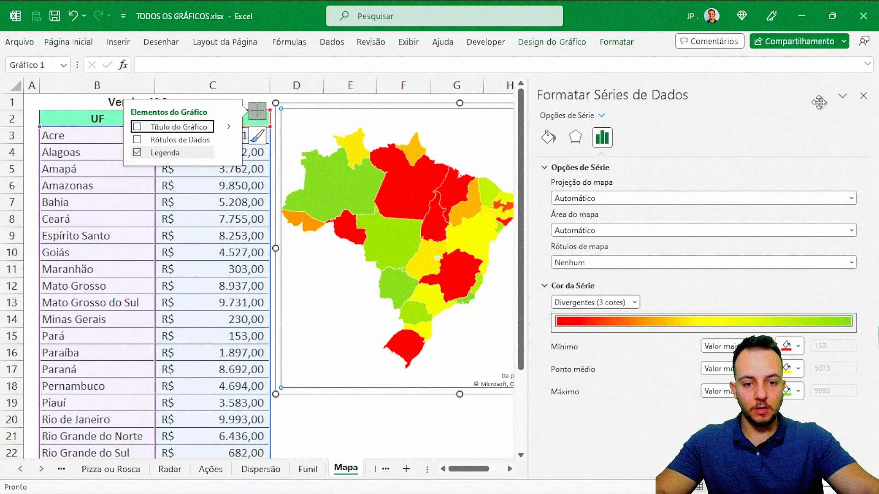
click(864, 96)
click(777, 269)
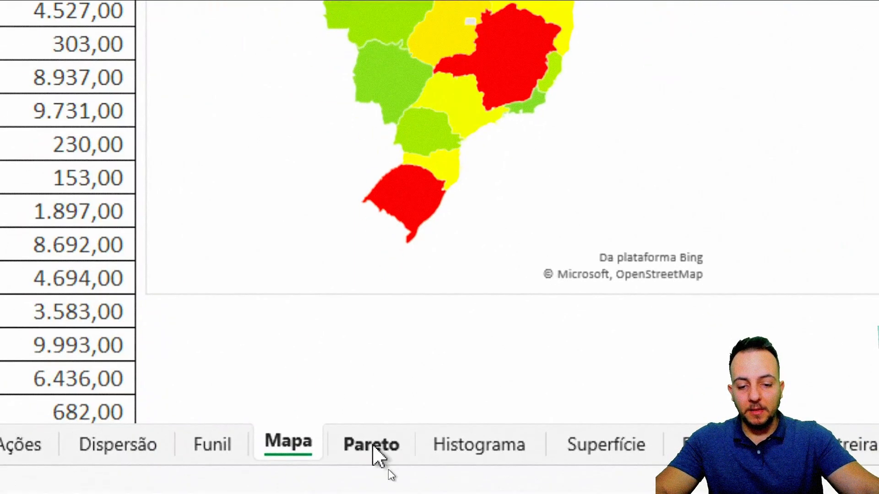
Insert a Pareto chart on the Pareto sheet from the Defeito and Contagem table in B2:C20
click(388, 470)
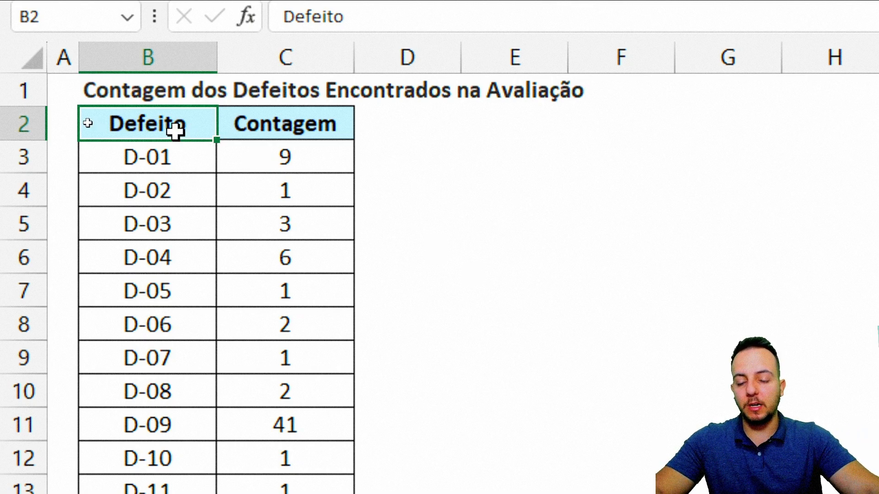
drag(175, 132, 266, 304)
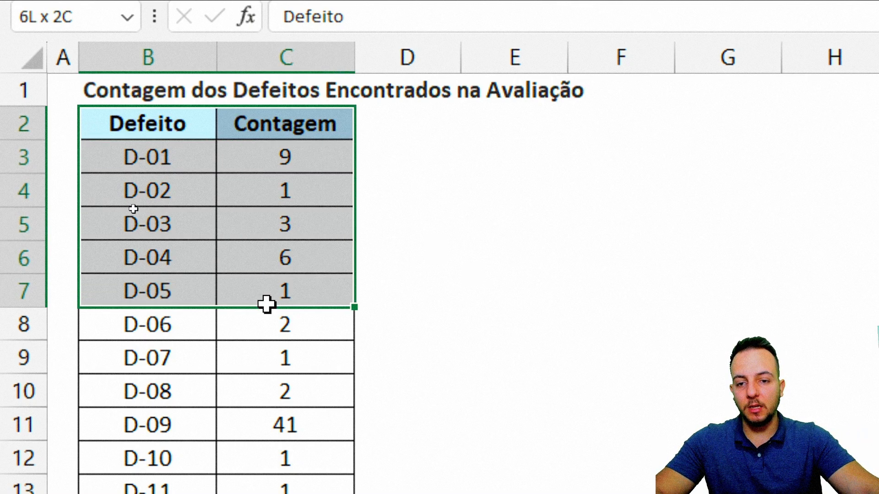
drag(181, 132, 280, 493)
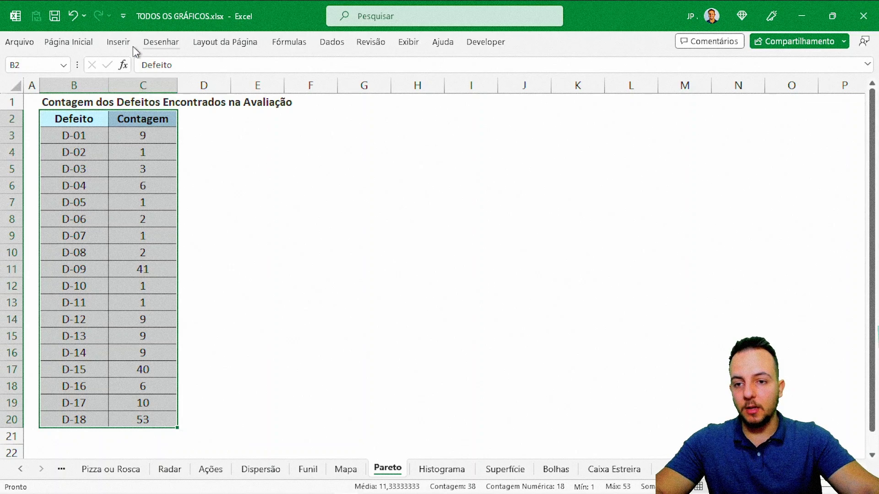
click(119, 42)
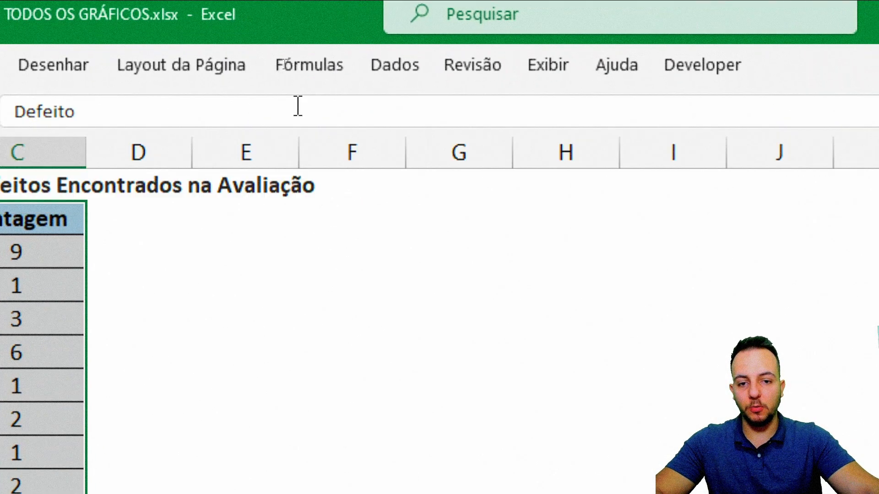
click(58, 65)
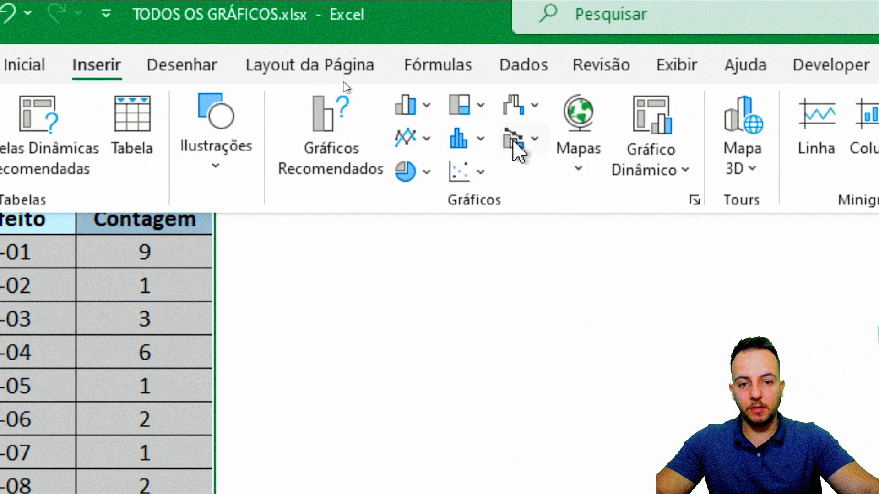
click(471, 145)
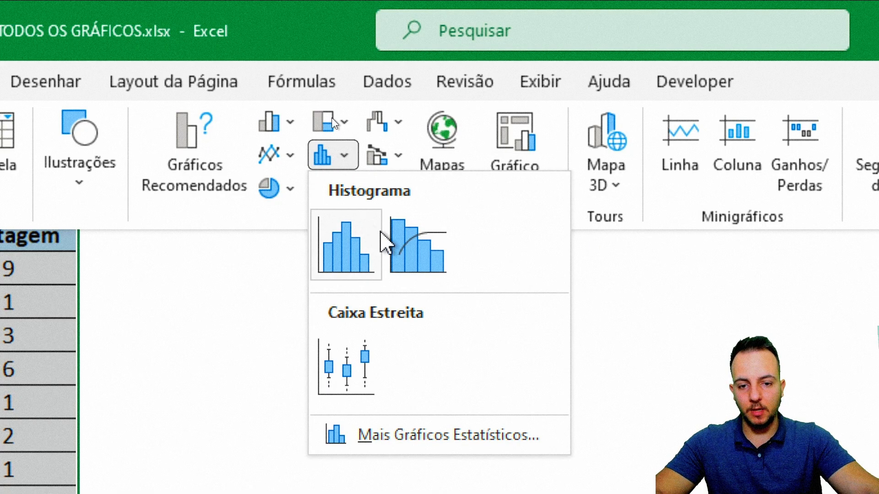
click(409, 250)
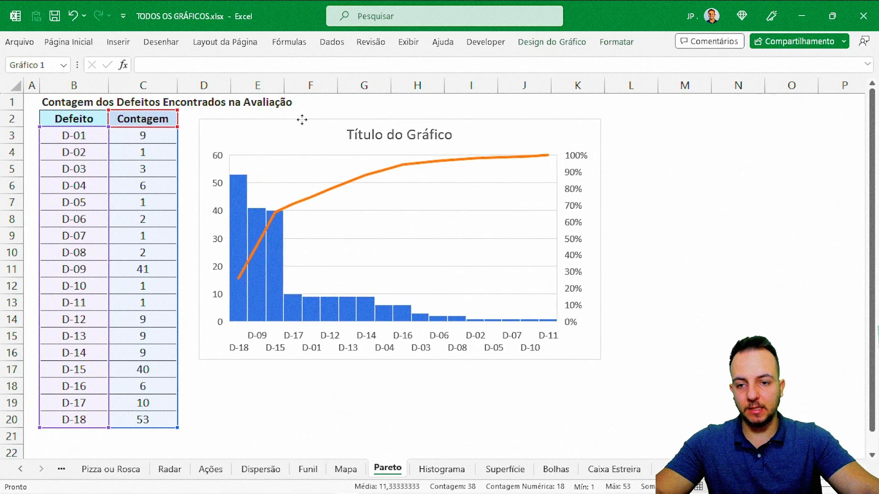
Delete the Pareto chart's title, shrink the chart to end at about column J and row 13, and deselect it
click(355, 133)
key(Delete)
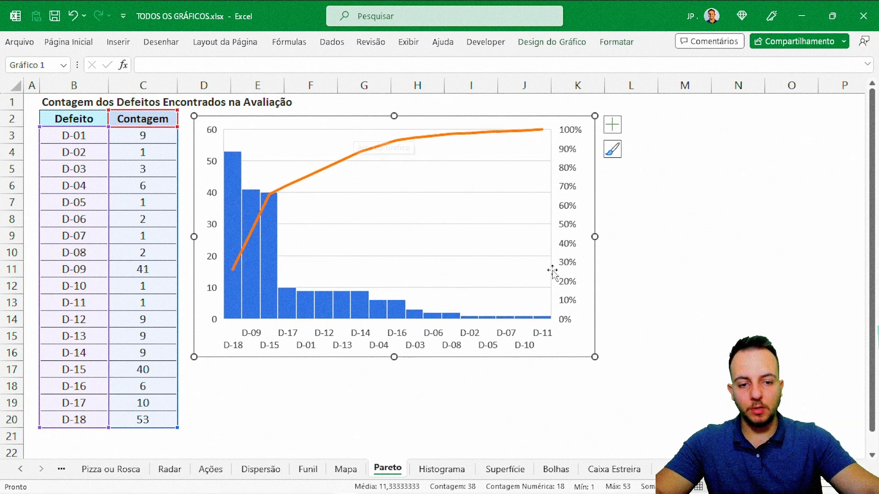
drag(595, 357, 550, 310)
click(596, 341)
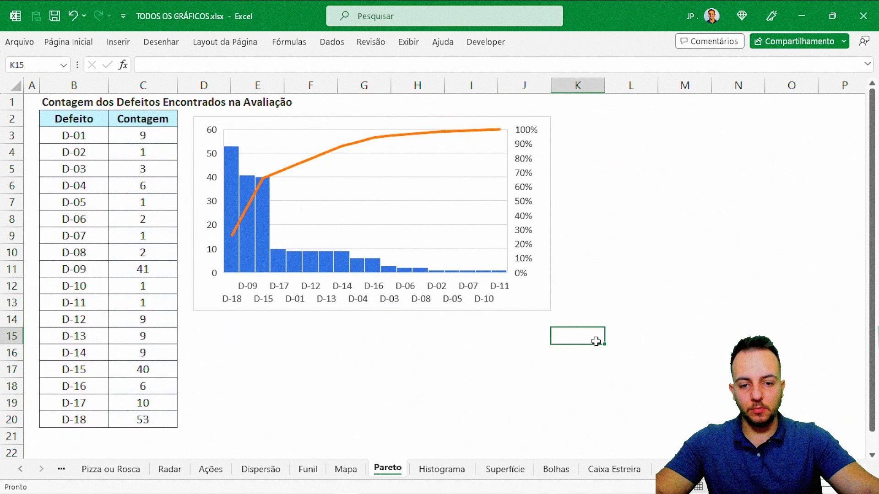